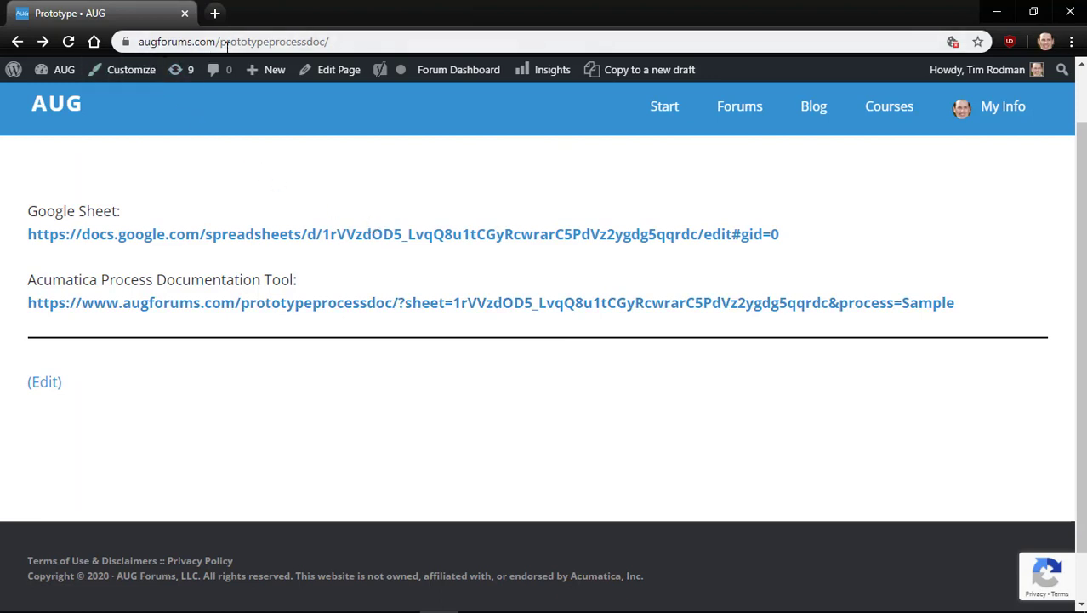
Highlight the prototypeprocessdoc part of the page address, then open the linked Google Sheet in a new tab
double_click(269, 42)
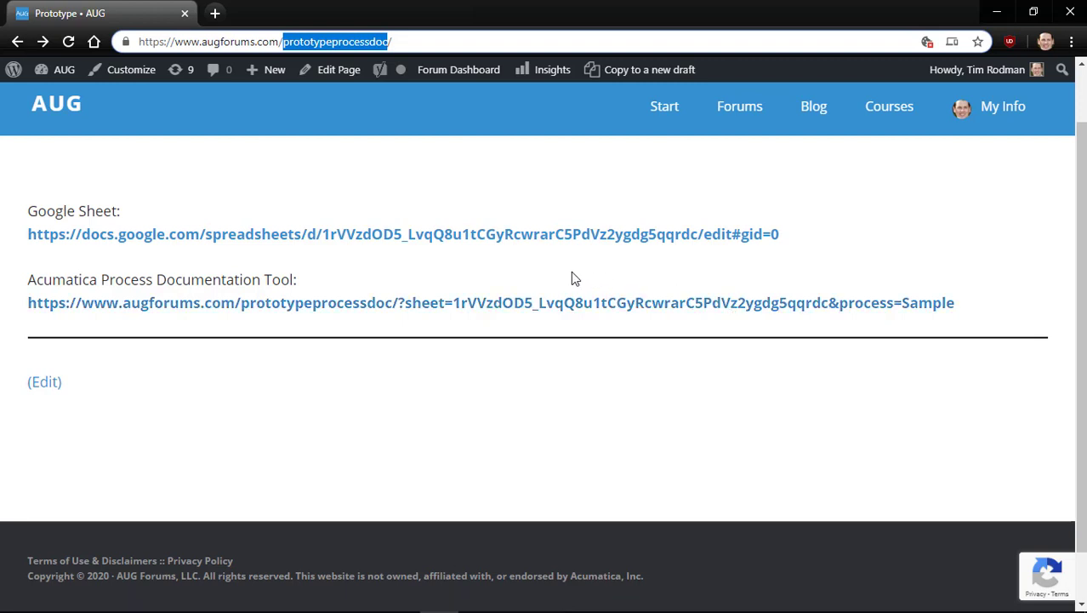
left_click(505, 240)
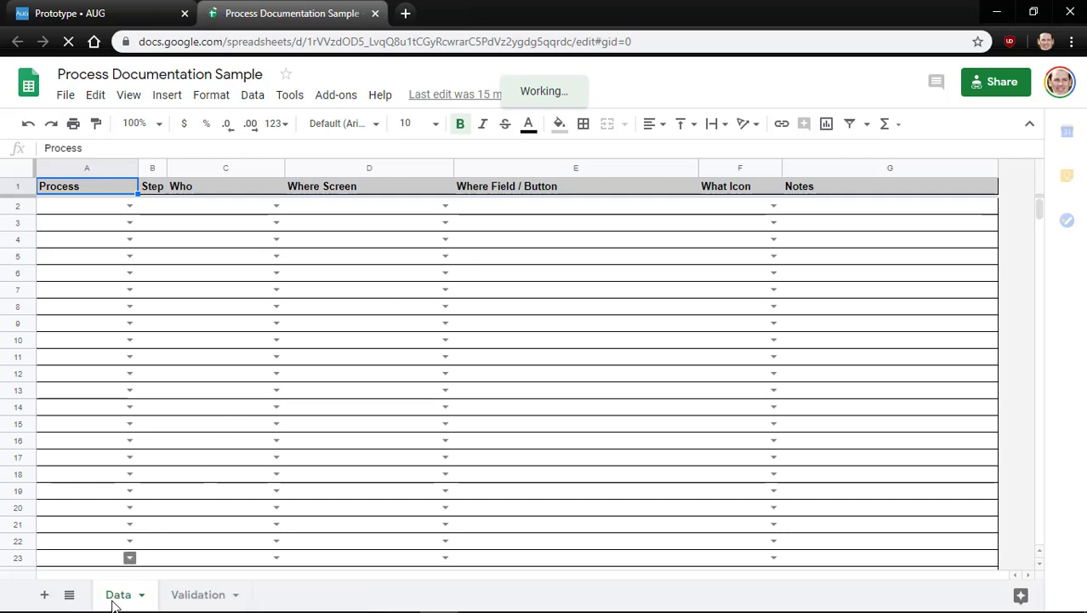
Switch to the Validation sheet and review the Process list starting at Sample
left_click(196, 594)
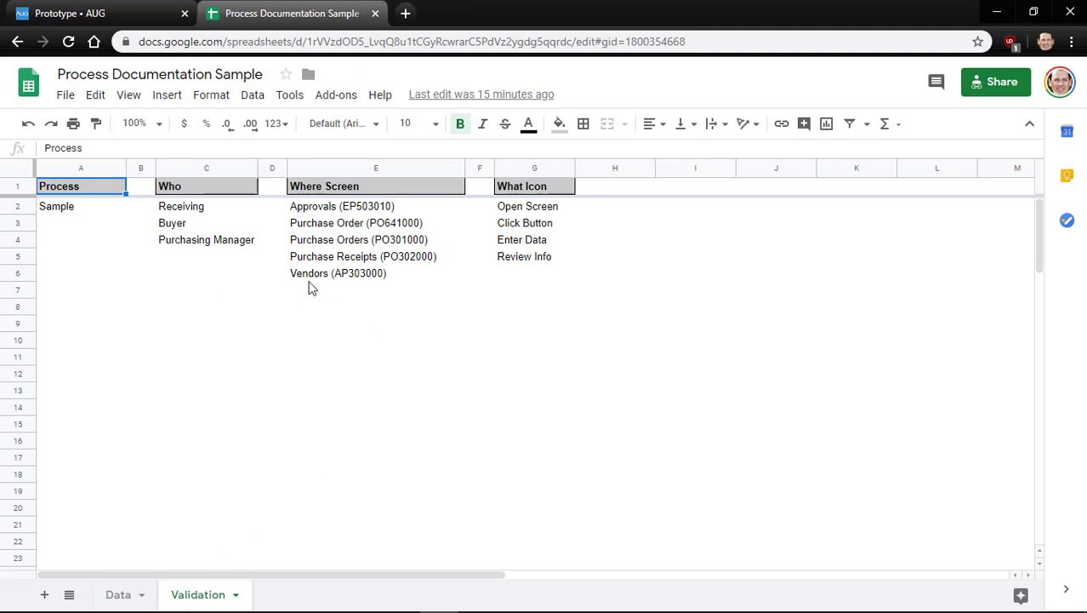
left_click(60, 210)
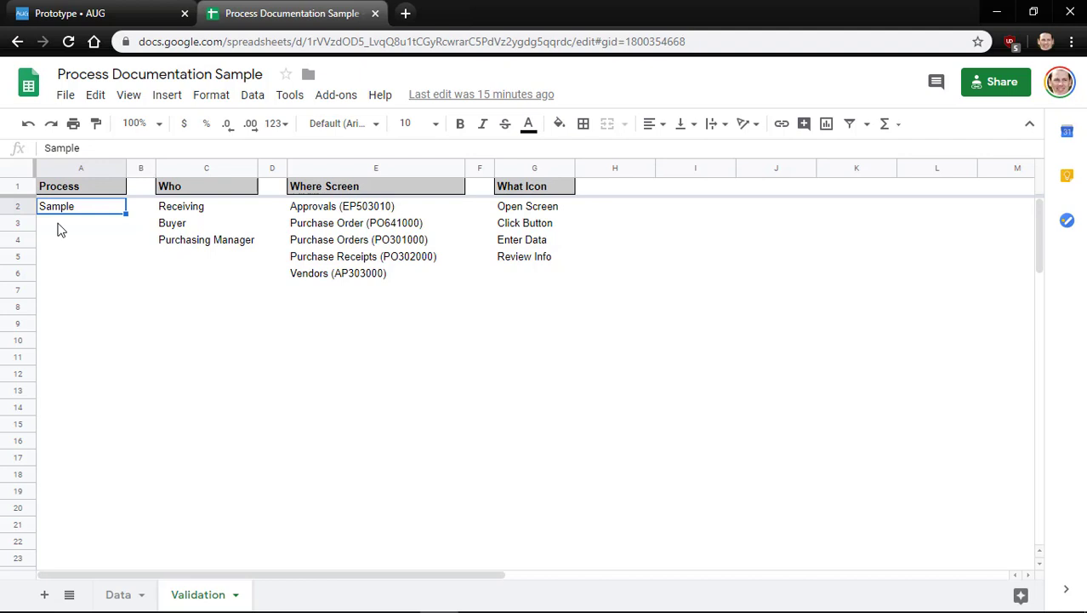
key("Down")
key("Down")
key("Up")
key("Up")
Step through the Who list of roles to see where it ends
key("Right")
key("Right")
key("Down")
key("Down")
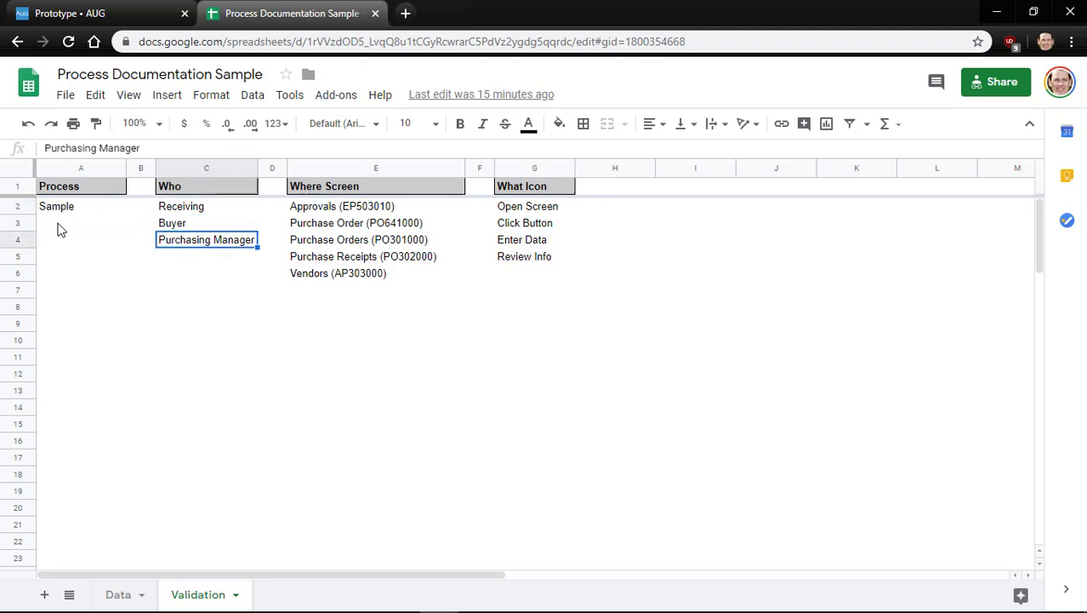
key("Up")
key("Up")
key("Down")
key("Down")
key("Up")
key("Up")
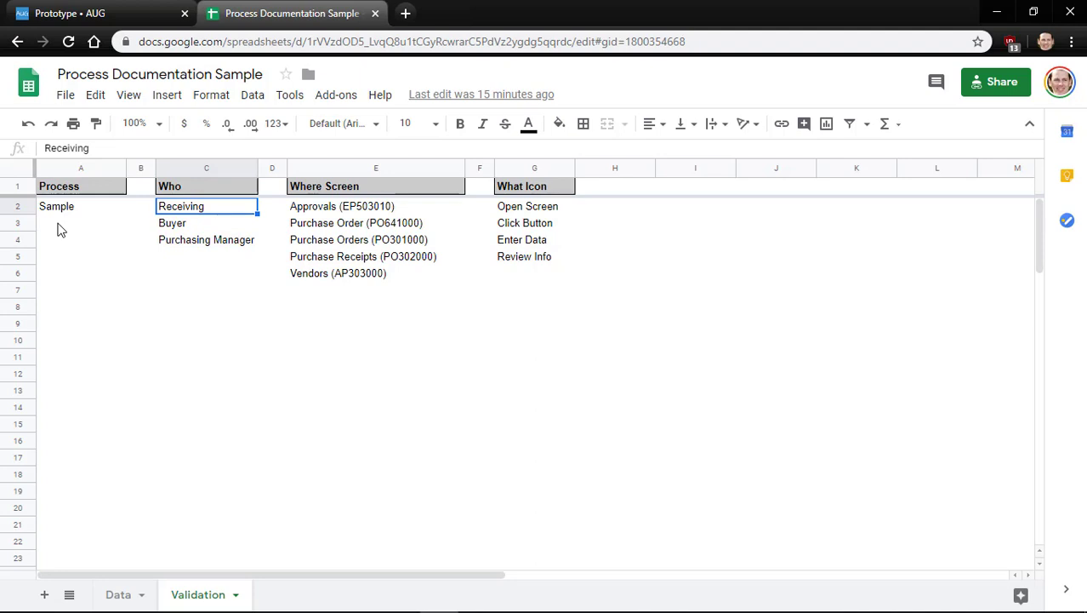
key("Down")
key("Down")
key("Up")
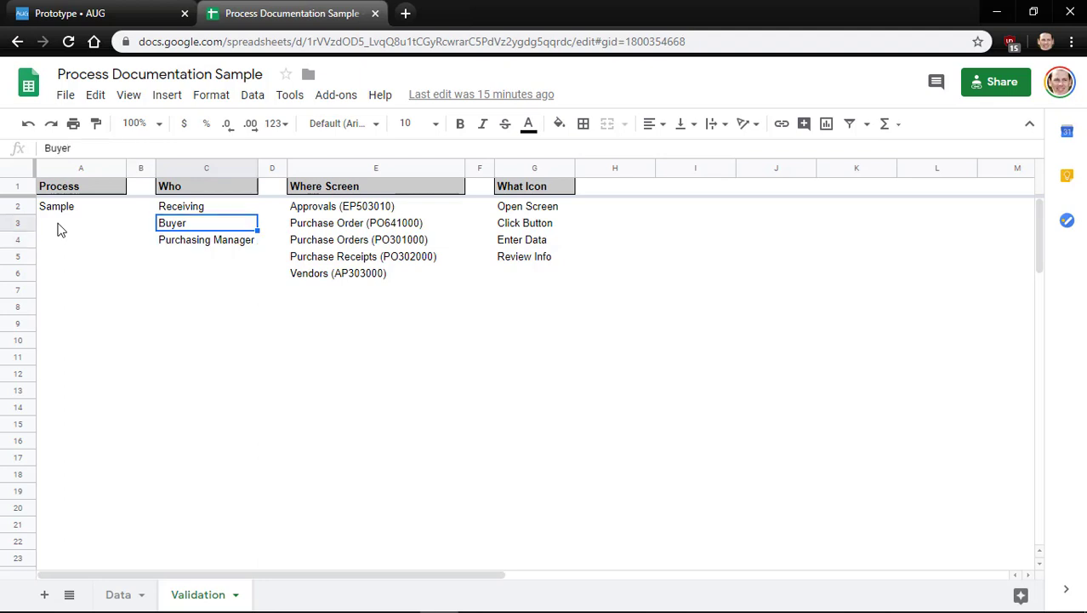
key("Down")
key("Down")
key("Up")
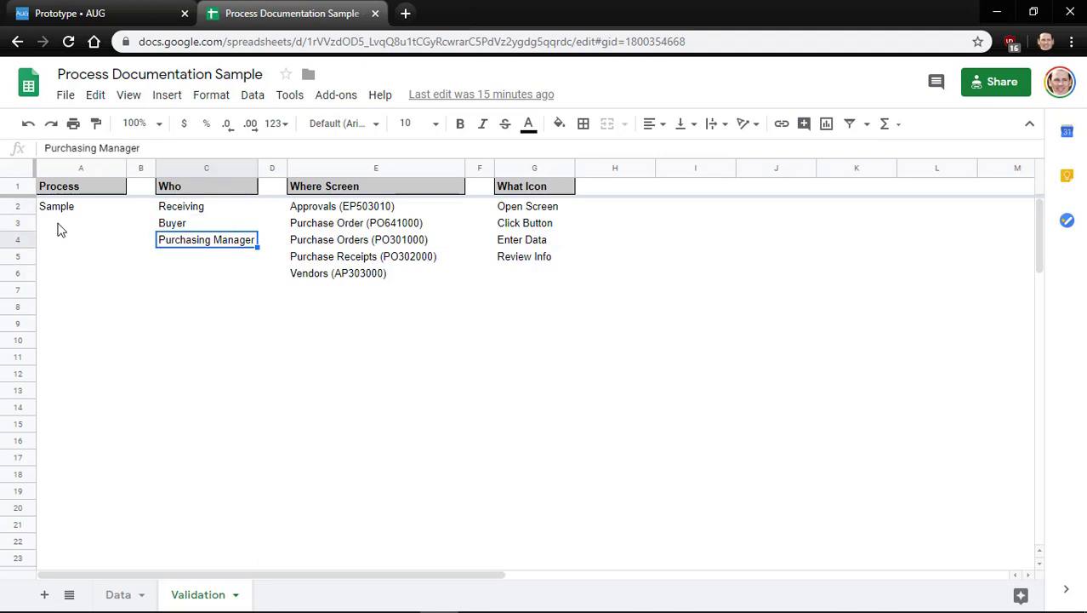
Review the Where Screen list entries such as Vendors (AP303000)
key("Right")
key("Right")
key("Up")
key("Up")
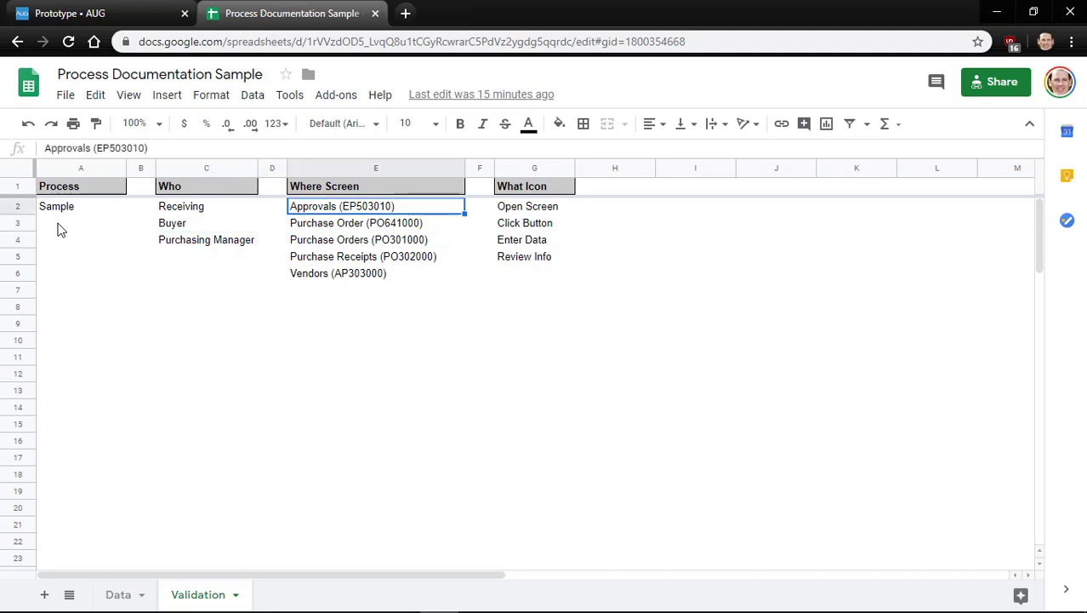
key("Down")
key("Down")
key("Down")
key("Up")
key("Up")
key("Right")
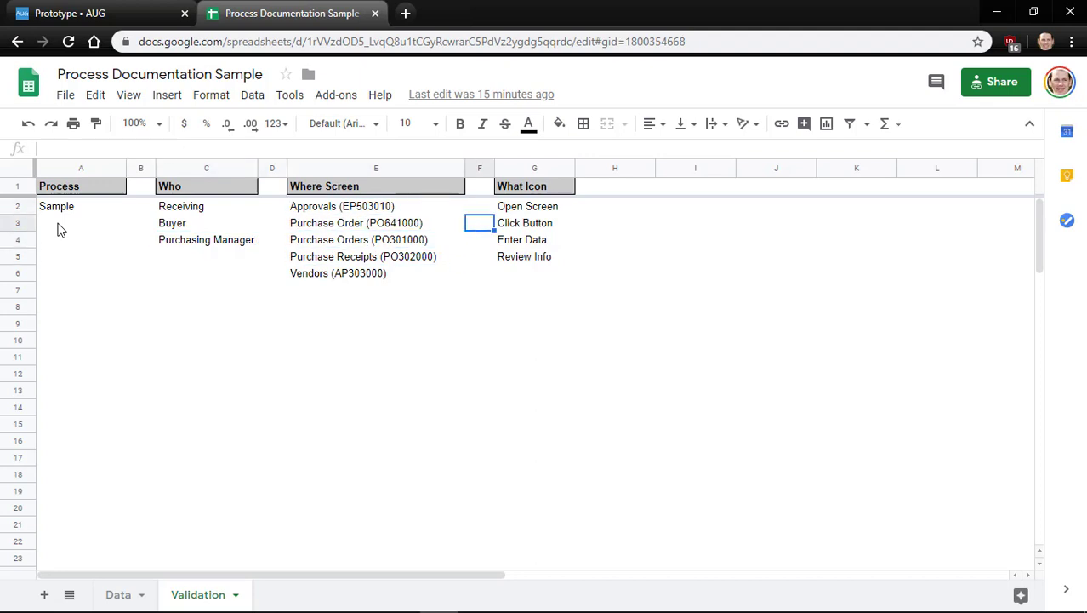
key("Right")
key("Up")
key("Down")
key("Down")
key("Down")
Step through the What Icon list entries, then recheck the Where Screen list
key("Up")
key("Up")
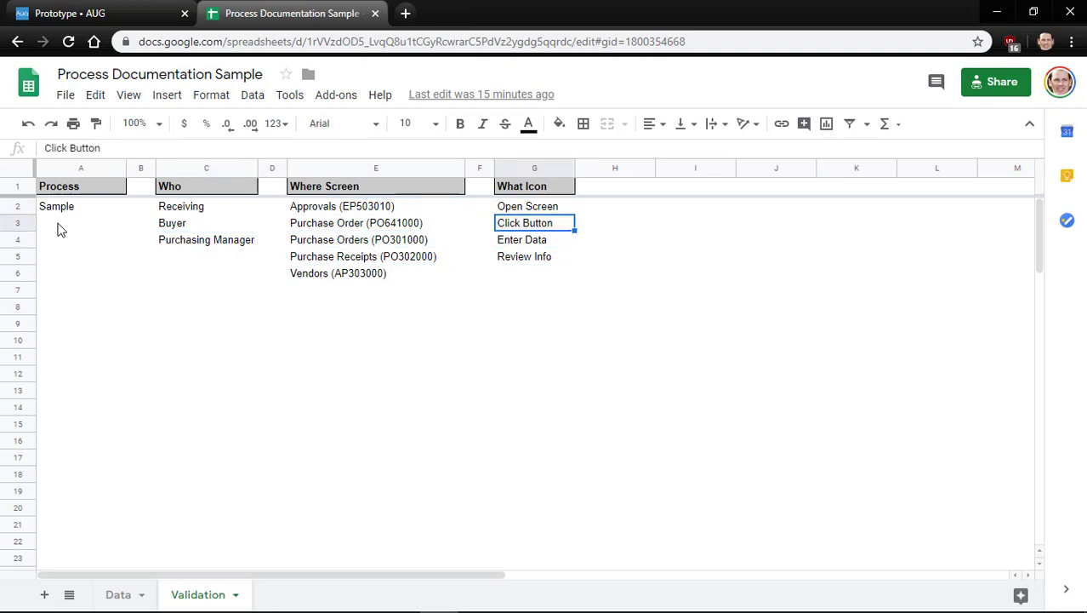
key("Up")
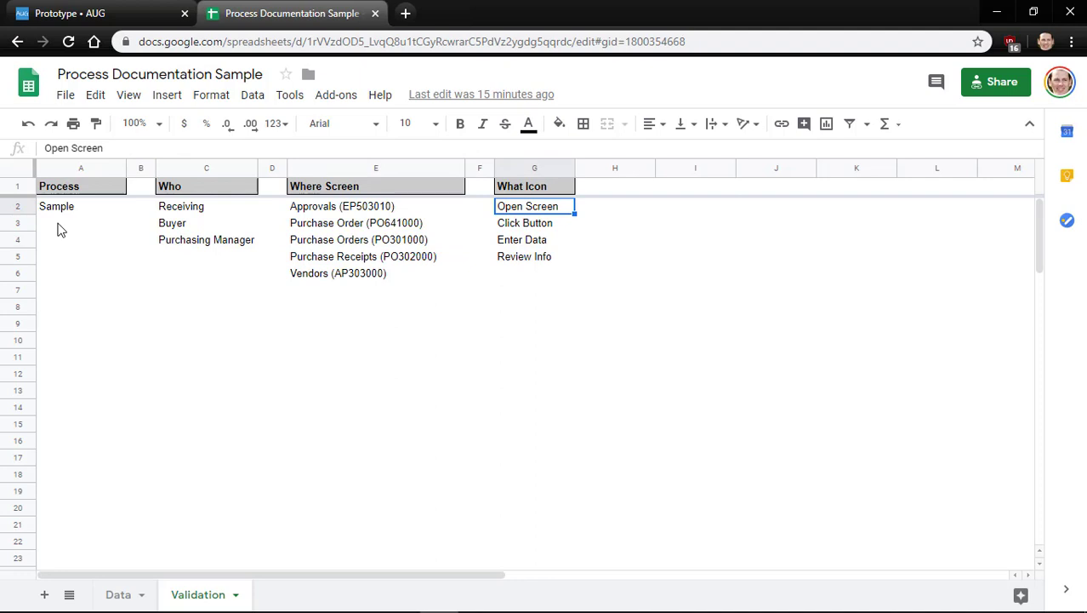
key("Down")
key("Down")
key("Down")
key("Up")
key("Up")
key("Up")
key("Down")
key("Down")
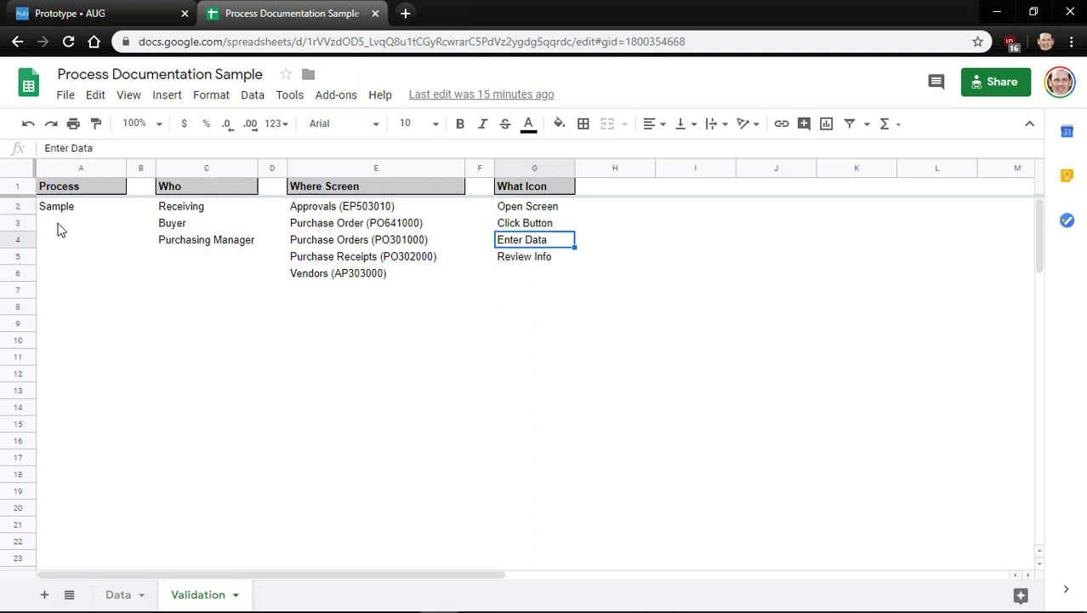
key("Down")
key("Left")
key("Left")
key("Up")
key("Up")
key("Up")
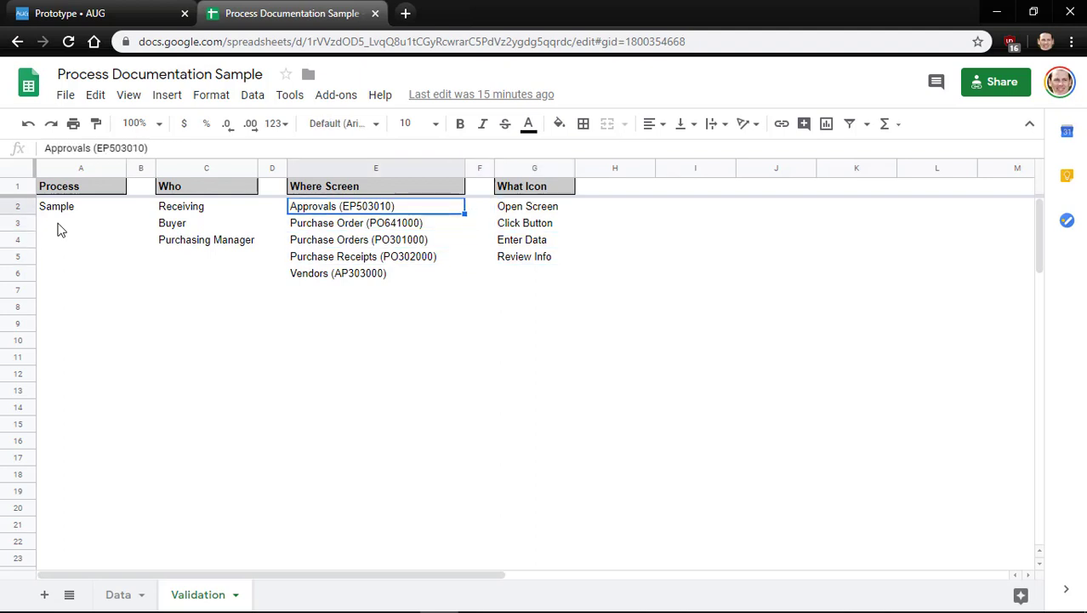
key("Down")
key("Down")
key("Down")
key("Down")
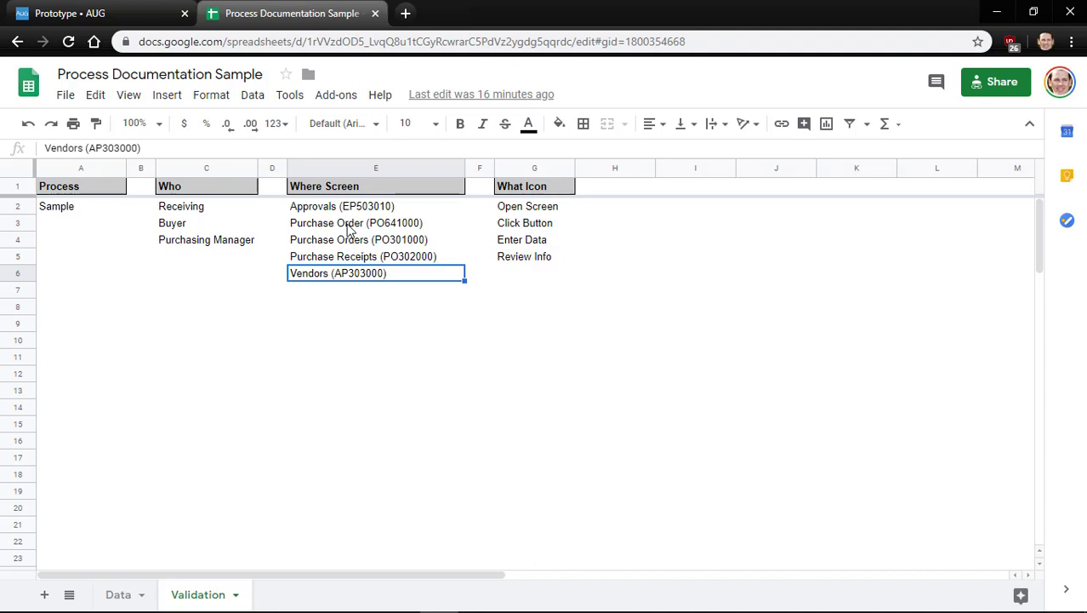
Point out the Purchase Order (PO641000) and Purchase Orders (PO301000) entries and the list headings
left_click(349, 228)
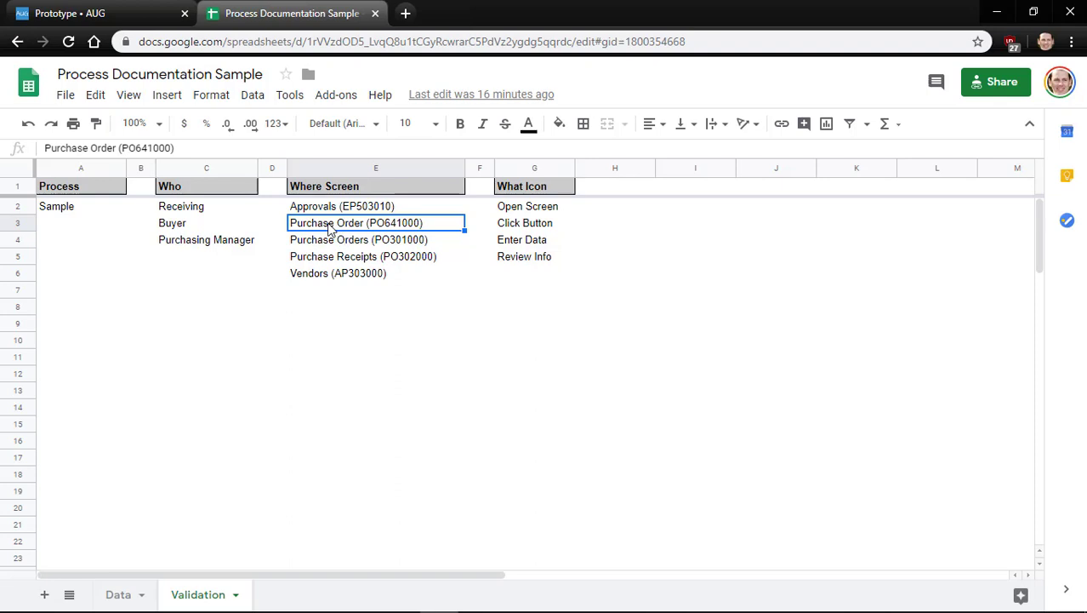
left_click(300, 238)
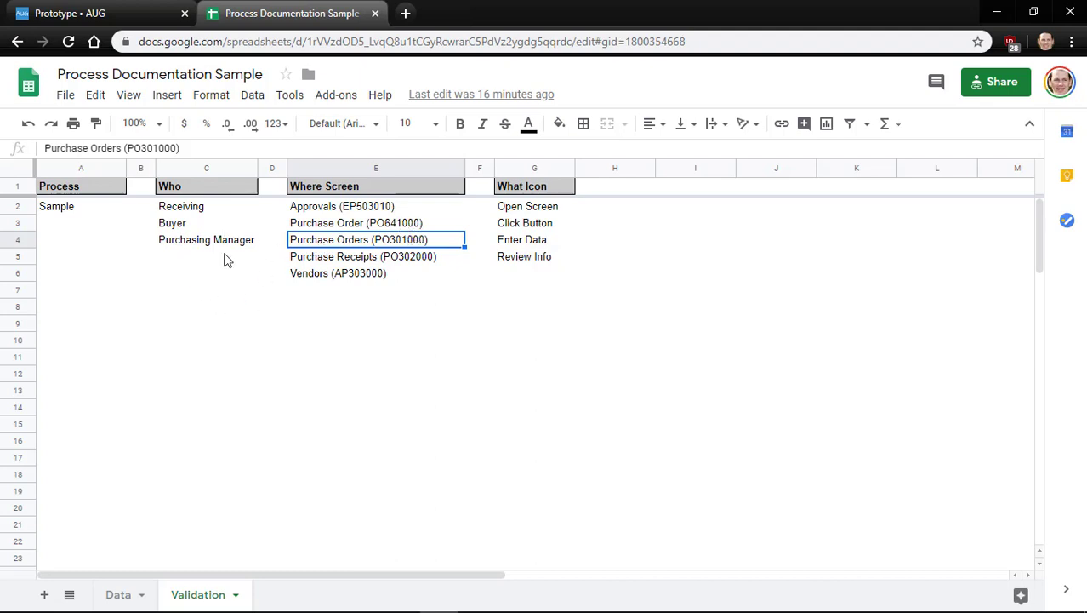
left_click(177, 193)
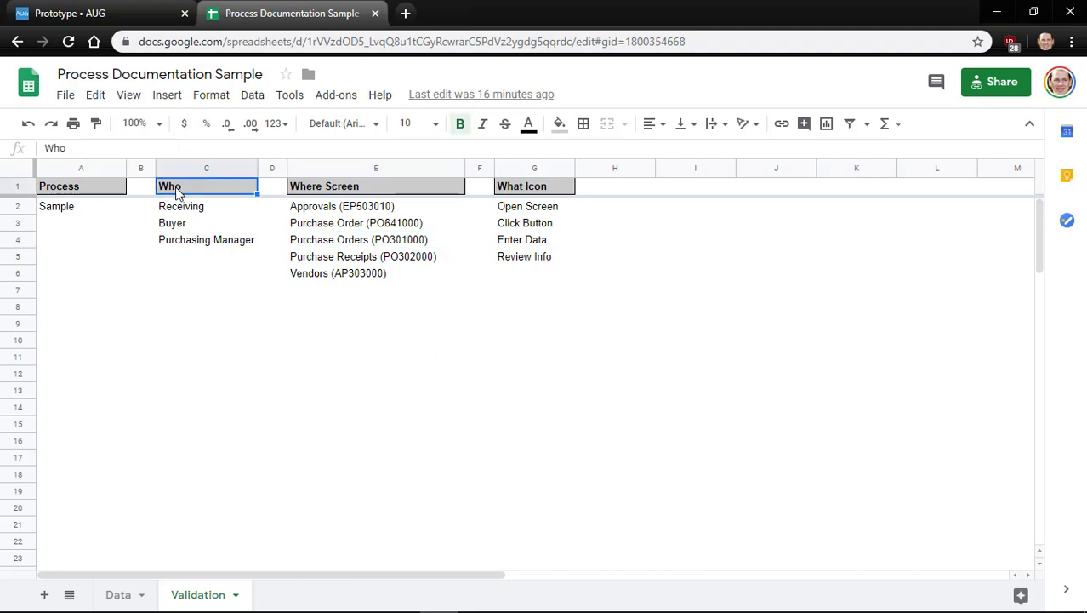
key("Right")
key("Right")
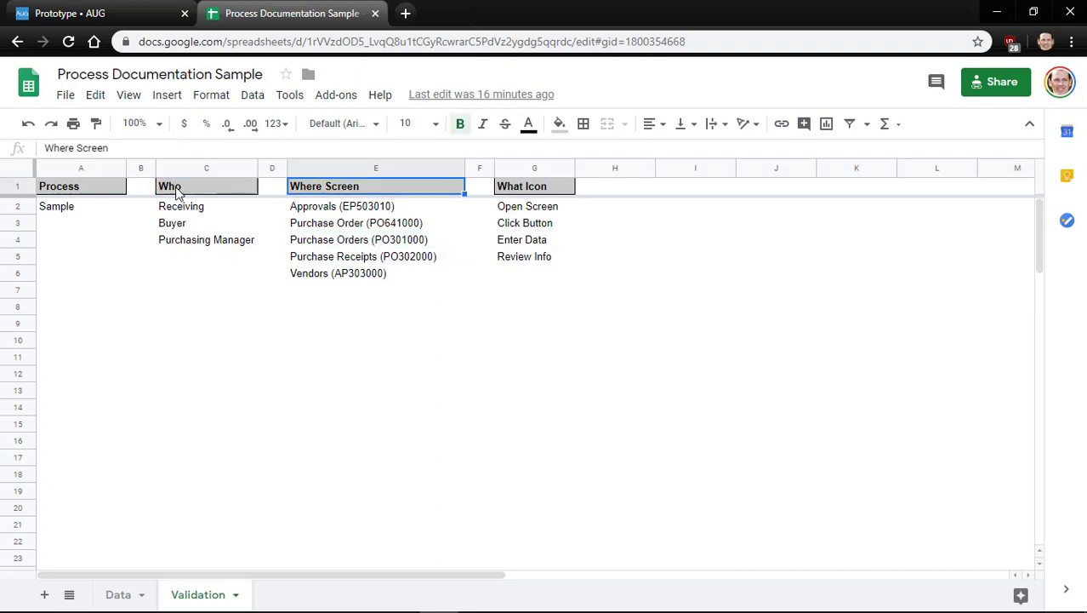
key("Right")
key("Right")
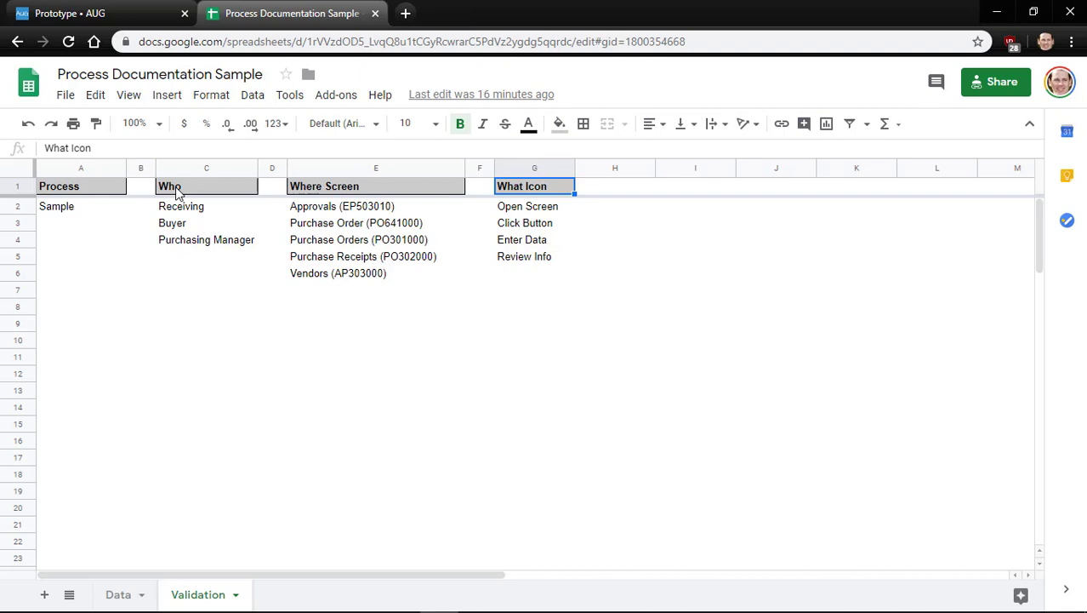
left_click(106, 192)
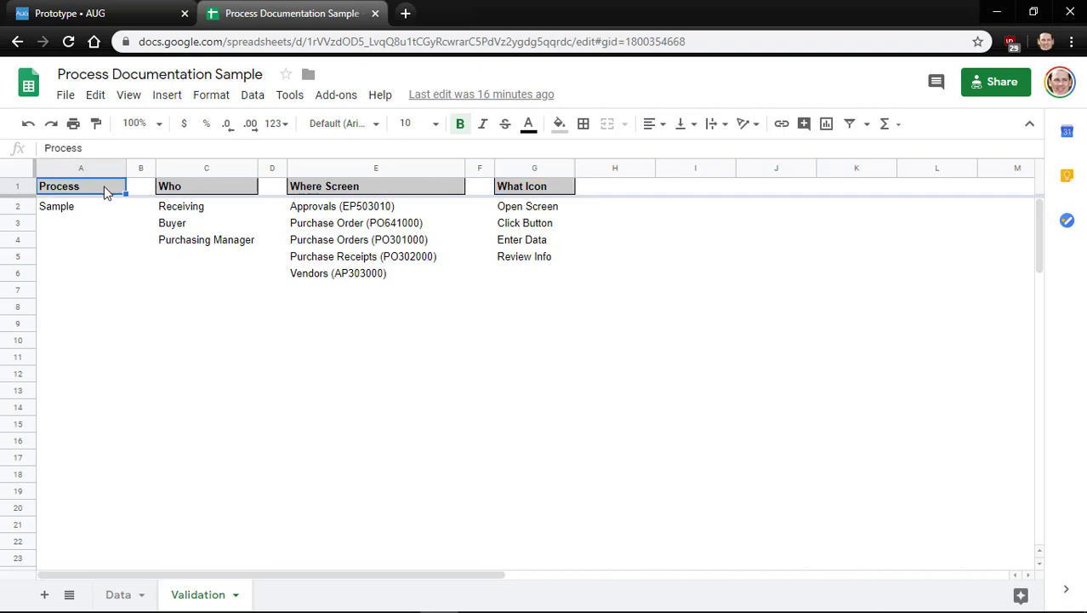
Return to the Data sheet at cell A2 and bring up the Acumatica window
left_click(119, 594)
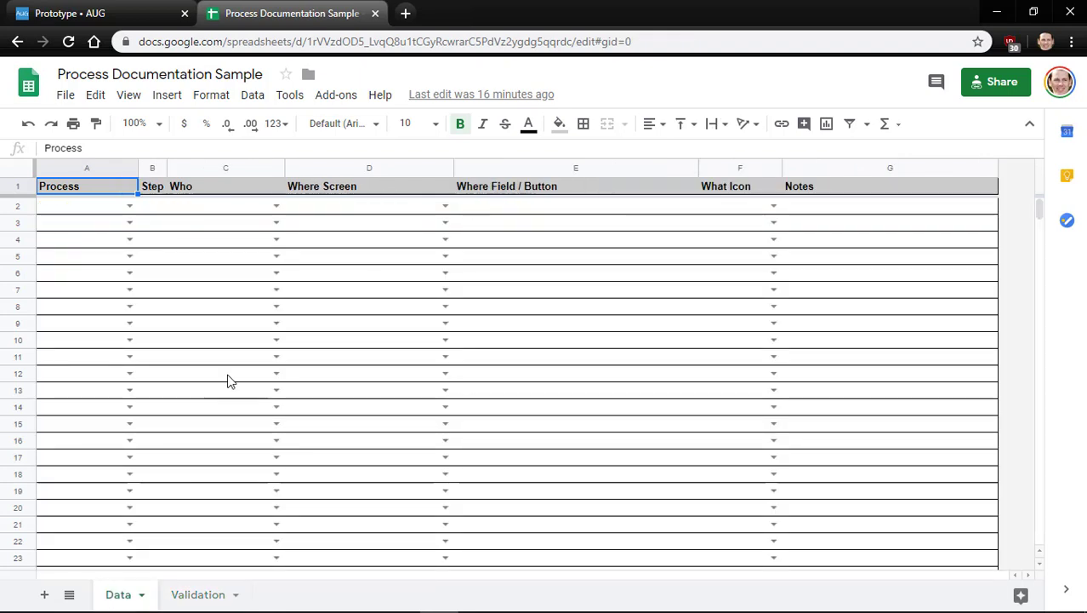
key("Down")
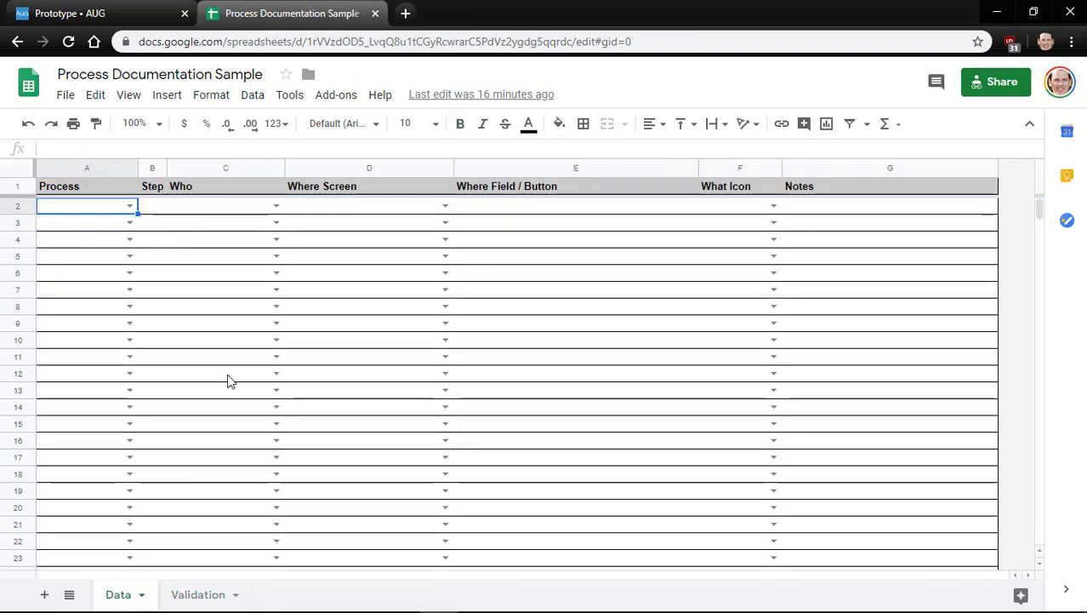
key("alt+Tab")
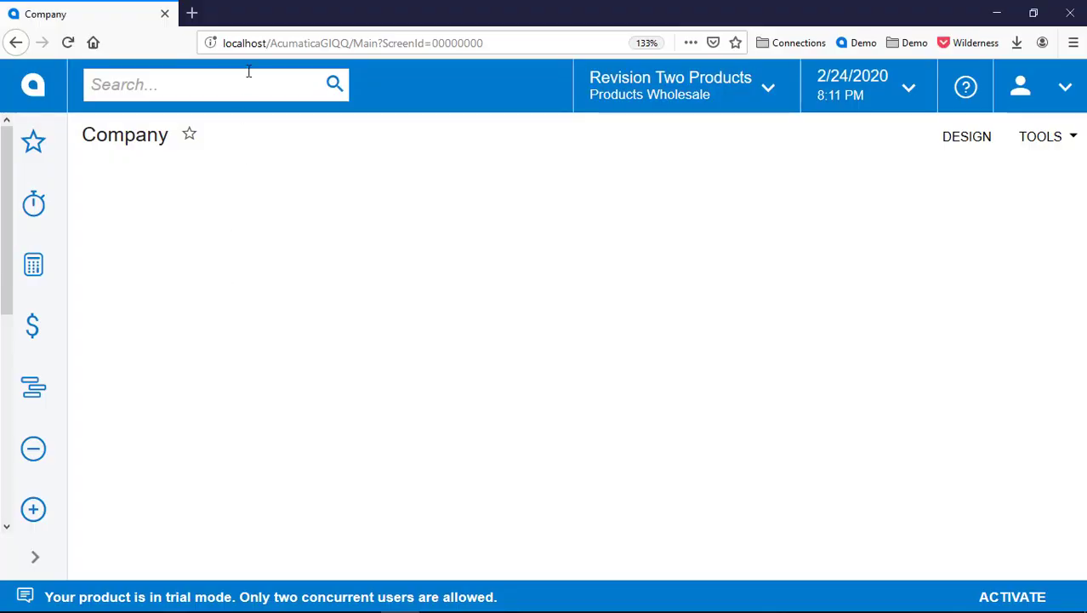
Find Purchase Orders via search 'purchase or', start a new order, and return to the spreadsheet
type("purchase or")
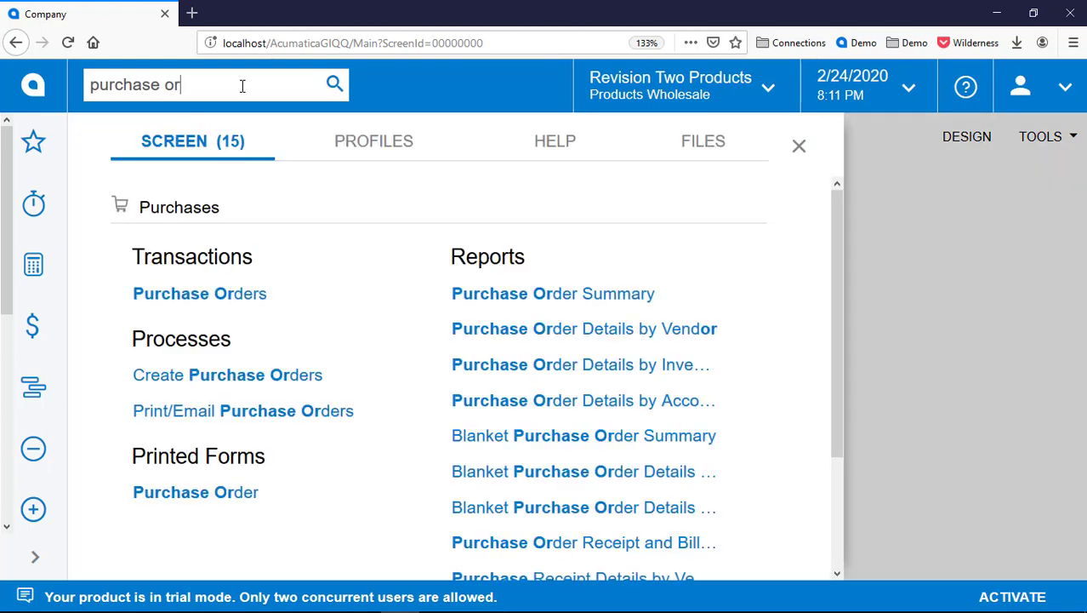
key("Down")
key("Return")
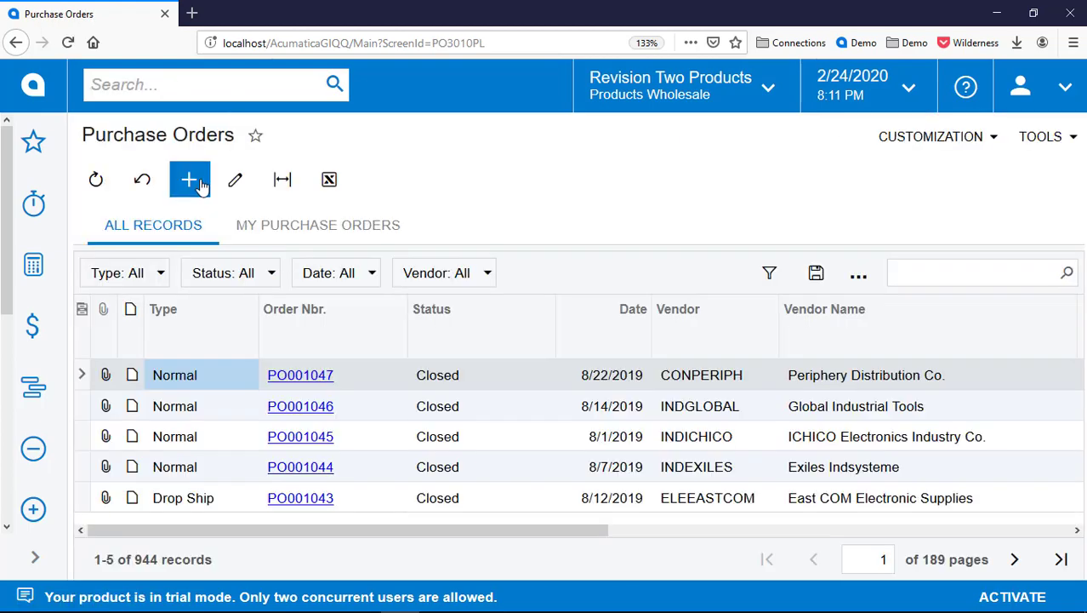
left_click(190, 180)
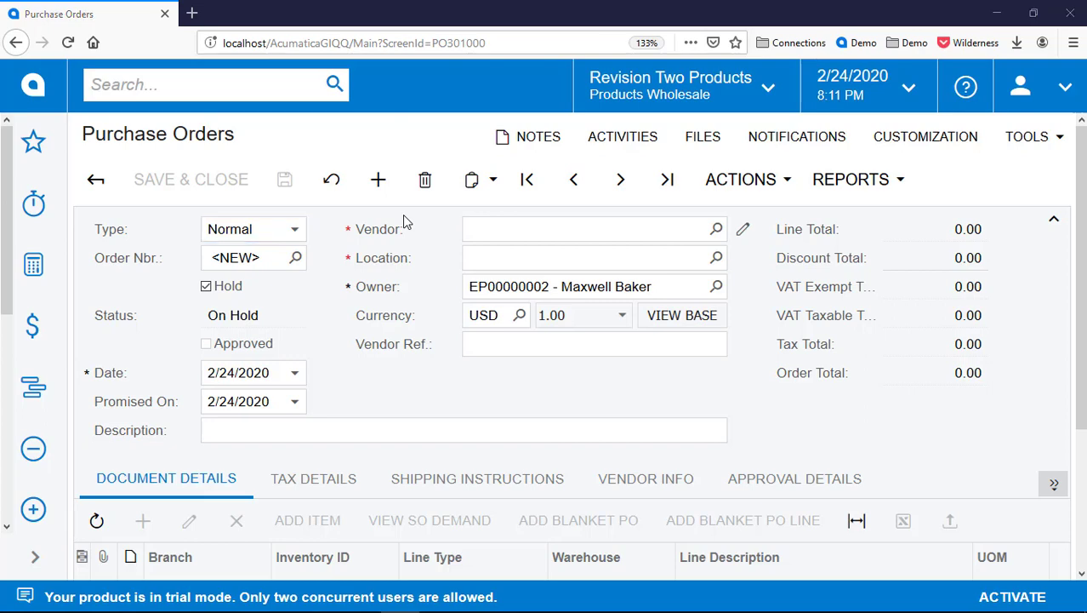
key("alt+Tab")
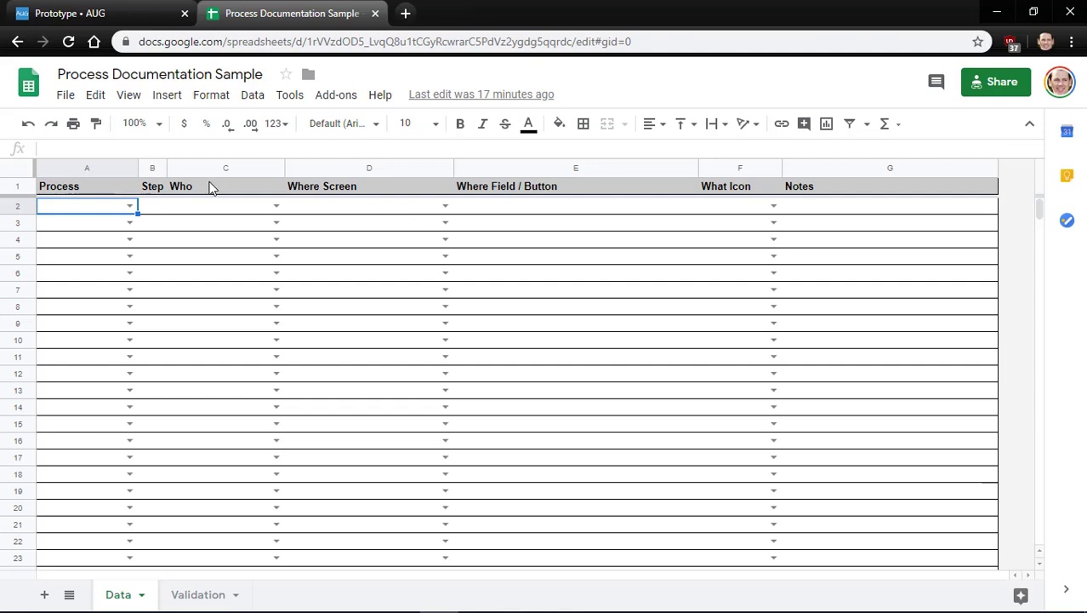
Fill row 2 with process Sample and step number 1
double_click(125, 207)
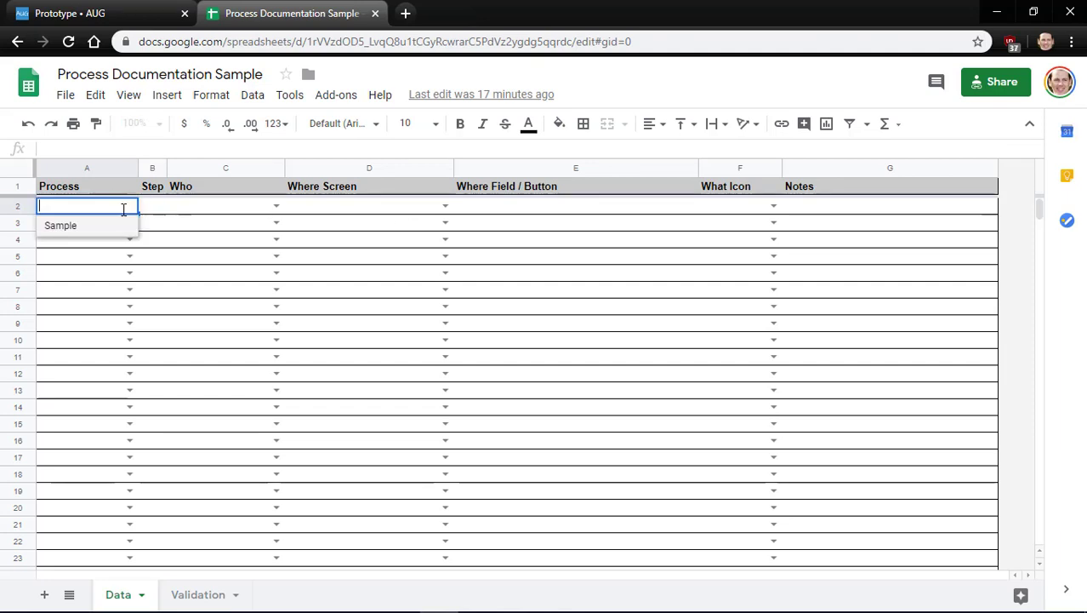
left_click(77, 227)
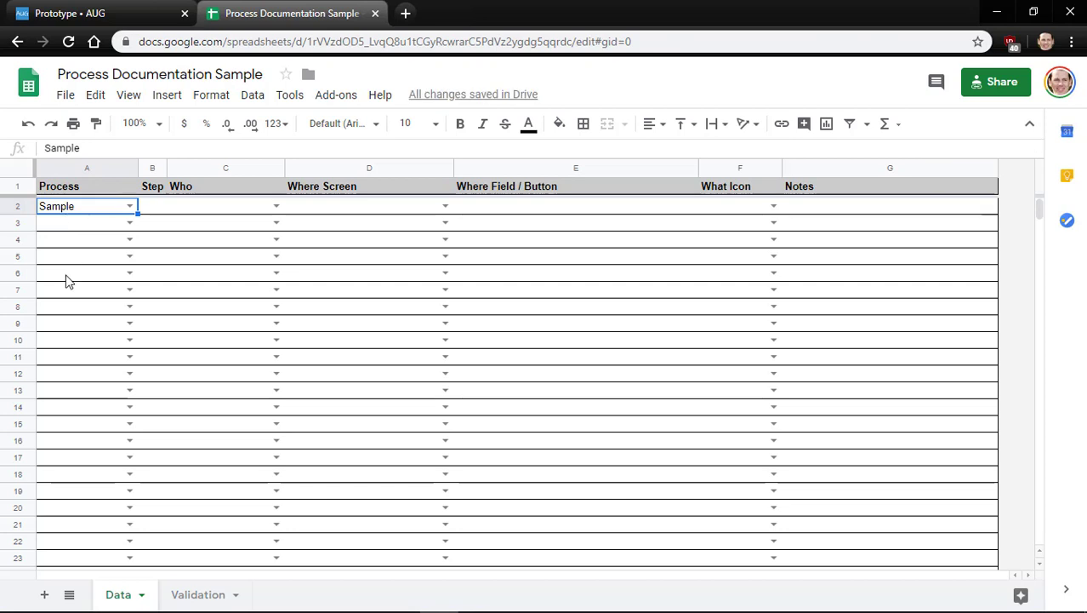
key("Tab")
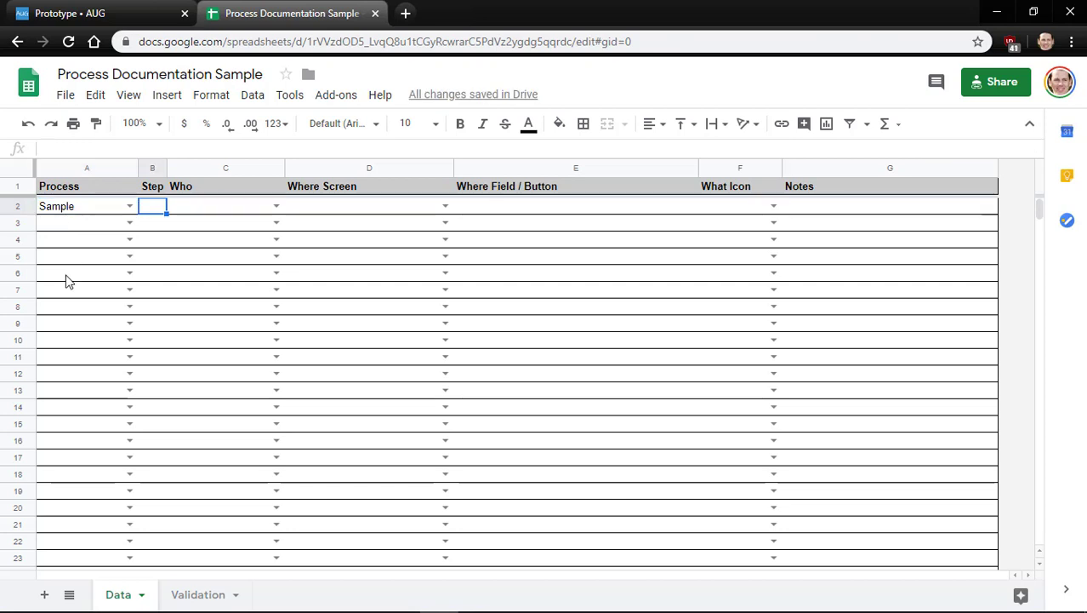
type("1")
key("Return")
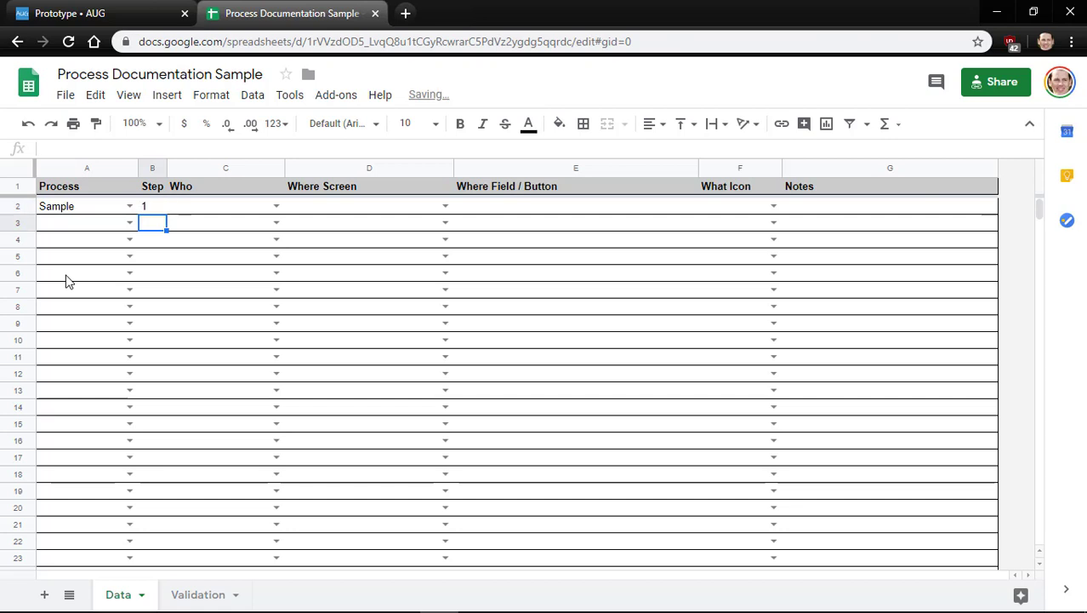
key("Up")
key("Right")
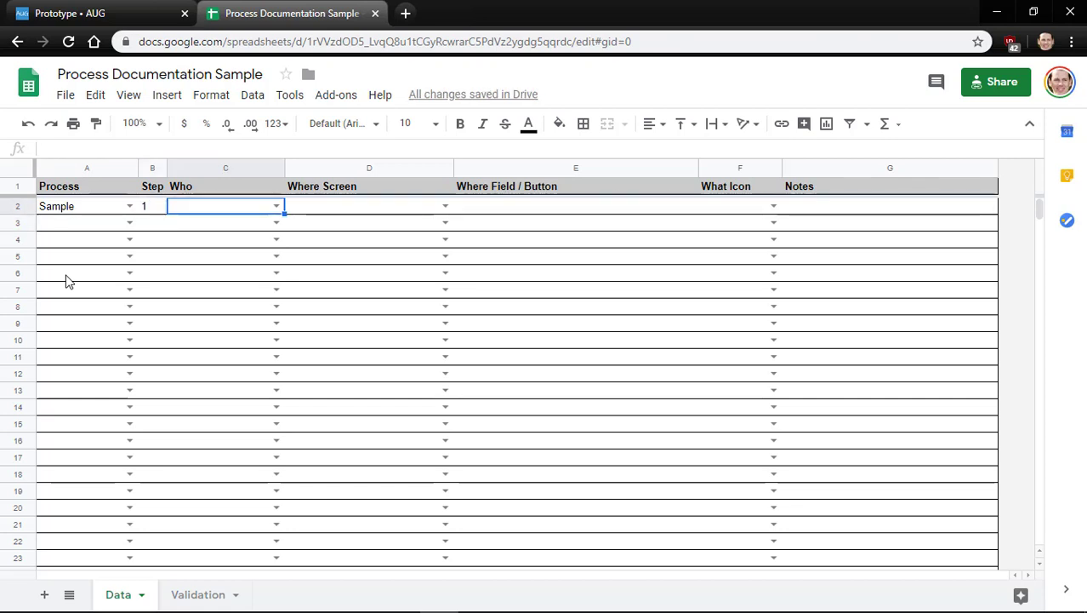
key("ctrl+shift+Page_Down")
key("ctrl+shift+Page_Up")
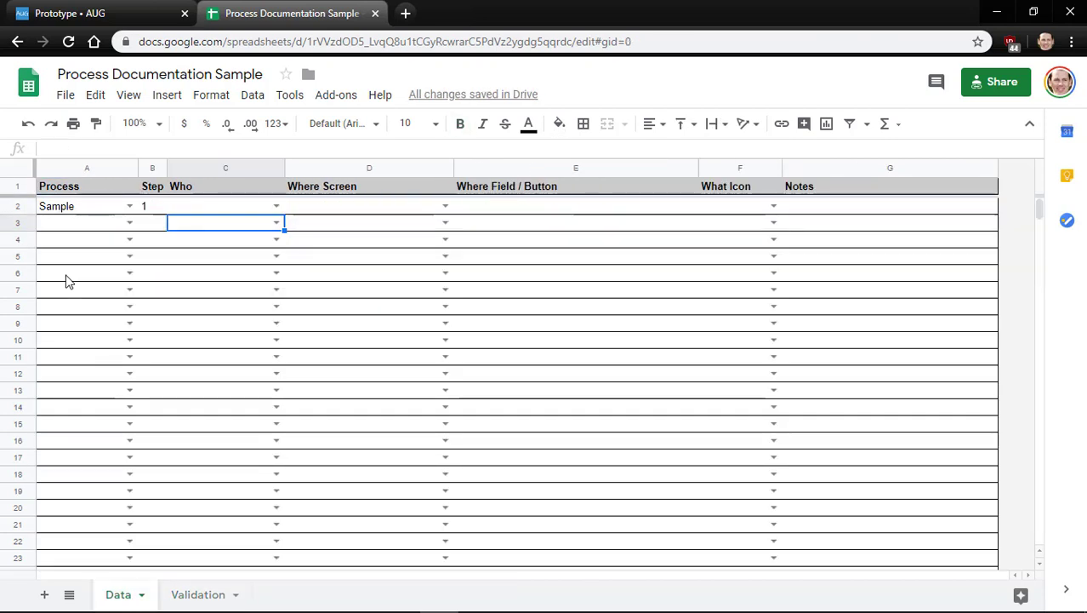
Set step 1 to Buyer, Purchase Orders (PO301000) and Open Screen, then return to Acumatica
left_click(275, 207)
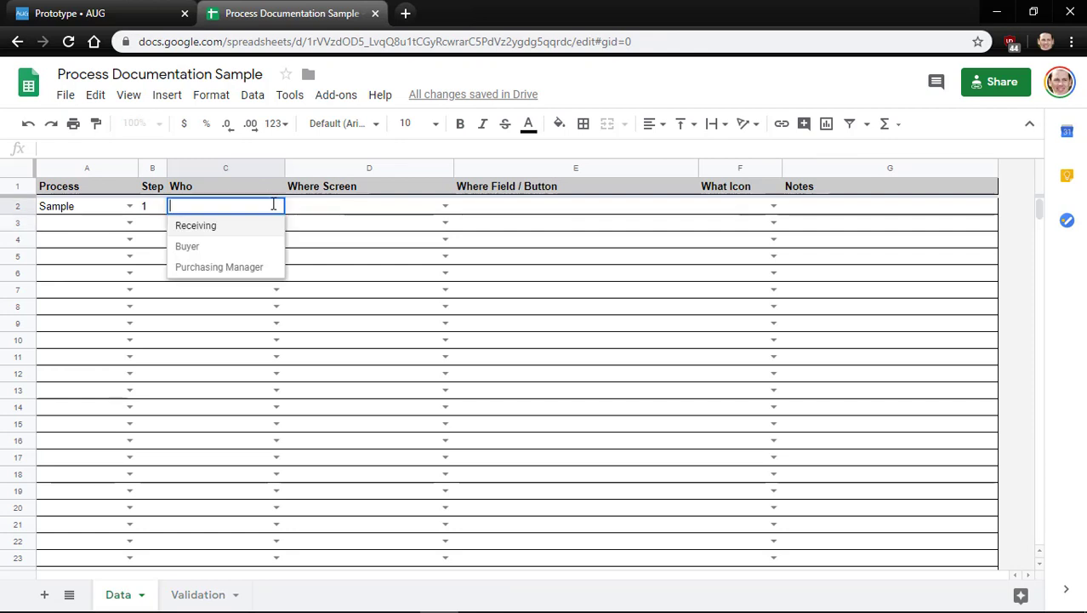
left_click(218, 247)
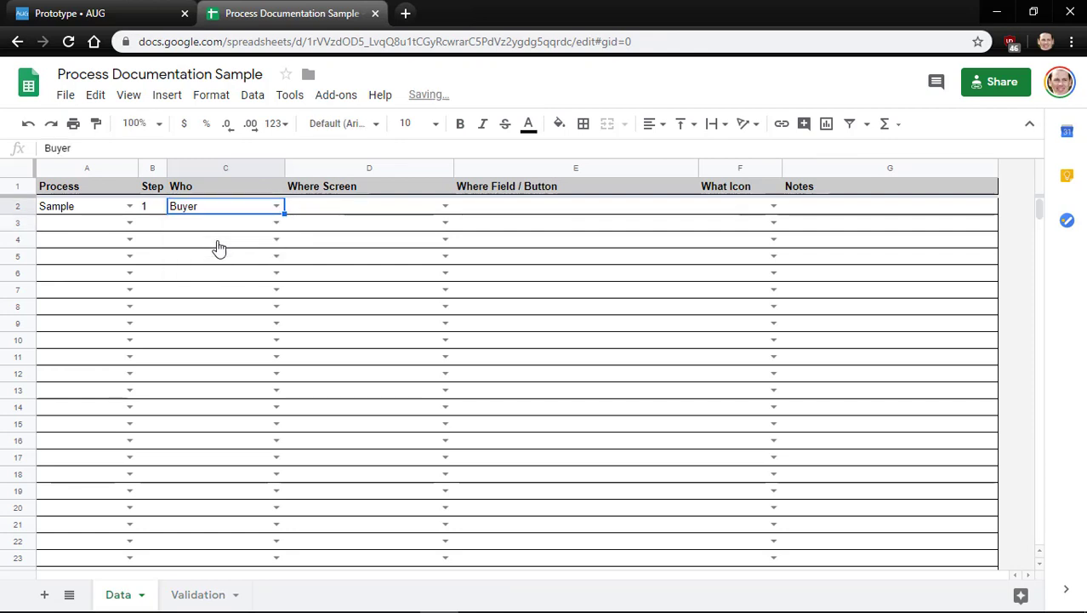
left_click(342, 210)
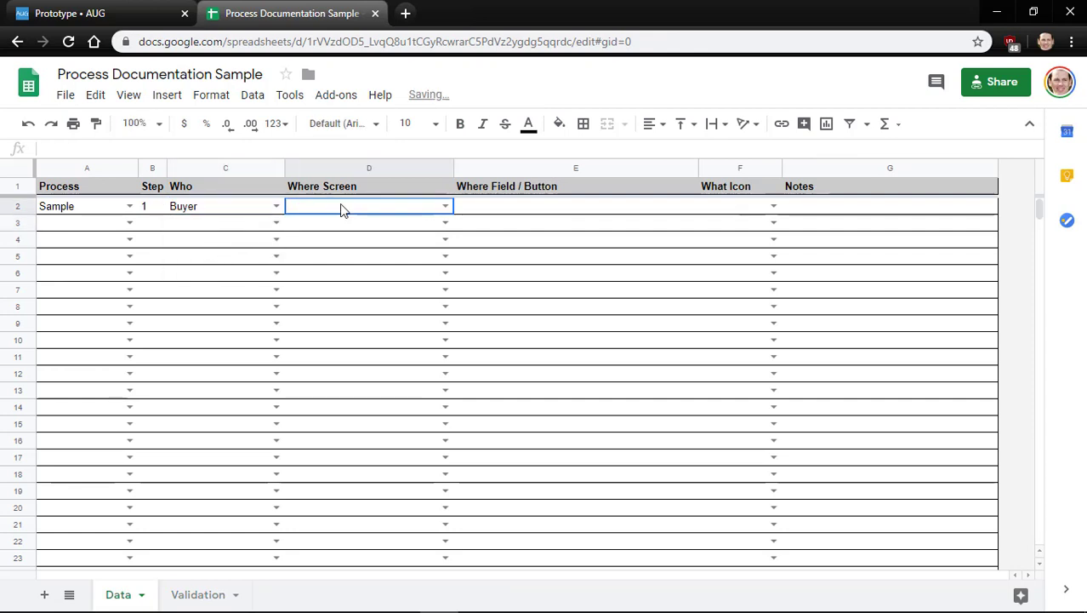
left_click(446, 206)
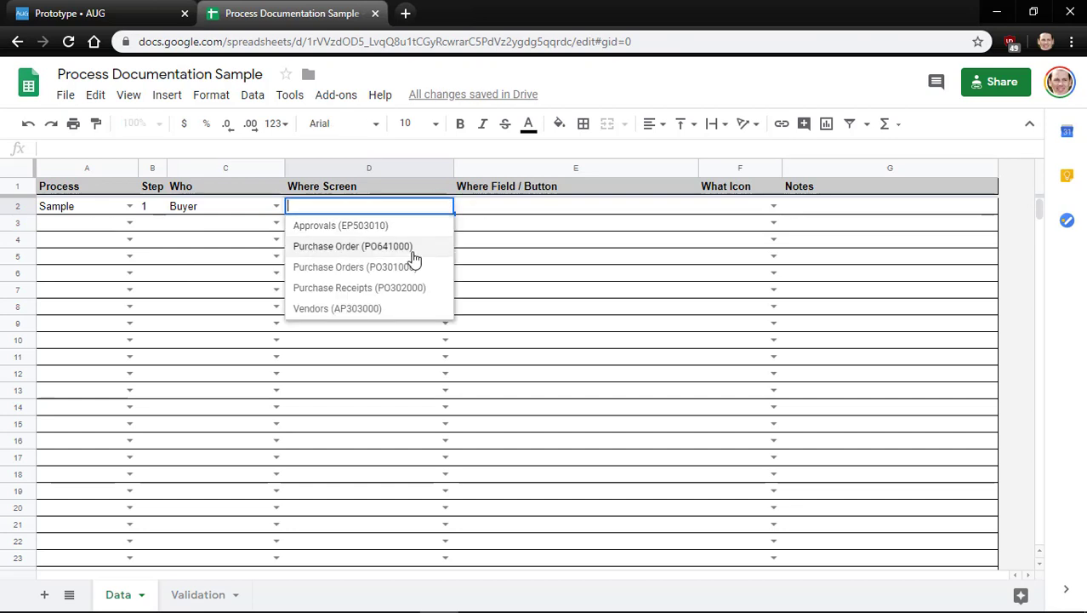
left_click(396, 269)
key("Tab")
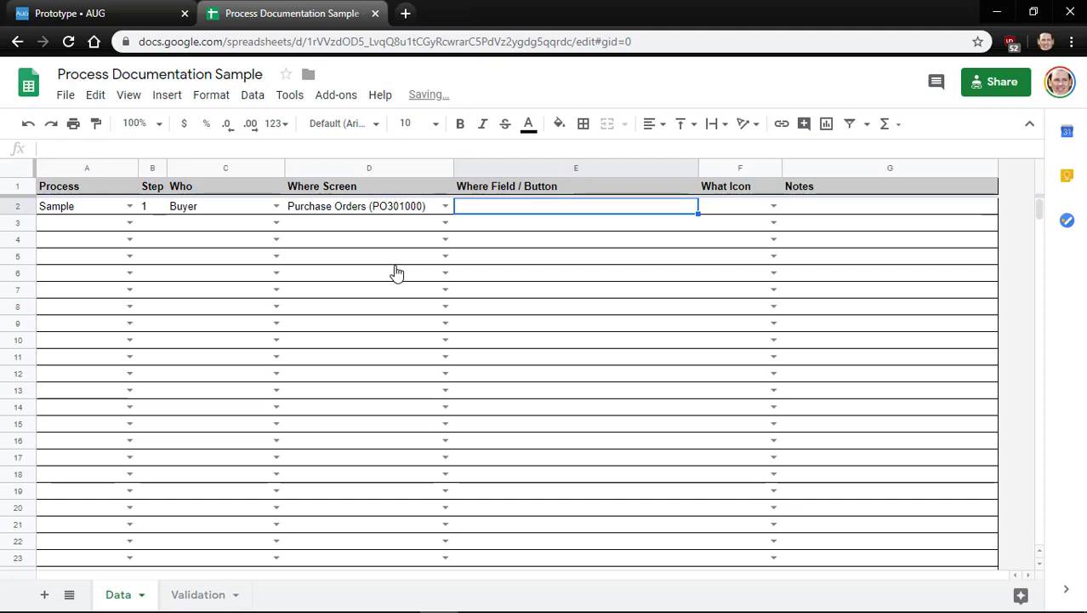
key("Tab")
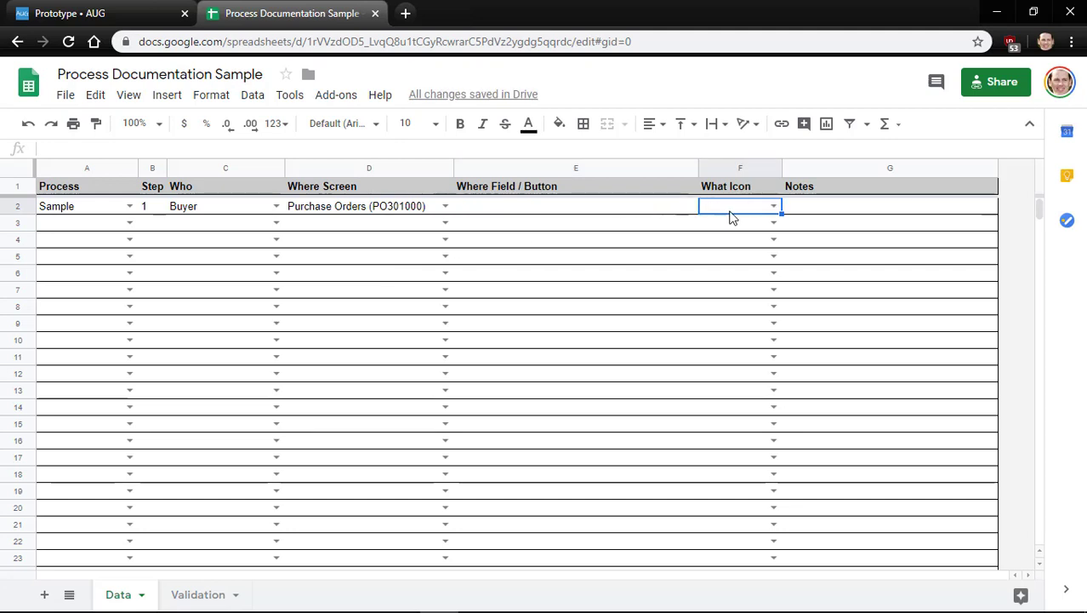
left_click(774, 208)
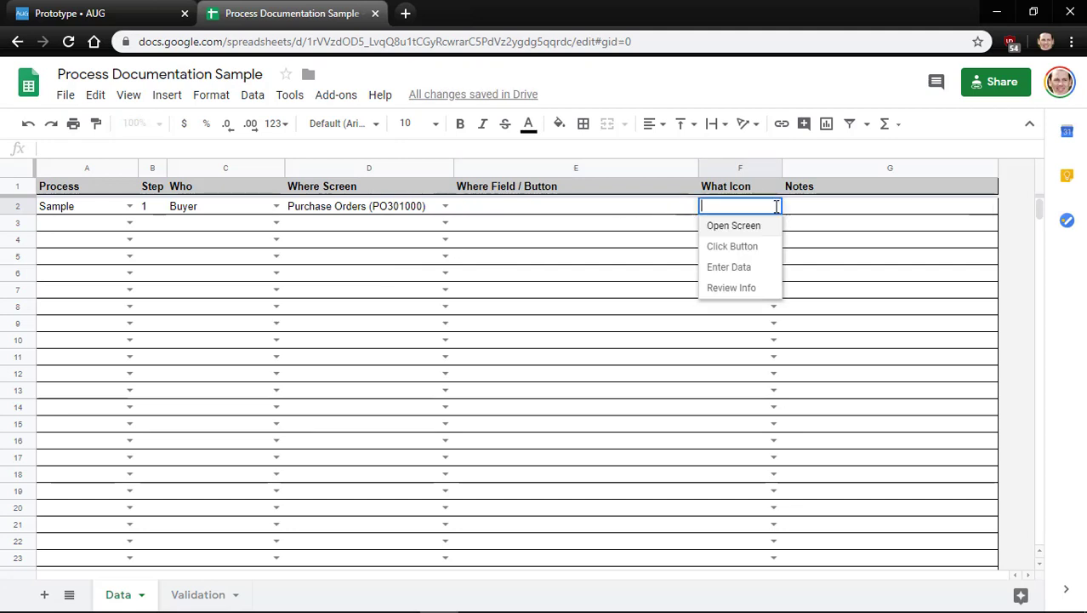
left_click(733, 226)
key("Down")
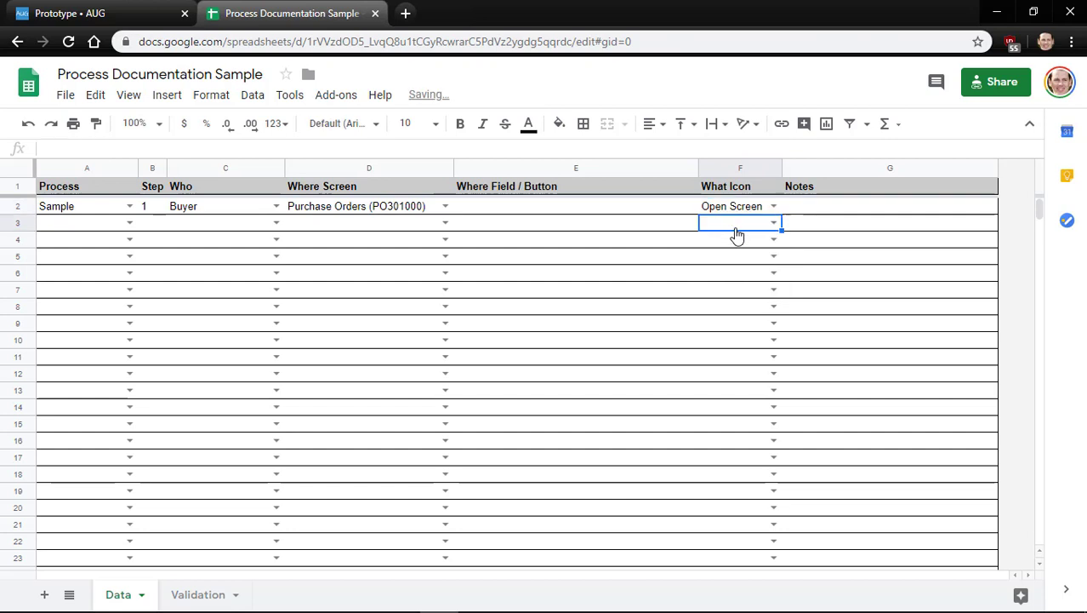
key("Left")
key("Left")
key("Left")
key("Left")
key("Left")
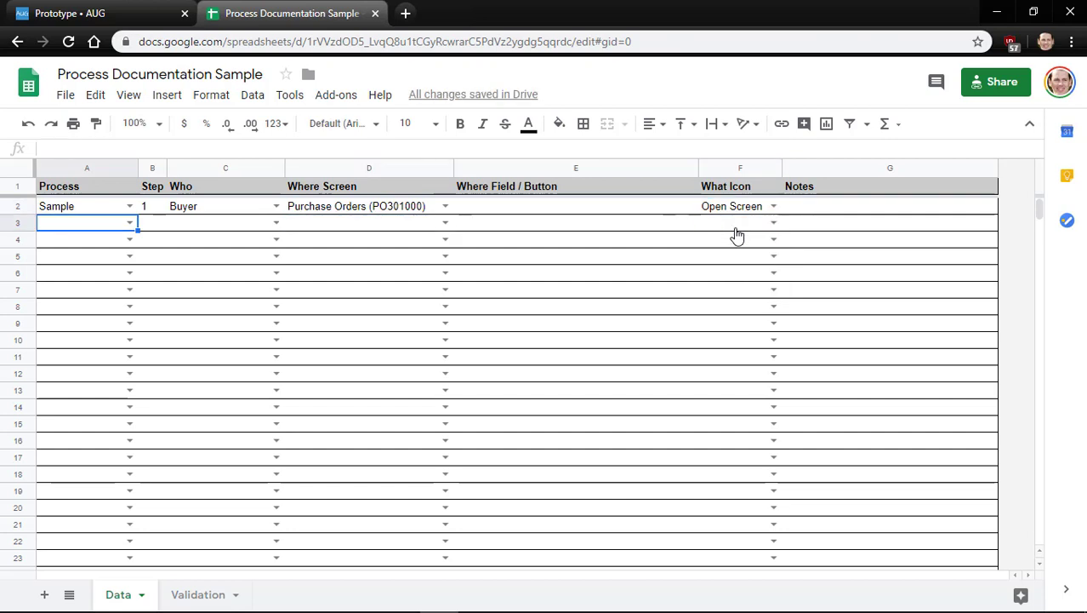
key("alt+Tab")
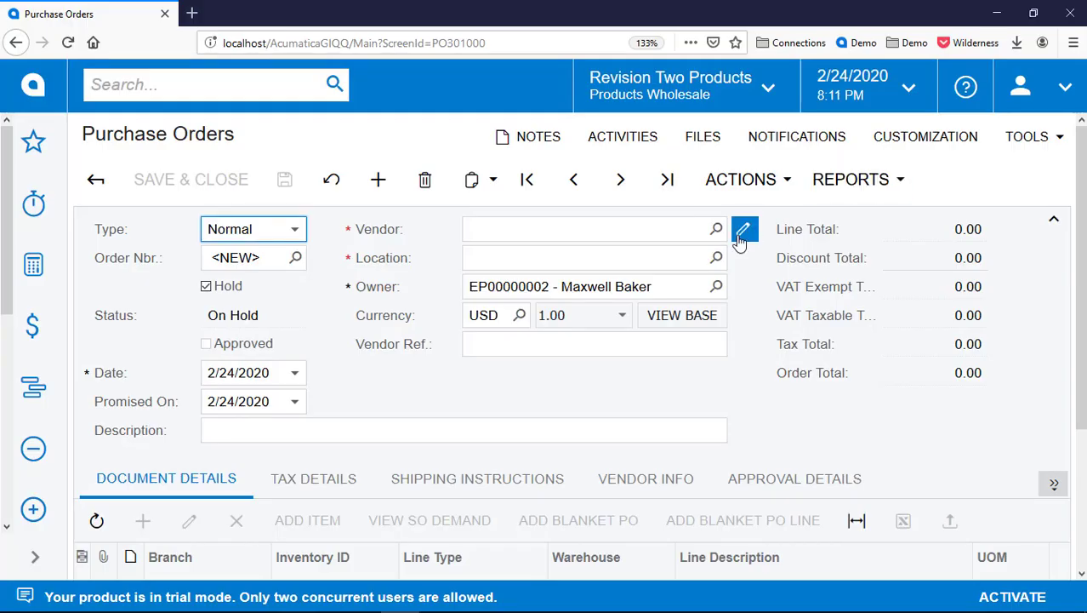
Choose AAVENDOR from the Vendor lookup, giving location MAIN - Primary Location, then return to the sheet
left_click(646, 233)
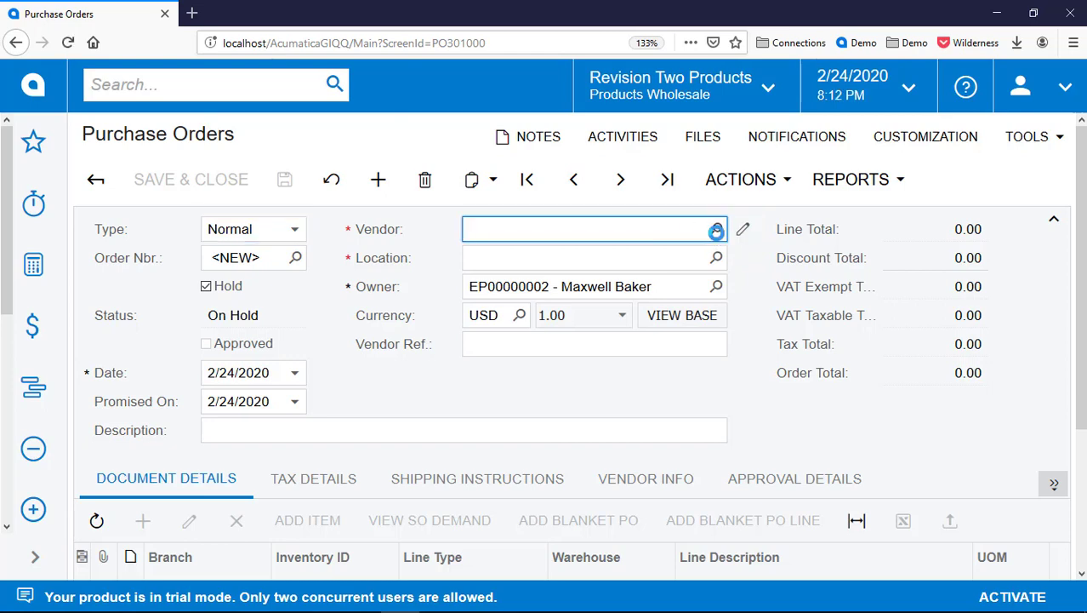
left_click(716, 231)
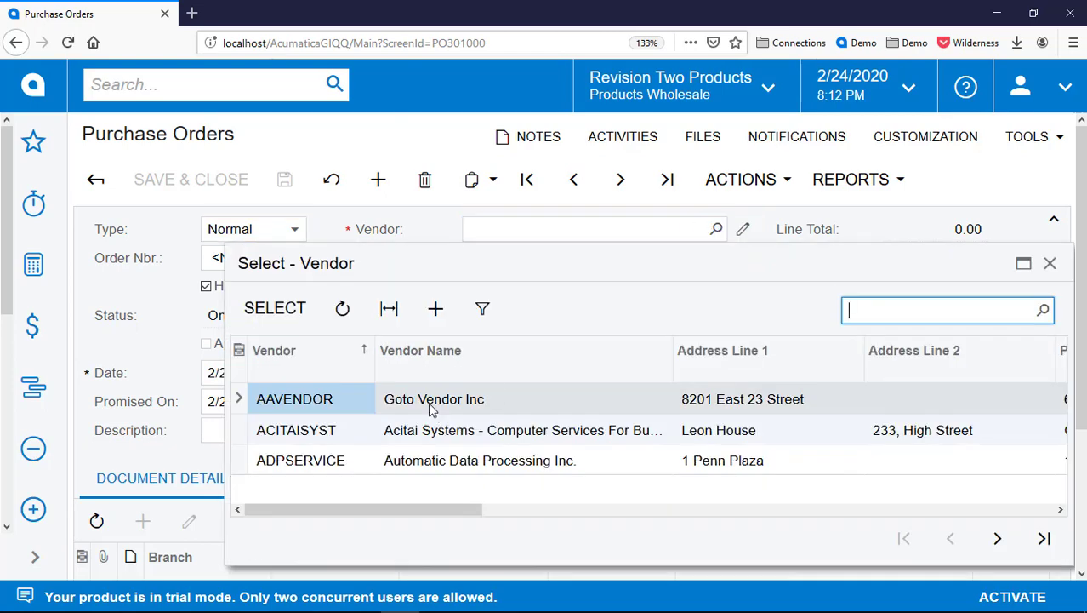
double_click(431, 409)
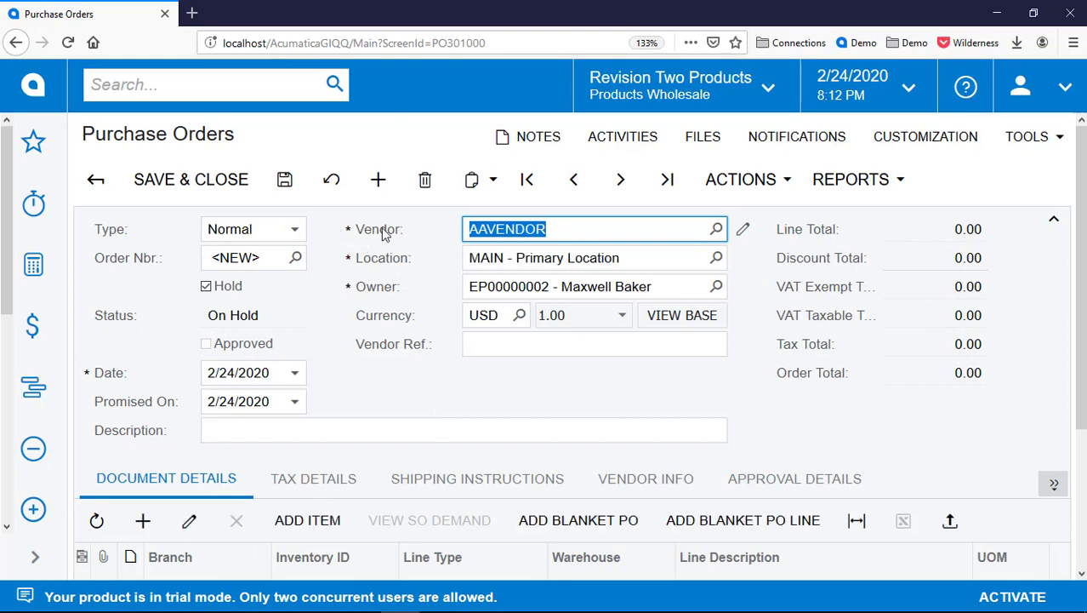
key("alt+Tab")
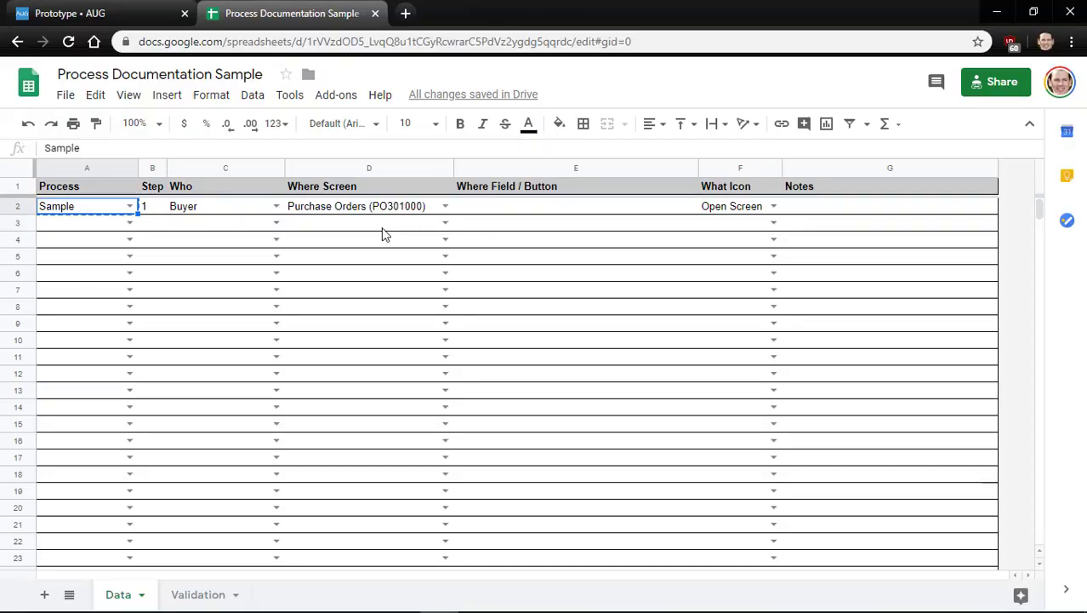
Copy Sample into A3 and enter step number 2
left_click(108, 226)
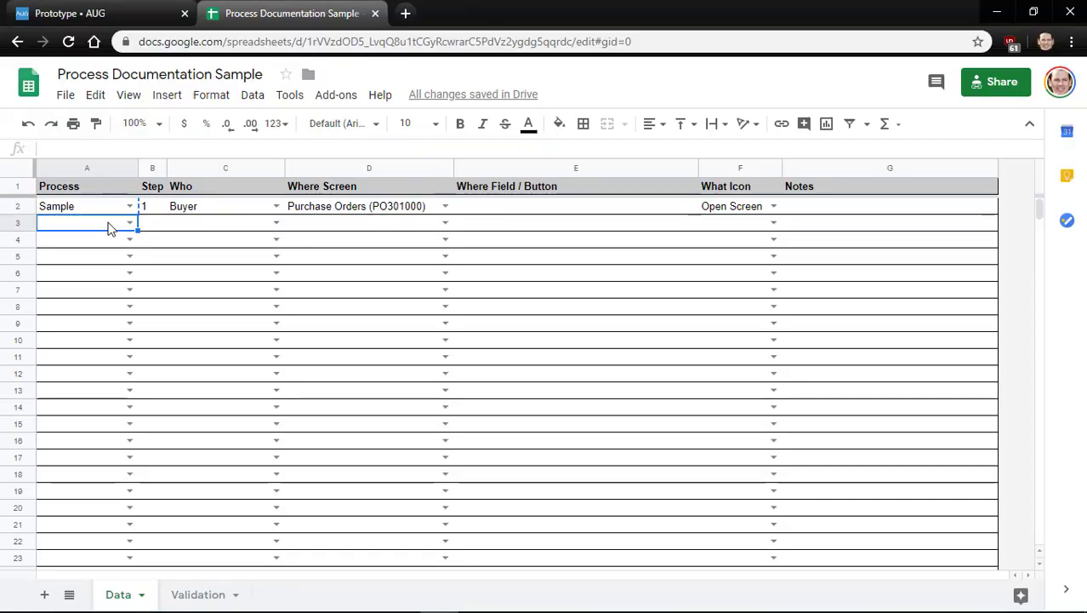
key("Up")
key("ctrl+c")
key("Down")
key("ctrl+v")
key("Tab")
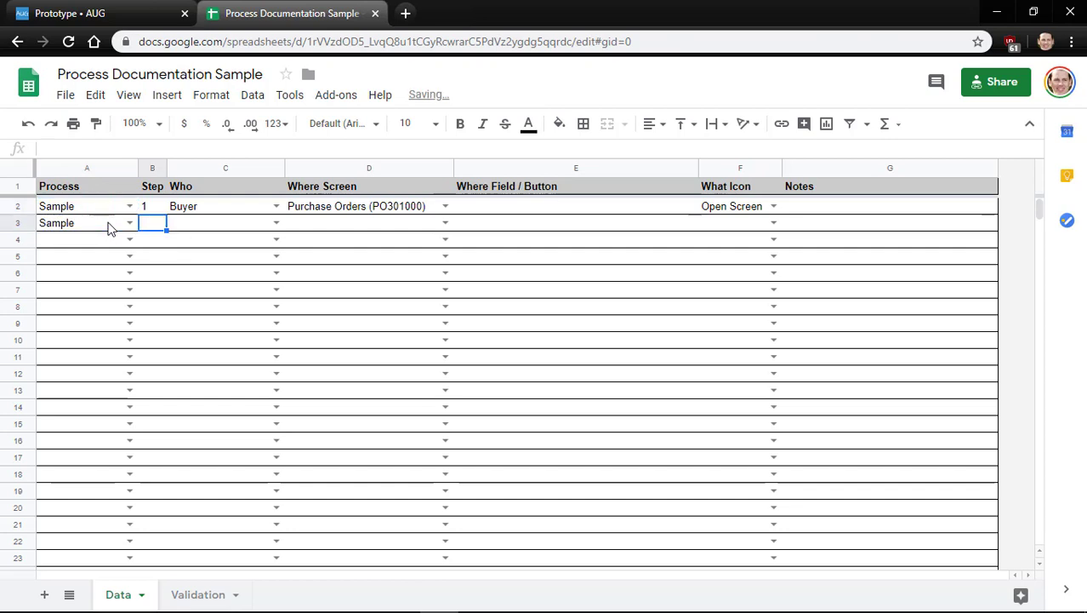
type("2")
key("Tab")
Copy Buyer and Purchase Orders (PO301000) down into row 3
key("Up")
key("ctrl+c")
key("Down")
key("ctrl+v")
key("Tab")
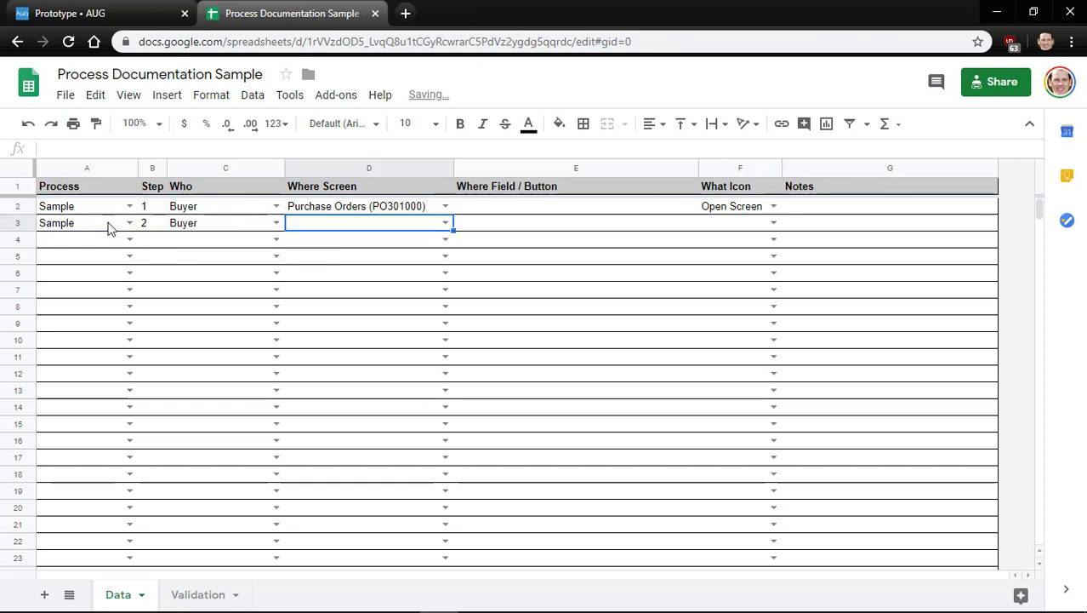
key("Up")
key("ctrl+c")
key("Down")
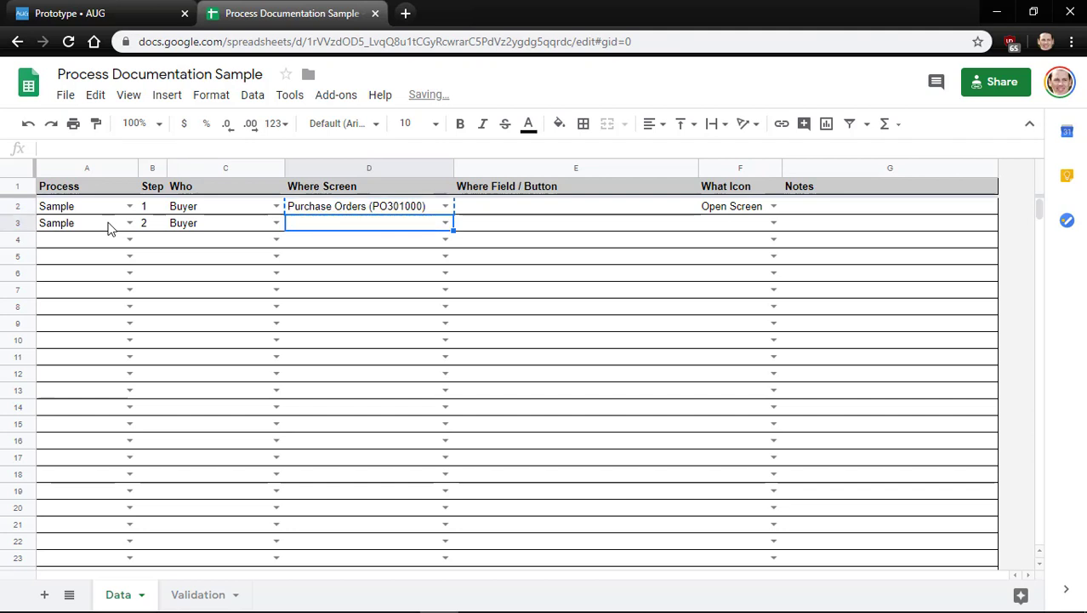
key("ctrl+v")
key("Tab")
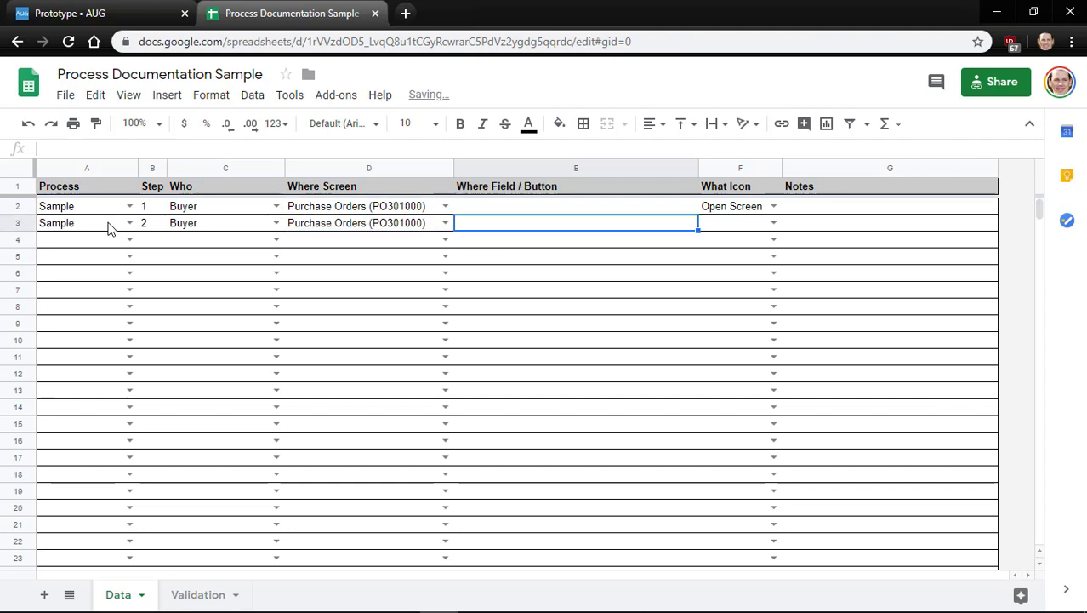
Enter Vendor as step 2's field and Enter Data as its icon, then return to Acumatica
key("Left")
key("Tab")
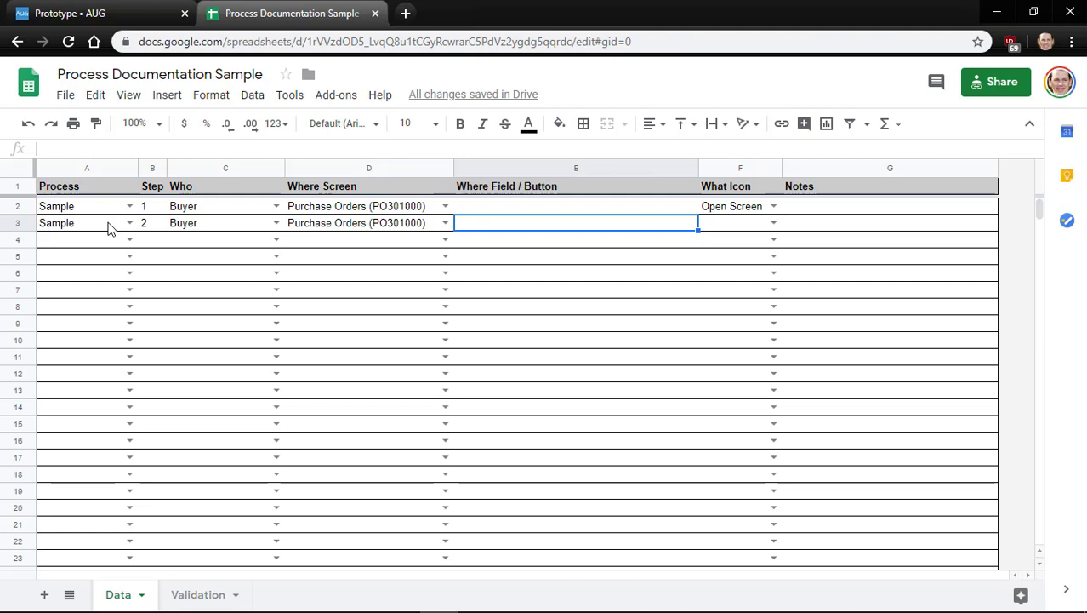
type("Vendor")
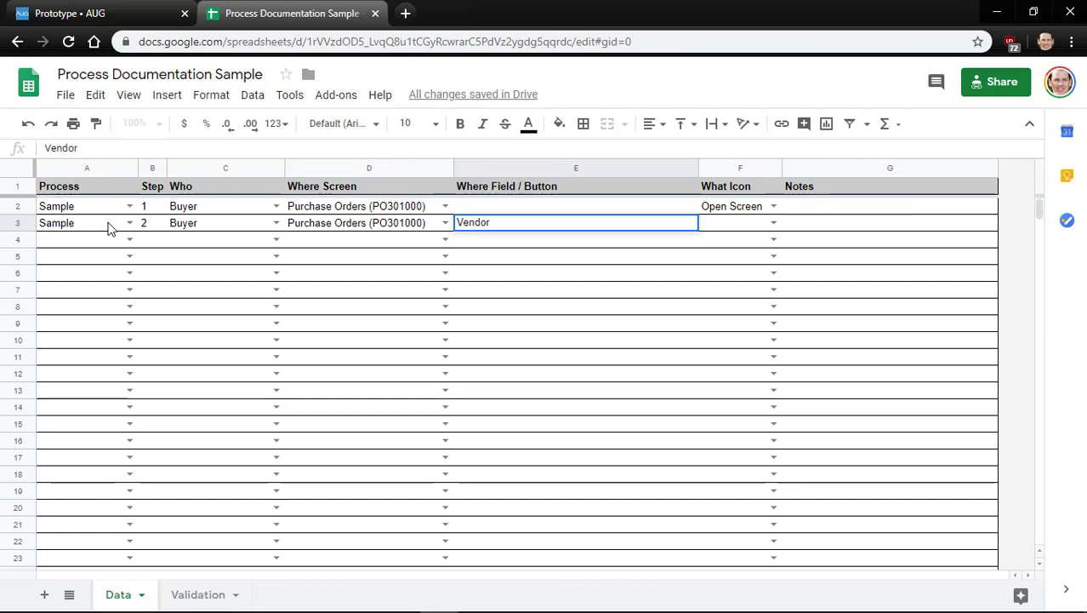
key("Tab")
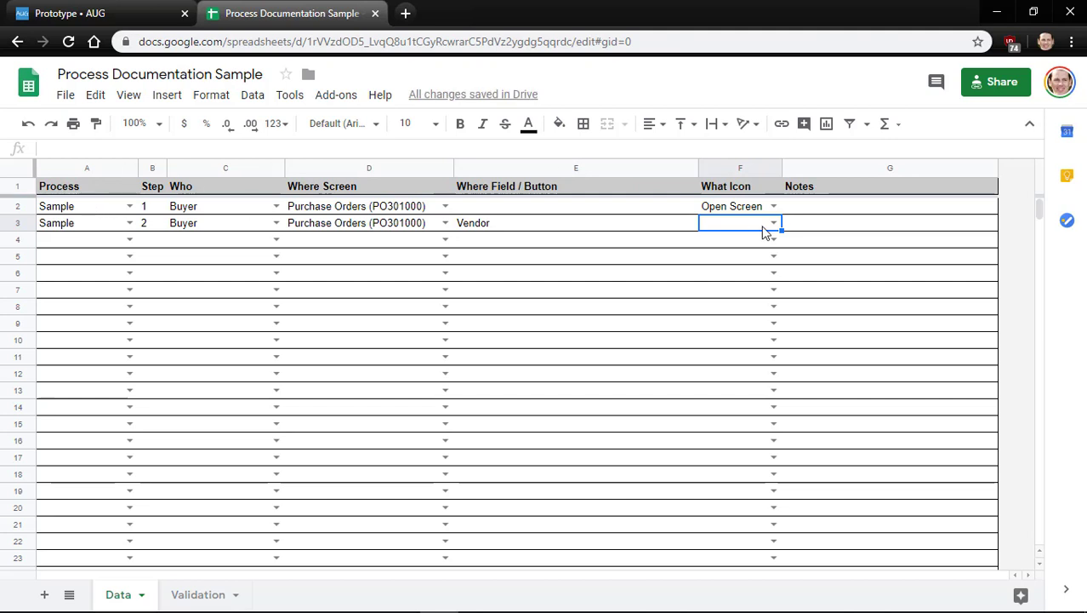
left_click(775, 223)
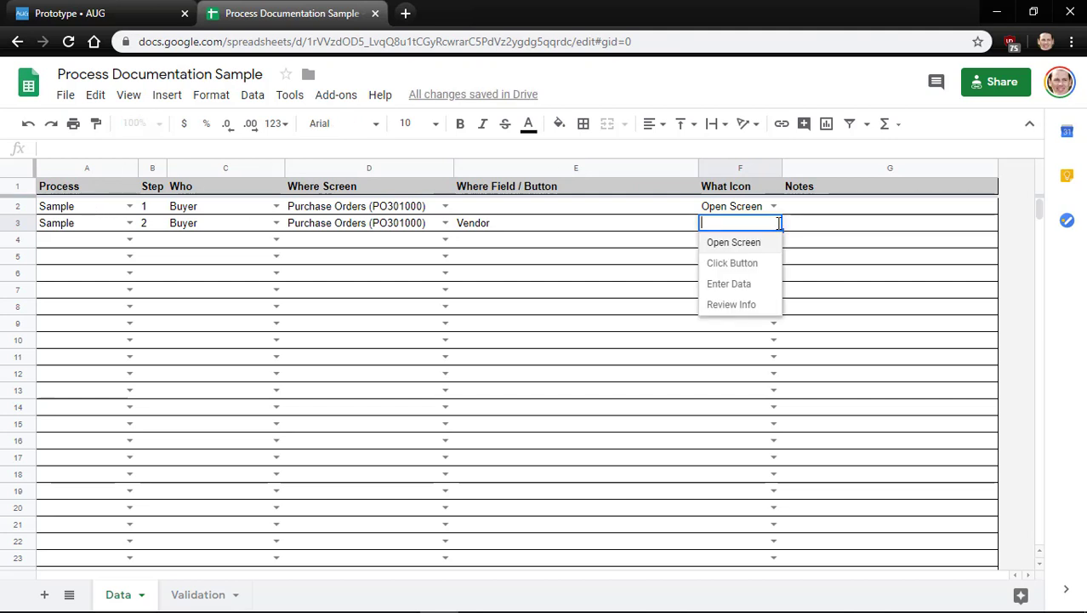
left_click(736, 285)
key("Left")
key("Left")
key("Left")
key("Left")
key("Left")
key("Down")
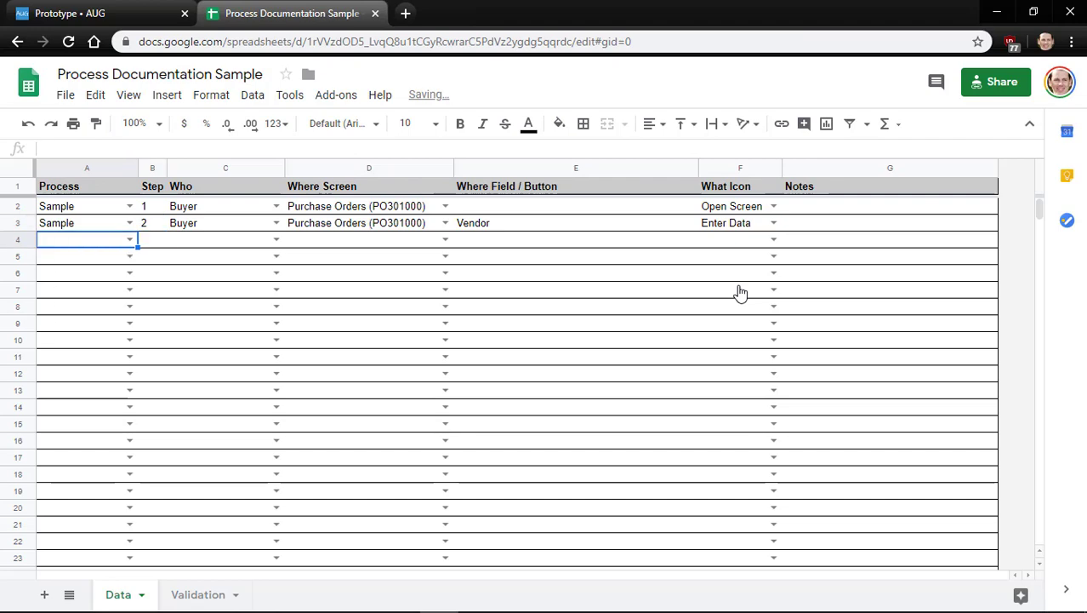
key("alt+Tab")
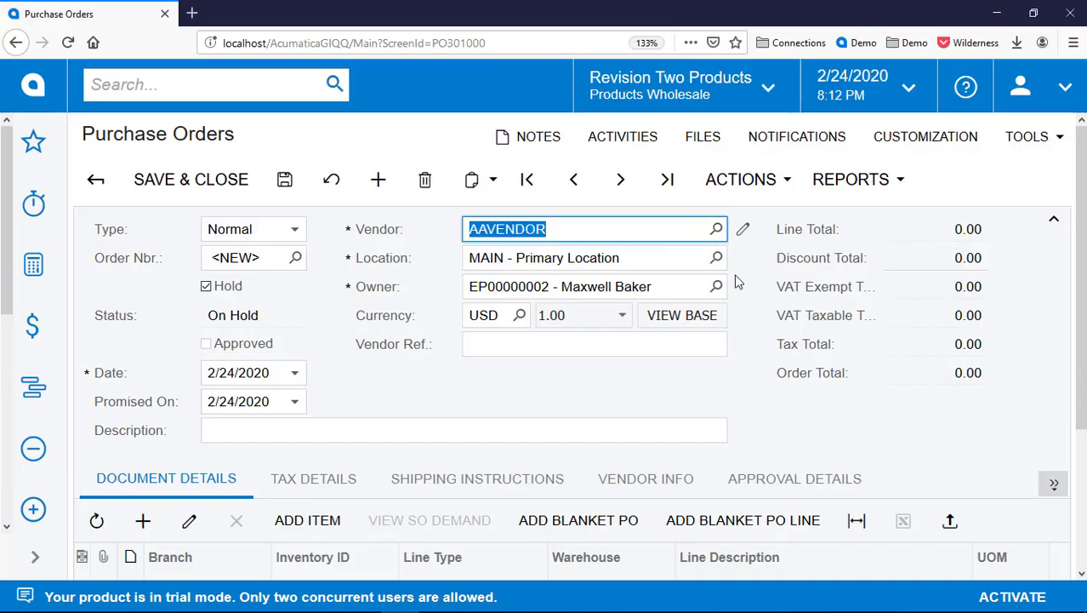
Add an order line for item AACOMPUT01 on branch PRODWHOLE, accepting line type and warehouse
scroll(652, 339, "down", 5)
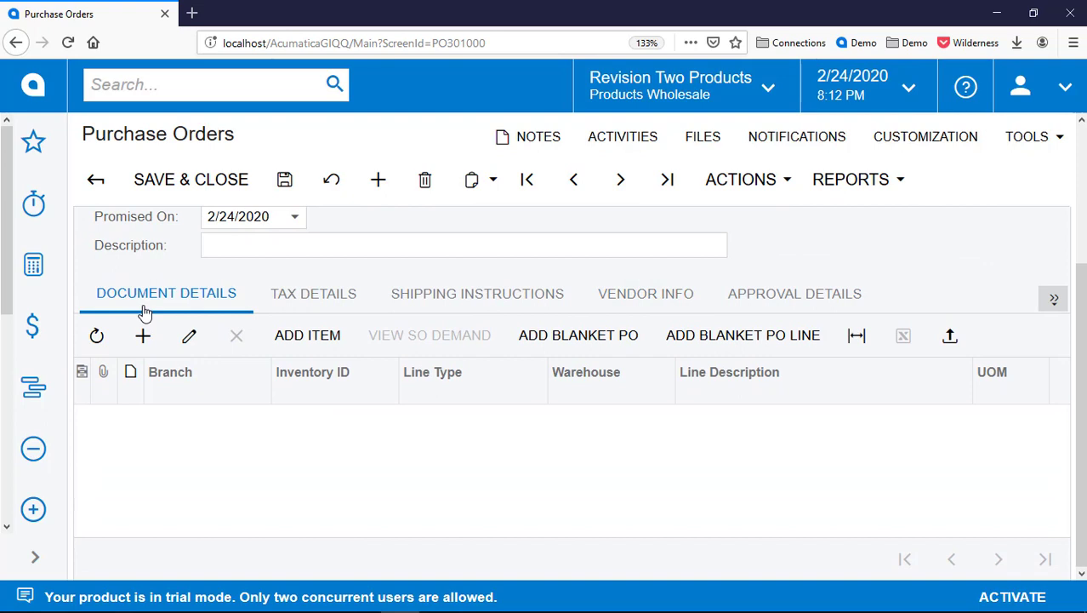
left_click(319, 432)
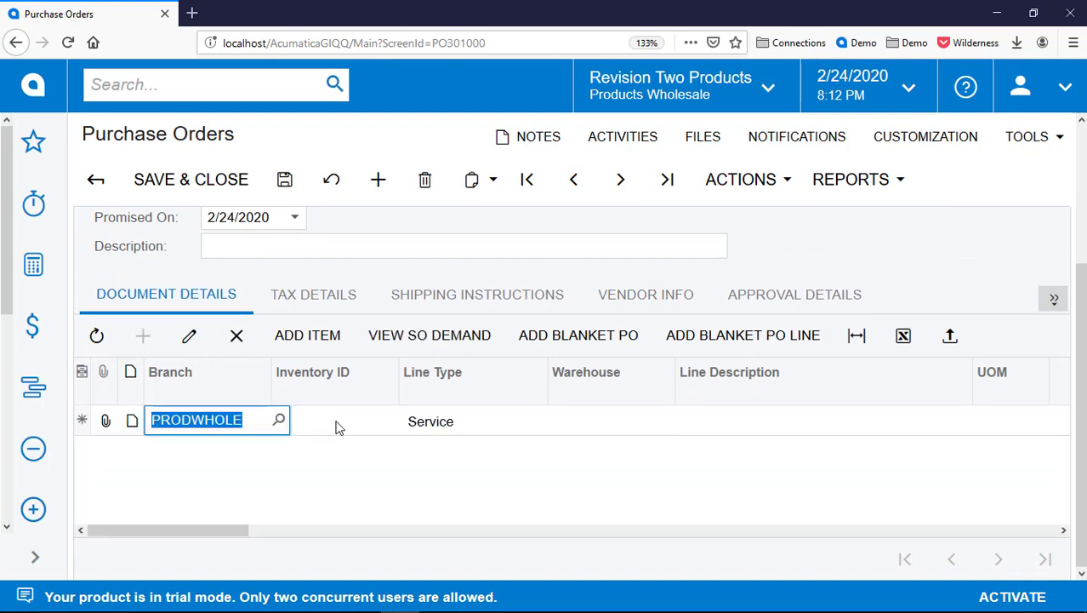
key("Tab")
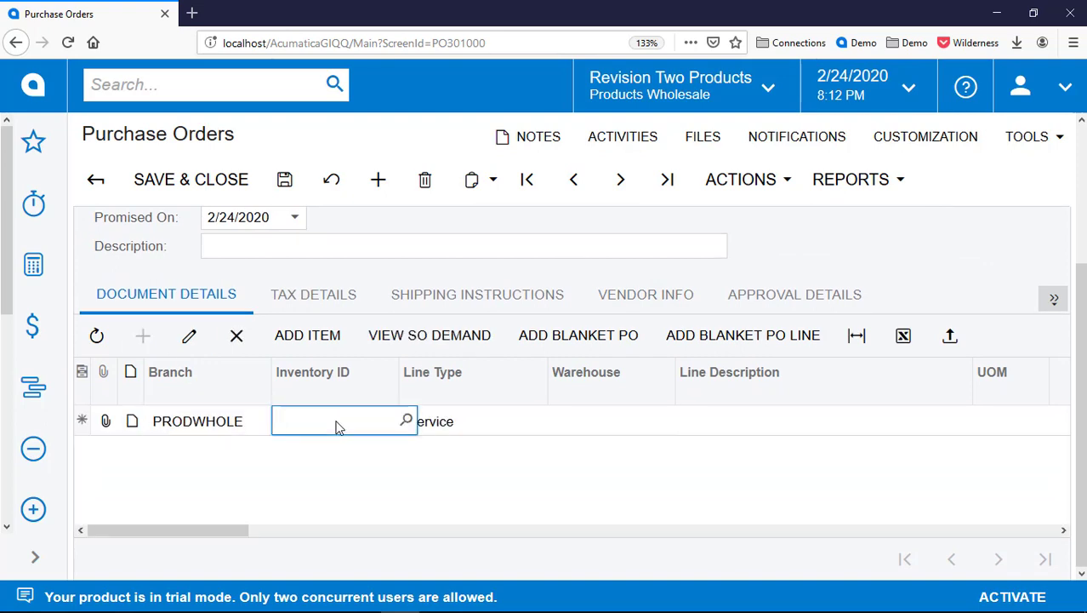
key("F3")
key("Return")
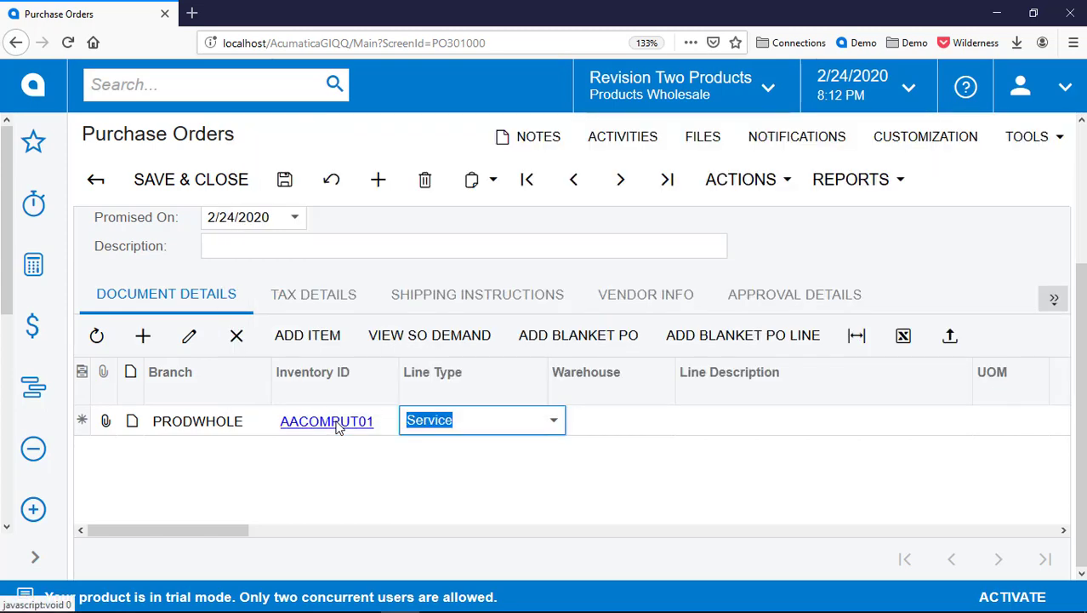
key("Tab")
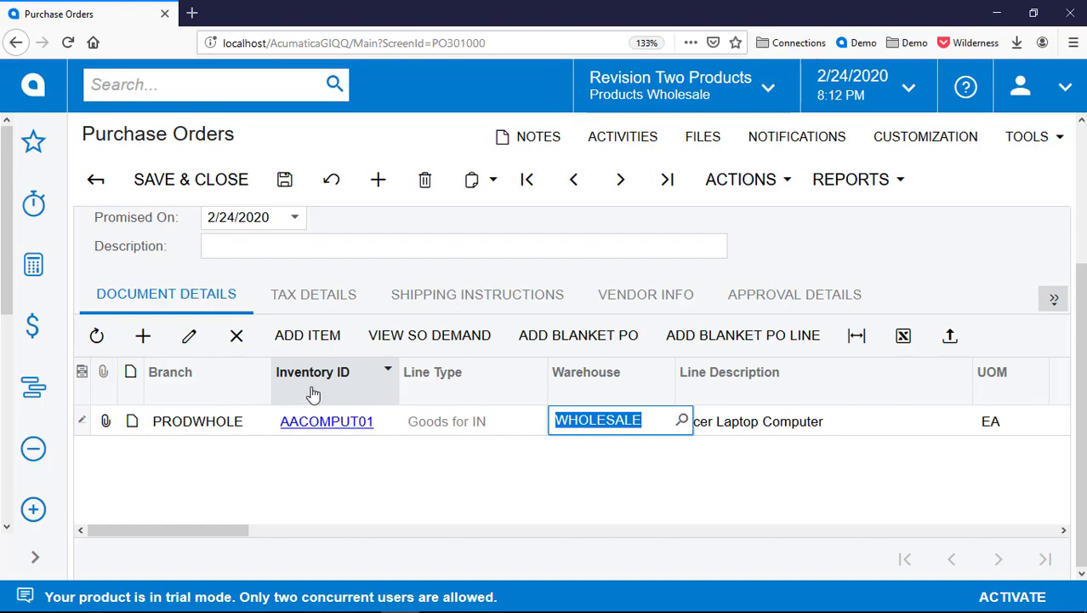
key("alt+Tab")
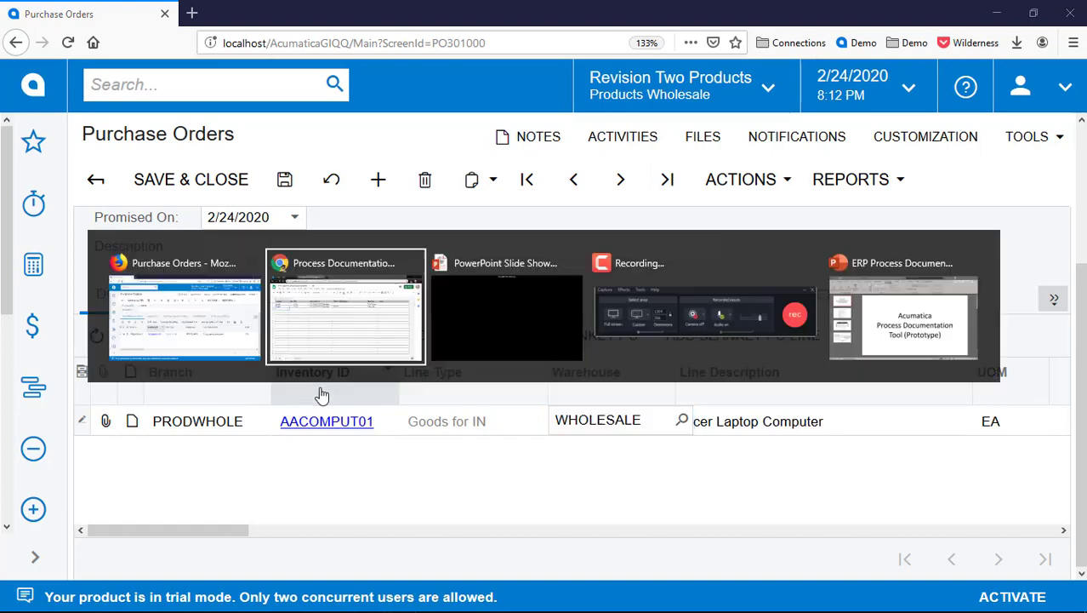
key("Up")
key("ctrl+c")
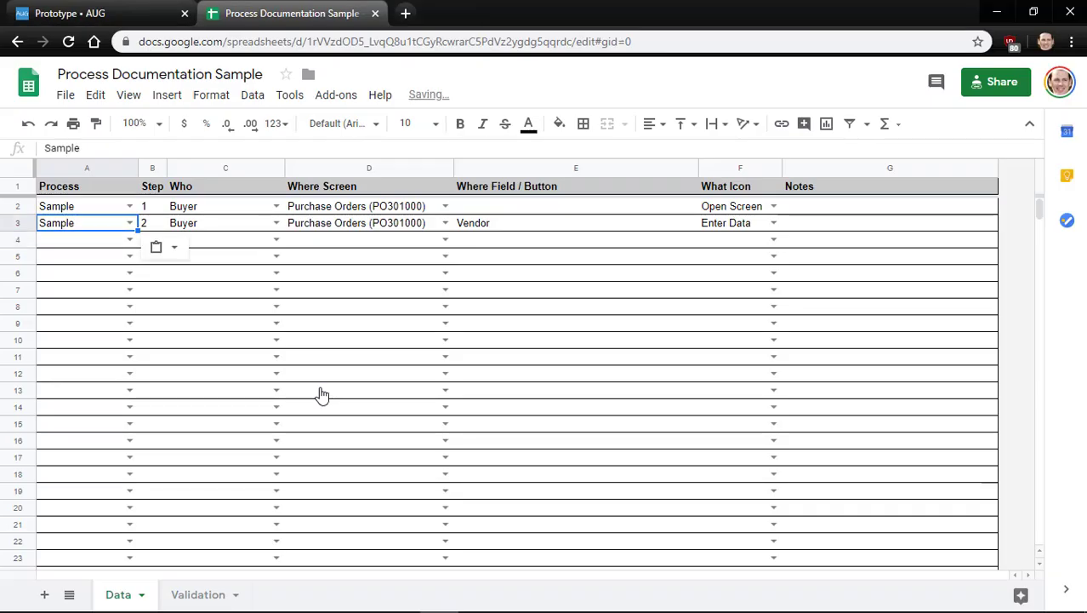
Copy Sample into row 4 and enter step number 3
left_click(89, 247)
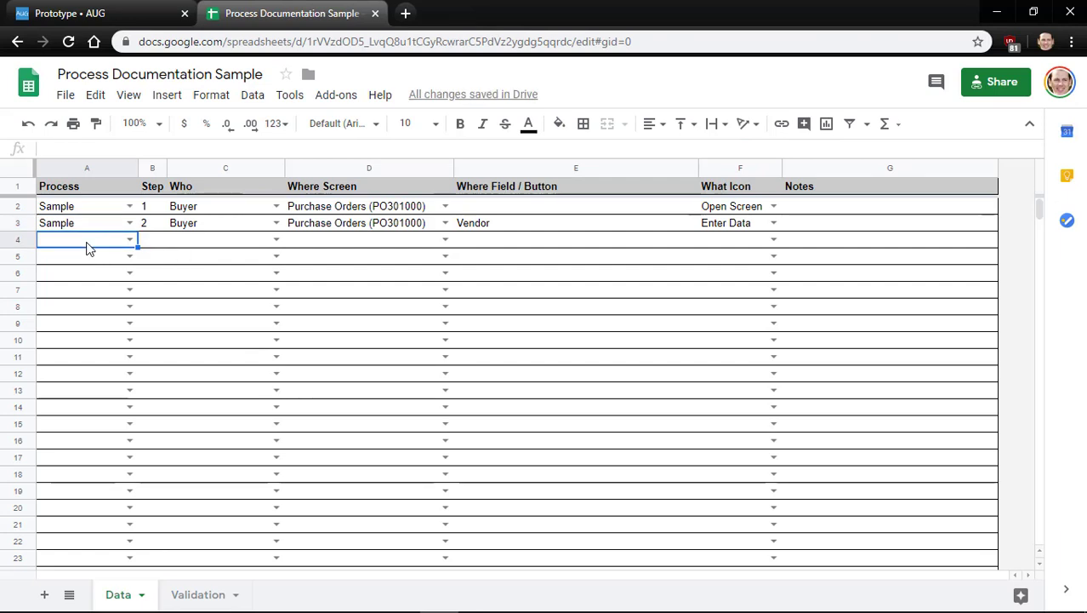
key("Up")
key("ctrl+c")
key("Down")
key("ctrl+v")
key("Right")
type("3")
key("Right")
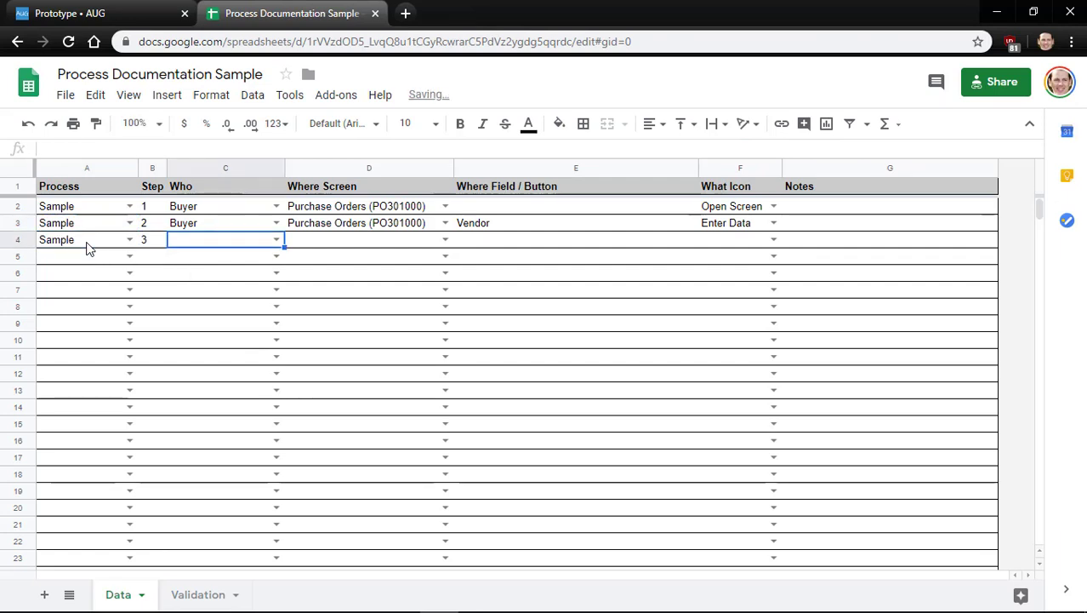
key("Up")
Copy Buyer and Purchase Orders (PO301000) down into row 4
key("ctrl+c")
key("Down")
key("ctrl+v")
key("Right")
key("Up")
key("ctrl+c")
key("Down")
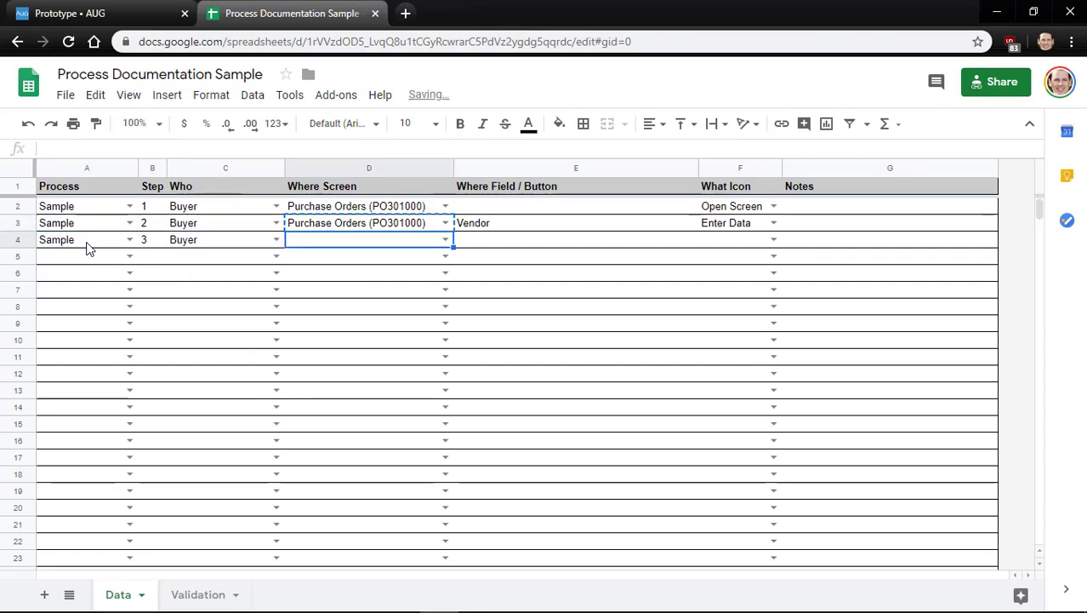
key("ctrl+v")
Enter field 'DOCUMENT DETAILS -> Inventory ID' with icon Enter Data, then return to Acumatica
key("Right")
type("DOCUMENT")
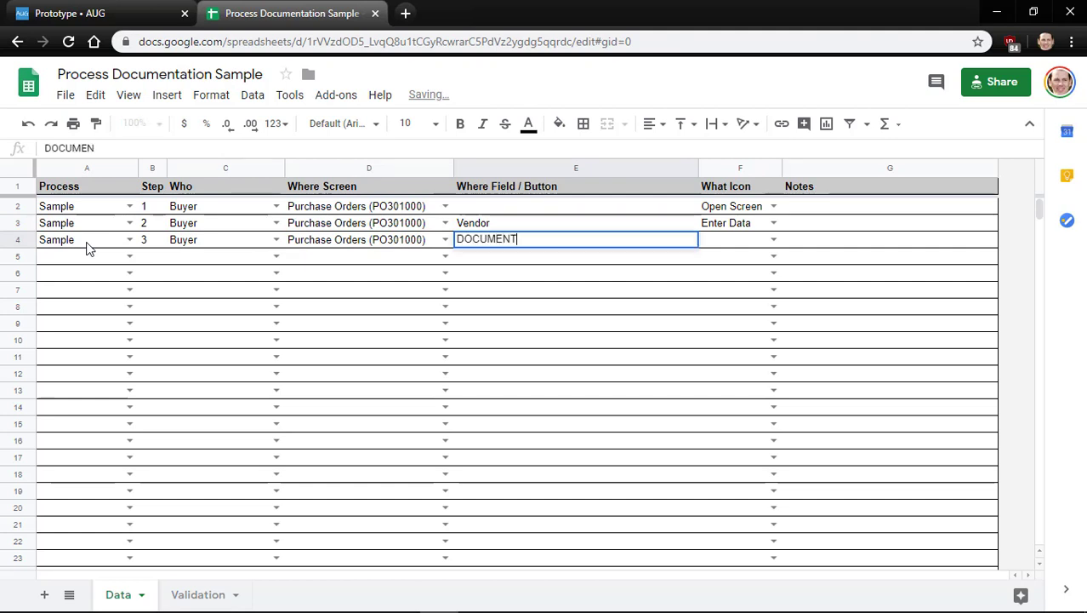
type(" DET")
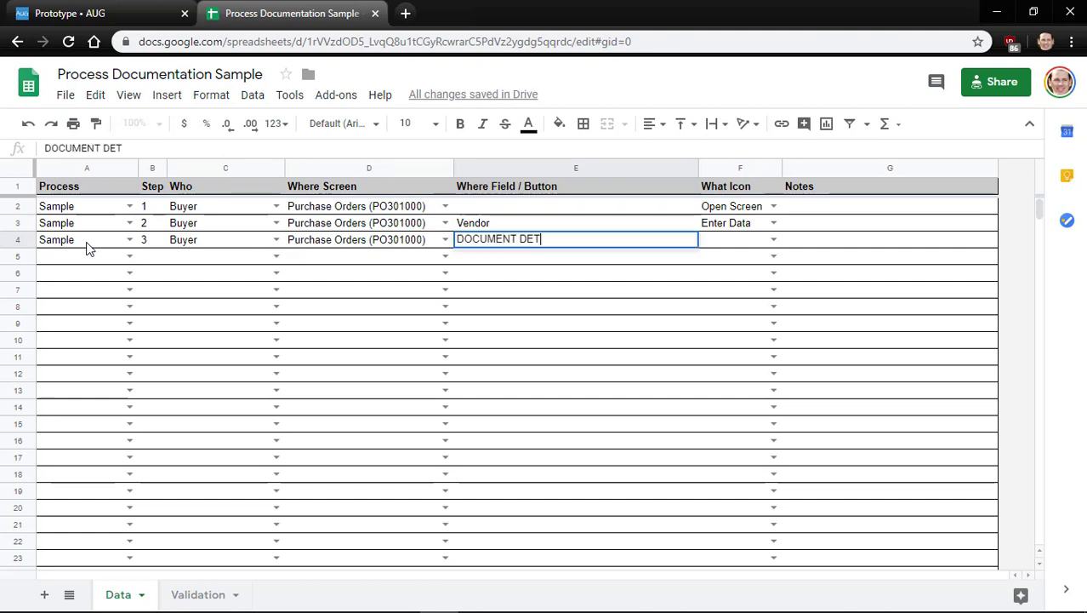
type("AILS ->")
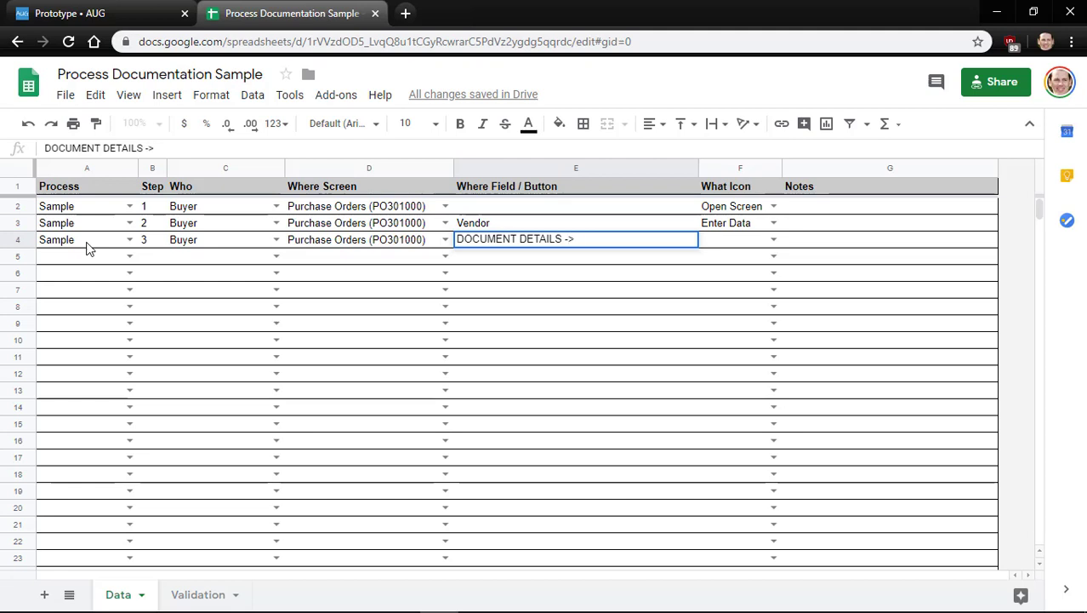
type(" Inventory I")
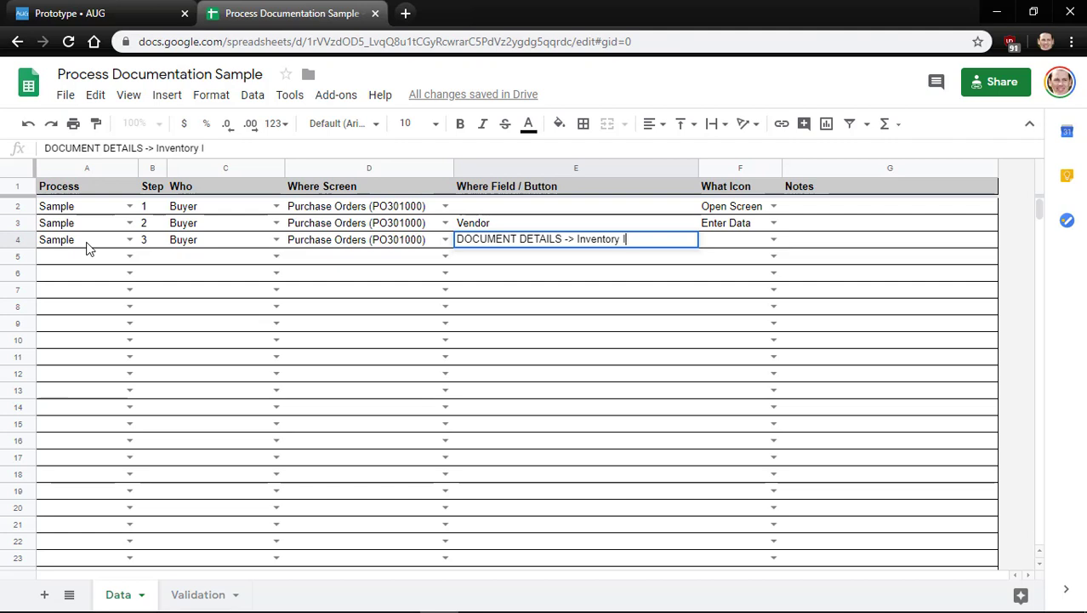
type("D")
key("Tab")
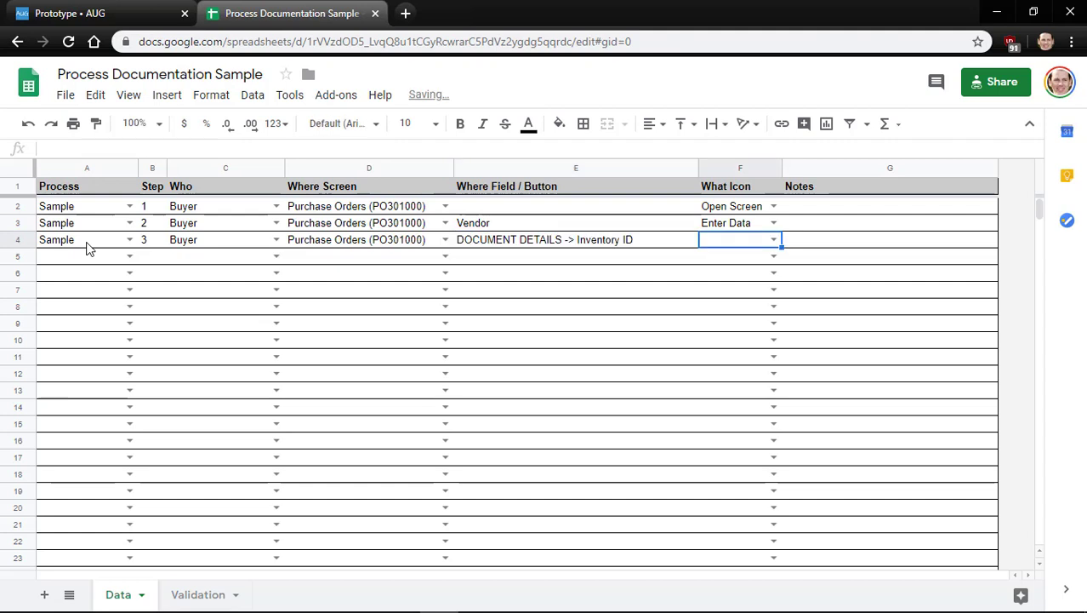
key("Up")
key("ctrl+c")
key("Down")
key("ctrl+v")
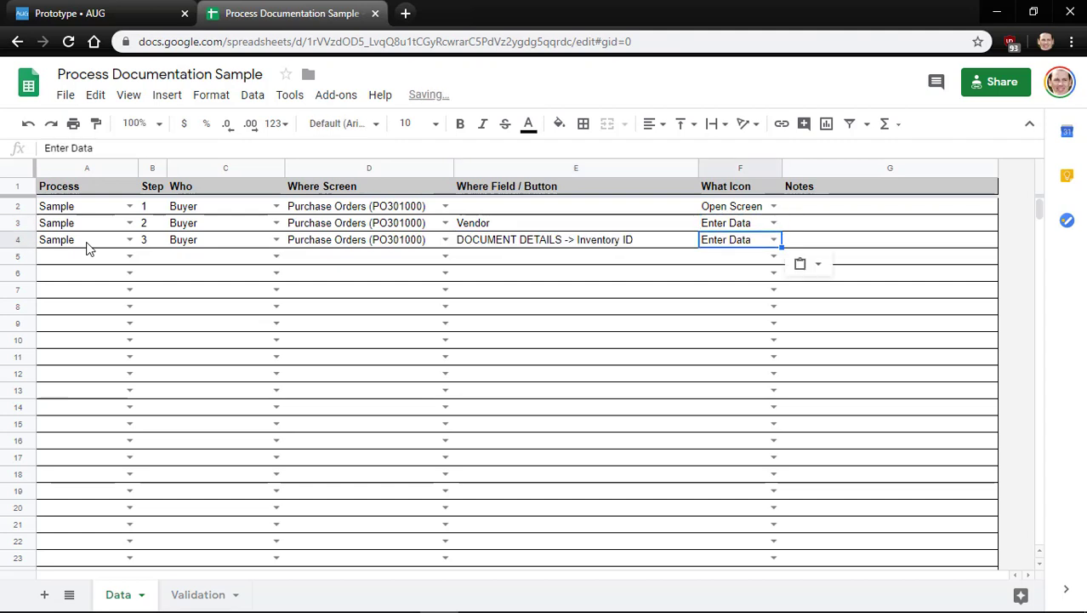
key("Left")
key("Left")
key("Left")
key("alt+Tab")
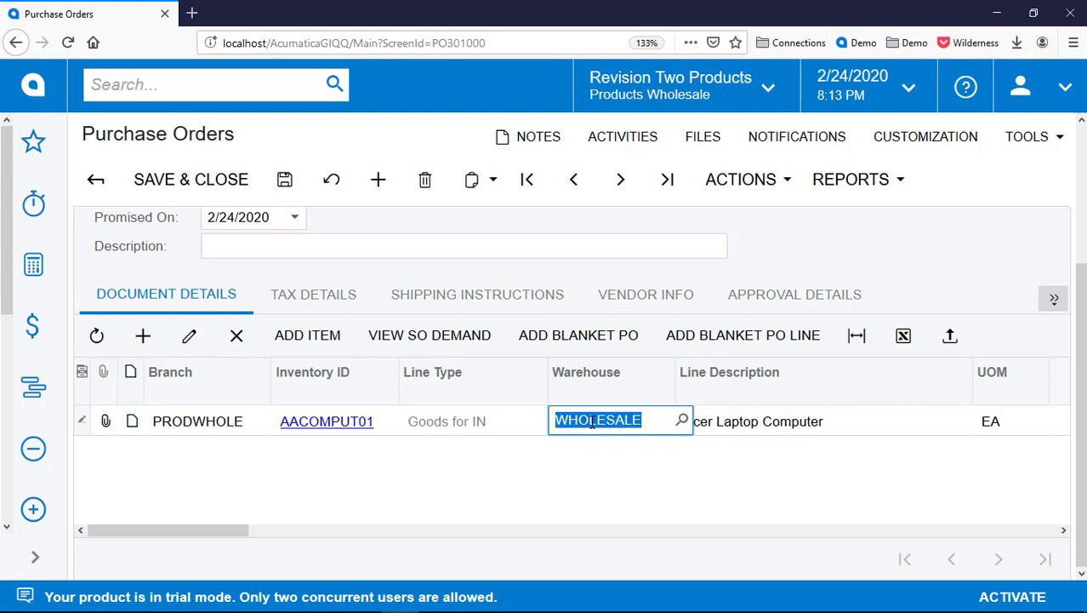
Enter warehouse WHOLESALE, order quantity 2 and unit cost 247 on the laptop line, giving 494.00
type("whole")
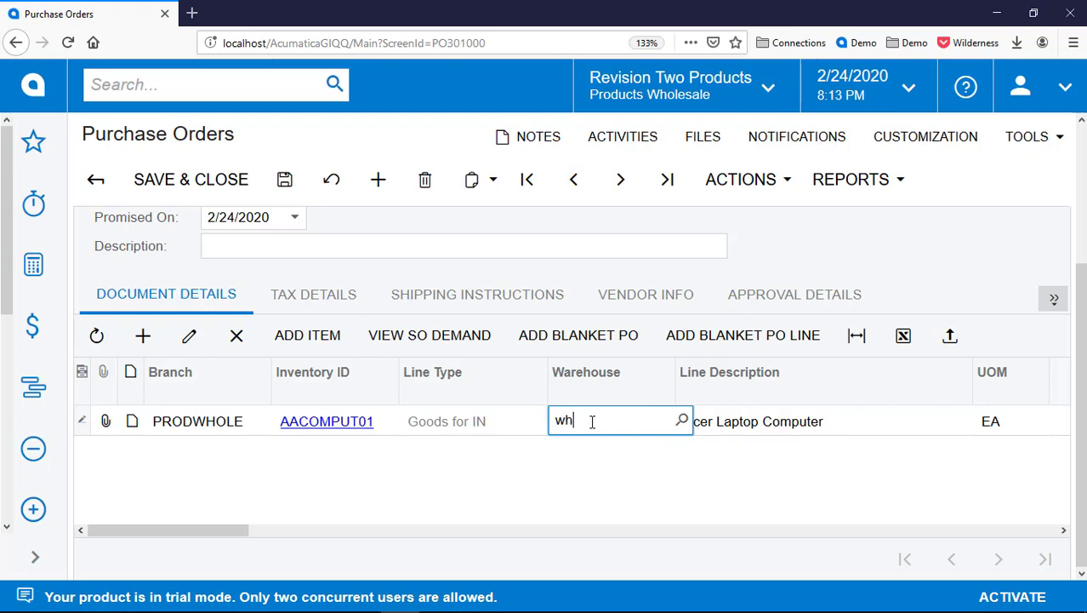
key("Down")
key("Down")
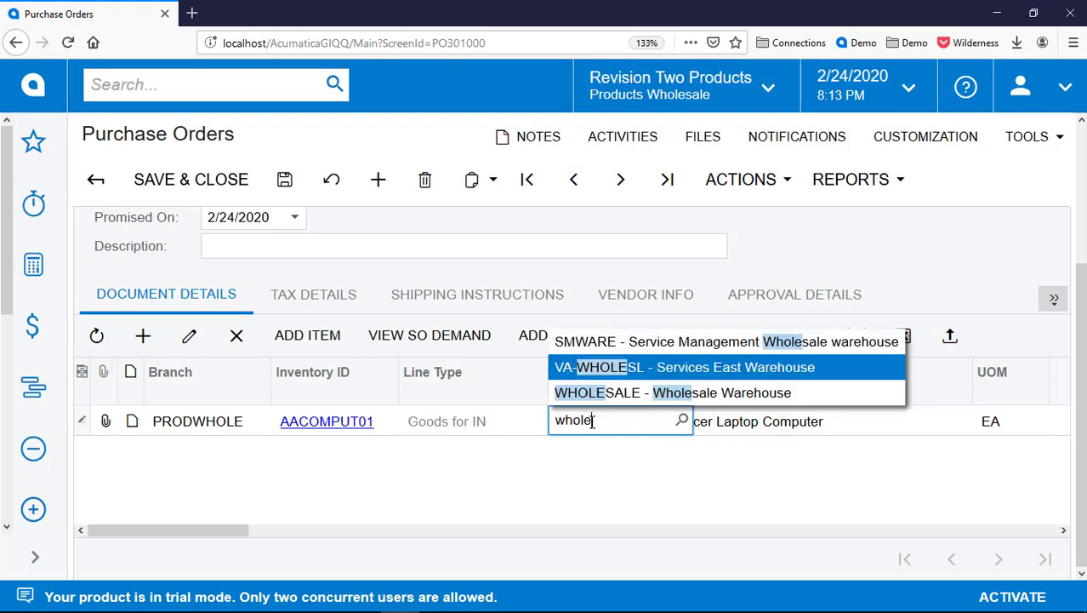
key("Tab")
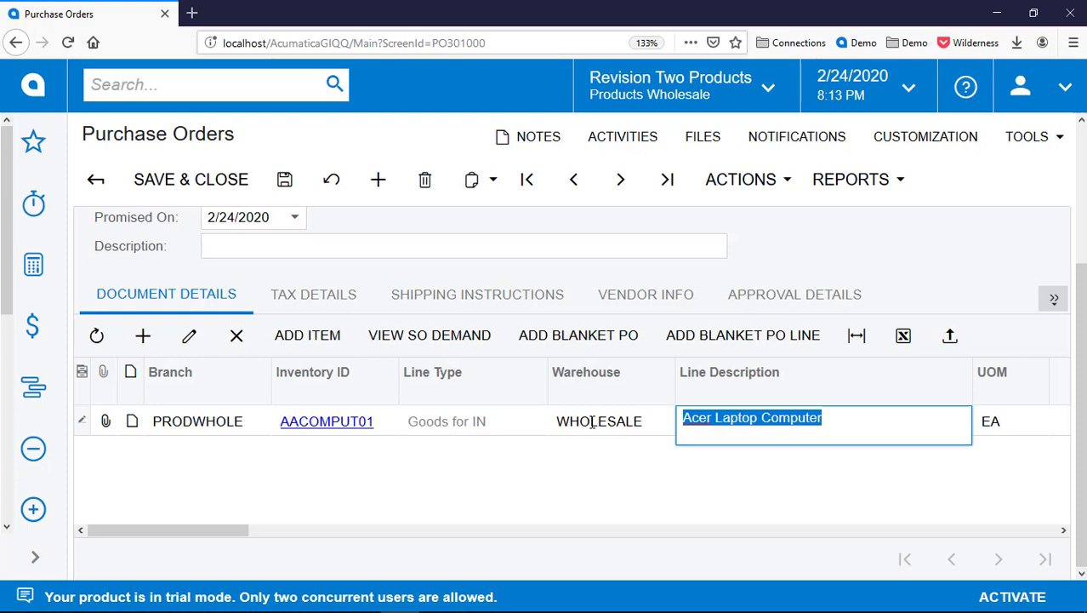
key("Tab")
key("Tab")
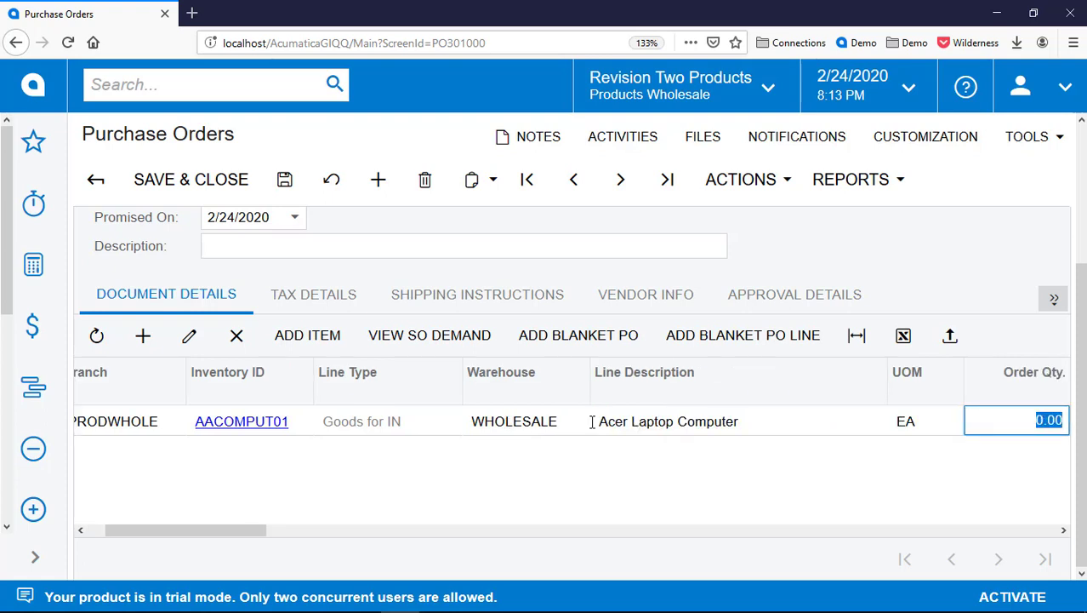
type("2")
key("Tab")
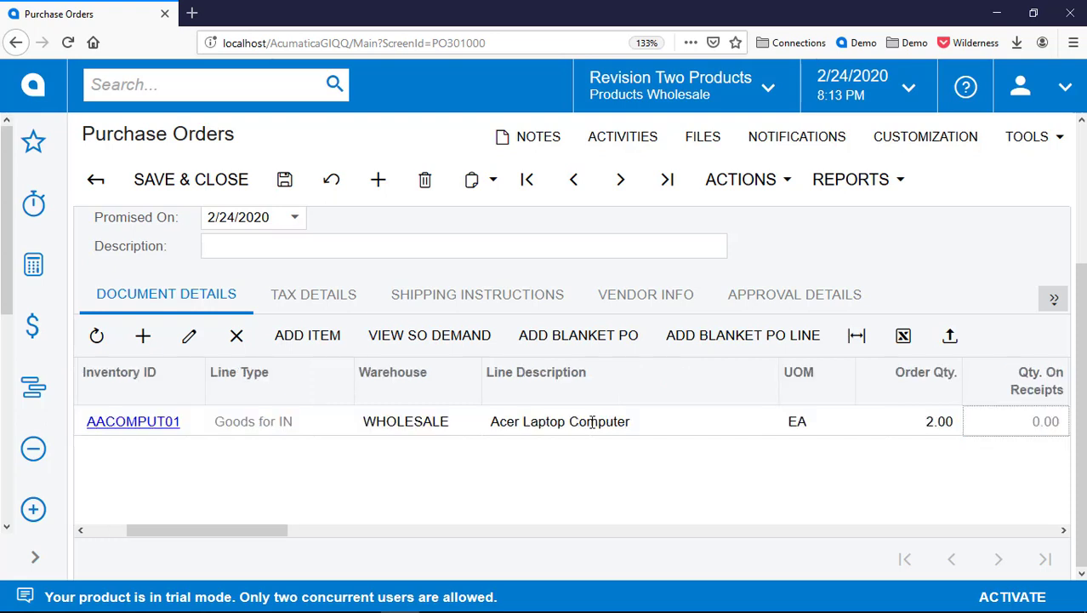
key("Tab")
key("shift+Tab")
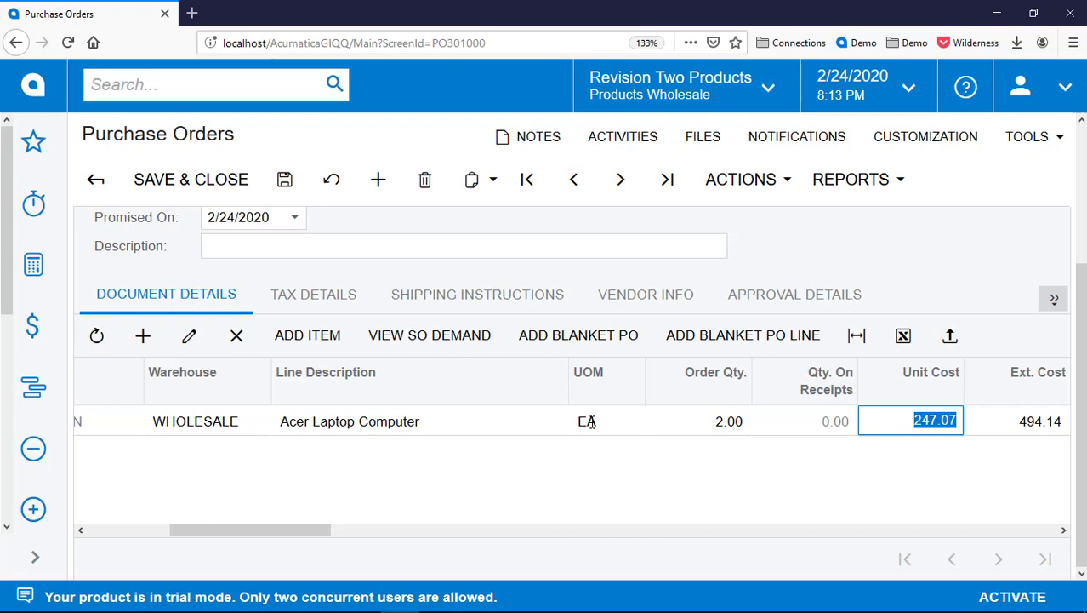
type("247")
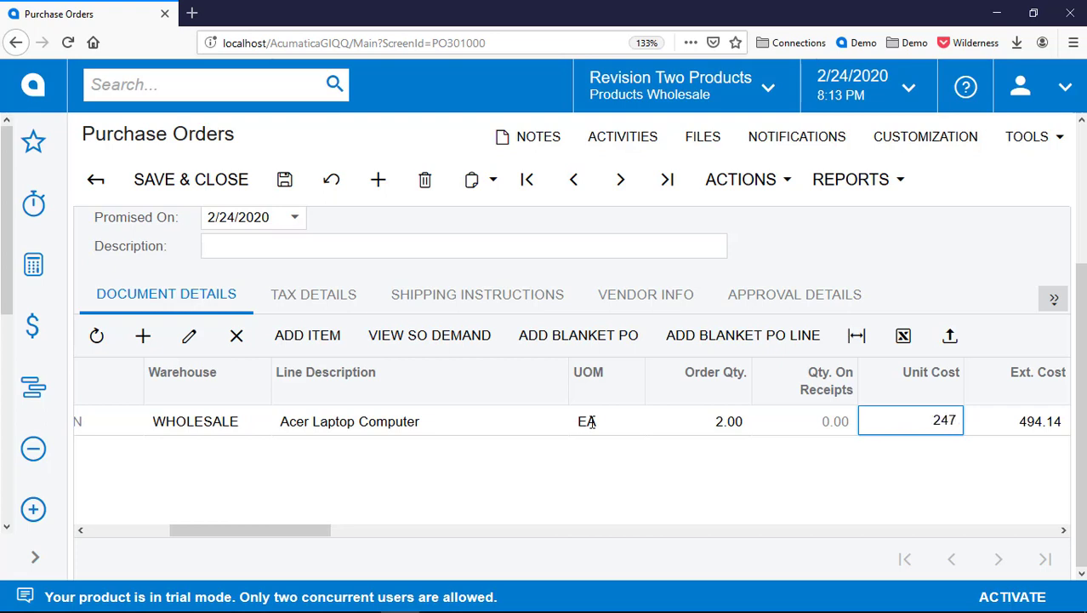
key("Tab")
key("Escape")
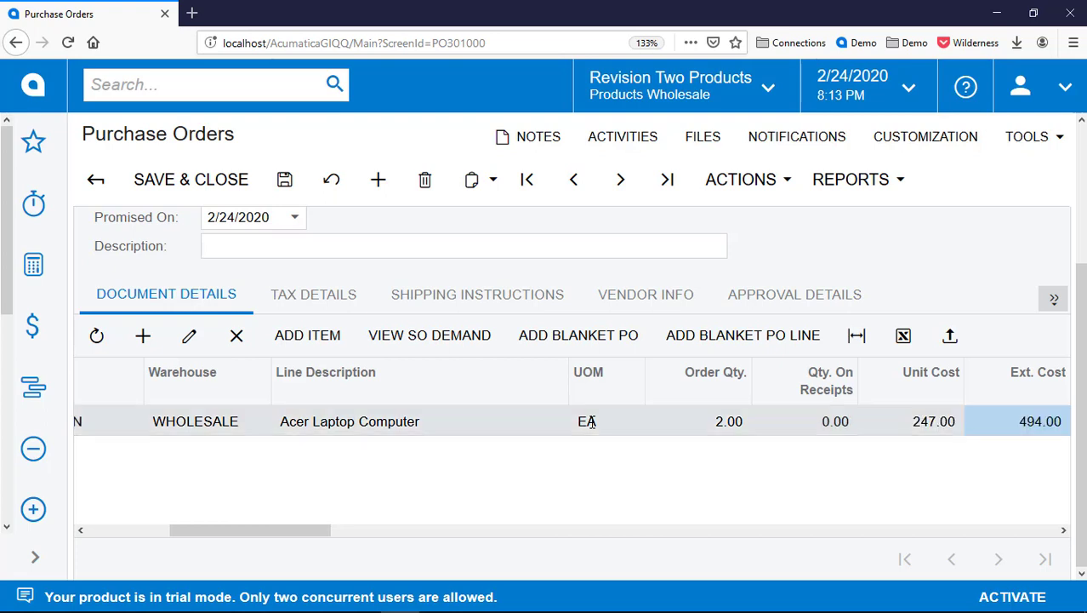
Enter 'Sample' as the Process in rows 5, 6 and 7 of the documentation sheet
key("alt+Tab")
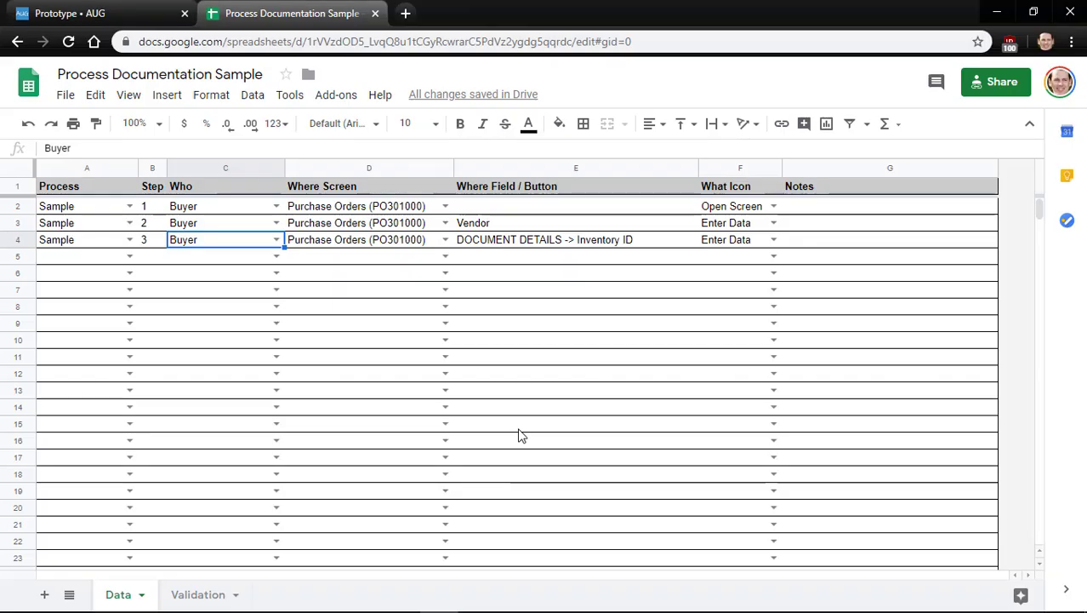
key("Down")
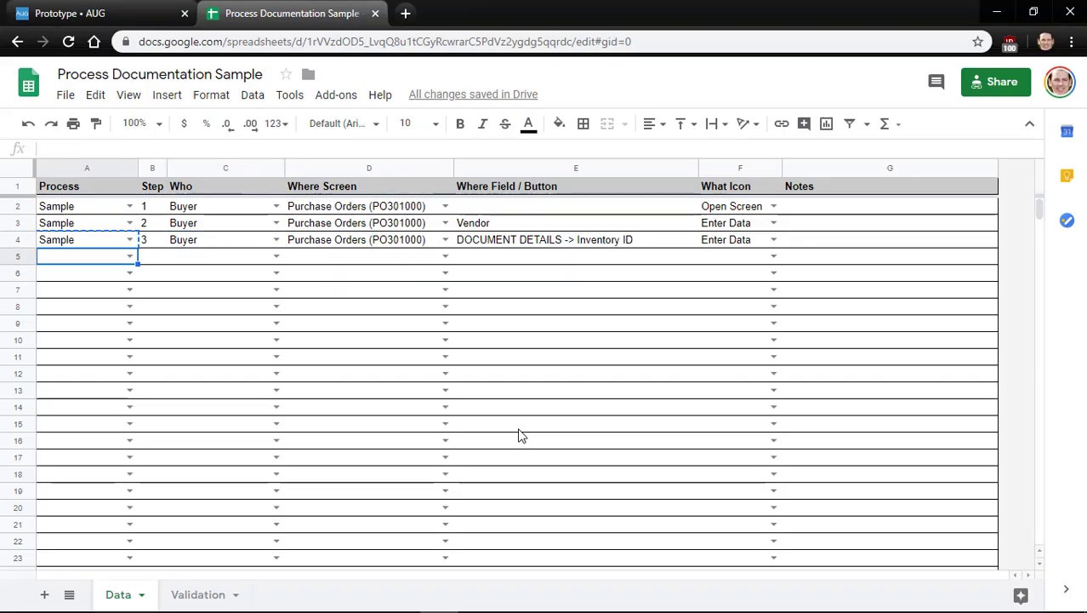
type("Sample")
key("Return")
type("Sample")
key("Return")
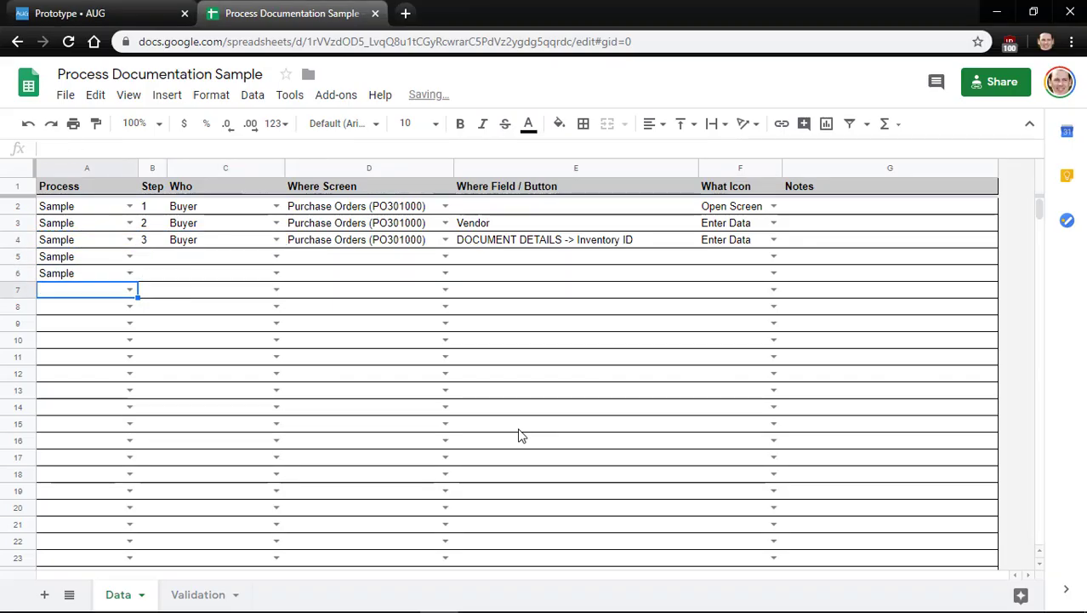
type("Sample")
key("Return")
Number rows 5–7 as steps 4, 5 and 6
key("Up")
key("Up")
key("Up")
key("Right")
type("4")
key("Return")
type("5")
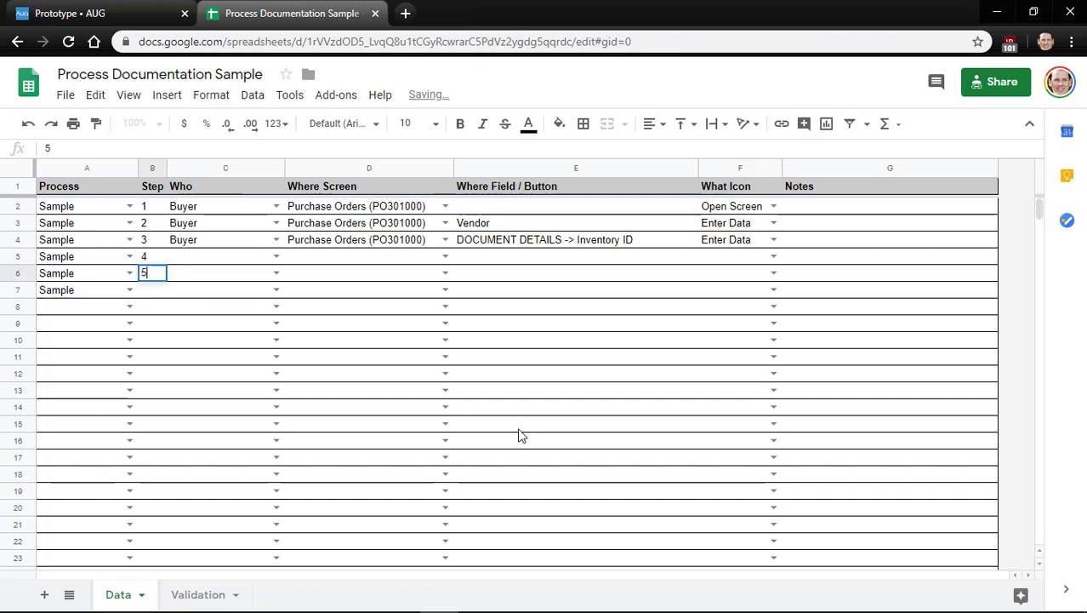
key("Return")
type("6")
key("Return")
Fill the Buyer role and screen name from row 4 down through row 7
key("Up")
key("Up")
key("Right")
key("Up")
key("Up")
key("shift+Right")
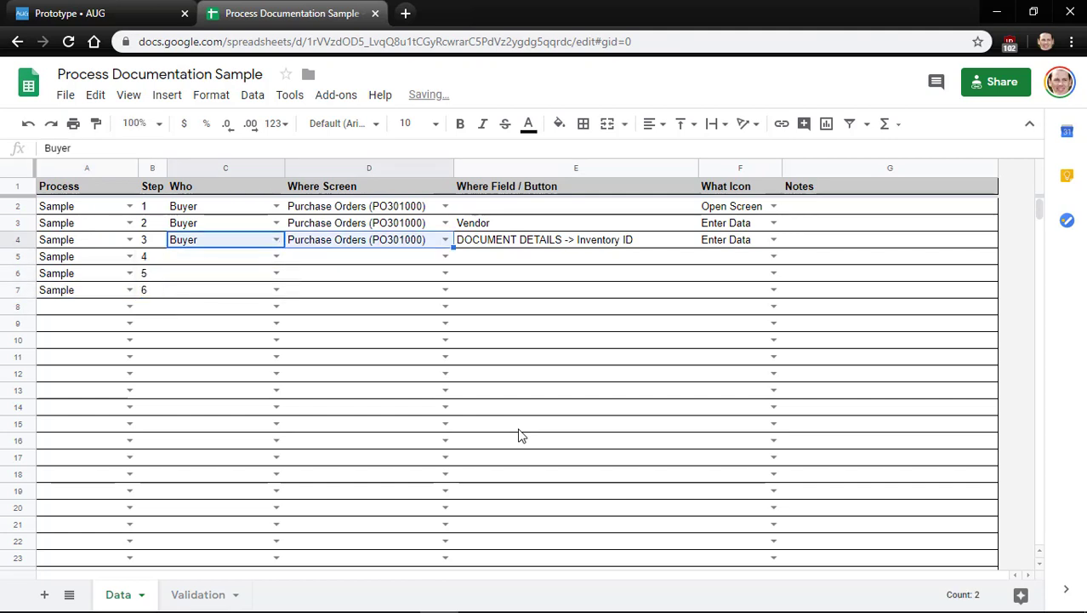
key("shift+Down")
key("shift+Down")
key("shift+Down")
key("ctrl+d")
key("Right")
Copy the DOCUMENT DETAILS -> Inventory ID field path into rows 5–7
key("Down")
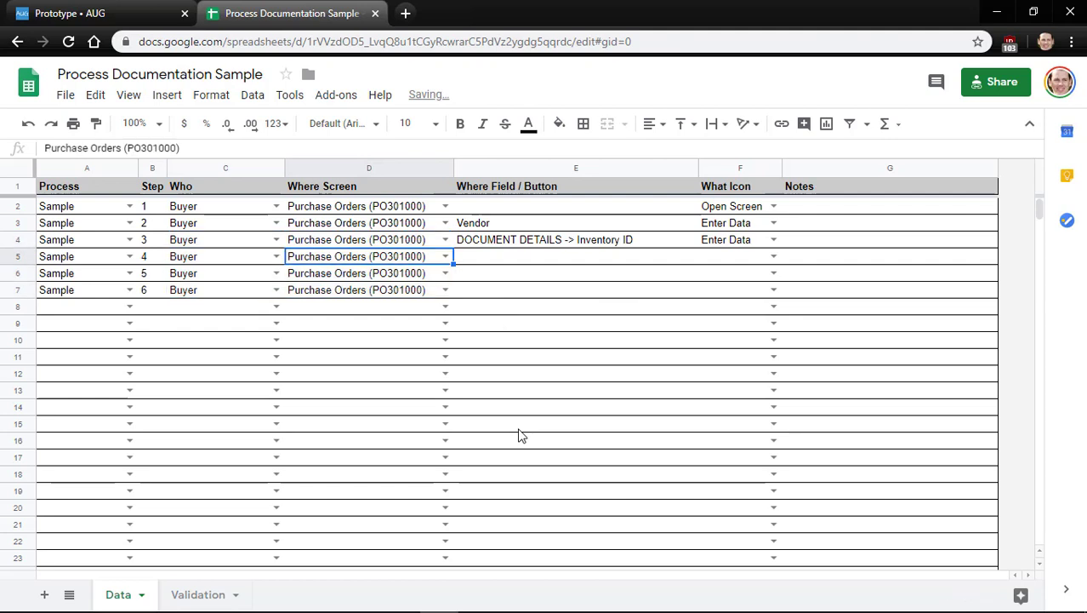
key("Right")
key("Up")
key("ctrl+c")
key("Down")
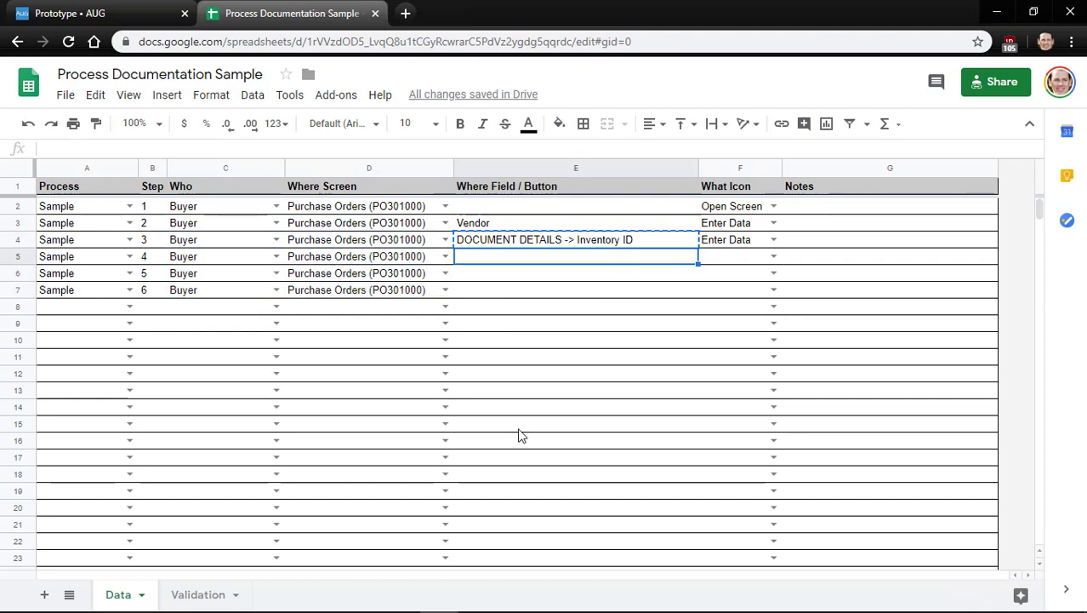
key("shift+Down")
key("shift+Down")
key("ctrl+v")
Change the field names for steps 4–6 to Warehouse, Order Qty. and Unit Cost
key("Return")
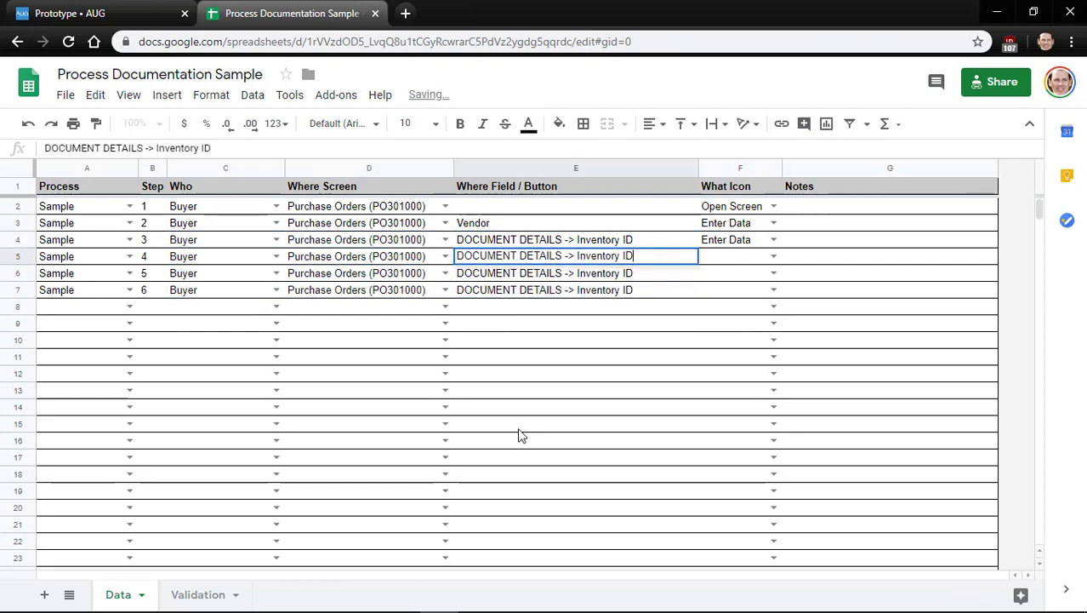
key("ctrl+shift+Left")
key("ctrl+shift+Left")
type("Warehou")
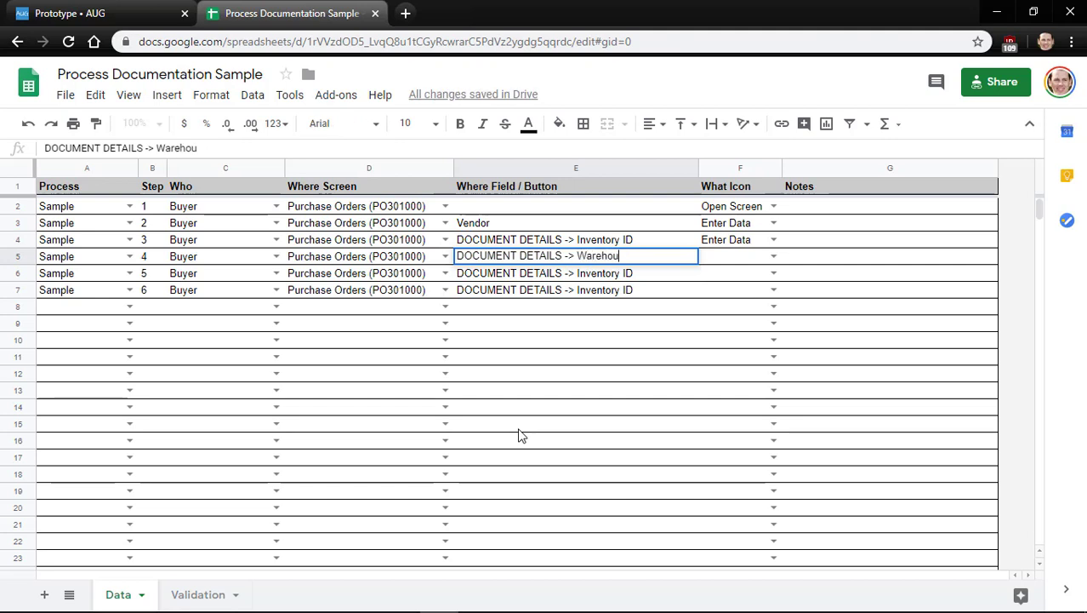
type("se")
key("Return")
key("Return")
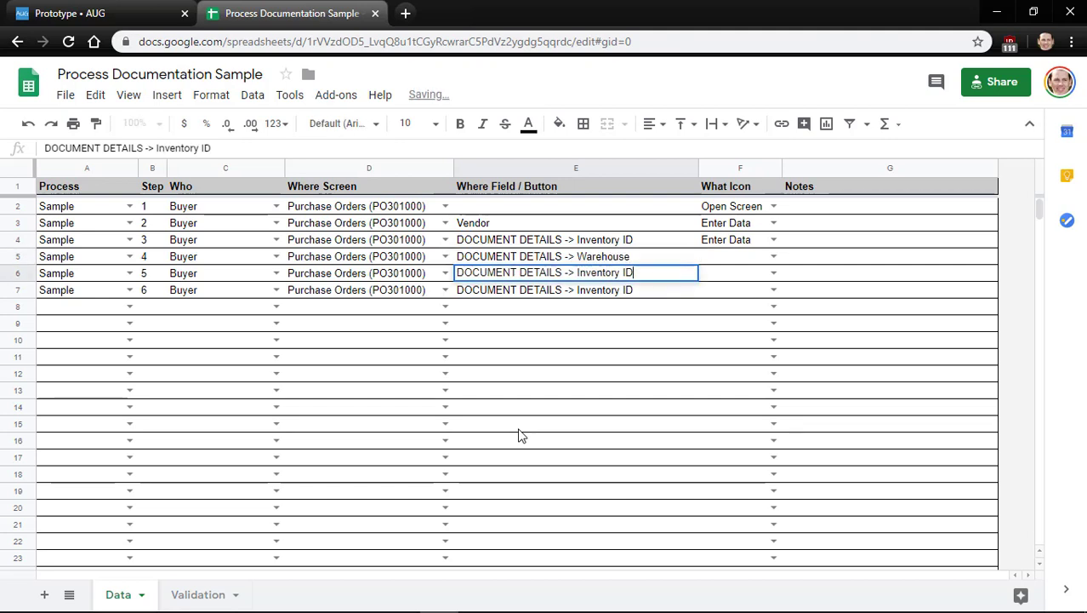
key("ctrl+shift+Left")
key("ctrl+shift+Left")
type("Order Qty.")
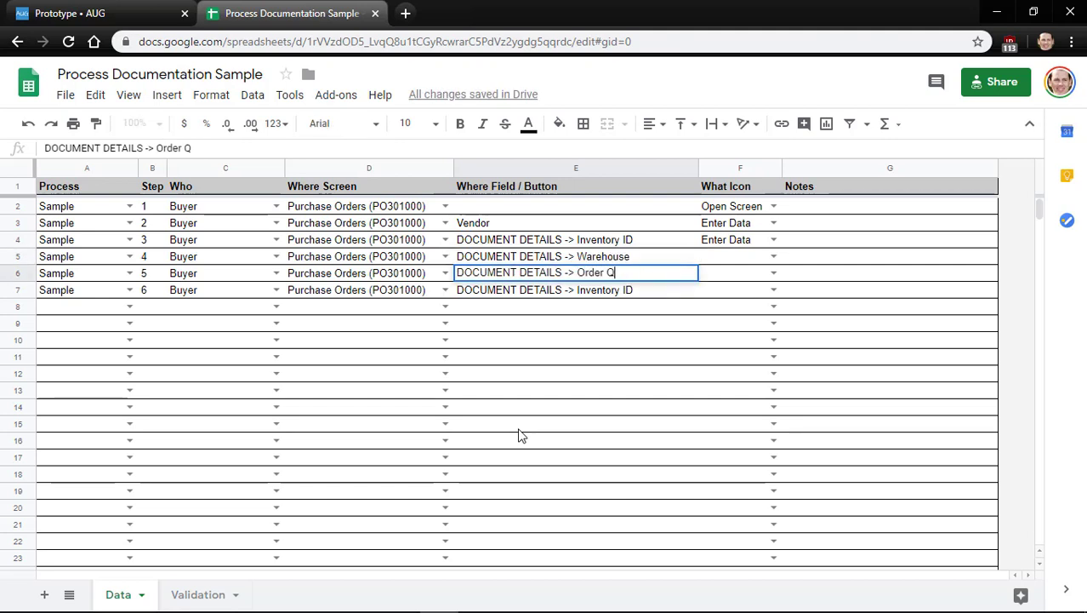
key("Return")
key("Return")
key("ctrl+shift+Left")
key("ctrl+shift+Left")
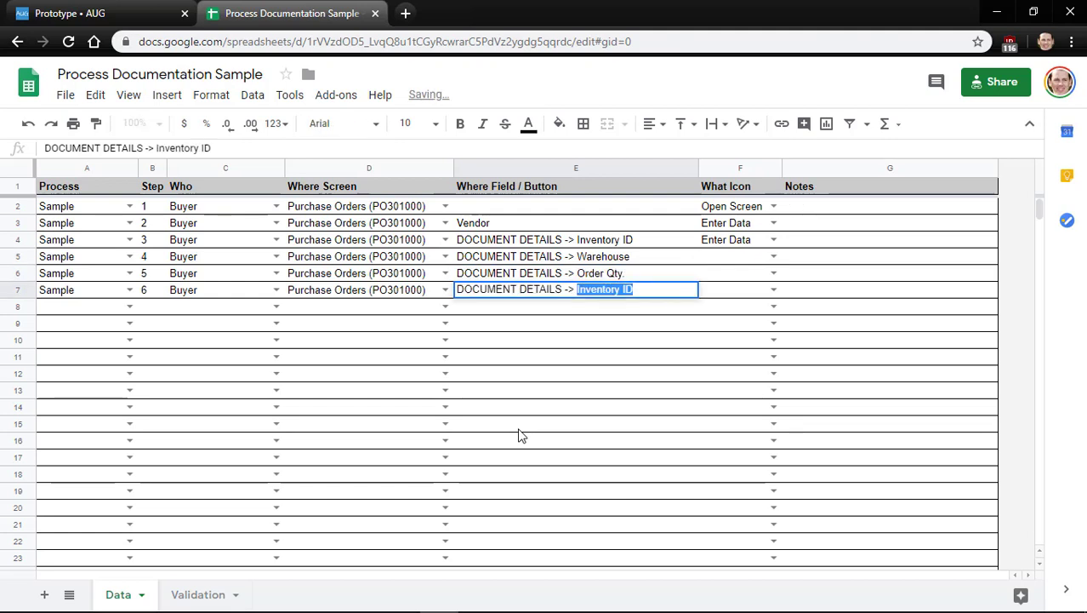
type("Unit Cost")
Copy step 3's Enter Data icon value down to steps 4–6
key("Tab")
key("Up")
key("Up")
key("Up")
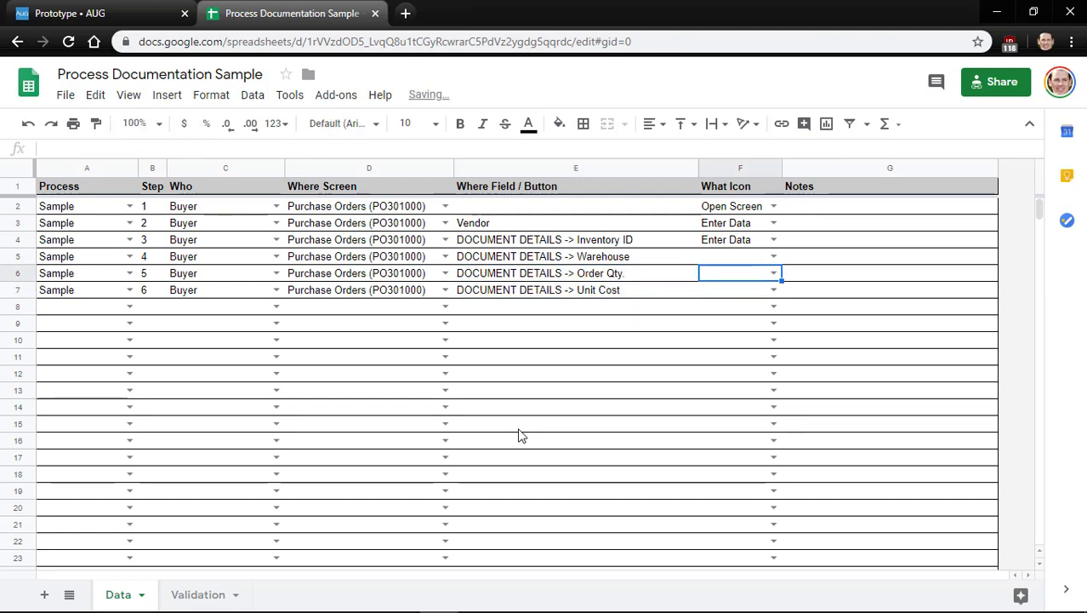
key("ctrl+c")
key("shift+Down")
key("shift+Down")
key("shift+Down")
key("ctrl+v")
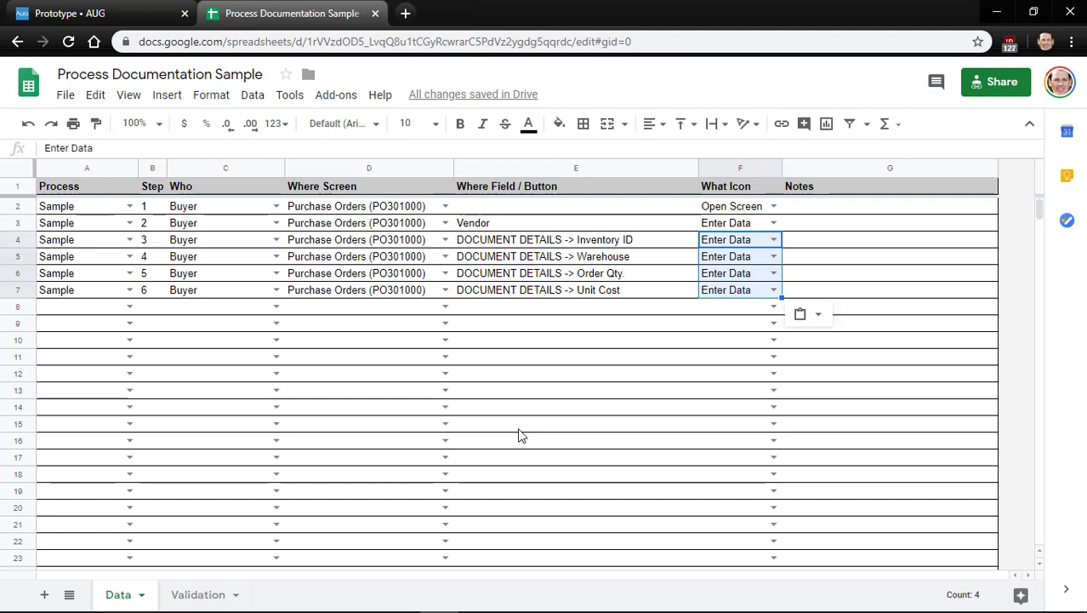
key("Left")
key("Left")
key("Left")
key("Left")
key("Left")
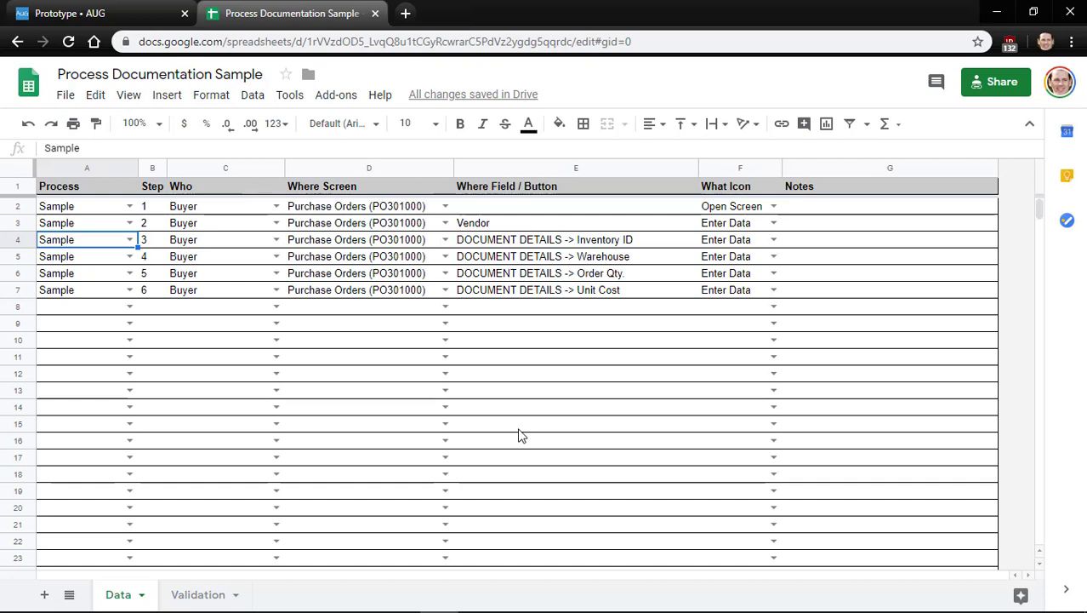
key("Down")
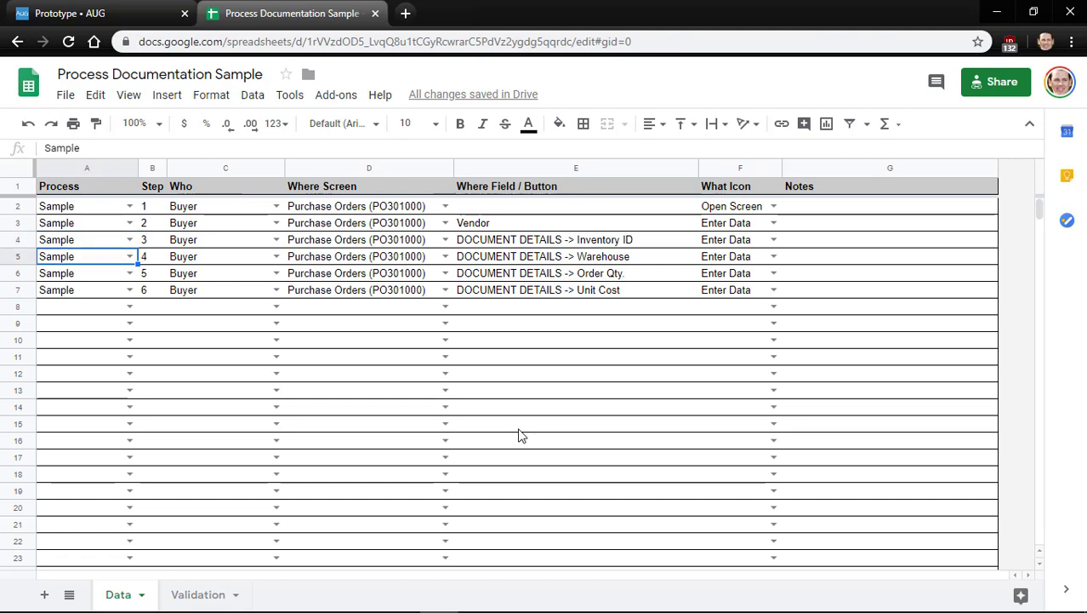
key("Down")
key("Up")
key("Down")
key("Down")
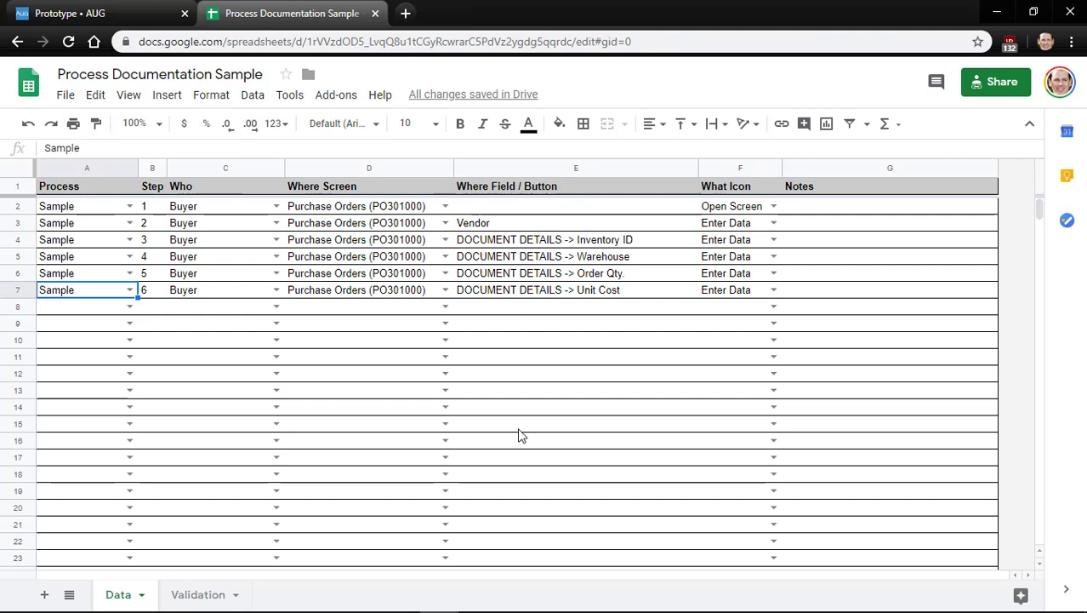
Review the AUG prototype page's links, then open the spreadsheet's sharing settings
left_click(124, 17)
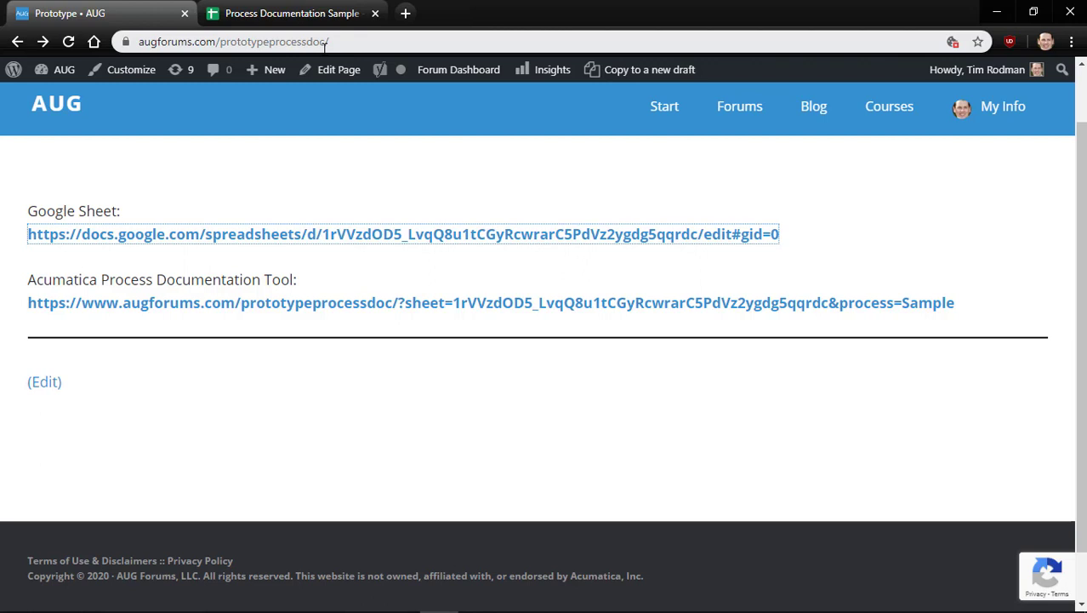
left_click(281, 188)
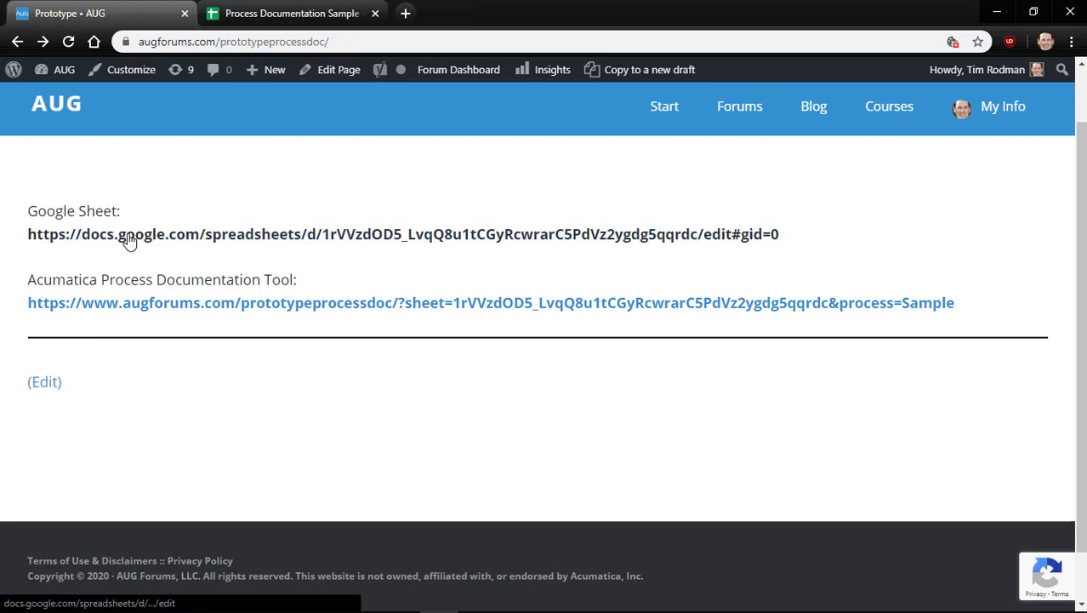
left_click(282, 14)
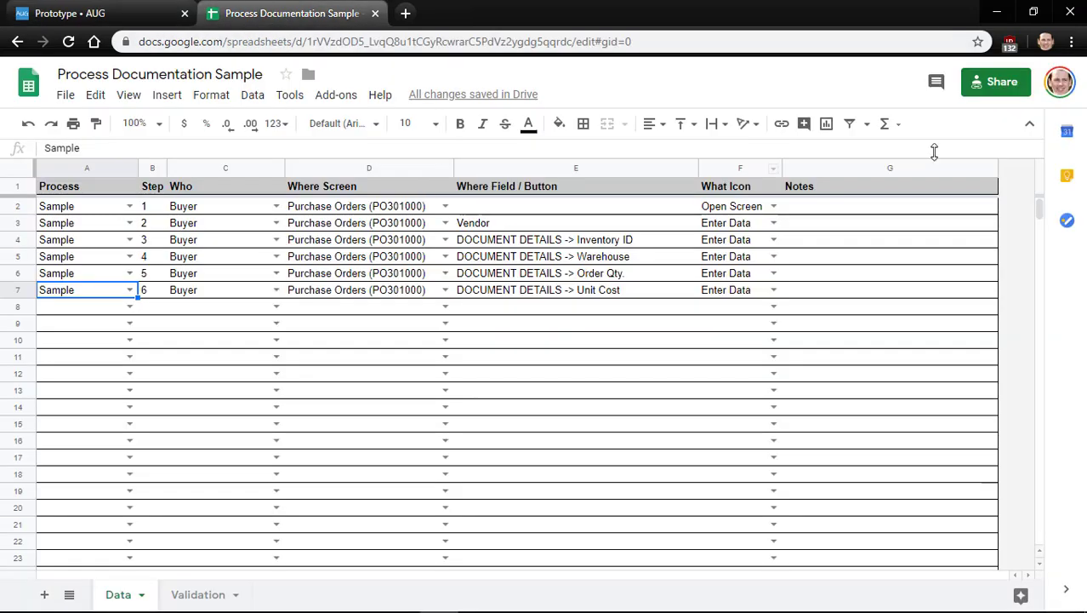
left_click(998, 85)
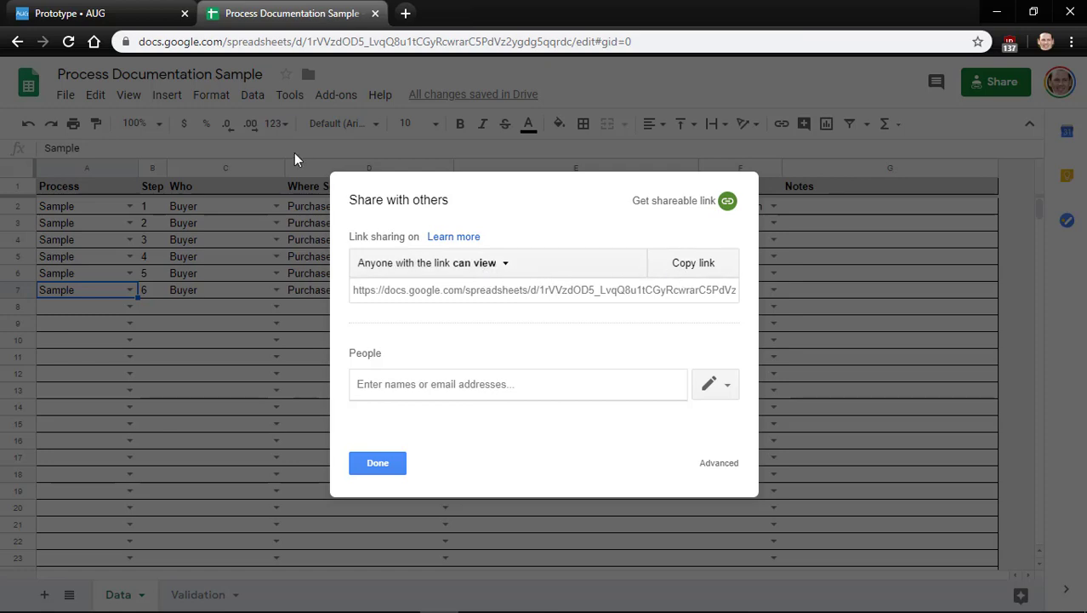
Open the Process Documentation Tool link for Sample, then close the sheet's sharing dialog
left_click(116, 14)
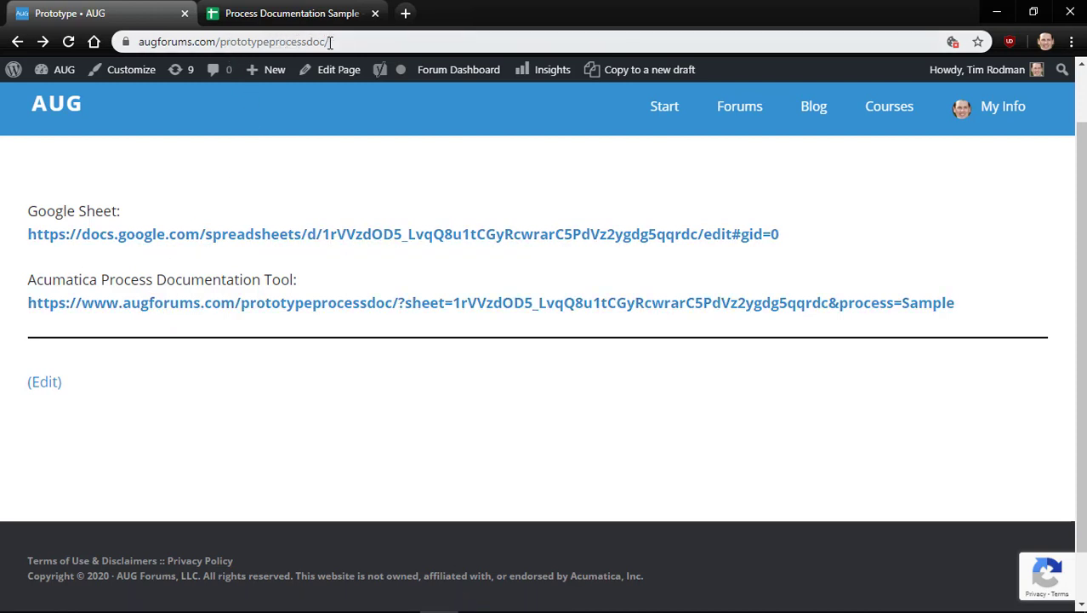
left_click(336, 304)
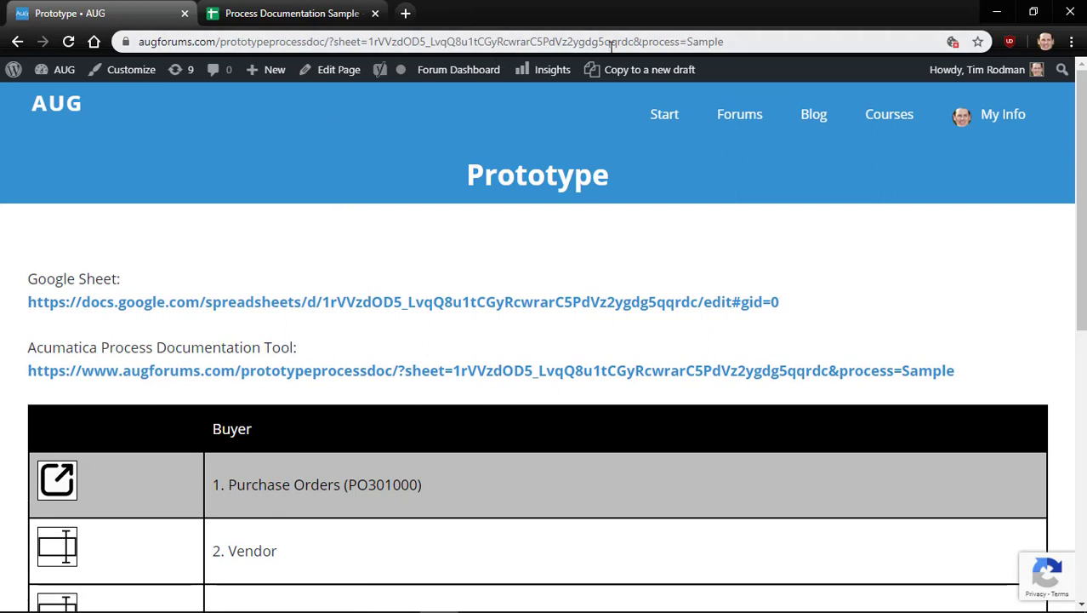
left_click(277, 16)
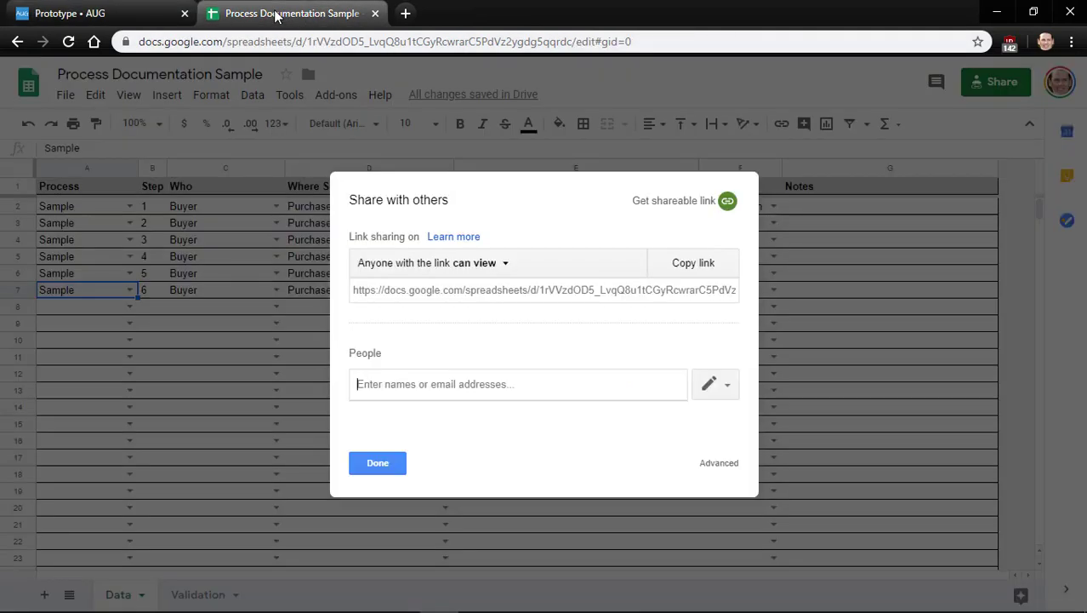
left_click(374, 462)
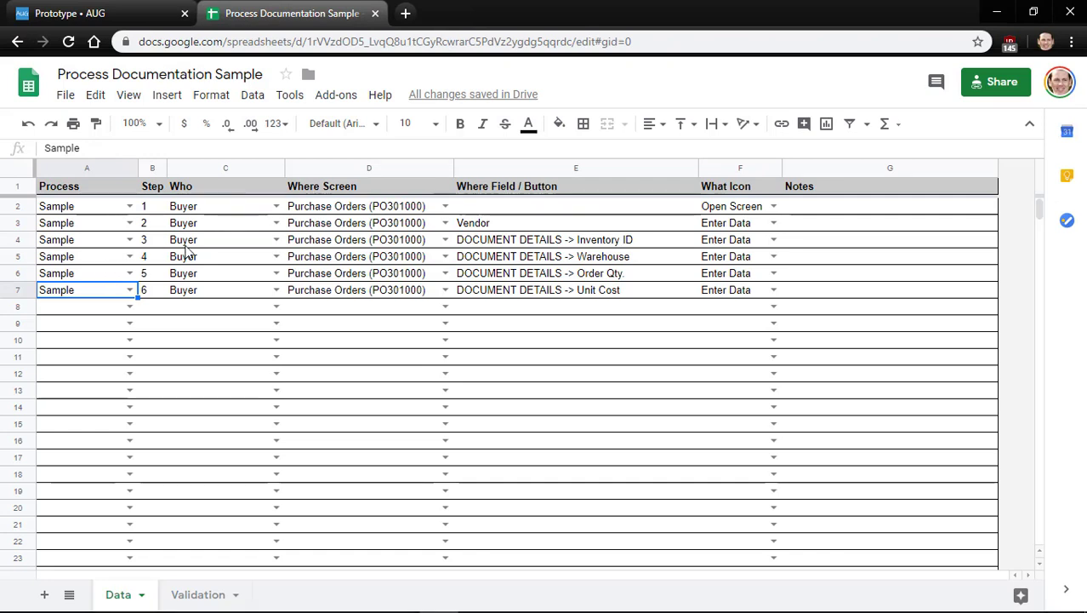
Select and copy the sheet's shareable link from its sharing settings
left_click(66, 95)
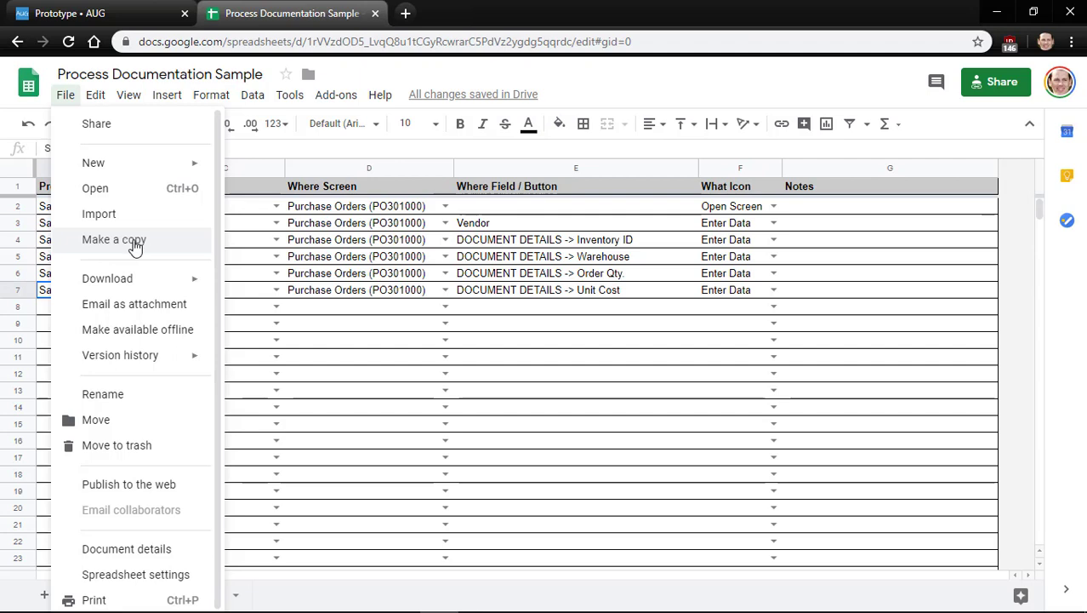
left_click(535, 311)
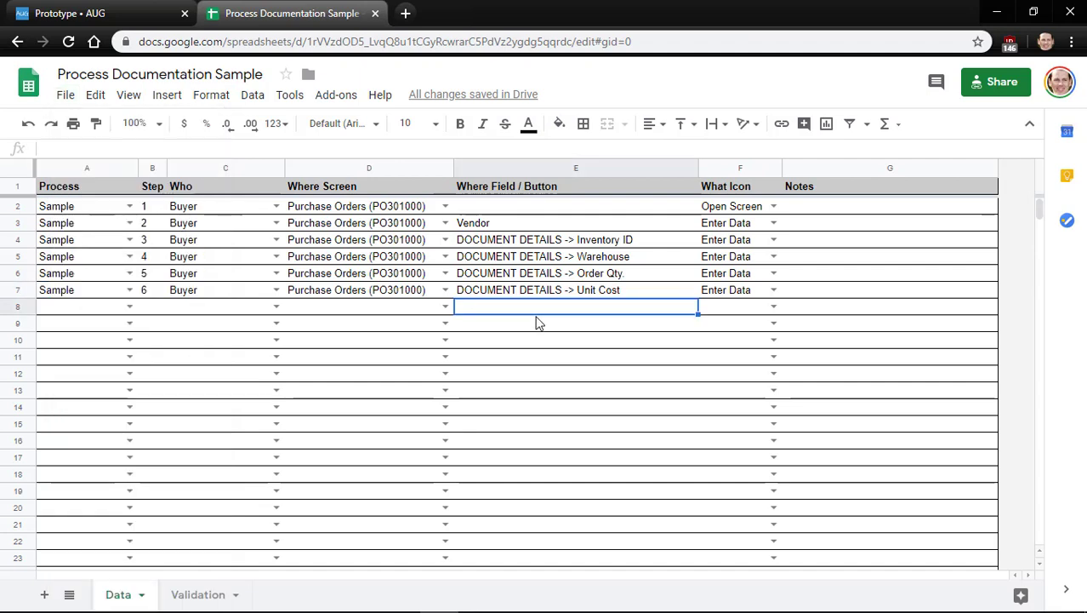
left_click(993, 85)
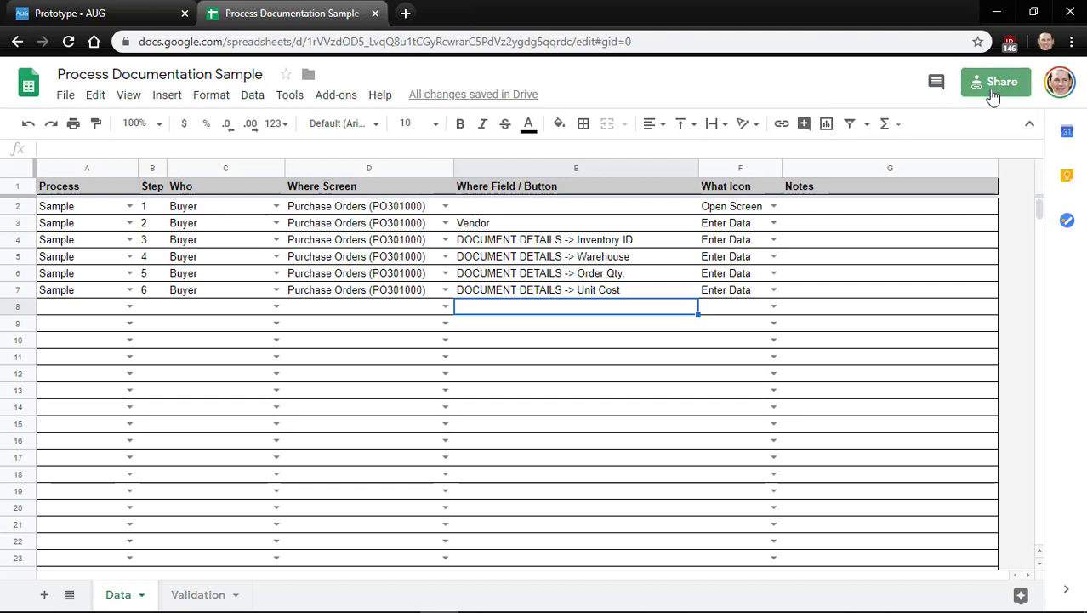
left_click(575, 290)
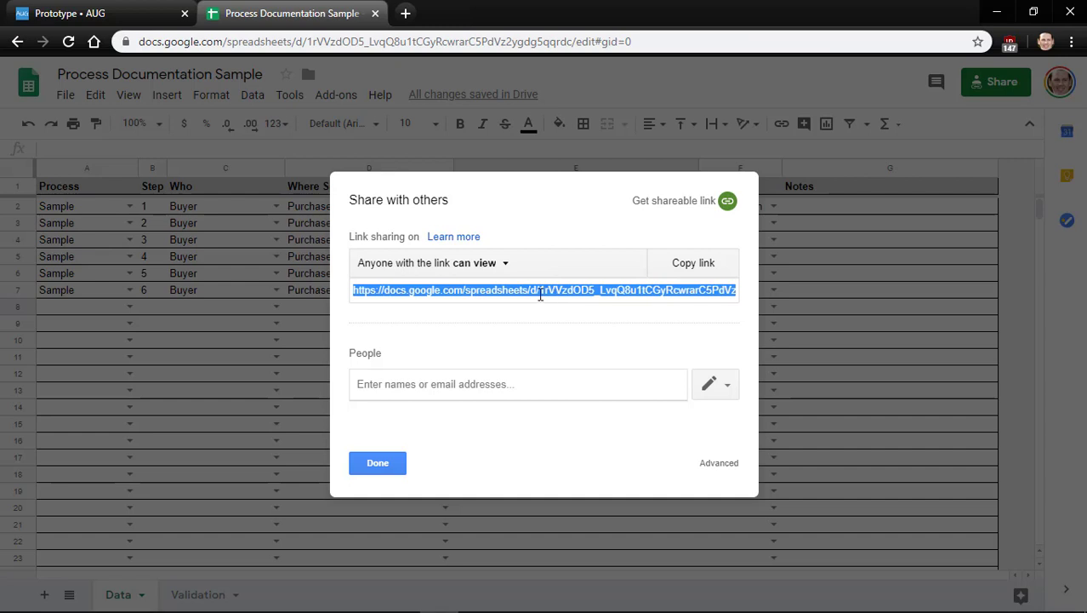
left_click_drag(540, 294, 564, 293)
Paste the share link into a new Notepad++ document
key("super")
type("note")
key("Return")
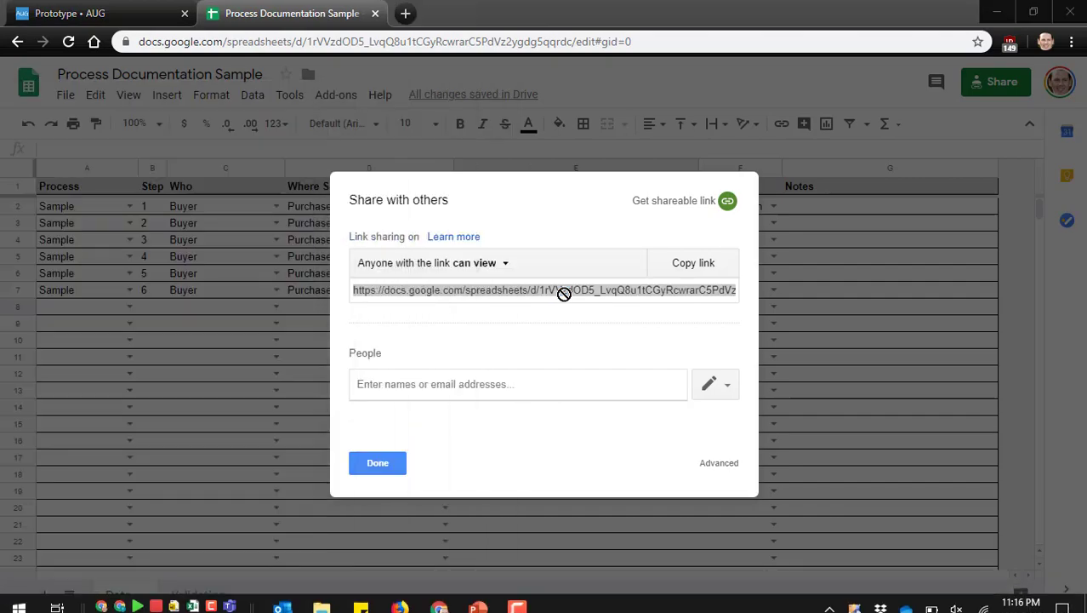
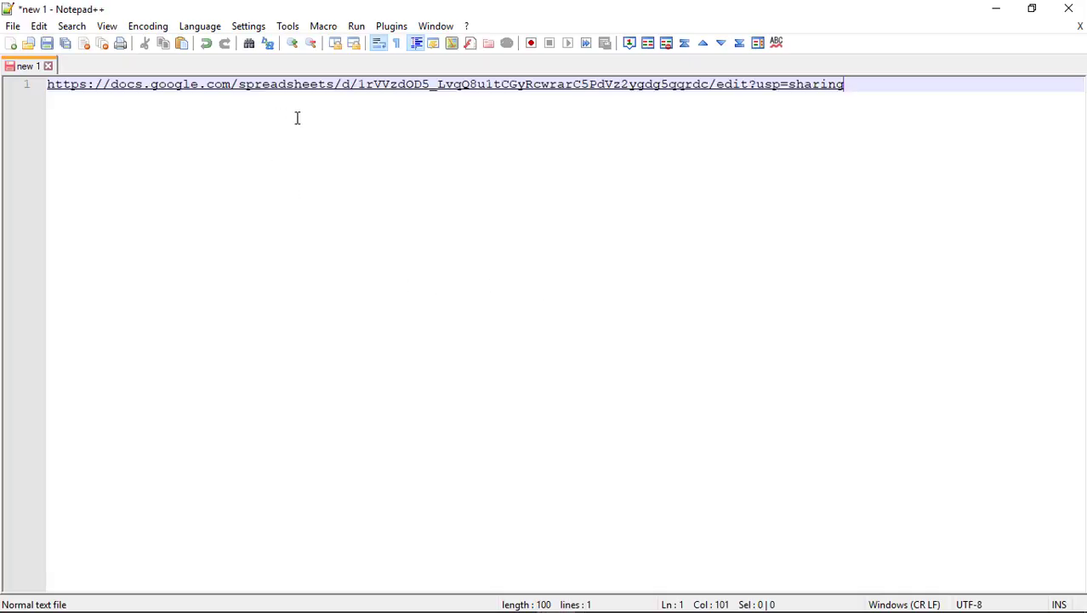
Delete '/edit?usp=sharing' and the leading URL, leaving only the 44-character sheet ID selected
key("shift+Left")
key("shift+Left")
key("shift+Left")
key("shift+Left")
key("shift+Left")
key("shift+Left")
key("shift+Left")
key("shift+Left")
key("shift+Left")
key("shift+Left")
key("shift+Left")
key("shift+Left")
key("shift+Left")
key("shift+Left")
key("shift+Left")
key("shift+Left")
key("shift+Left")
key("shift+Left")
key("shift+Right")
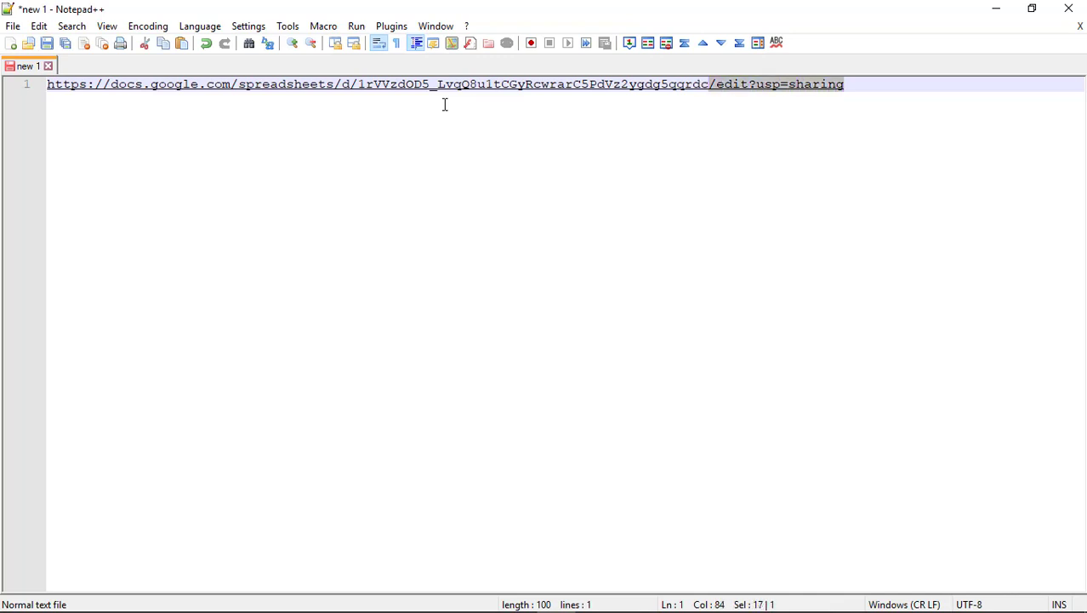
key("Delete")
key("Left")
key("Left")
key("Left")
key("Left")
key("Left")
key("Left")
key("Left")
key("Left")
key("Left")
key("Left")
key("Left")
key("Left")
key("Left")
key("Left")
key("Left")
key("Left")
key("Left")
key("Left")
key("Left")
key("Left")
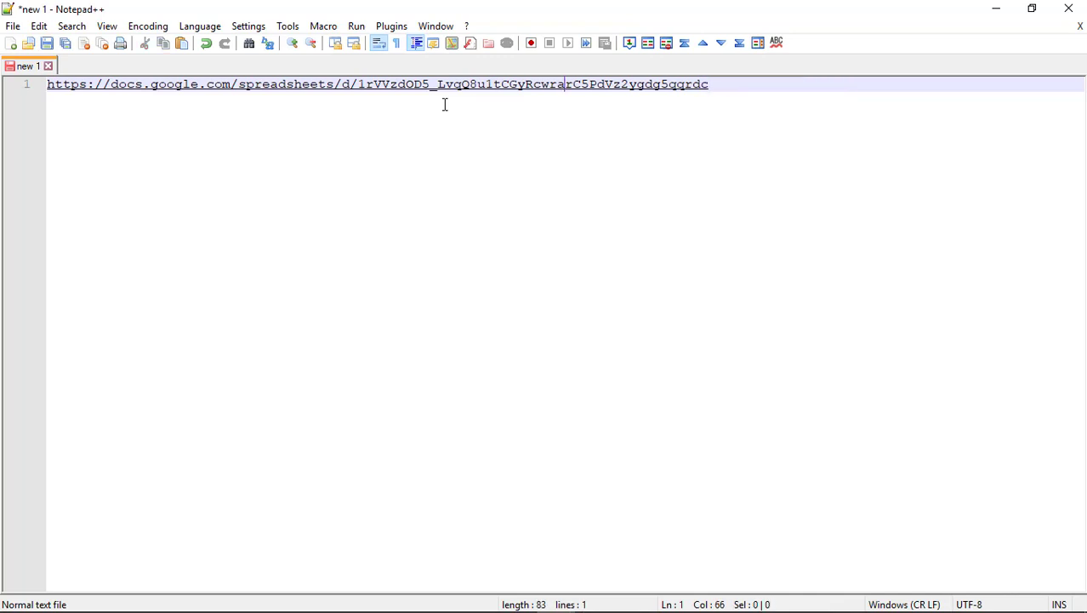
key("Left")
key("Left")
key("Left")
key("Left")
key("Left")
key("Left")
key("Left")
key("Left")
key("Left")
key("Left")
key("shift+Left")
key("shift+Left")
key("shift+Left")
key("shift+Left")
key("shift+Left")
key("shift+Left")
key("shift+Left")
key("shift+Left")
key("shift+Left")
key("shift+Left")
key("shift+Left")
key("shift+Left")
key("shift+Left")
key("shift+Left")
key("shift+Left")
key("shift+Left")
key("shift+Left")
key("shift+Left")
key("shift+Left")
key("shift+Left")
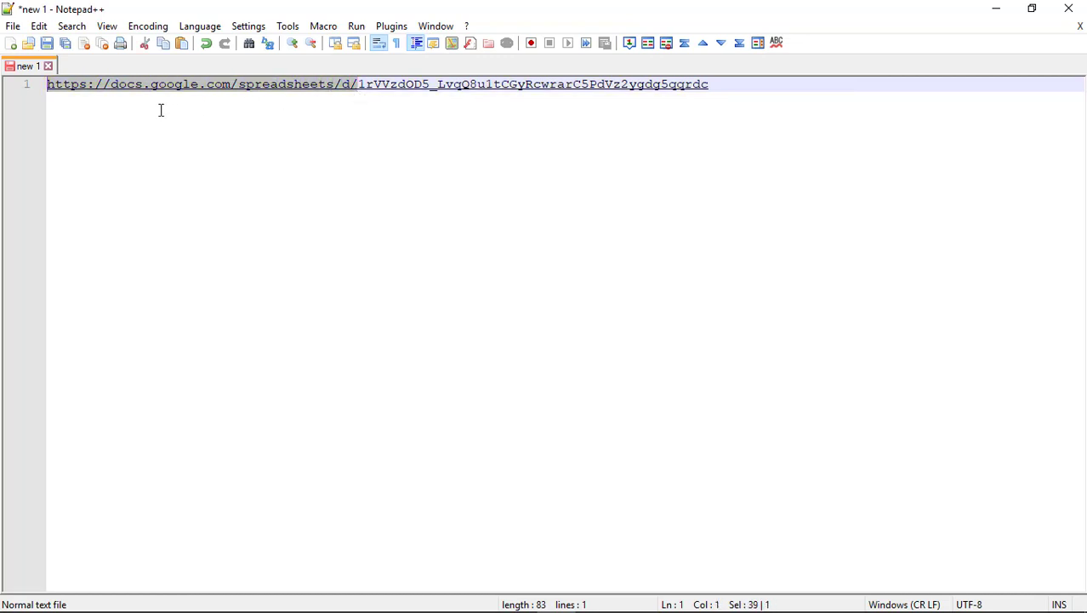
key("Delete")
key("ctrl+a")
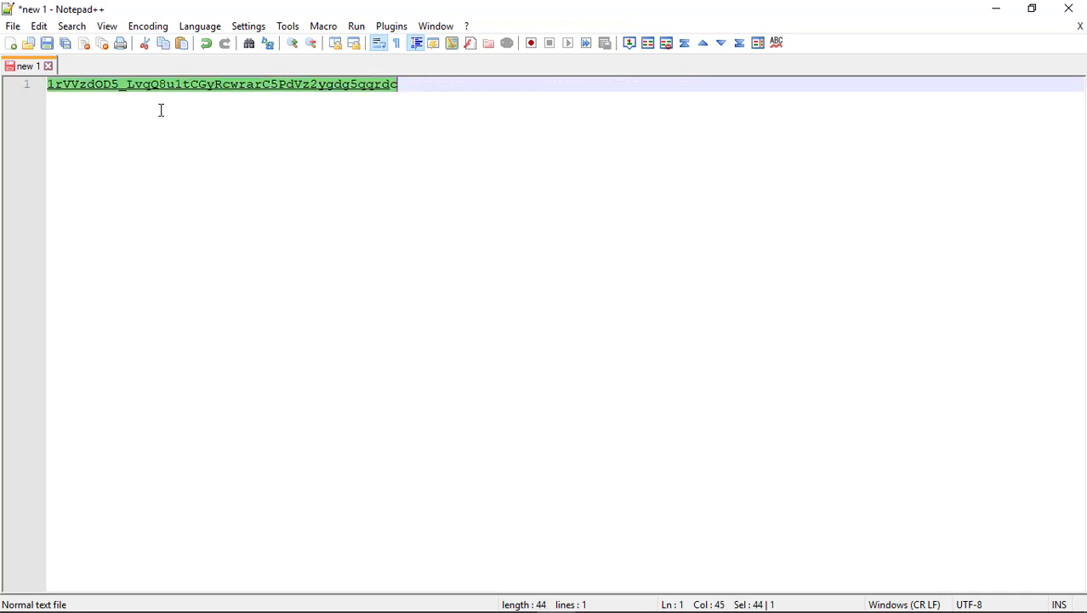
key("alt+Tab")
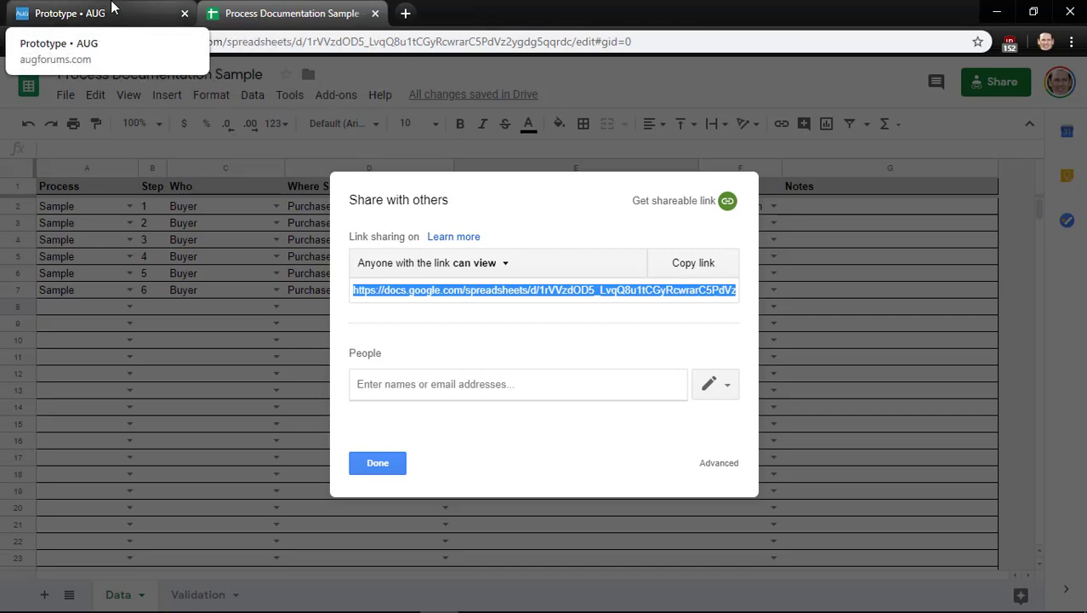
Paste the sheet ID into the prototype page's address, then close the sheet's sharing settings
left_click(111, 7)
double_click(438, 42)
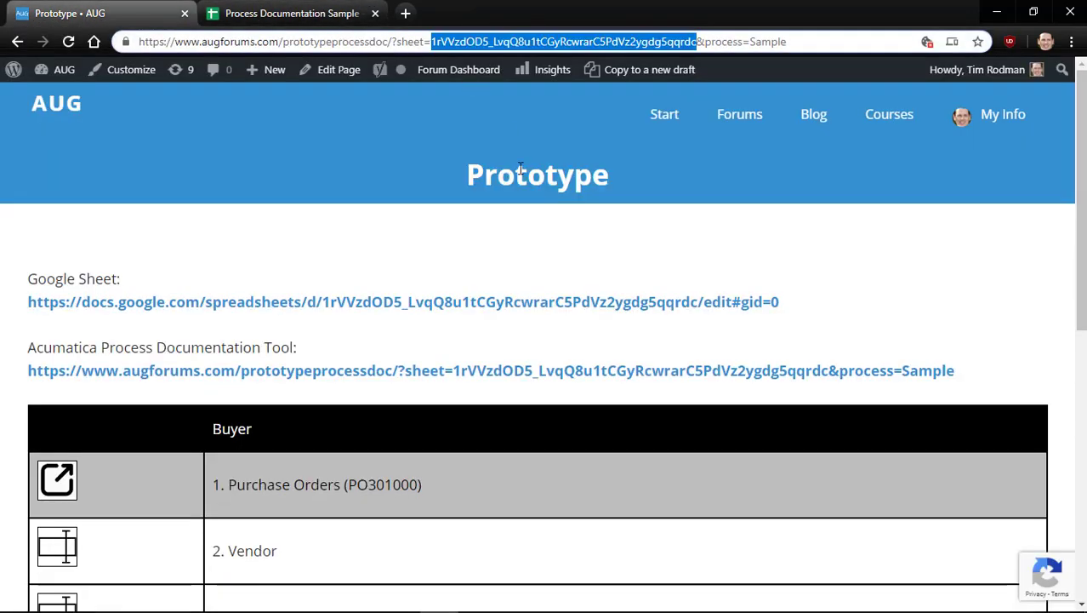
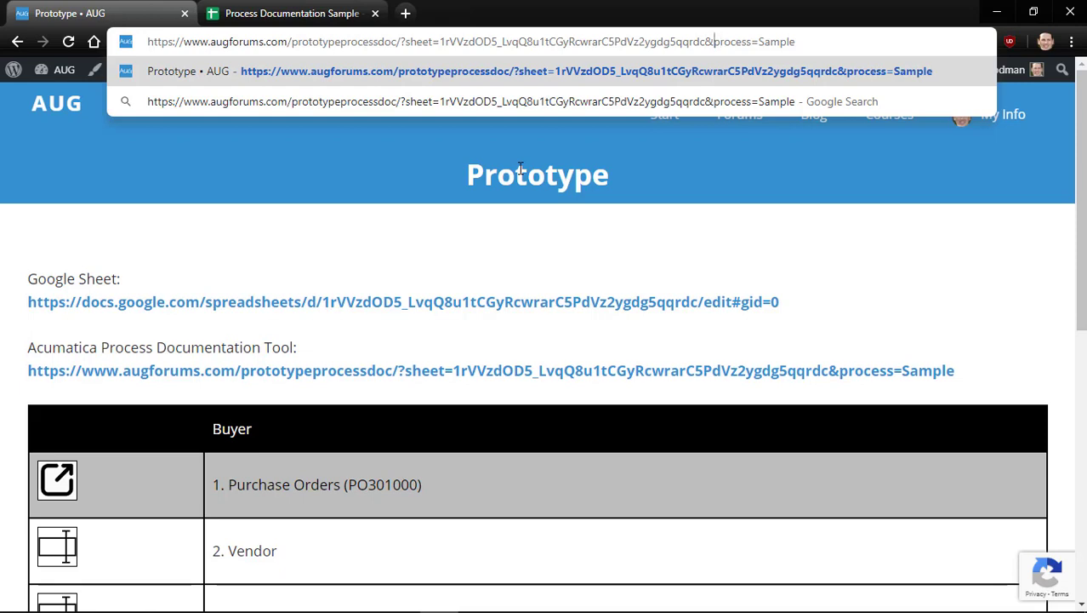
key("Right")
key("Right")
key("Right")
key("Right")
key("Right")
key("Right")
key("shift+Right")
key("shift+End")
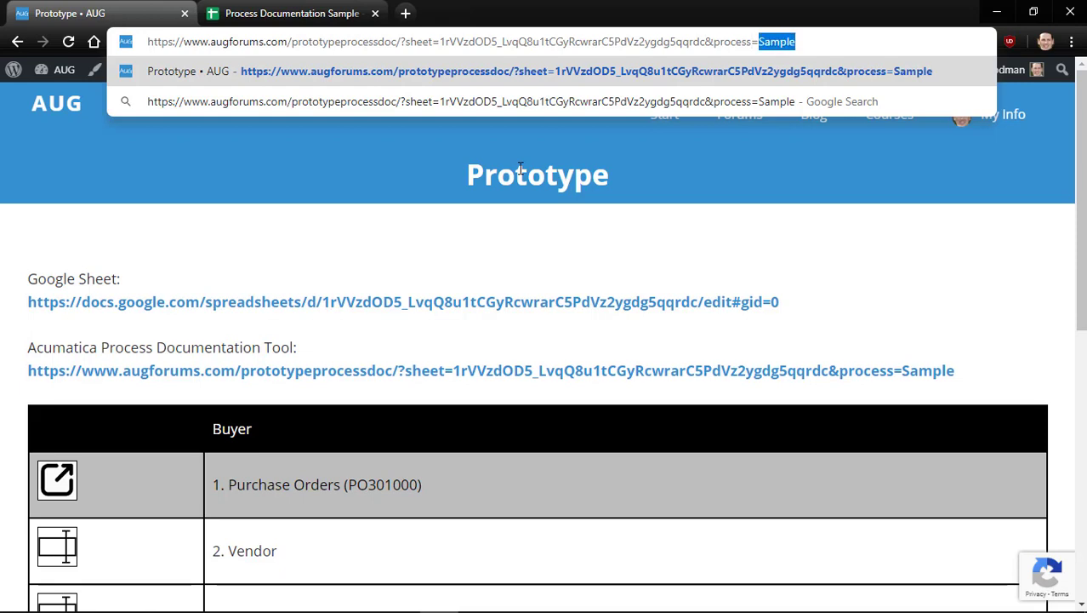
left_click(281, 10)
left_click(378, 463)
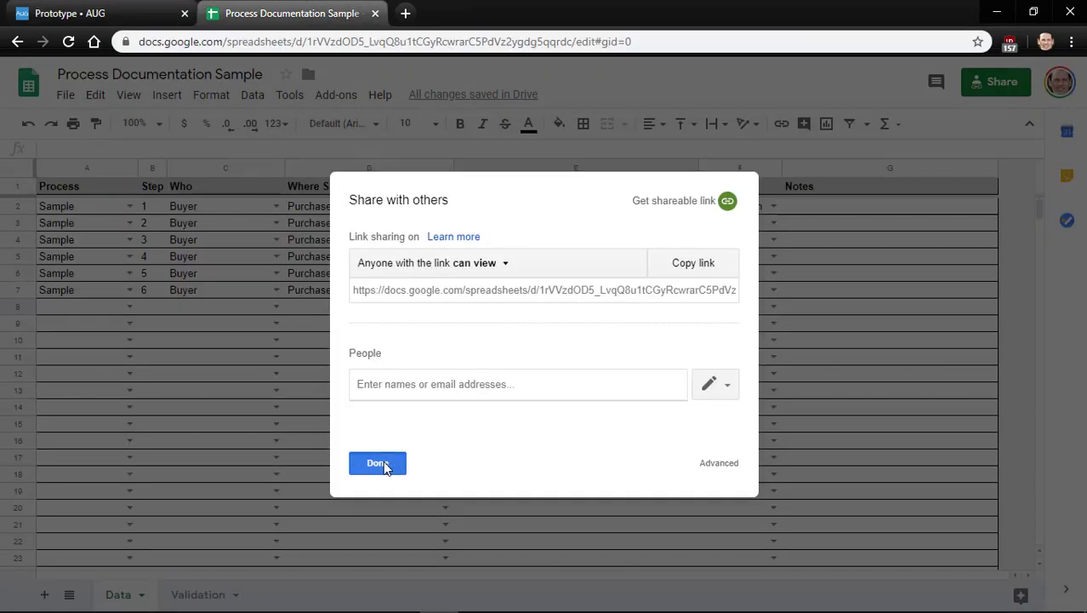
Select the six Sample entries in A2:A7, then bring up the AUG Prototype page
left_click(82, 168)
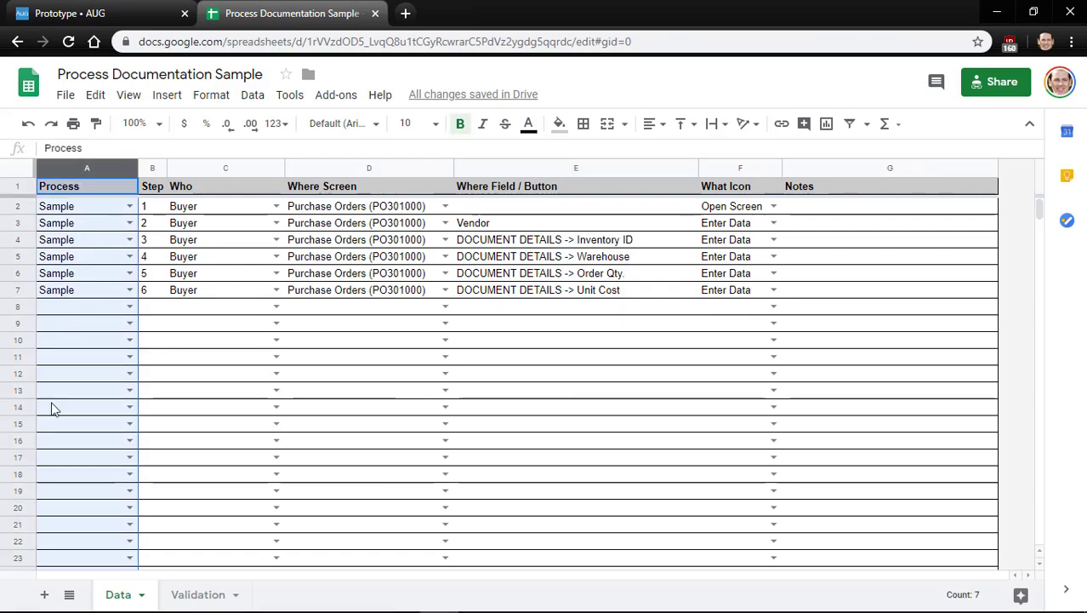
left_click(64, 209)
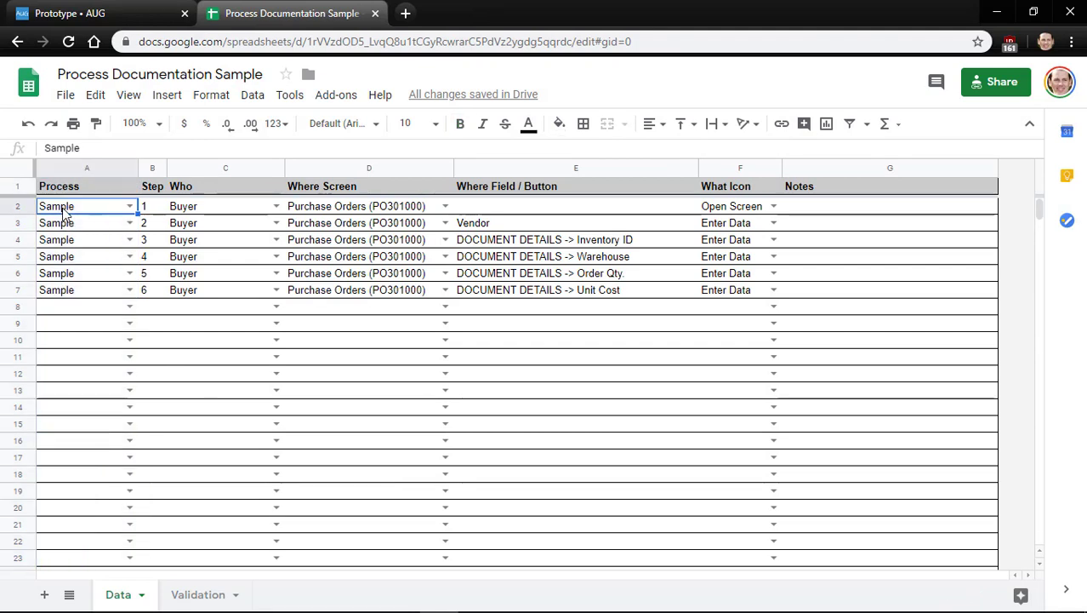
key("shift+Down")
key("shift+Down")
key("shift+Down")
key("shift+Down")
key("shift+Down")
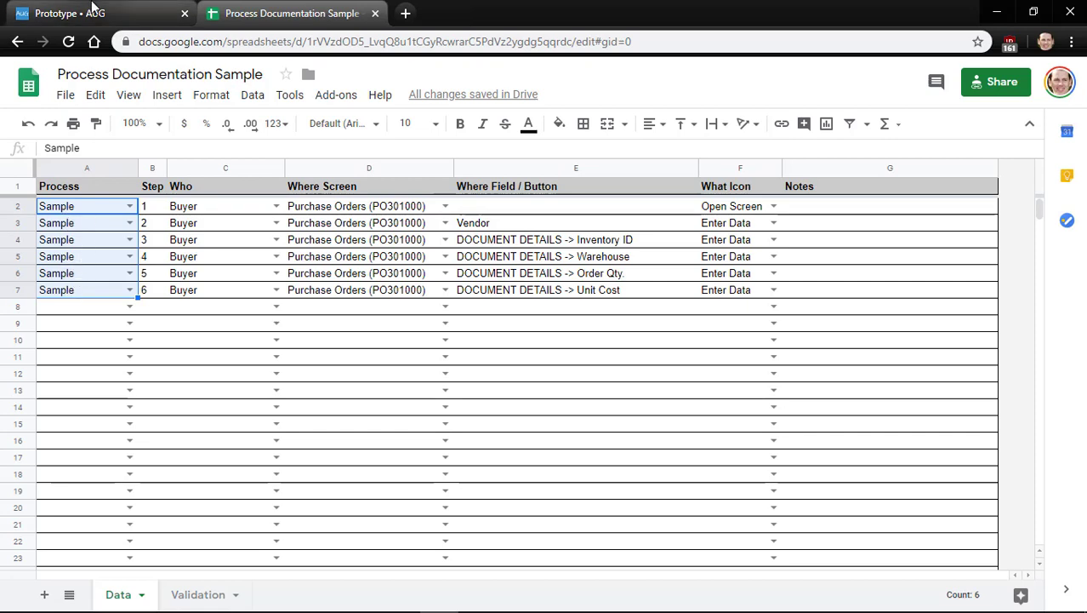
left_click(92, 10)
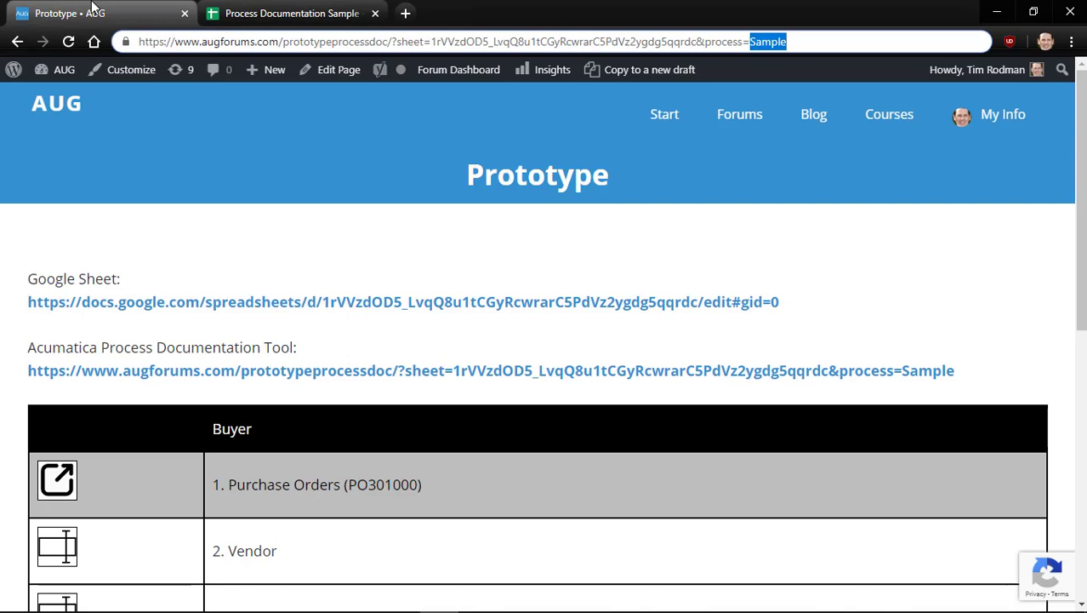
Scroll to the Buyer table and highlight Purchase Orders (PO301000), Vendor and DOCUMENT in steps 1–3
left_click(569, 245)
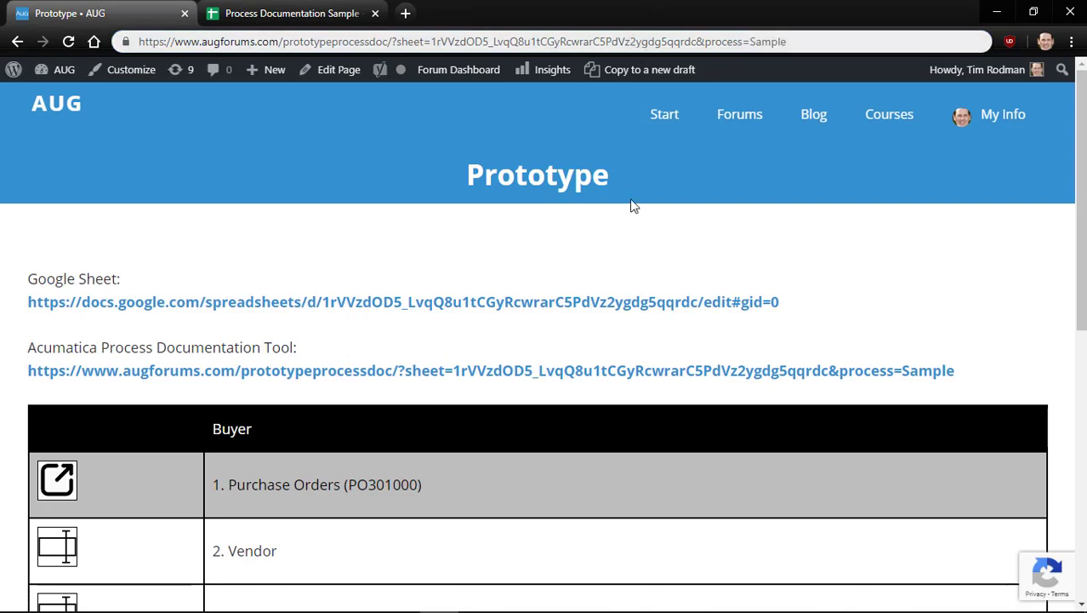
scroll(631, 241, "down", 3)
scroll(631, 241, "down", 3)
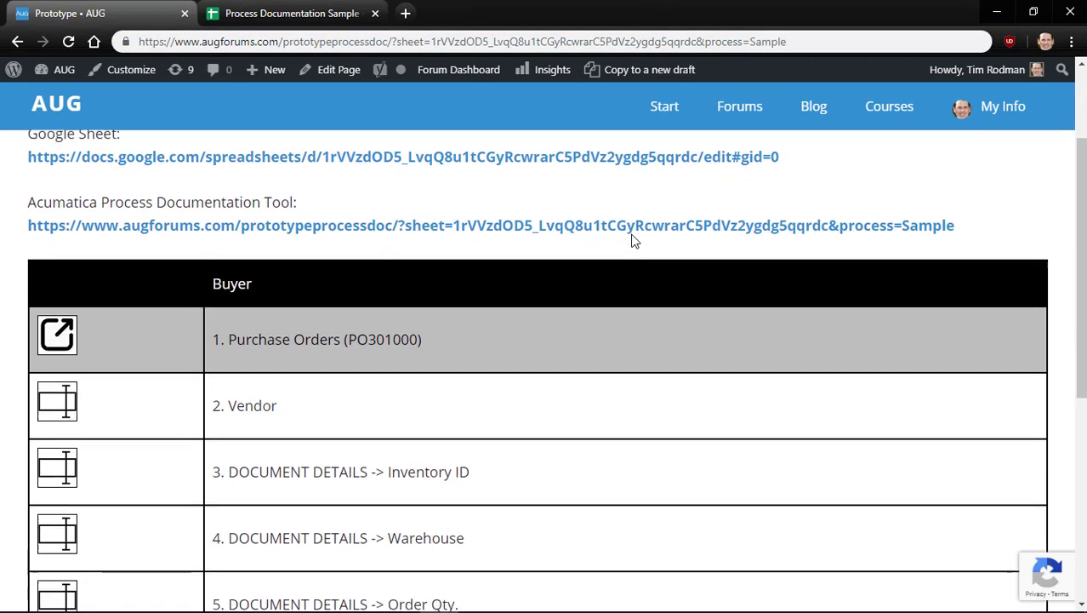
scroll(631, 234, "down", 1)
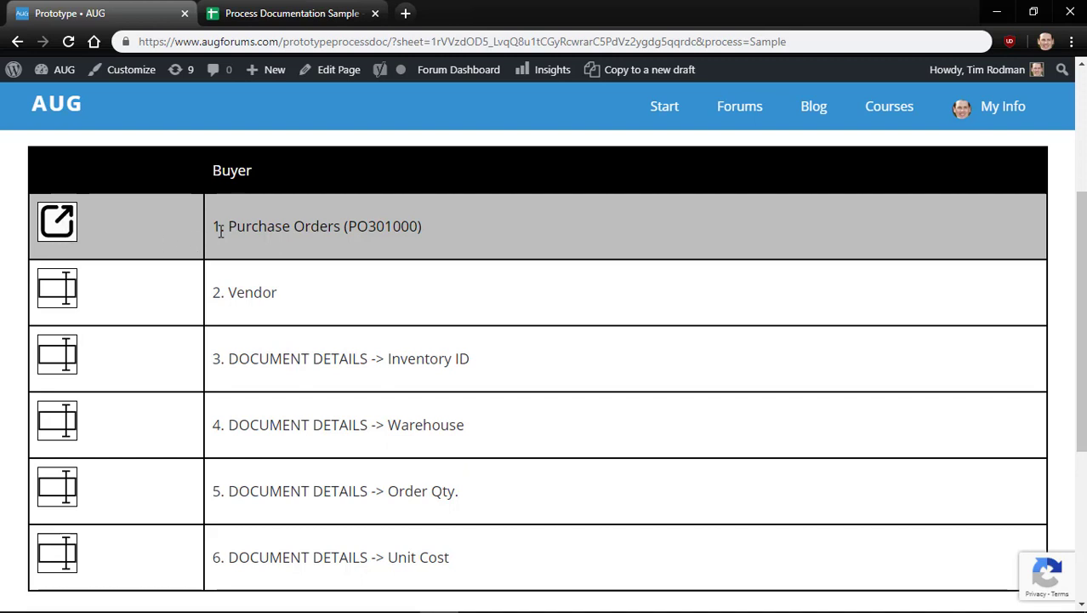
left_click_drag(228, 226, 432, 230)
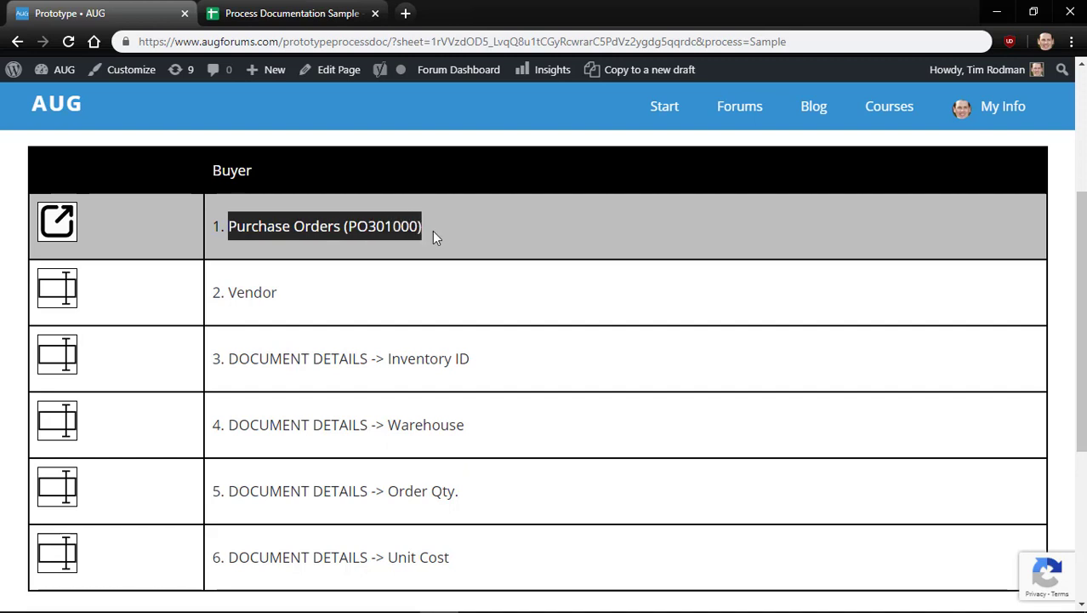
left_click(430, 230)
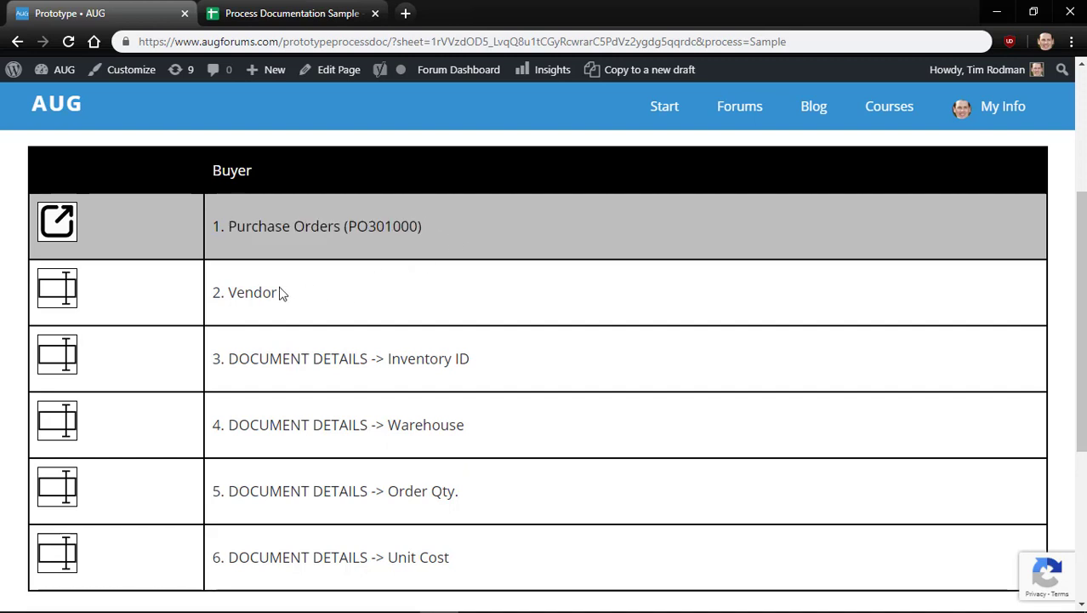
double_click(246, 296)
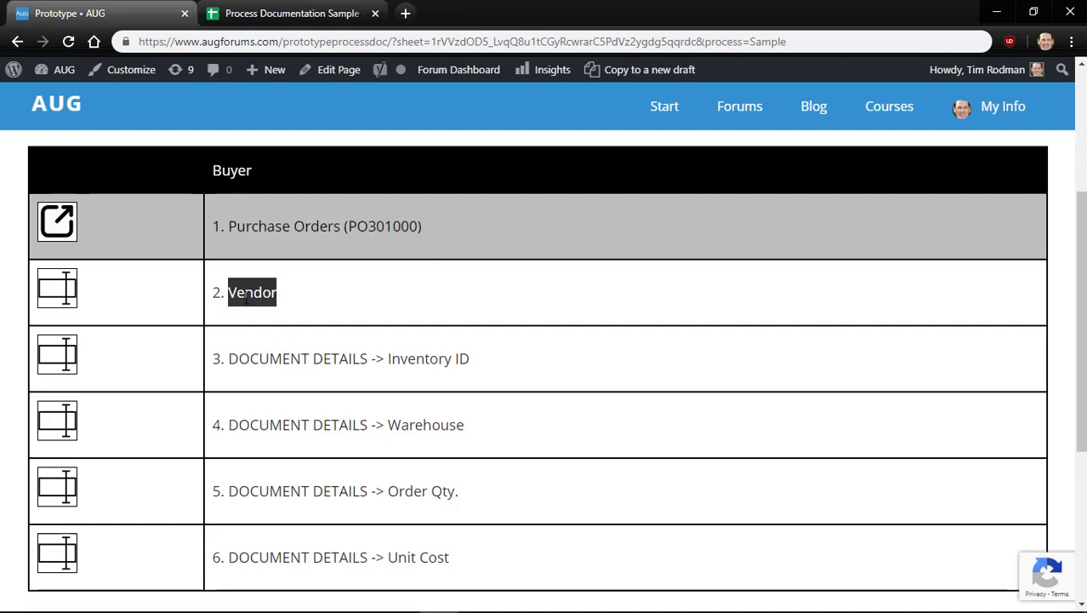
left_click(160, 293)
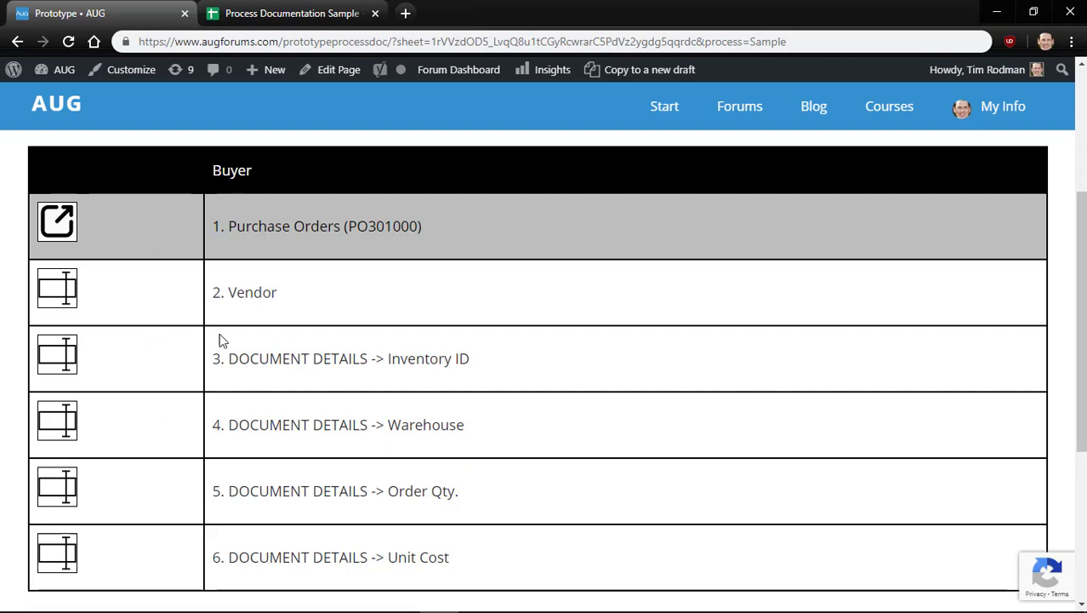
double_click(251, 295)
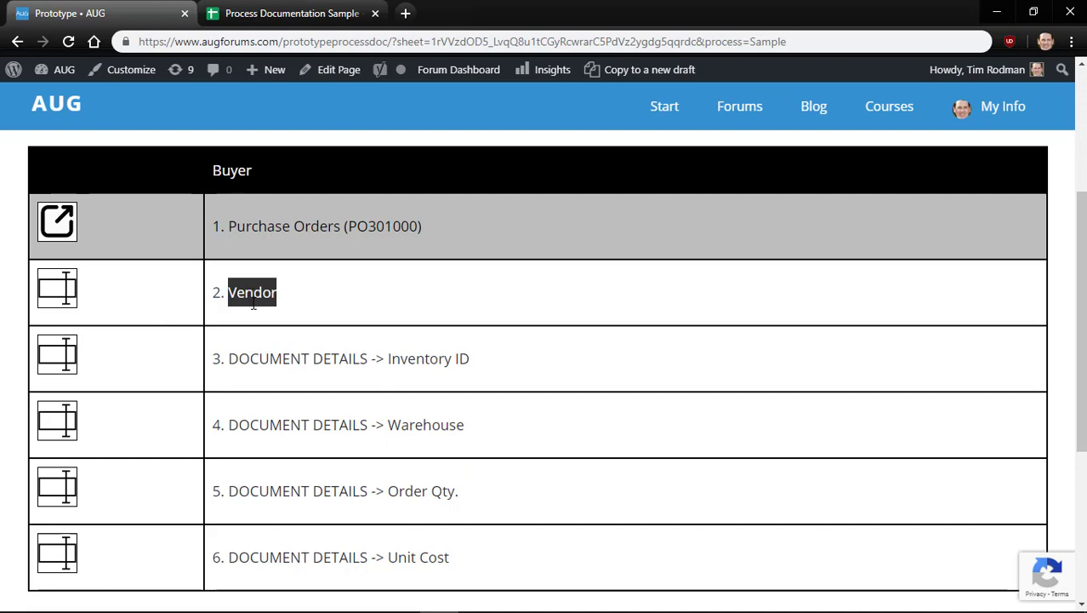
double_click(260, 359)
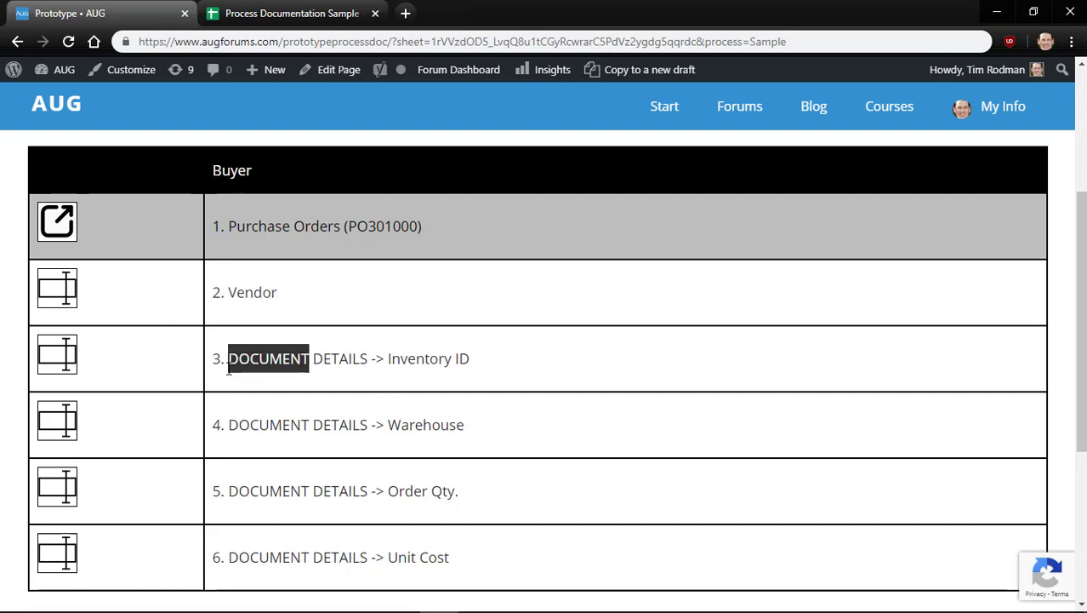
left_click(166, 379)
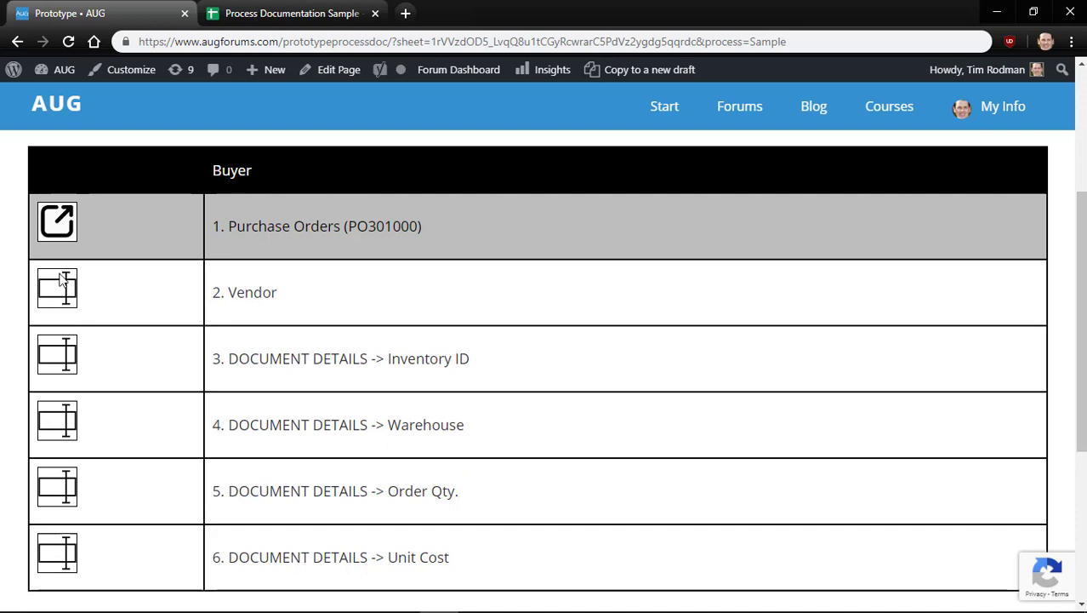
scroll(97, 364, "down", 1)
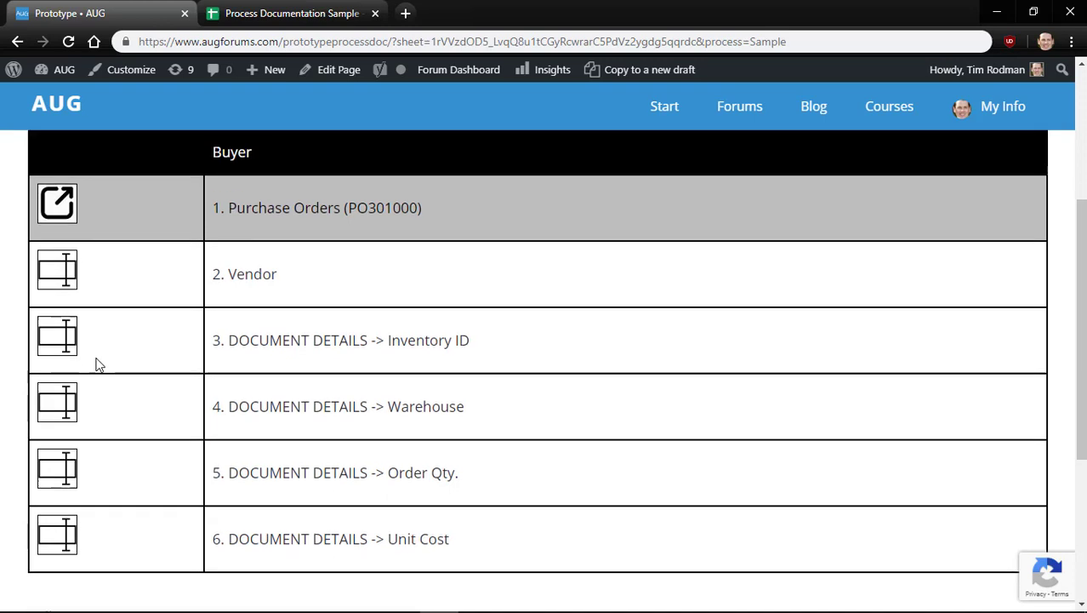
scroll(97, 364, "up", 1)
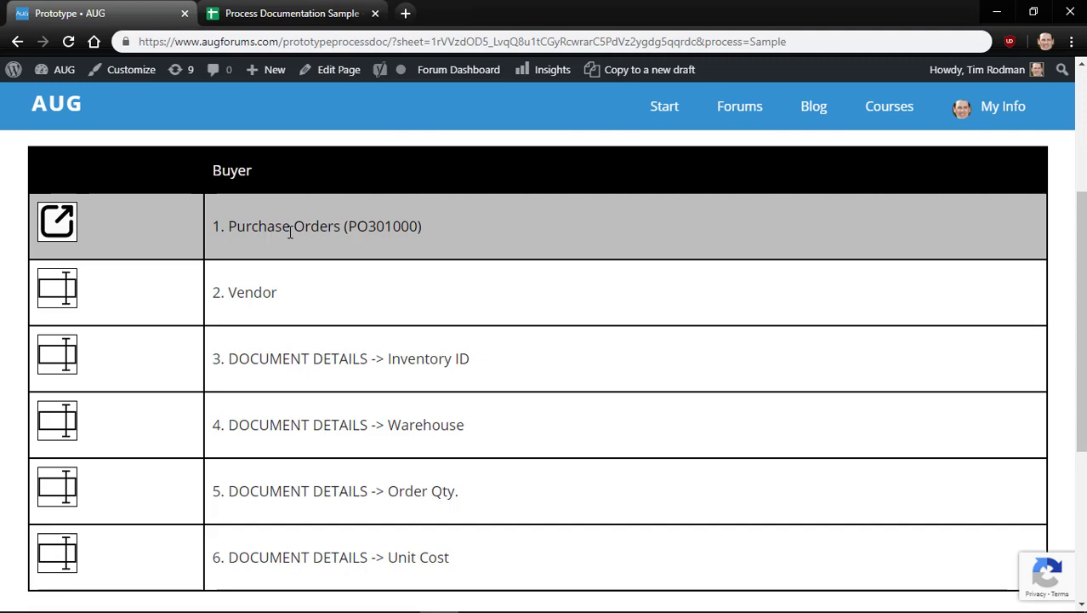
left_click(286, 8)
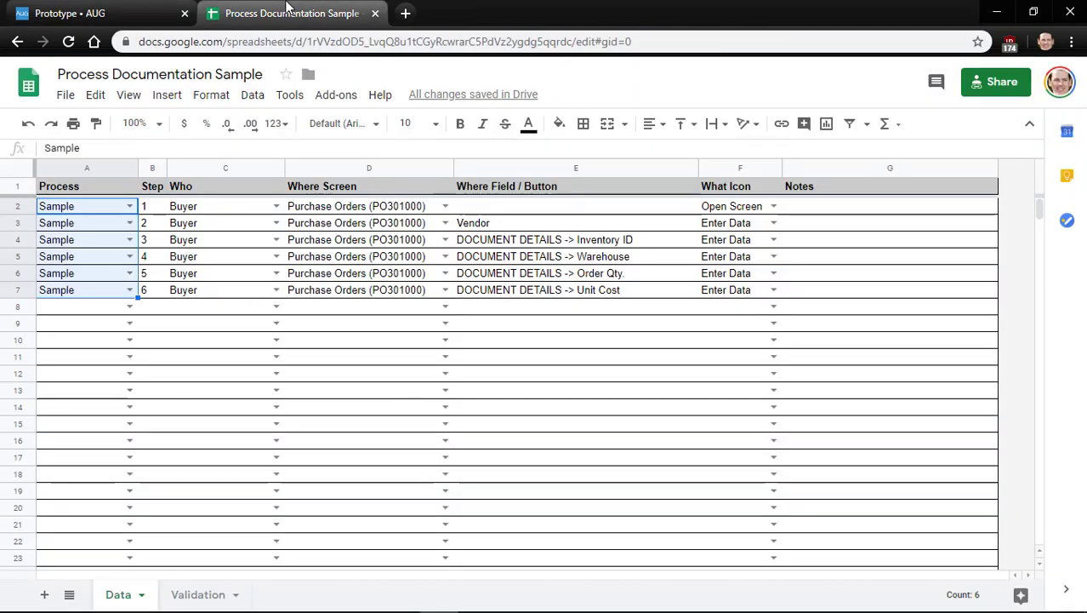
Open the order's vendor in Acumatica's Vendors (AP303000) screen, then return to the sheet
key("Down")
key("Down")
key("Down")
key("Down")
key("Down")
key("Down")
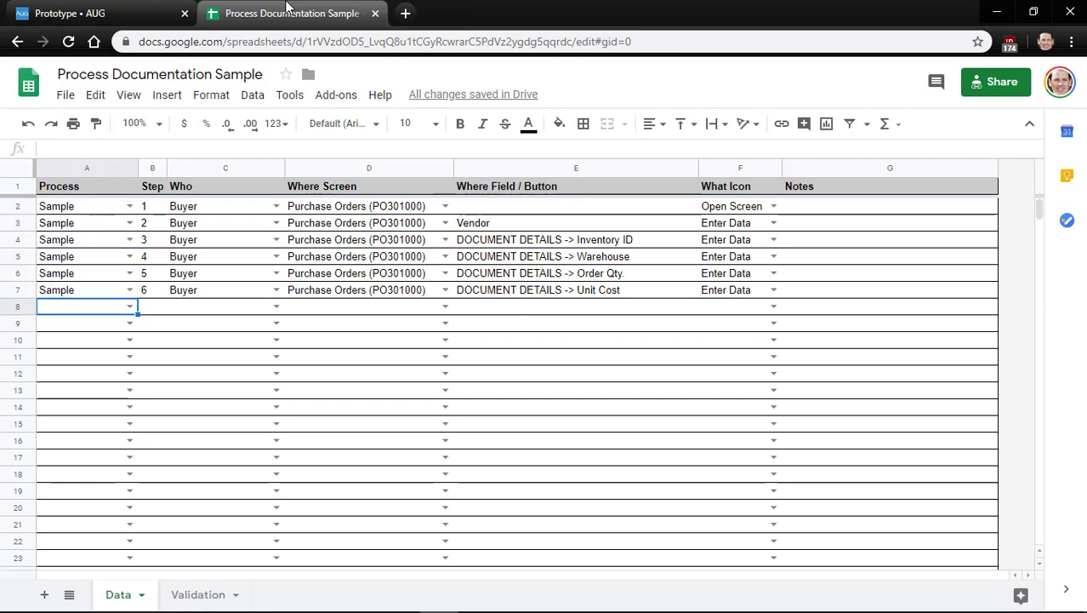
key("alt+Tab")
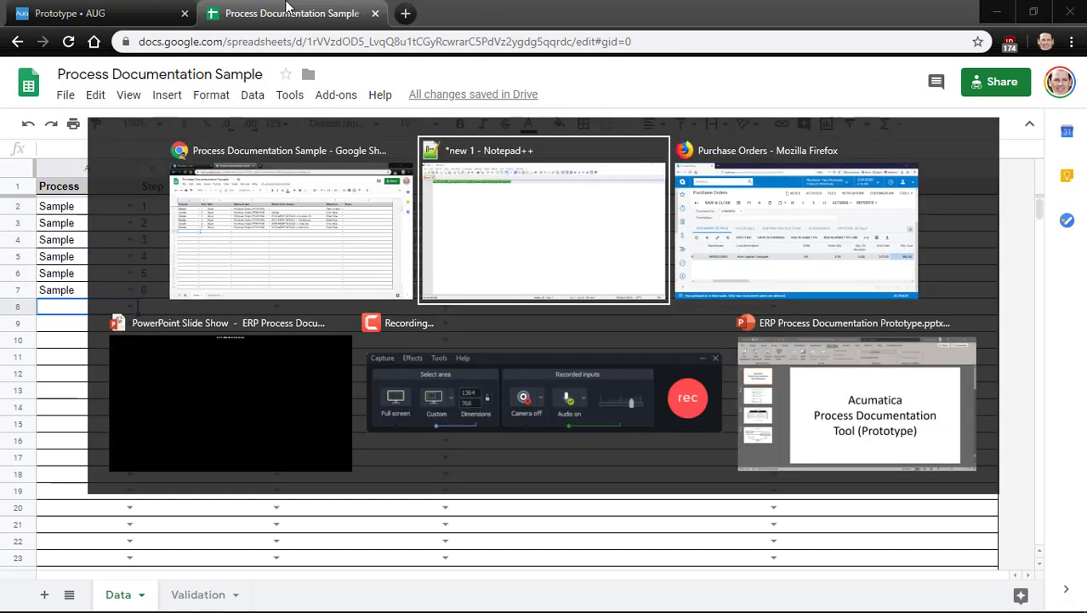
key("alt+Tab")
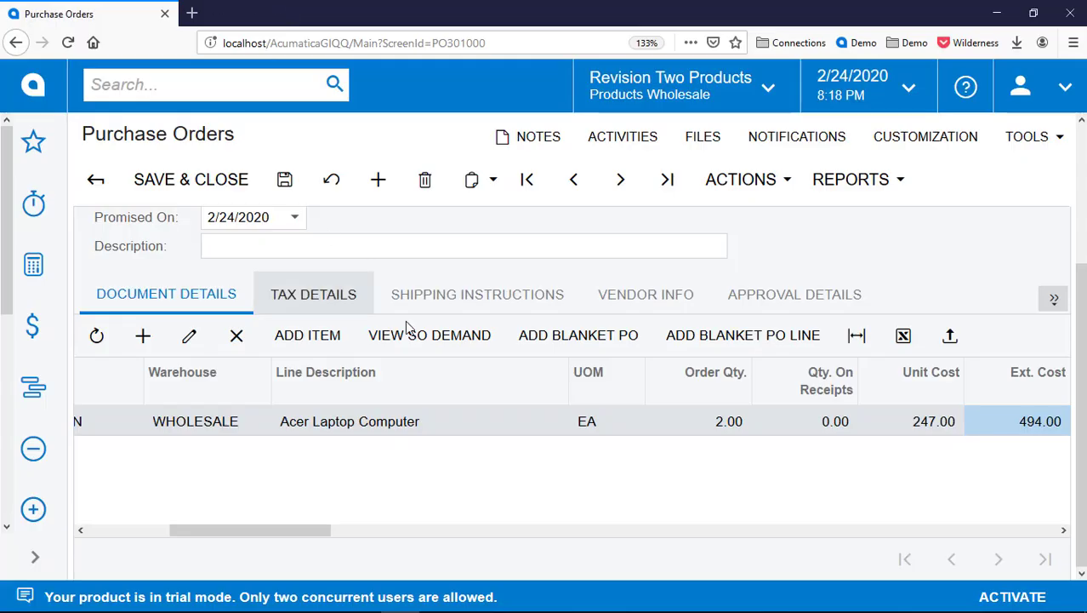
scroll(407, 328, "up", 3)
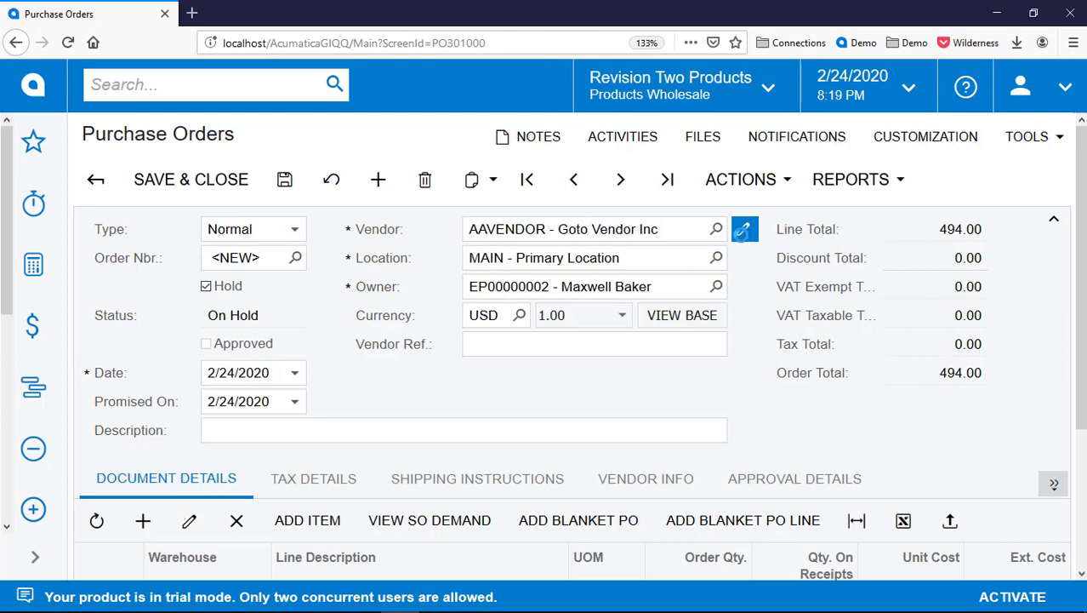
left_click(742, 239)
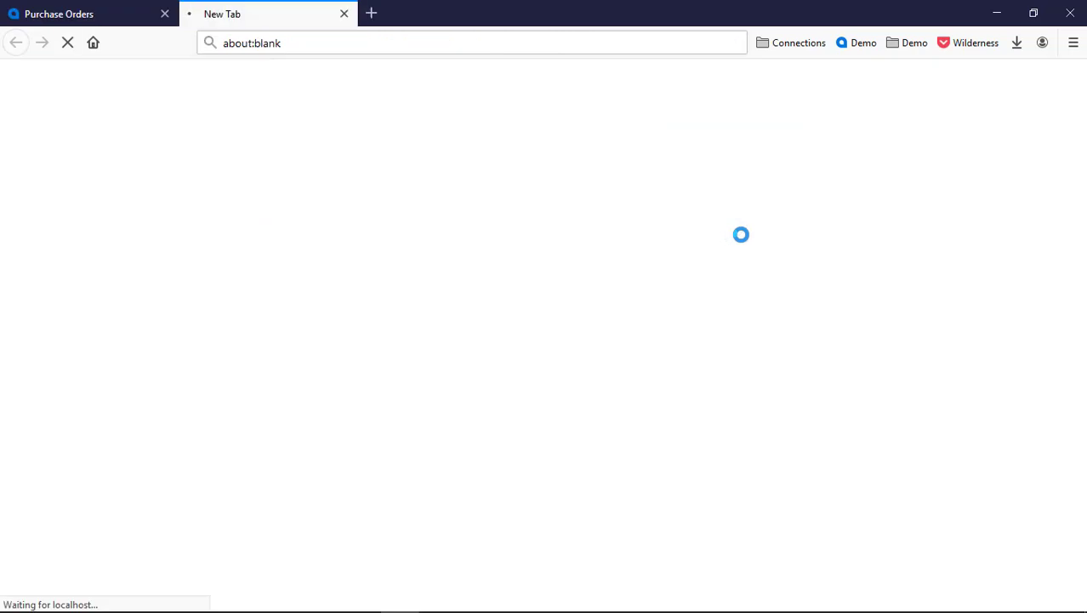
key("alt+Tab")
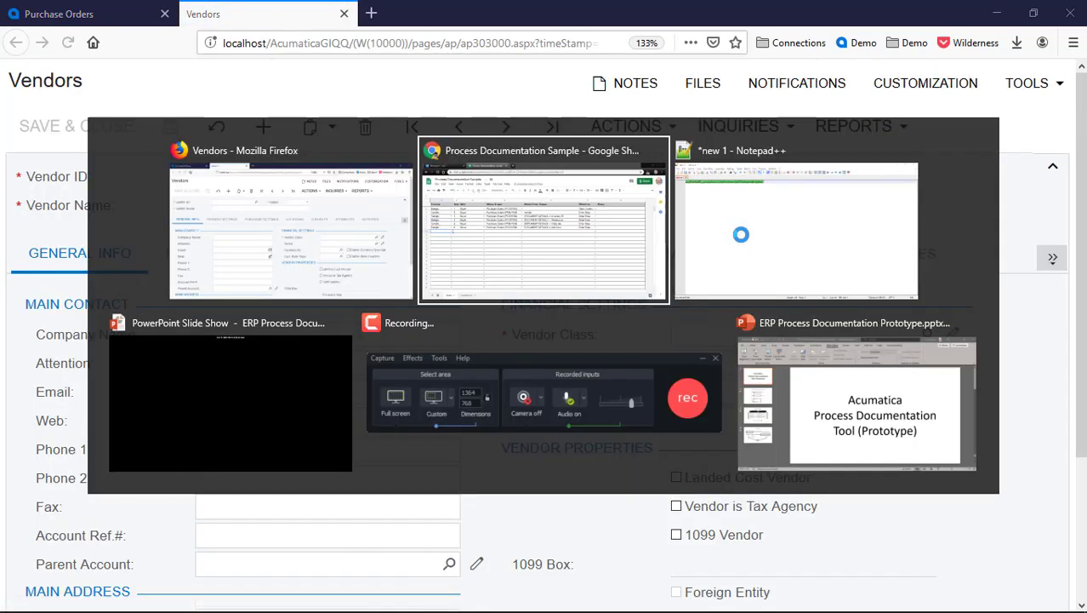
key("Up")
Start row 8 as step 7 with process Sample and Who set to Buyer
key("Down")
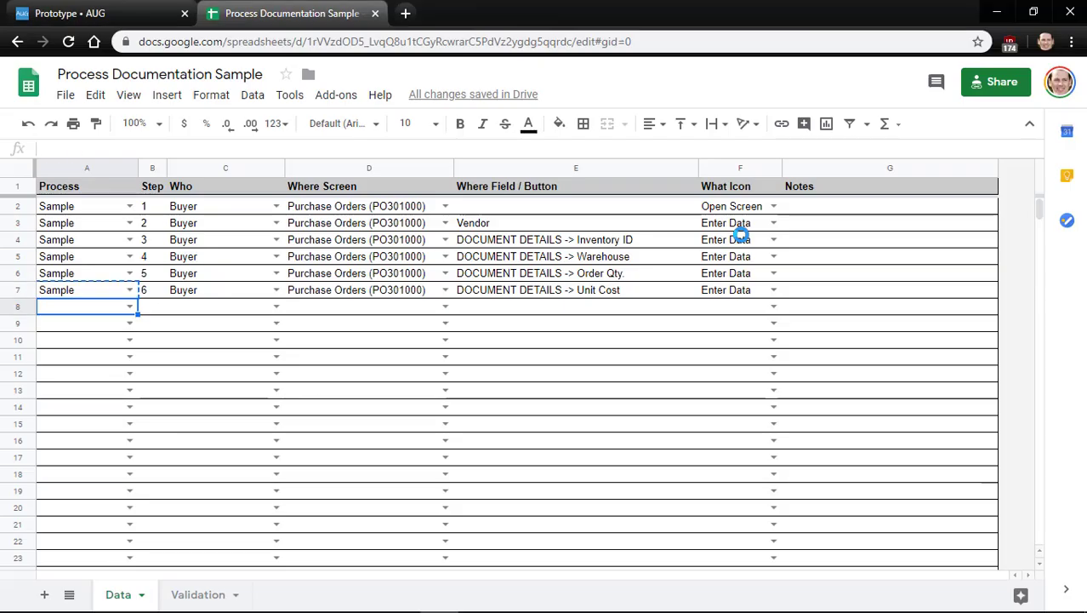
type("Sample")
key("Right")
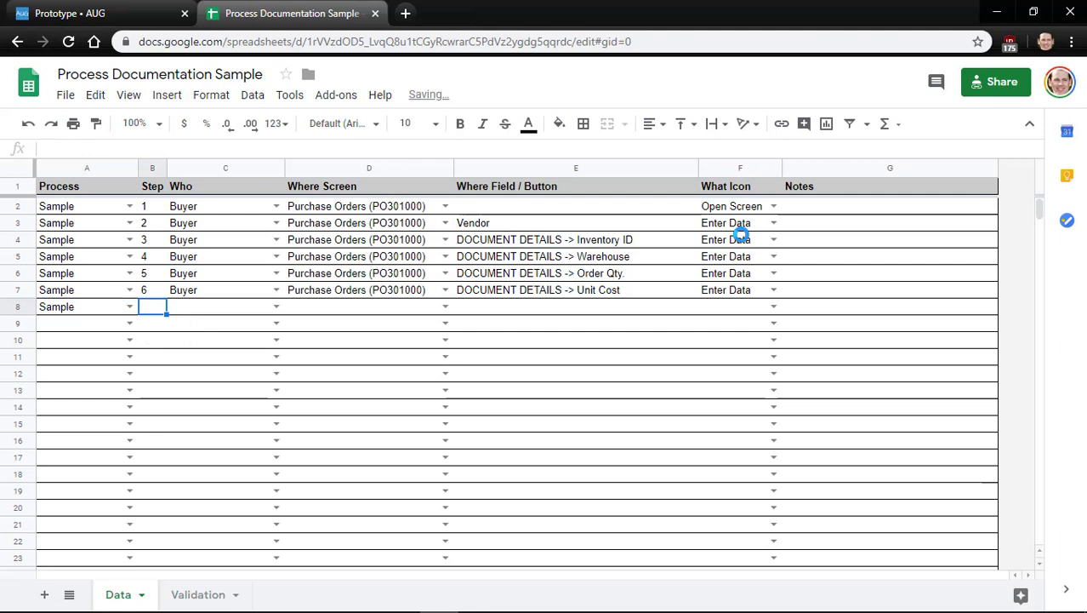
type("7")
key("Tab")
key("Up")
key("ctrl+c")
key("Down")
key("ctrl+v")
Give step 7 screen Purchase Orders (PO301000) and field 'Vendor -> Pencil Icon'
key("Tab")
key("Up")
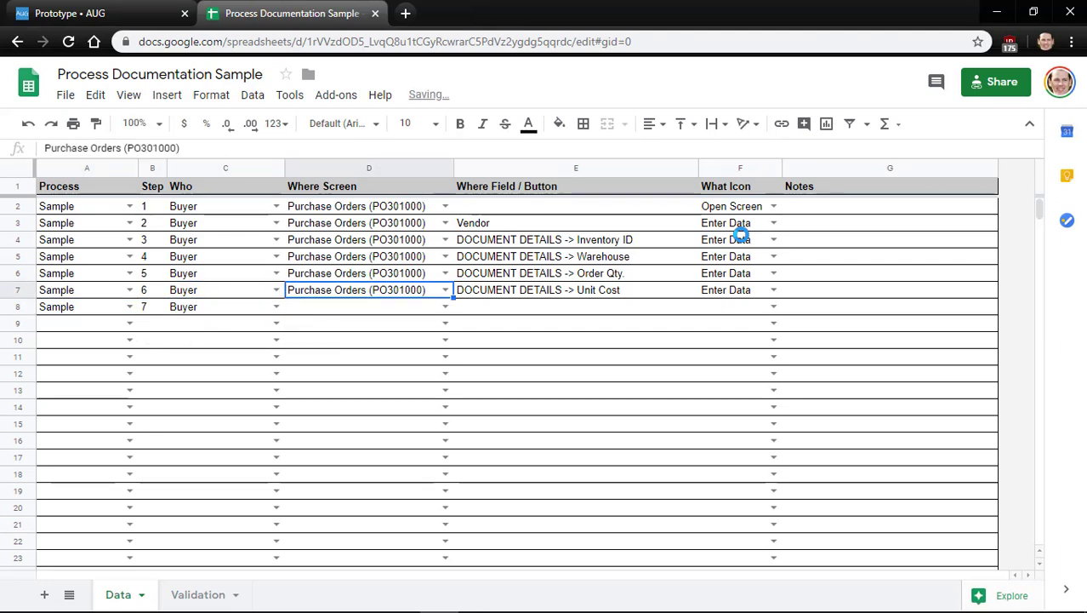
key("ctrl+c")
key("Down")
key("ctrl+v")
key("Tab")
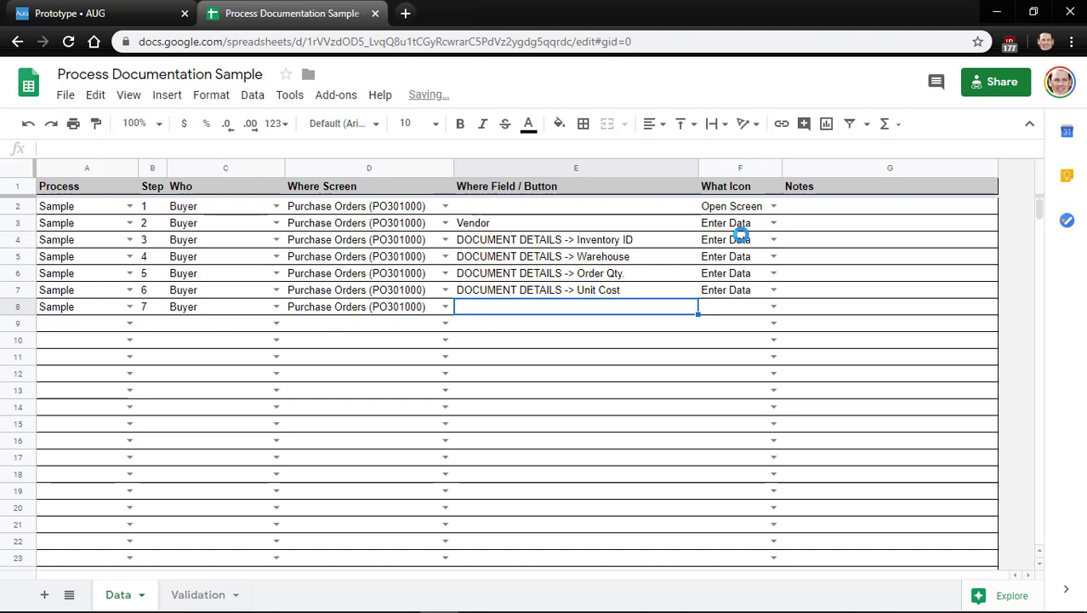
type("Vendor -> ")
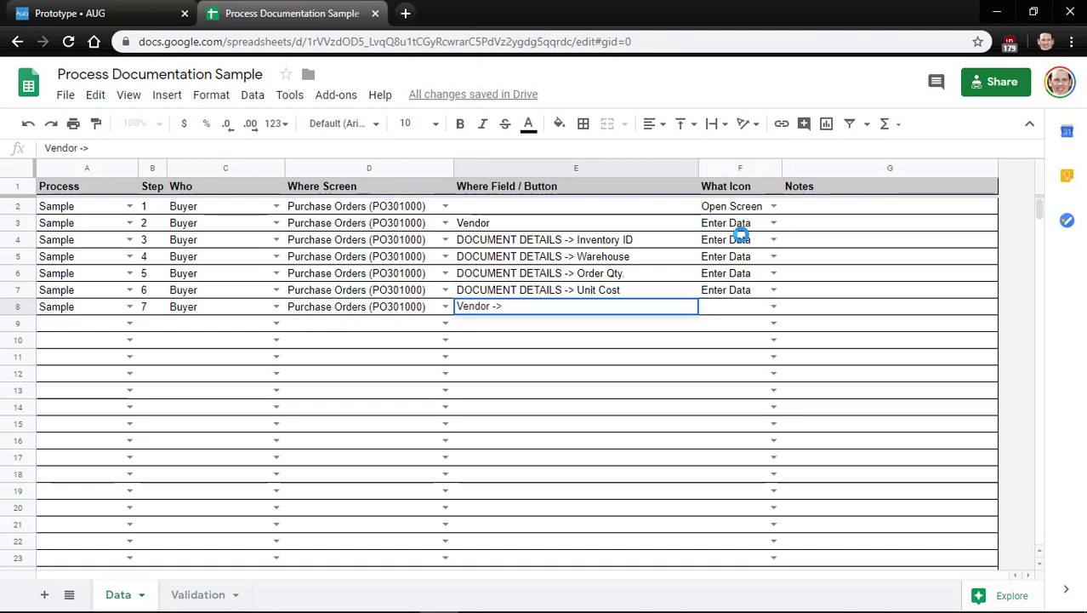
type("Pencia")
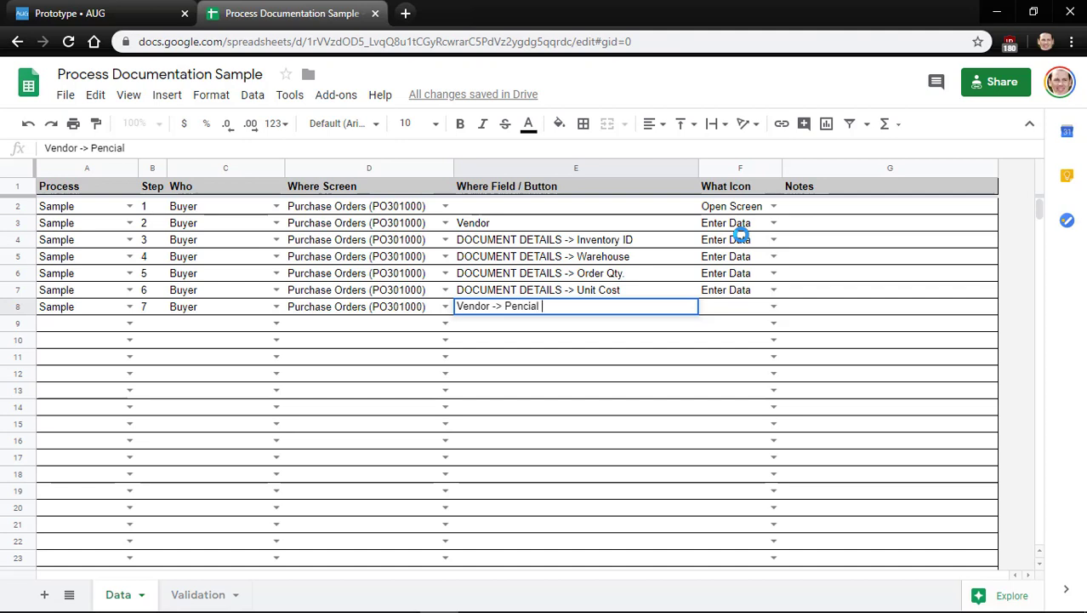
key("BackSpace")
type("l Icon")
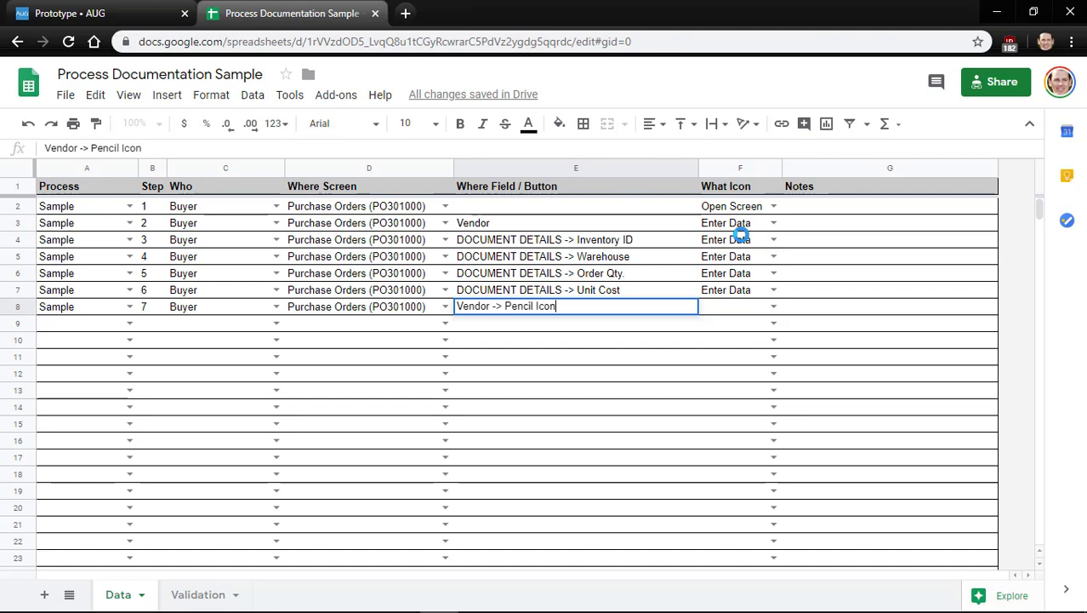
key("Tab")
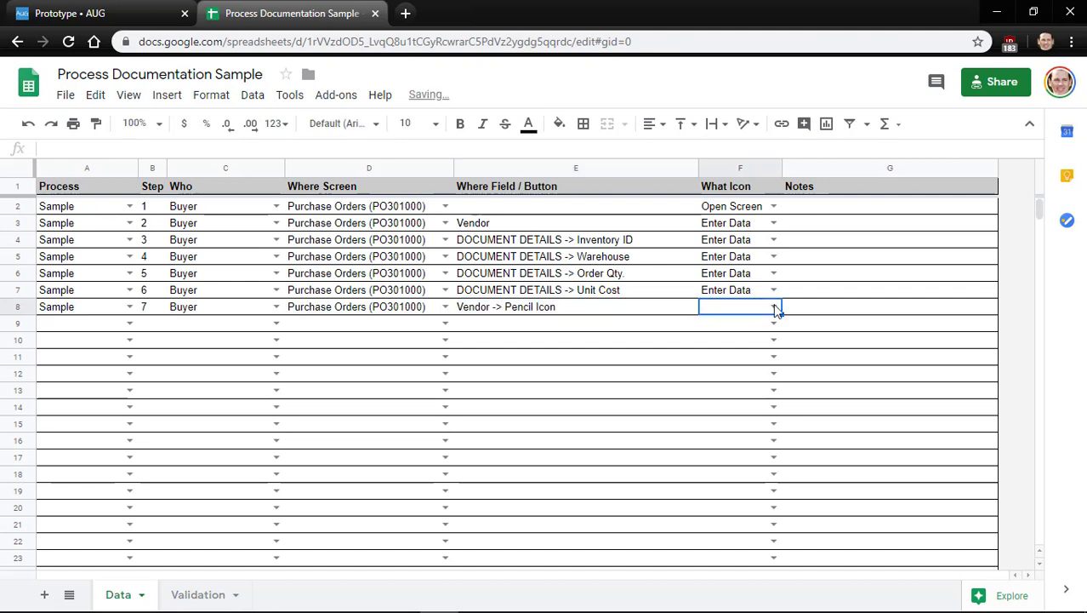
Set step 7's What Icon to Click Button
left_click(775, 308)
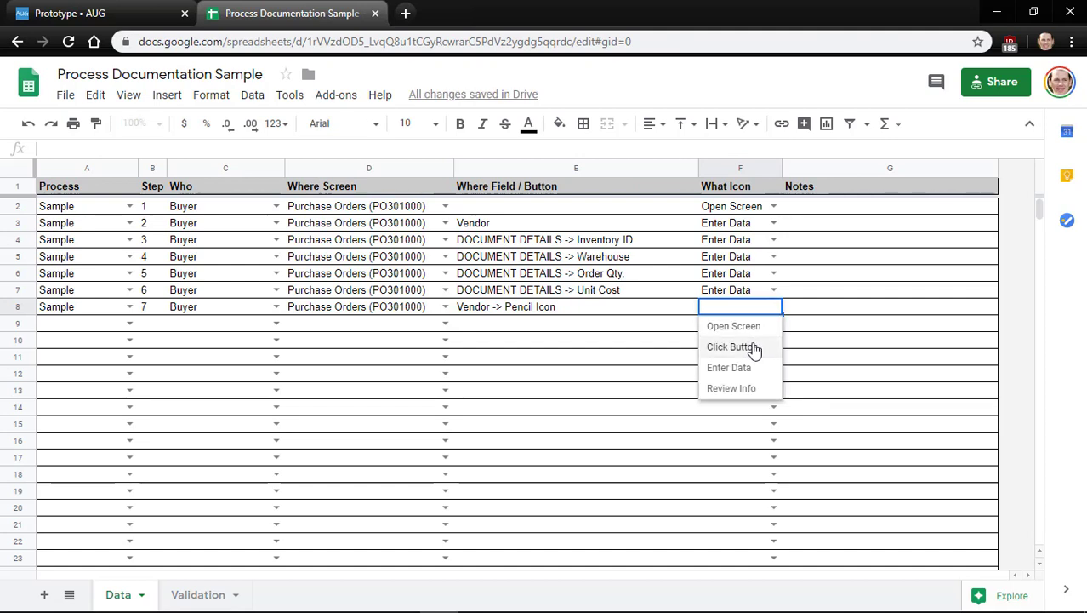
left_click(754, 347)
left_click(557, 324)
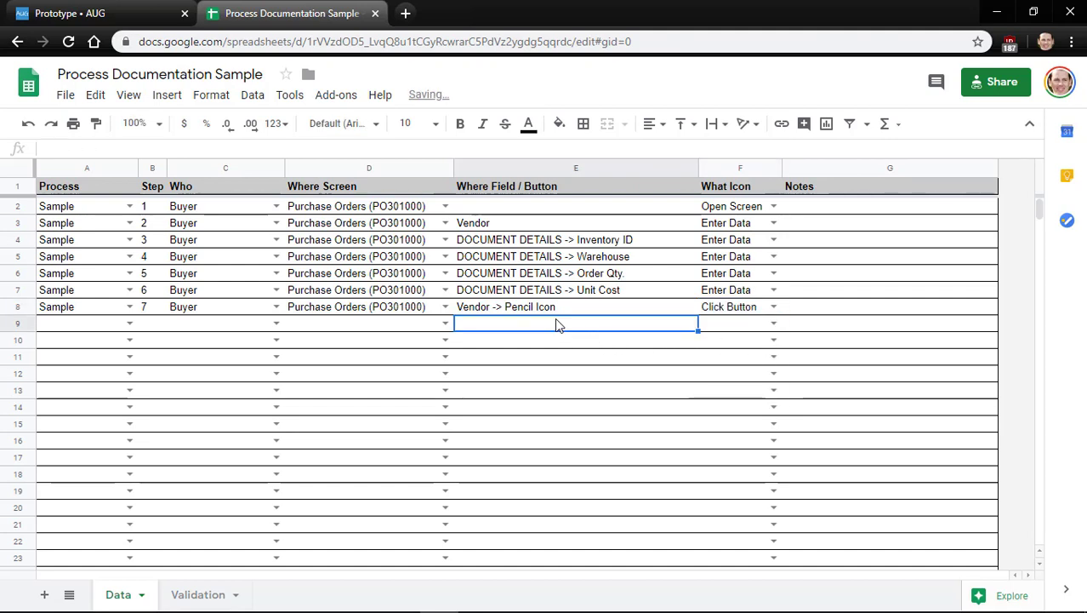
key("Left")
key("Left")
key("Left")
key("Left")
Inspect the AAVENDOR vendor's Payment Settings tab and Remittance Address in Acumatica
key("alt+Tab")
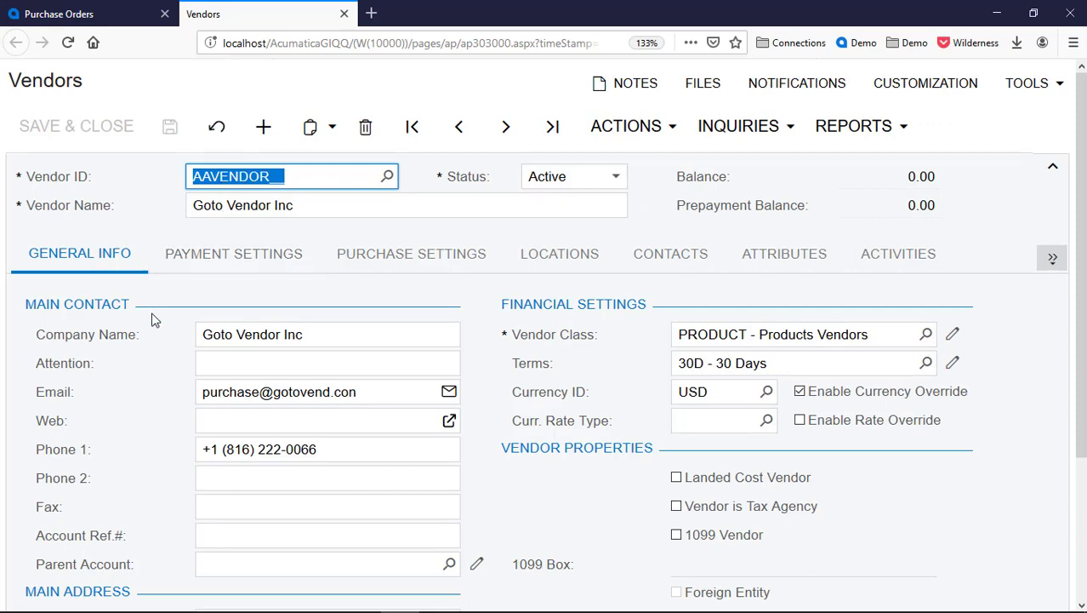
scroll(153, 318, "down", 2)
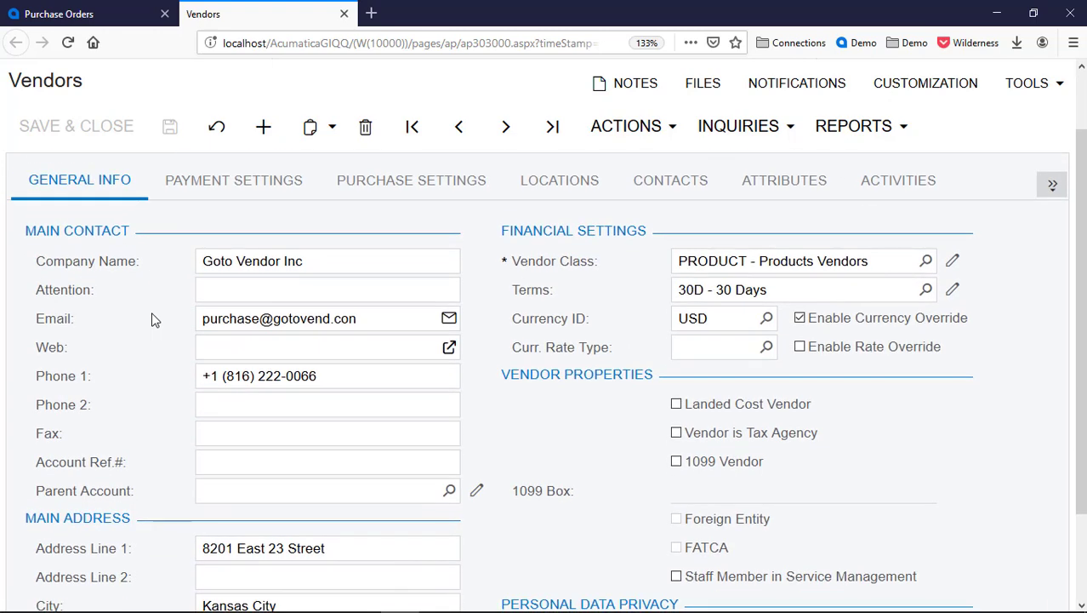
scroll(163, 365, "down", 1)
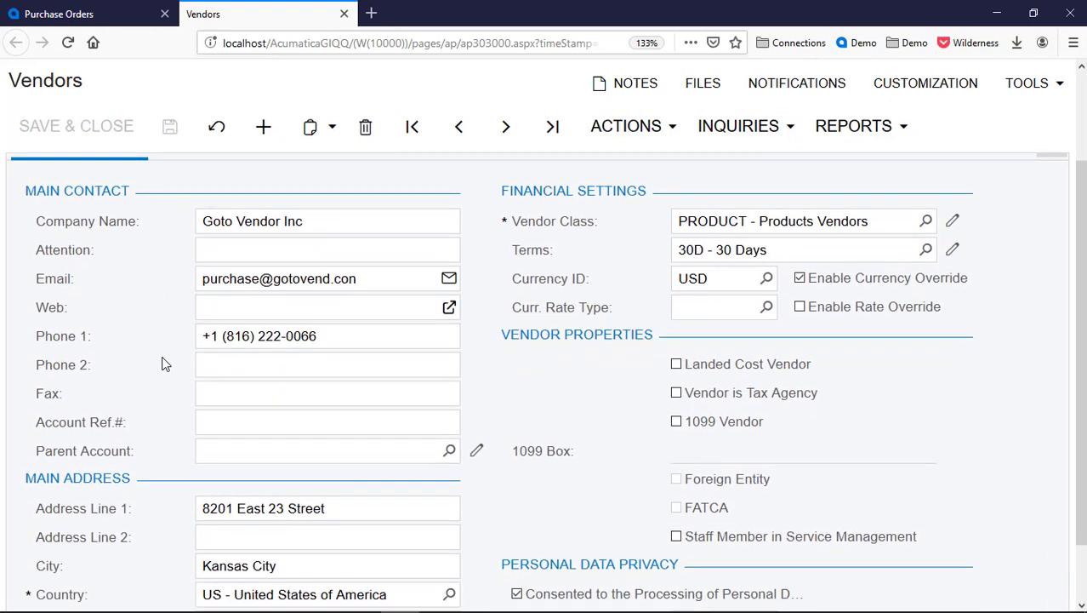
scroll(175, 322, "up", 3)
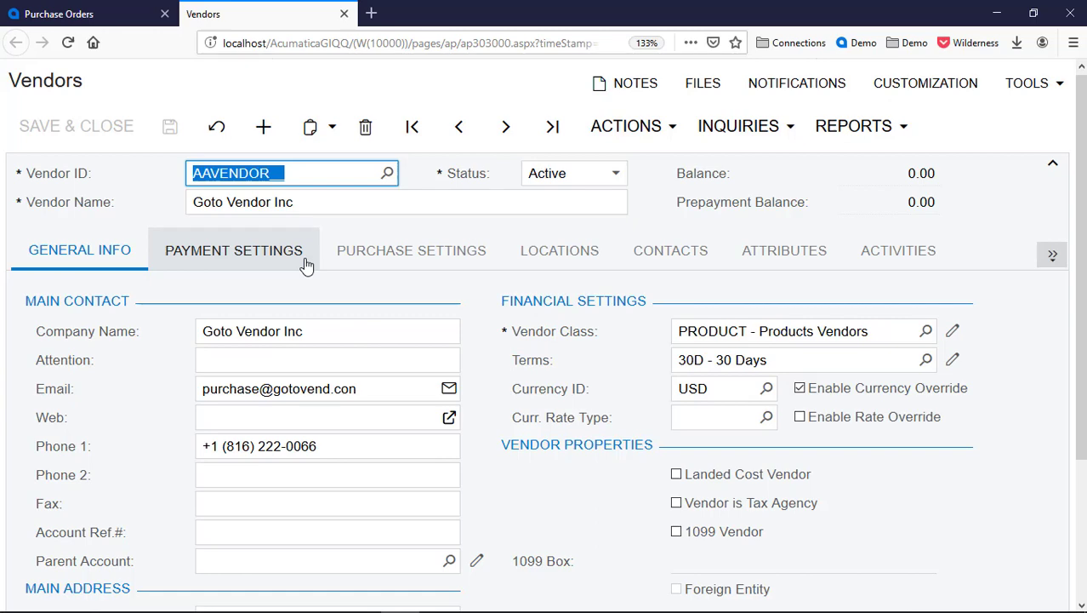
left_click(302, 260)
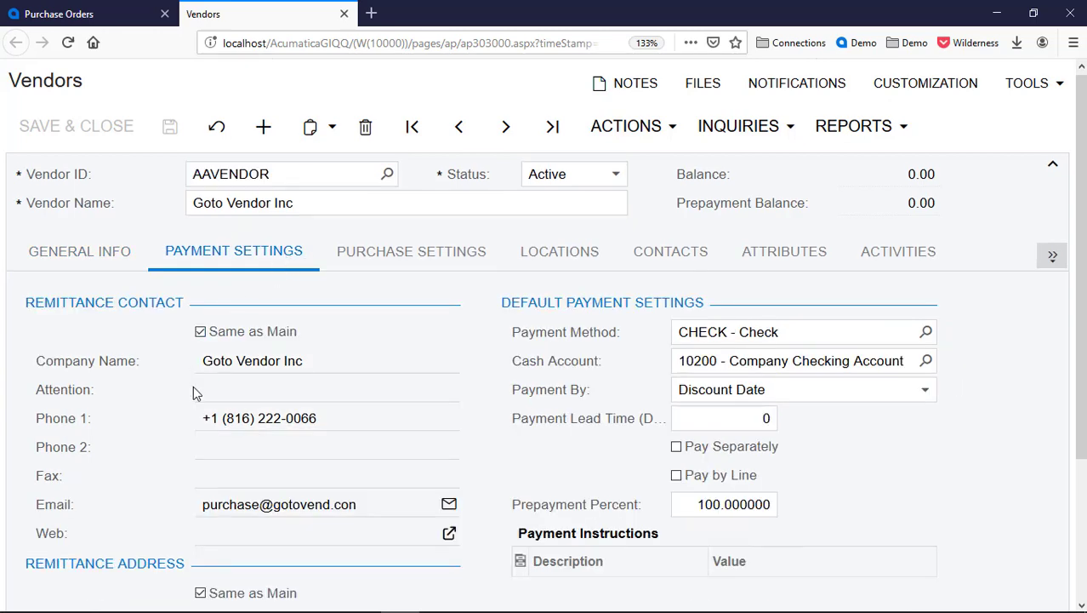
scroll(193, 387, "down", 3)
scroll(193, 393, "down", 1)
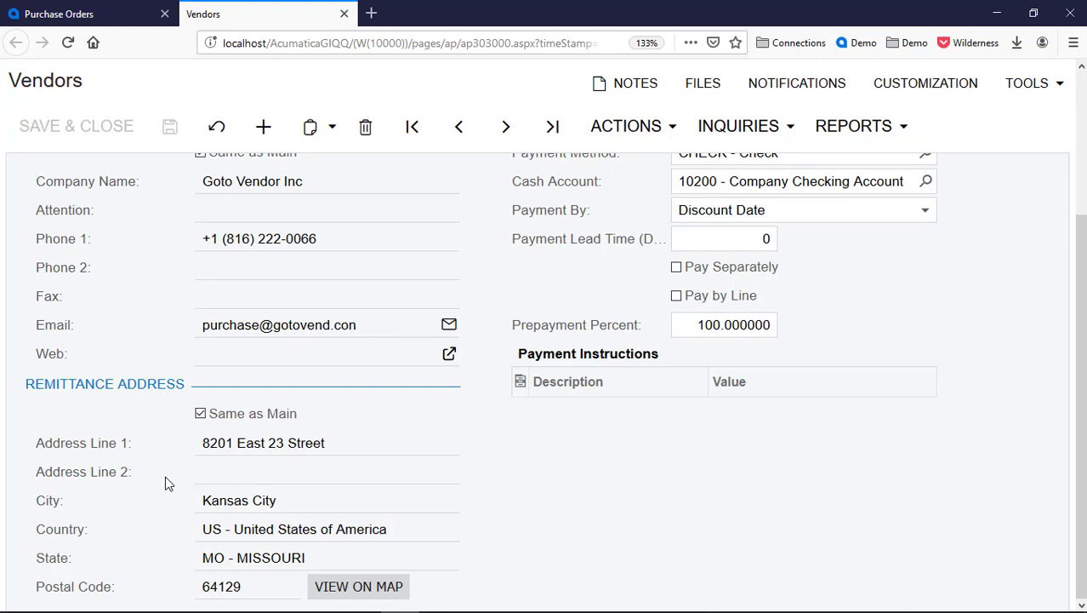
key("alt+Tab")
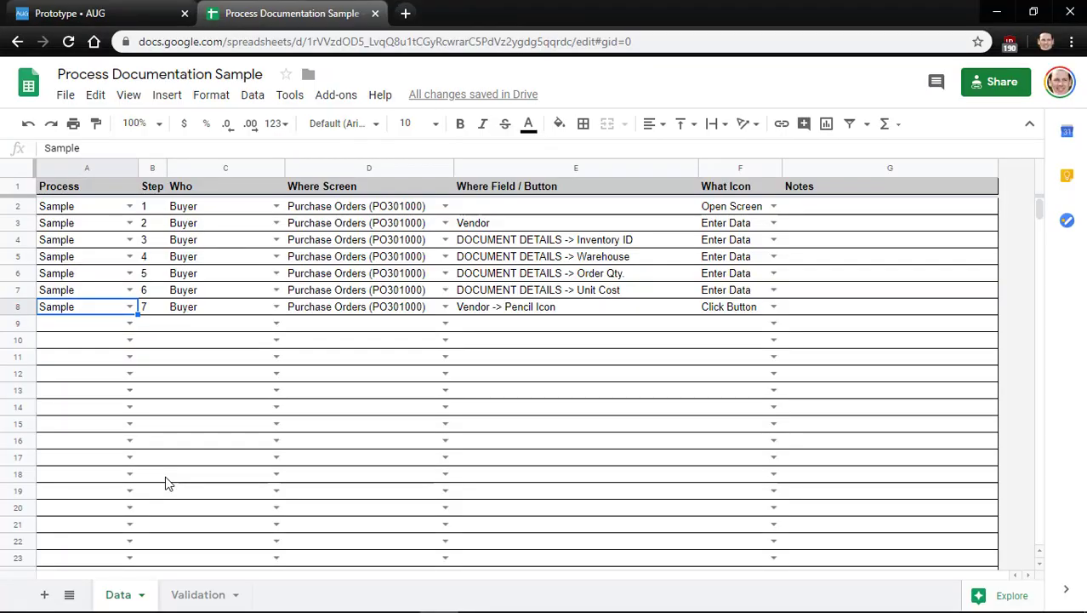
Fill row 9 with process Sample, step number 8 and Who Buyer
key("ctrl+c")
key("Down")
key("ctrl+v")
key("Right")
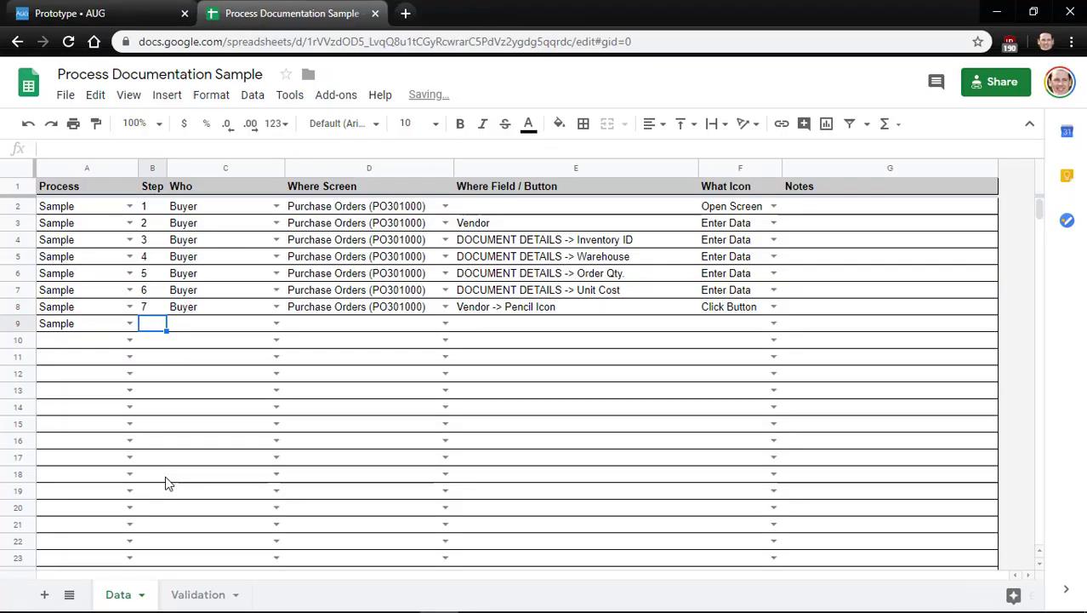
type("8")
key("Tab")
key("Up")
key("ctrl+c")
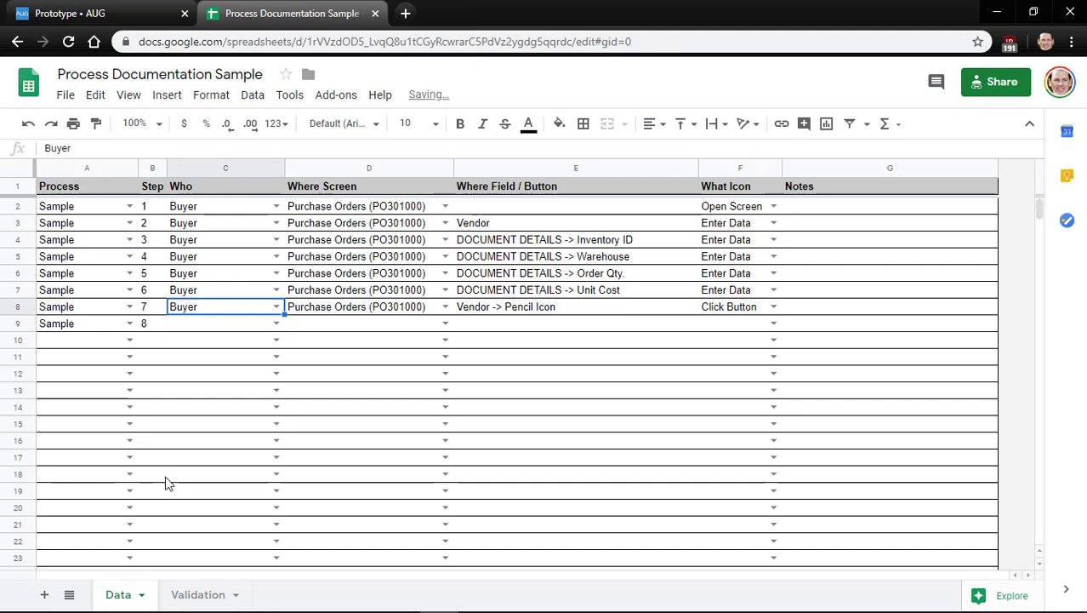
key("Down")
key("ctrl+v")
Choose Vendors (AP303000) as step 8's screen
key("Right")
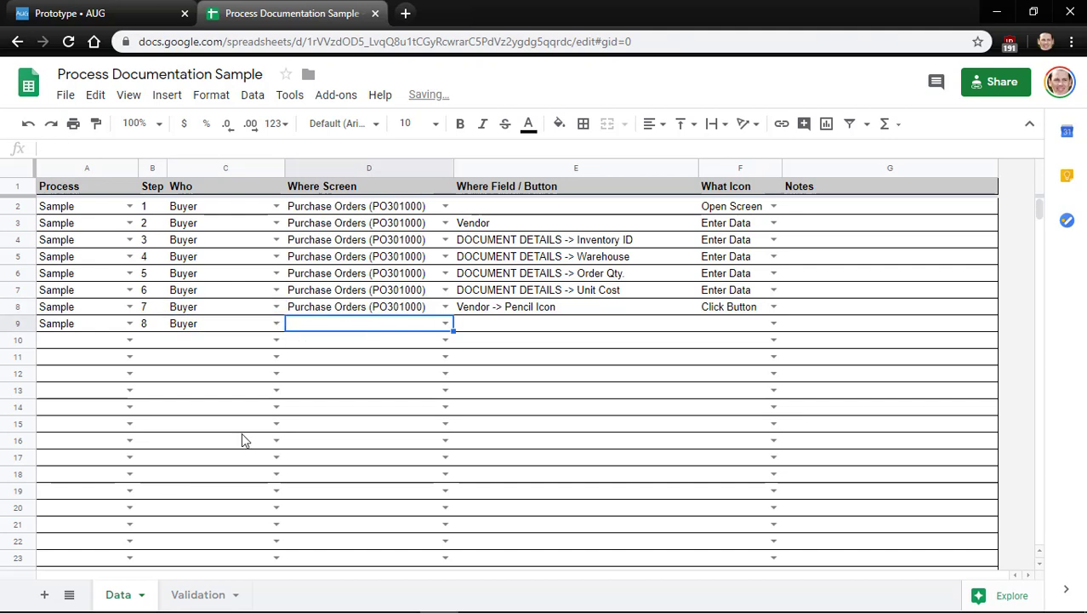
key("Return")
key("Down")
key("Down")
key("Down")
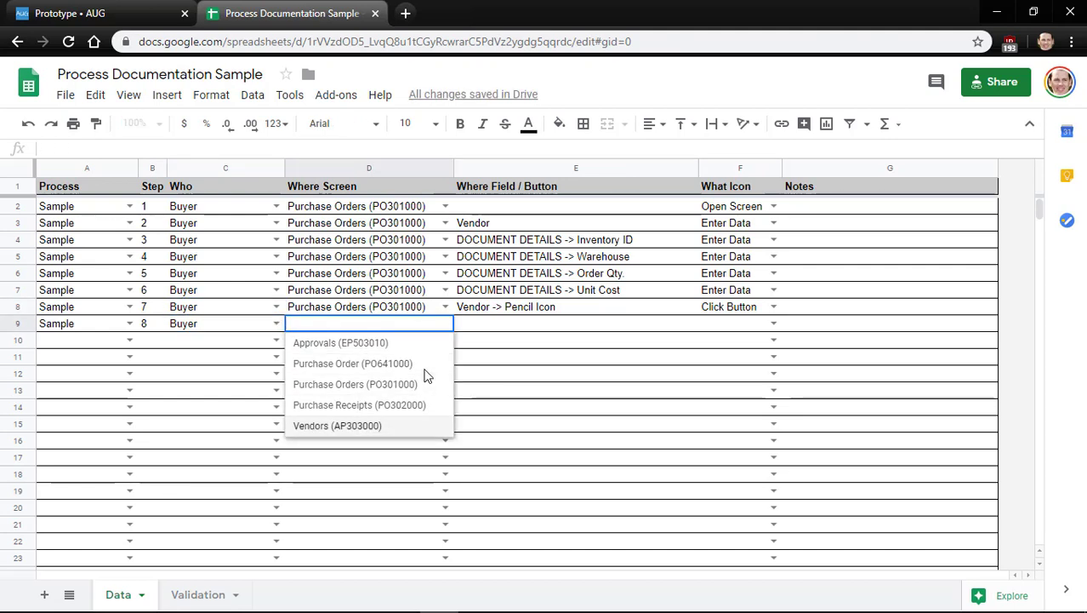
key("Return")
key("Up")
Leave step 8's field blank and set its icon to Review Info
key("Right")
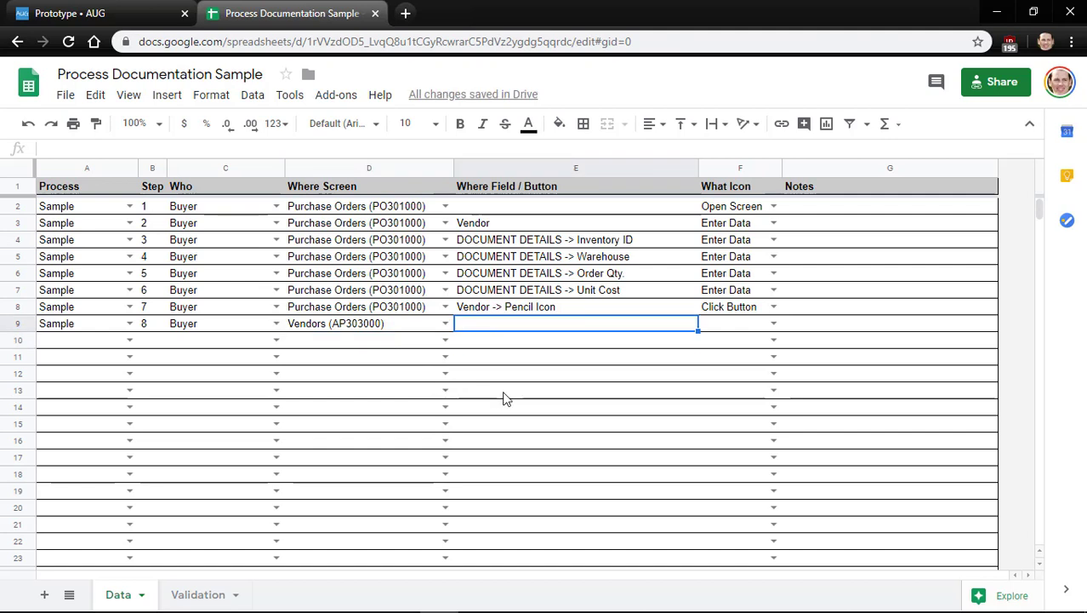
key("Right")
key("Return")
key("Down")
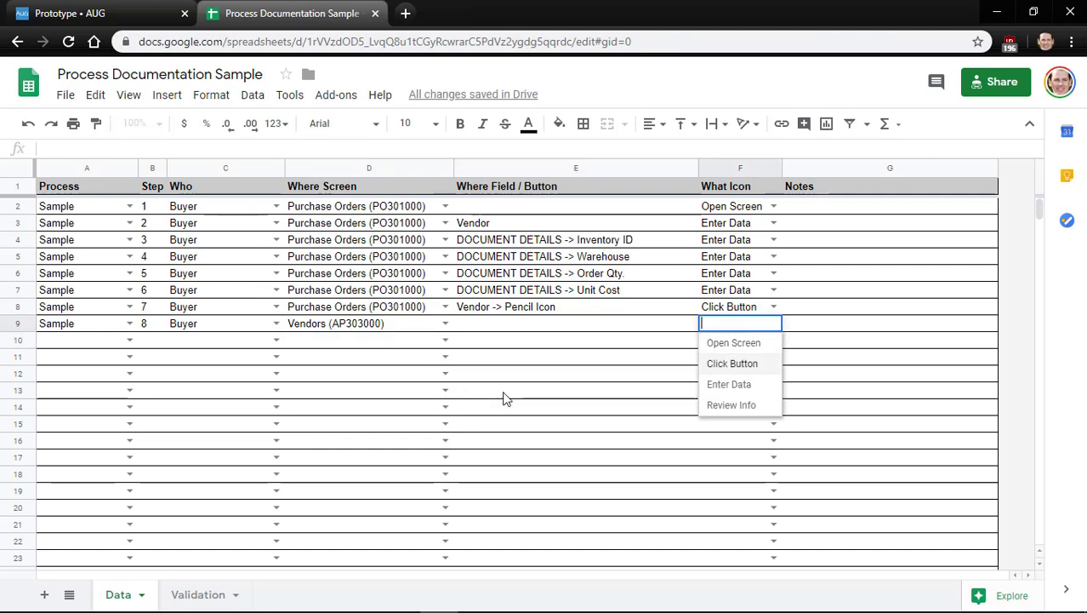
key("Down")
key("Down")
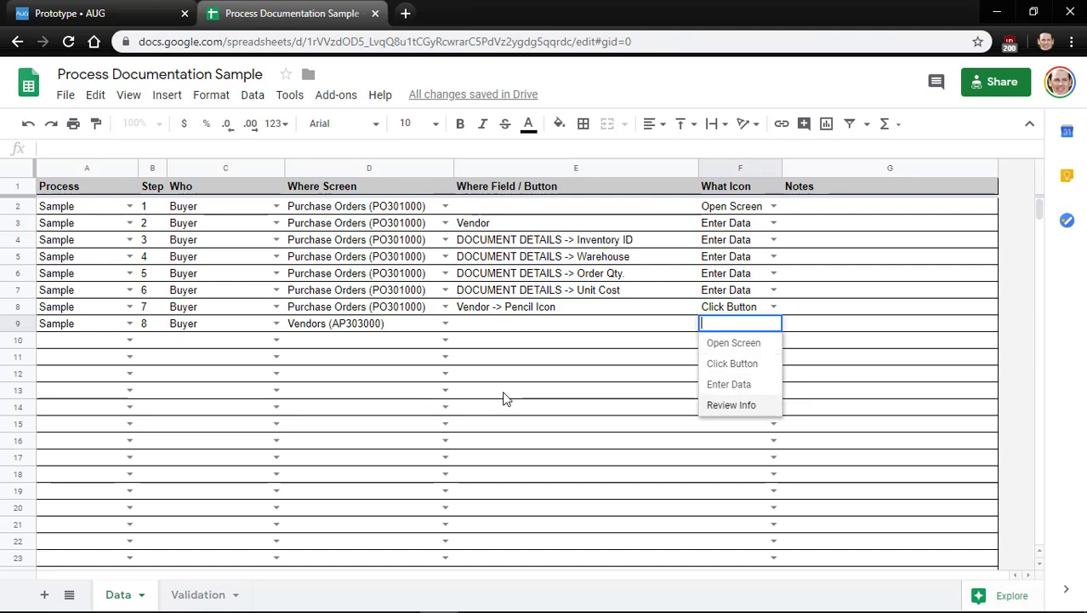
key("Return")
key("Up")
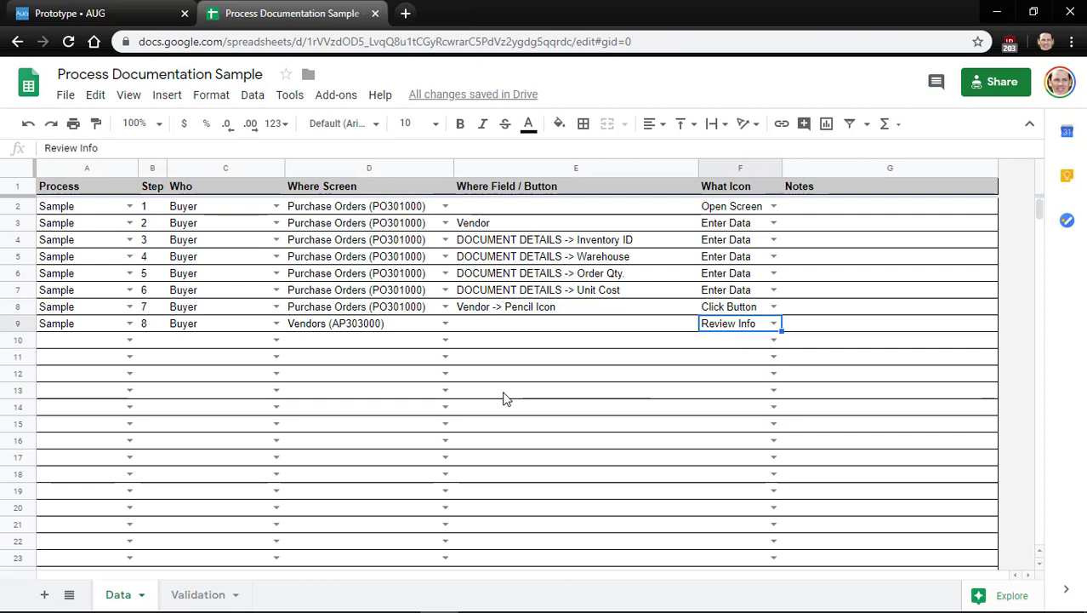
key("Left")
key("Left")
key("Left")
key("Left")
key("Left")
Start row 10 as step 9: Sample, Buyer, Vendors (AP303000)
key("Down")
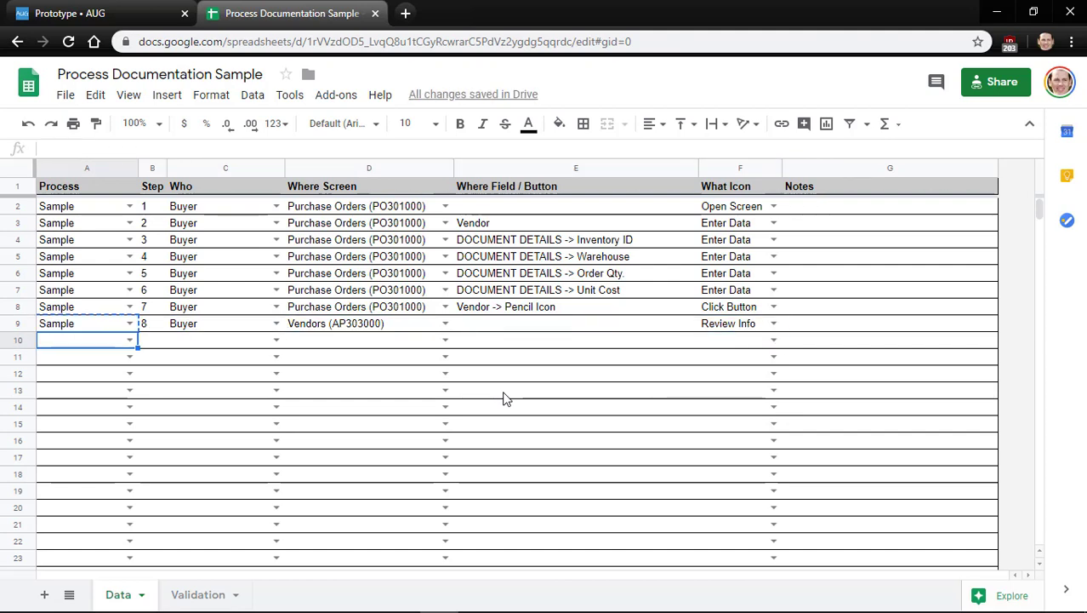
type("Sample")
key("Tab")
type("9")
key("Tab")
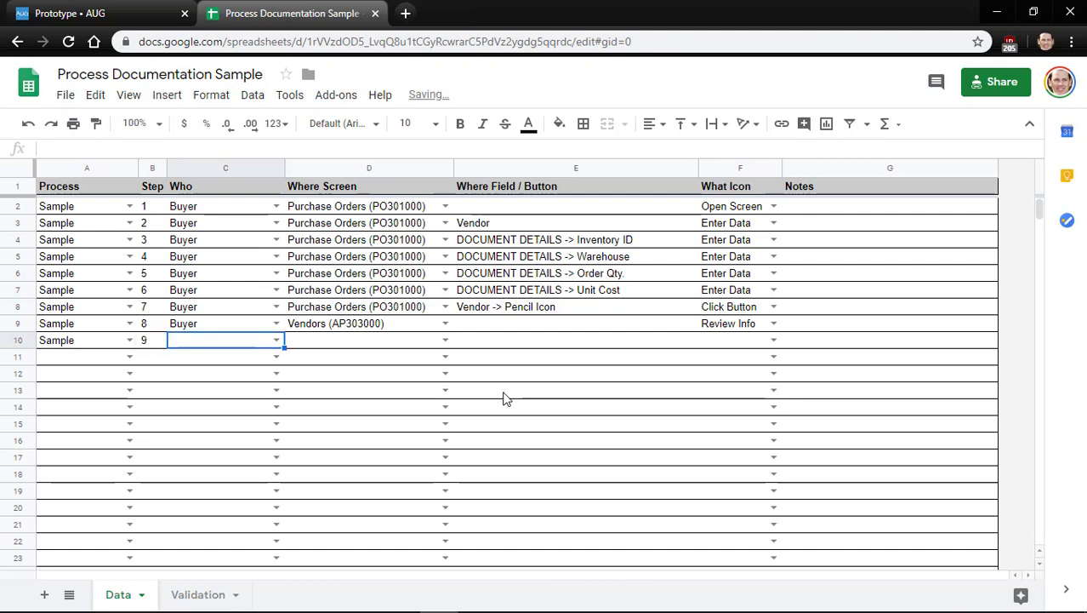
key("Up")
key("ctrl+c")
key("Down")
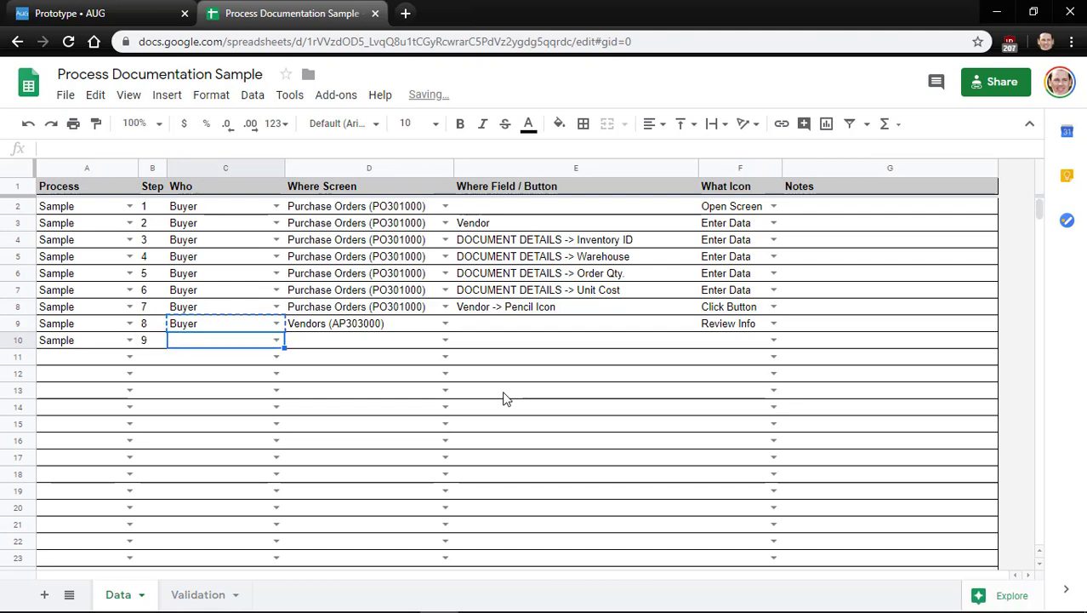
key("ctrl+v")
key("Right")
key("Up")
key("Down")
key("ctrl+v")
Enter field 'PAYMENT SETTINGS -> REMITTANCE ADDRESS' for step 9 with a Review Info icon
key("Right")
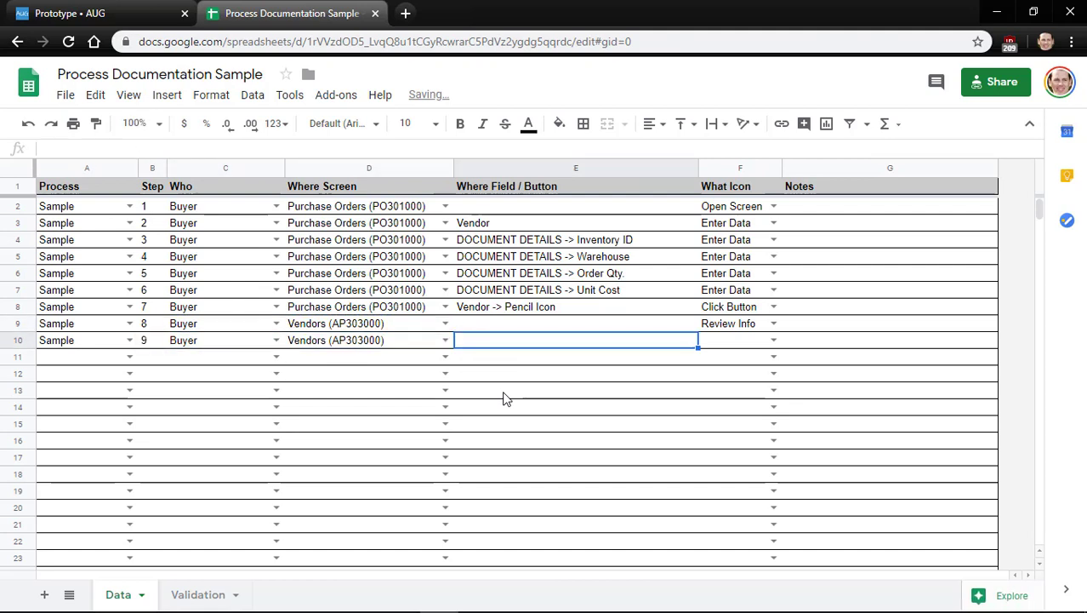
type("PAYMENT SE")
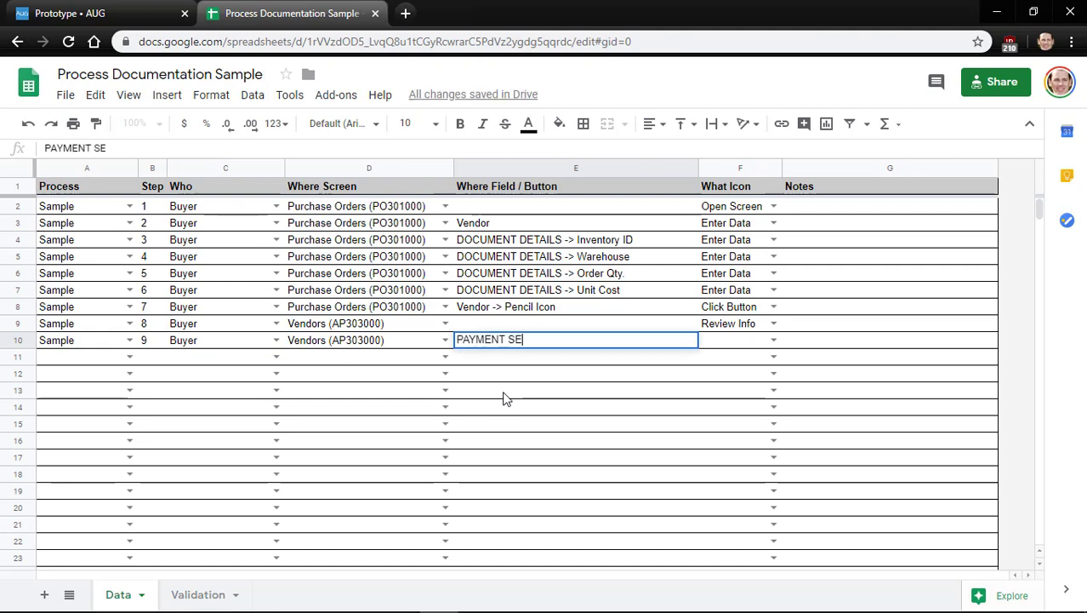
type("TTINGS -> REM")
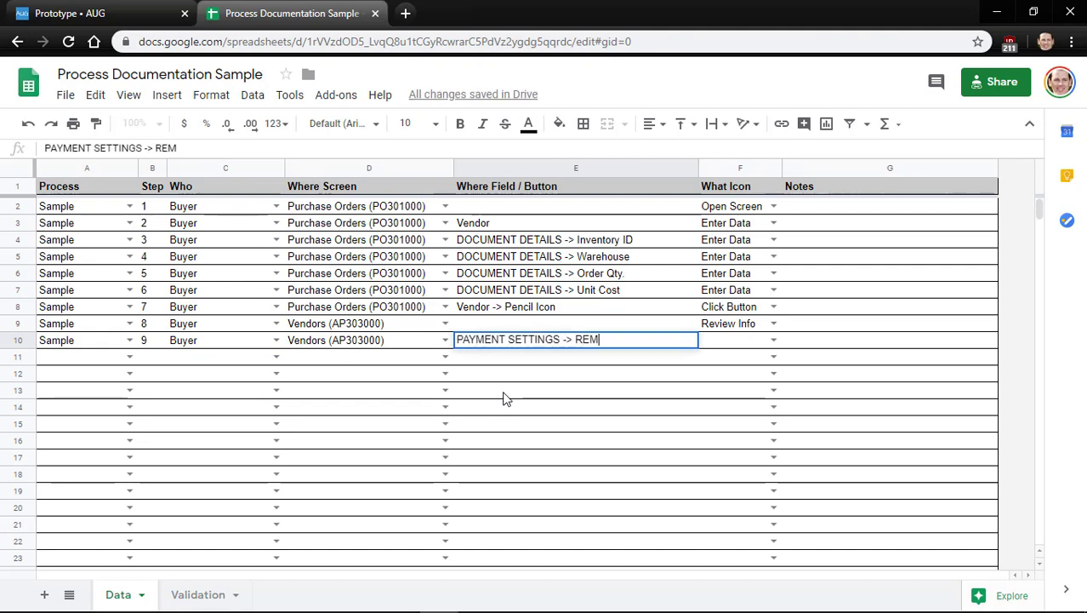
type("ITTANCE ADDRES")
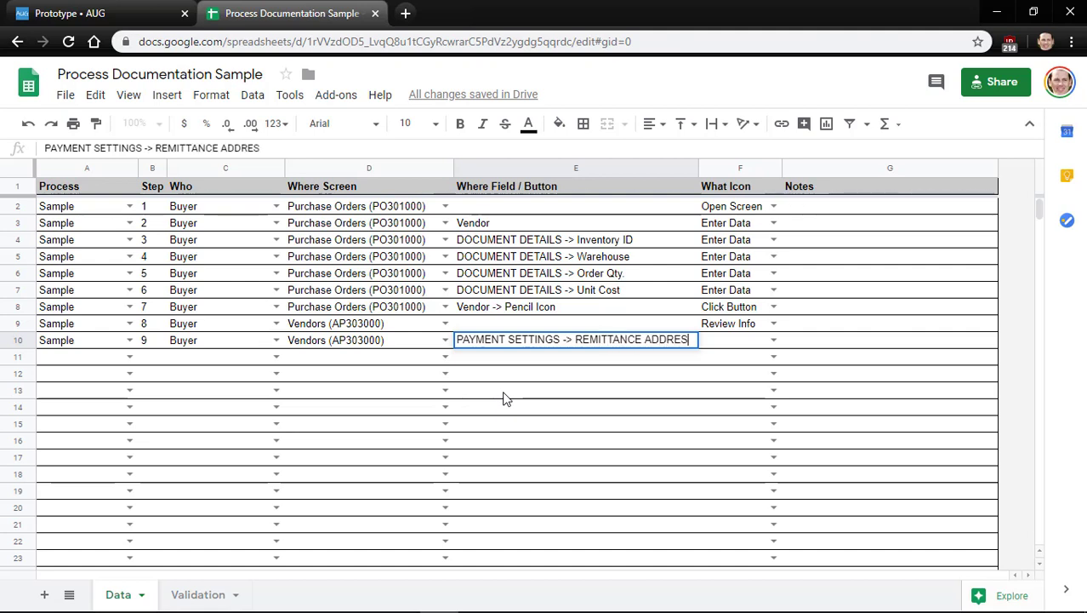
type("S")
key("Tab")
key("Return")
key("Down")
key("Down")
key("Down")
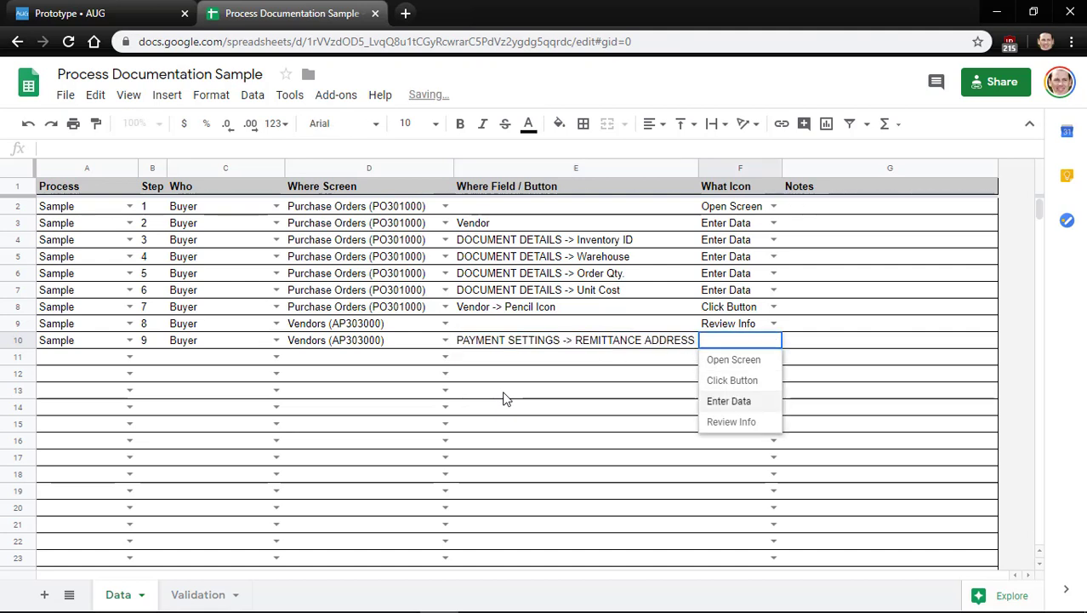
key("Return")
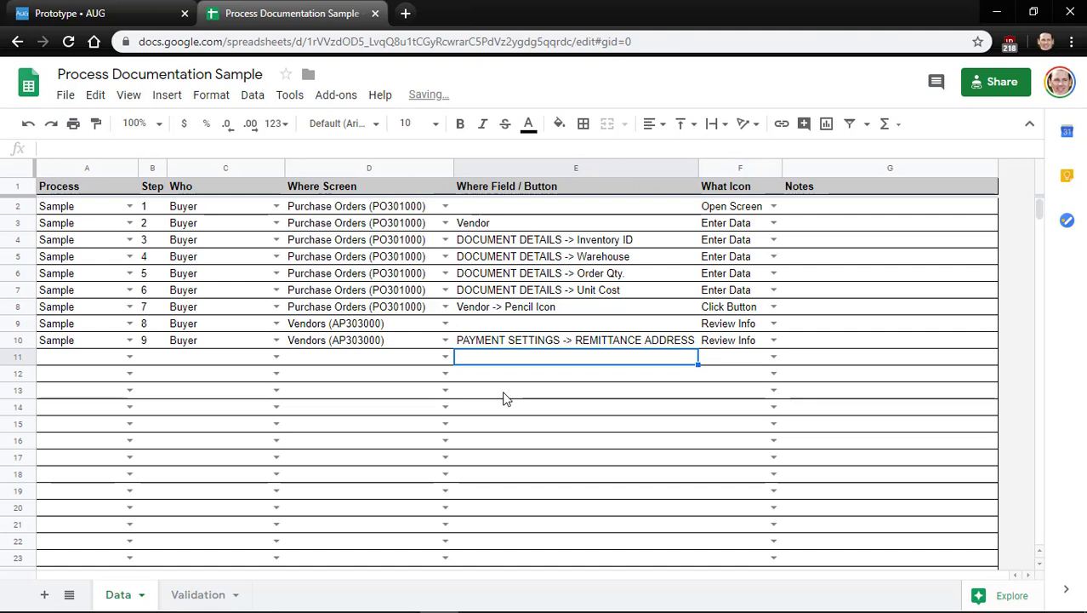
key("Up")
Add the note 'Correct address if needed.' to step 9
key("Right")
key("Right")
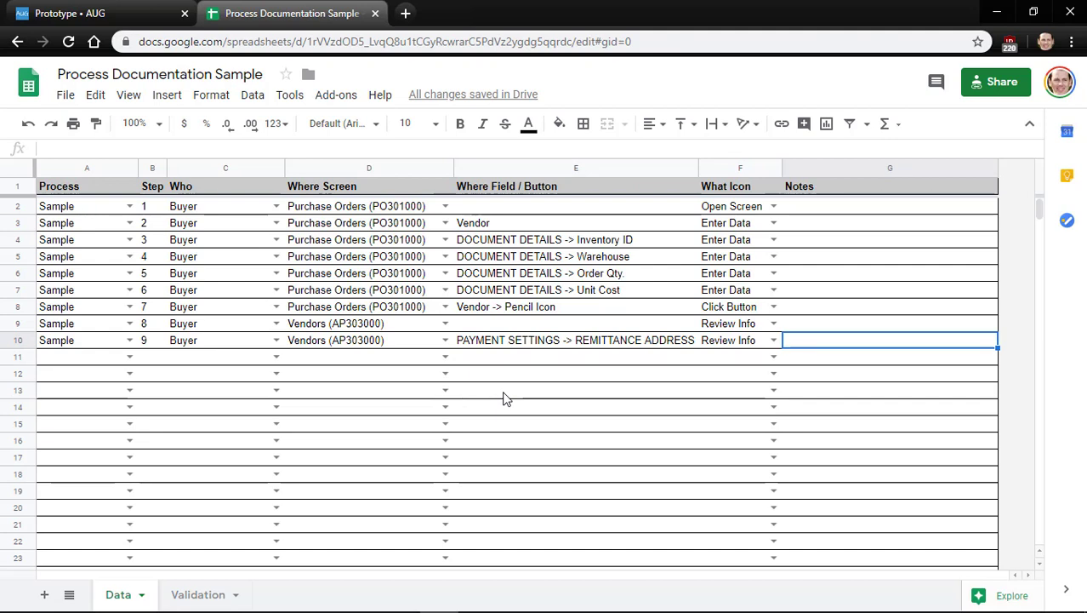
type("Corre")
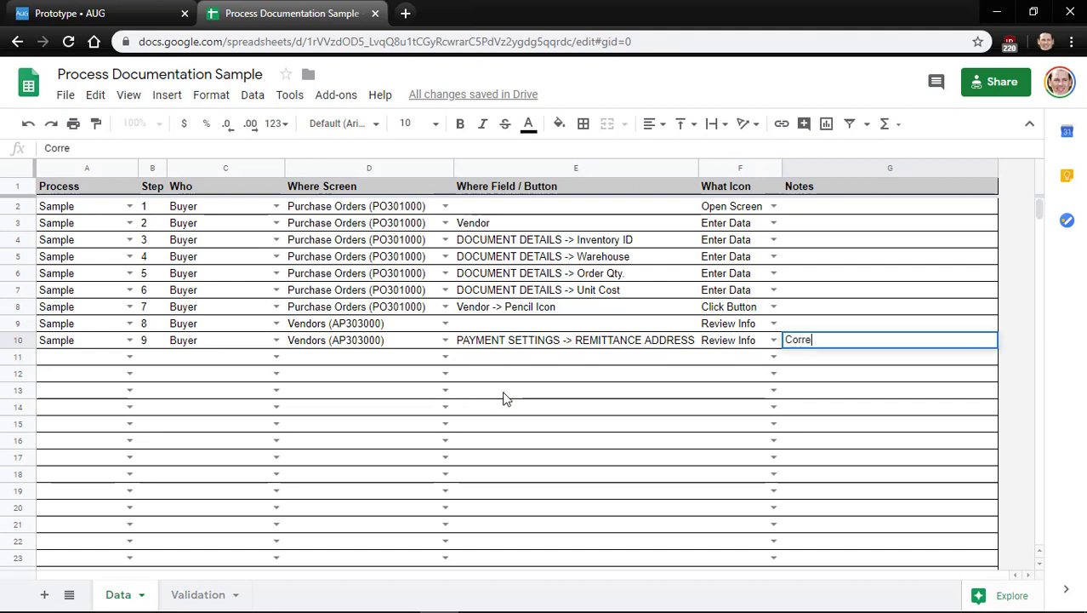
type("ct address if")
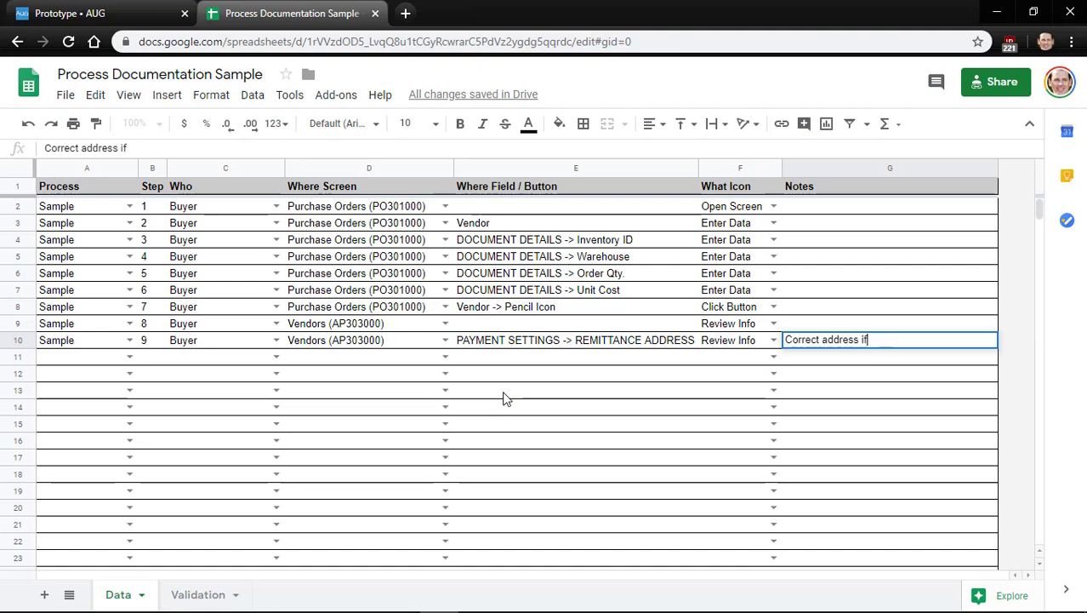
type(" needed.")
key("Return")
key("Up")
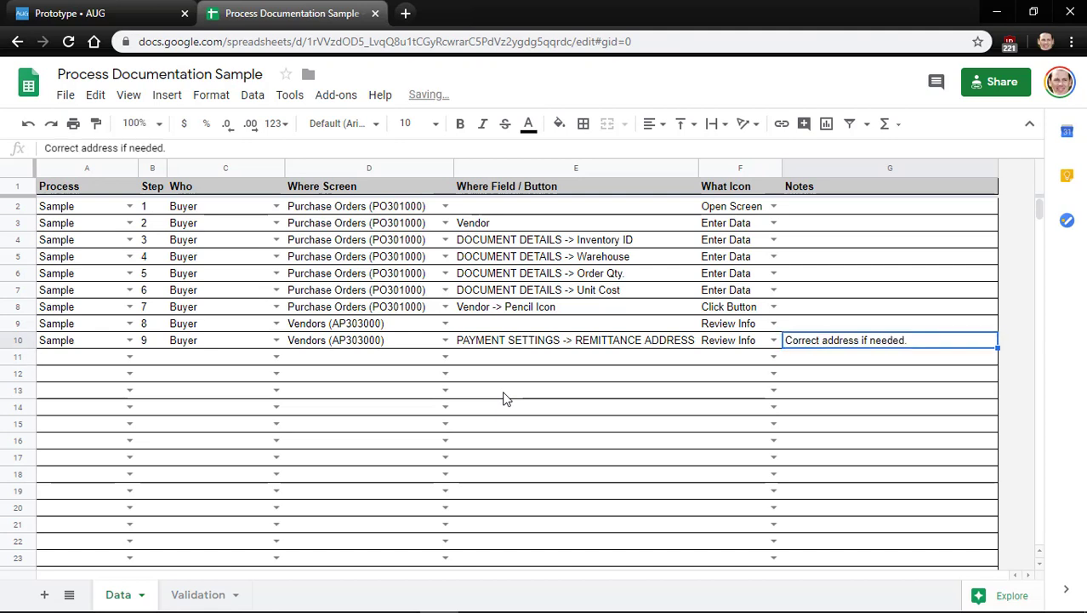
key("Left")
key("Left")
key("Left")
key("Left")
key("Left")
key("Left")
Copy Sample into A11 to begin the next row
key("Down")
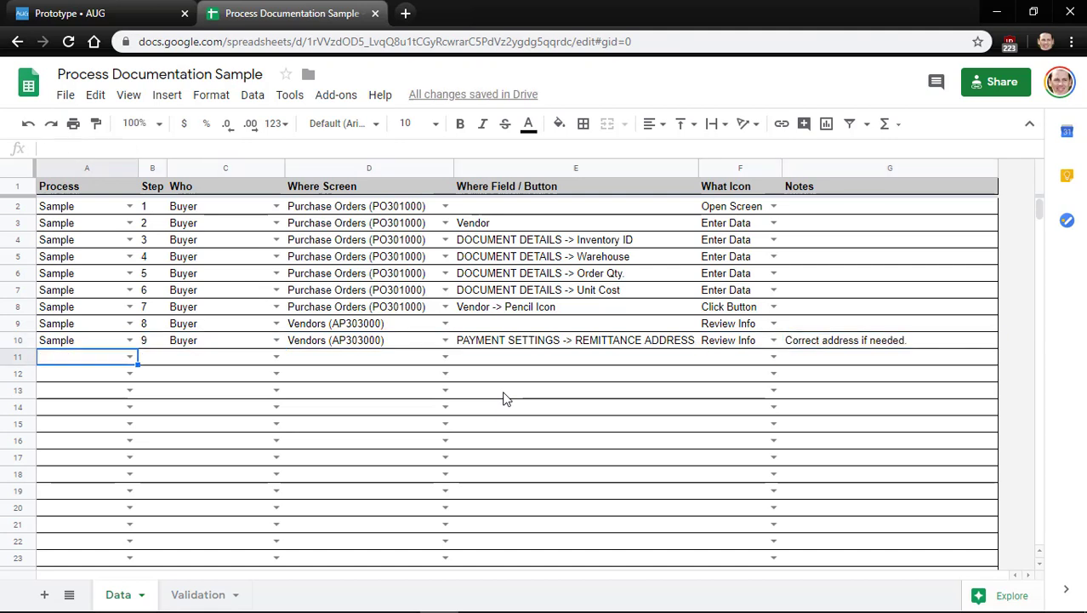
key("Up")
key("ctrl+c")
key("Down")
key("ctrl+v")
key("Right")
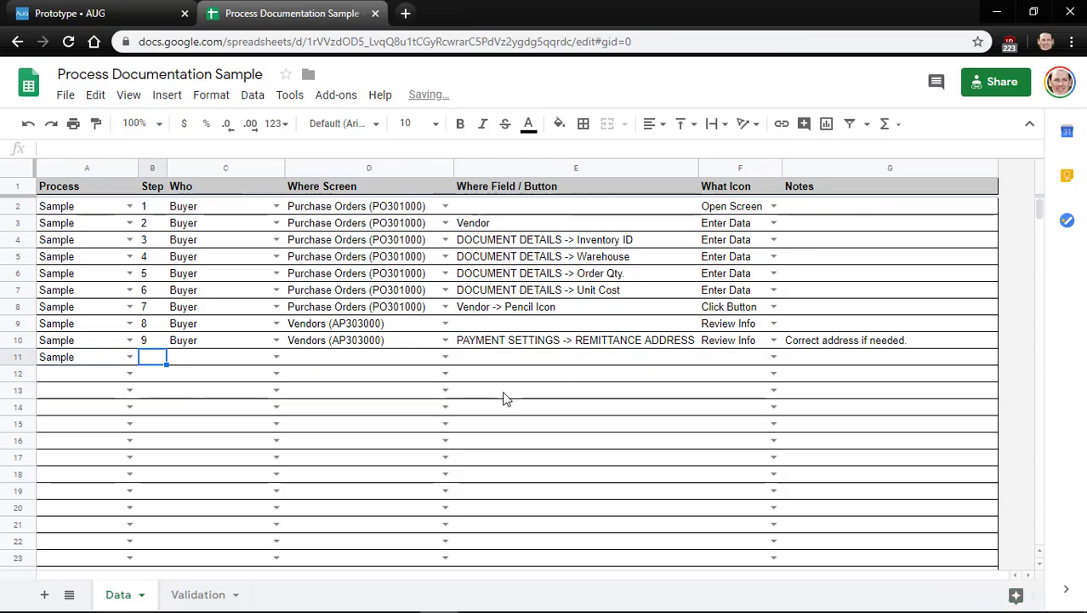
Close the Vendors screen tab in Acumatica and return to the spreadsheet
key("alt+Tab")
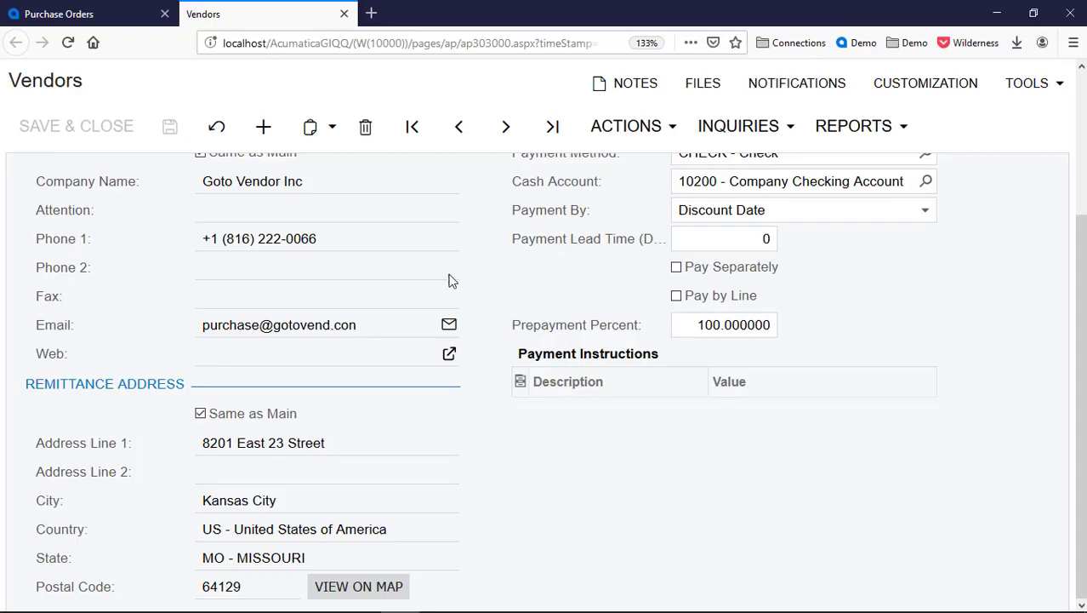
left_click(345, 15)
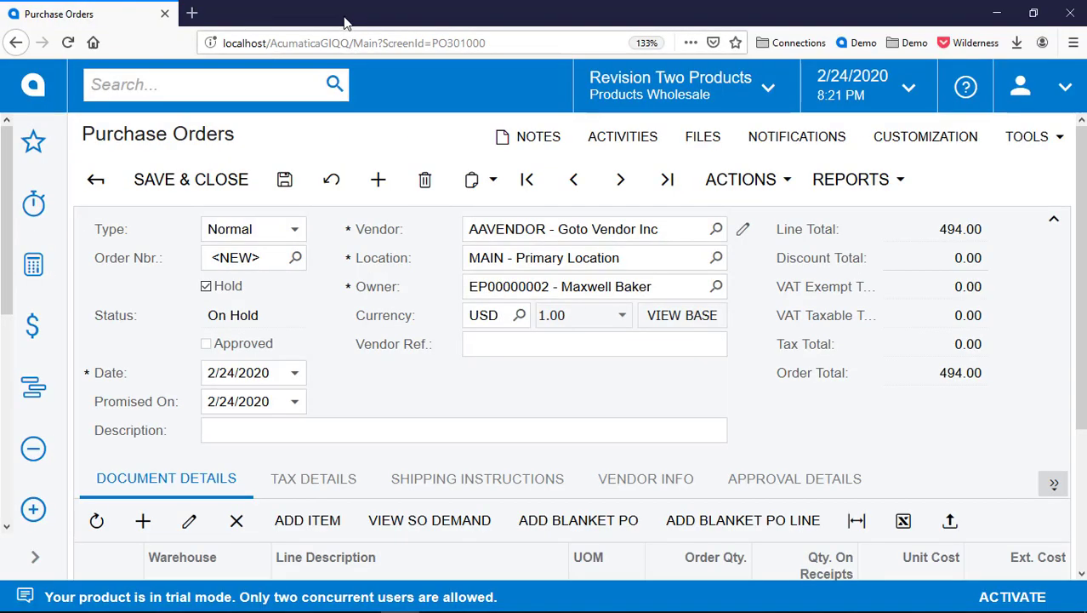
key("alt+Tab")
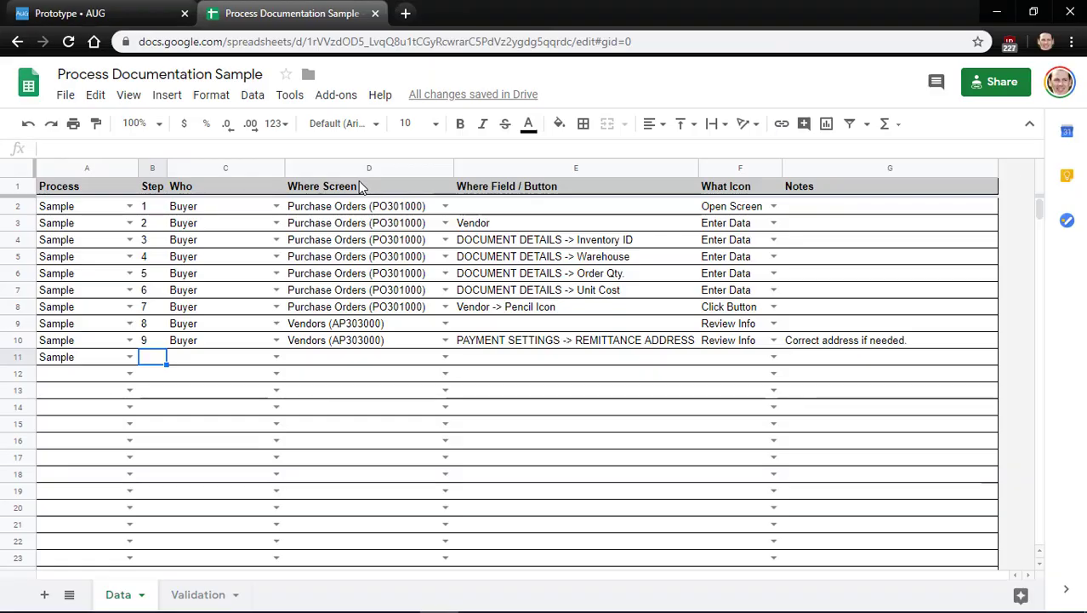
Fill row 11 with step 10, Who Buyer and screen Vendors (AP303000)
type("10")
key("Tab")
key("Up")
key("ctrl+c")
key("Down")
key("ctrl+v")
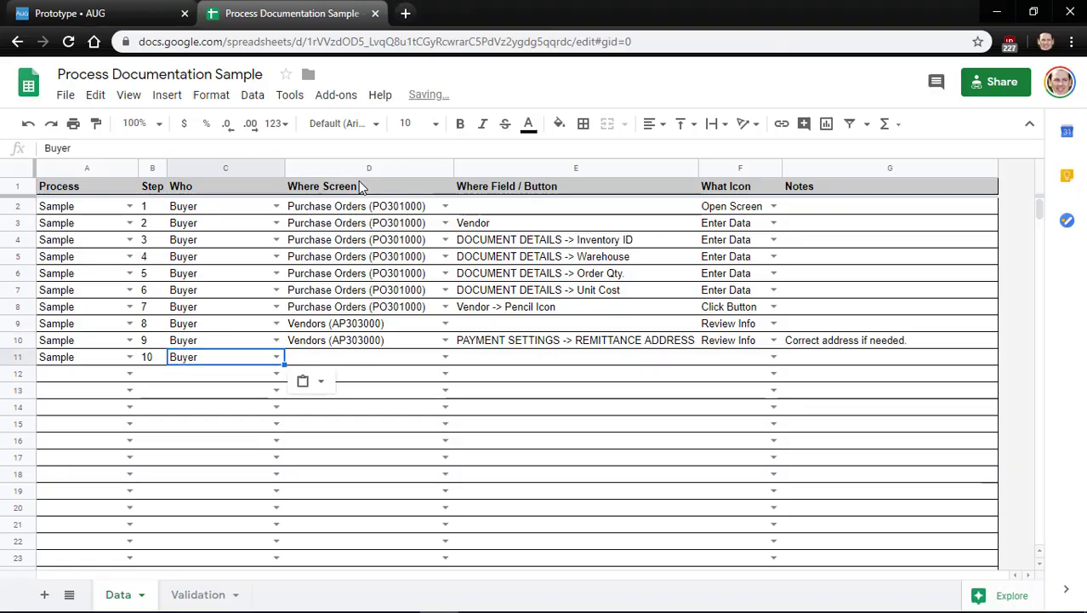
key("Tab")
key("Up")
key("ctrl+c")
key("Down")
key("ctrl+v")
key("Tab")
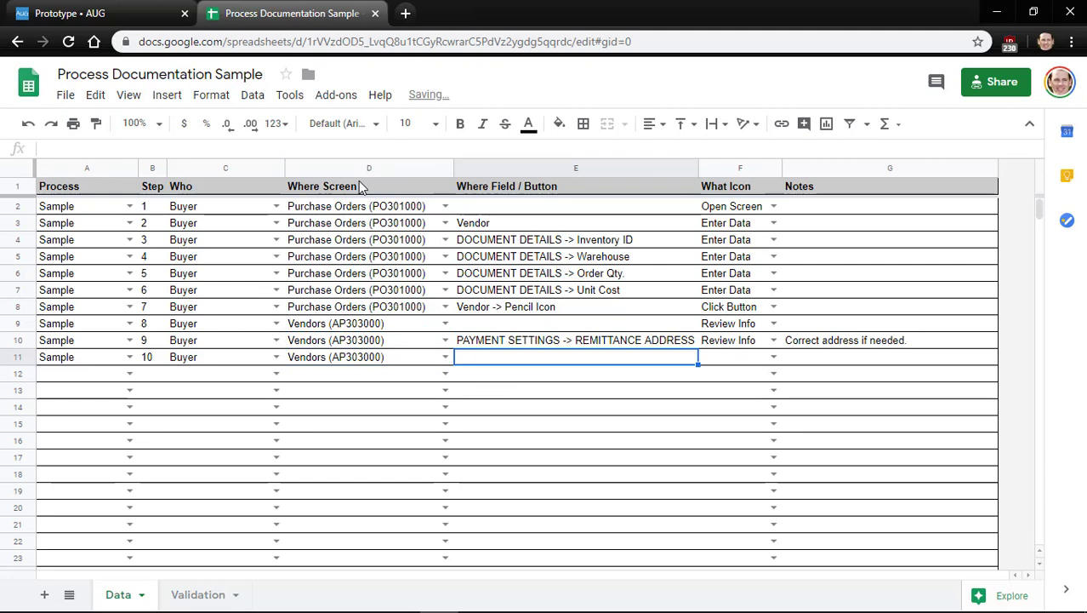
Enter Close Tab as step 10's field and give it the Click Button icon
type("Close Tab")
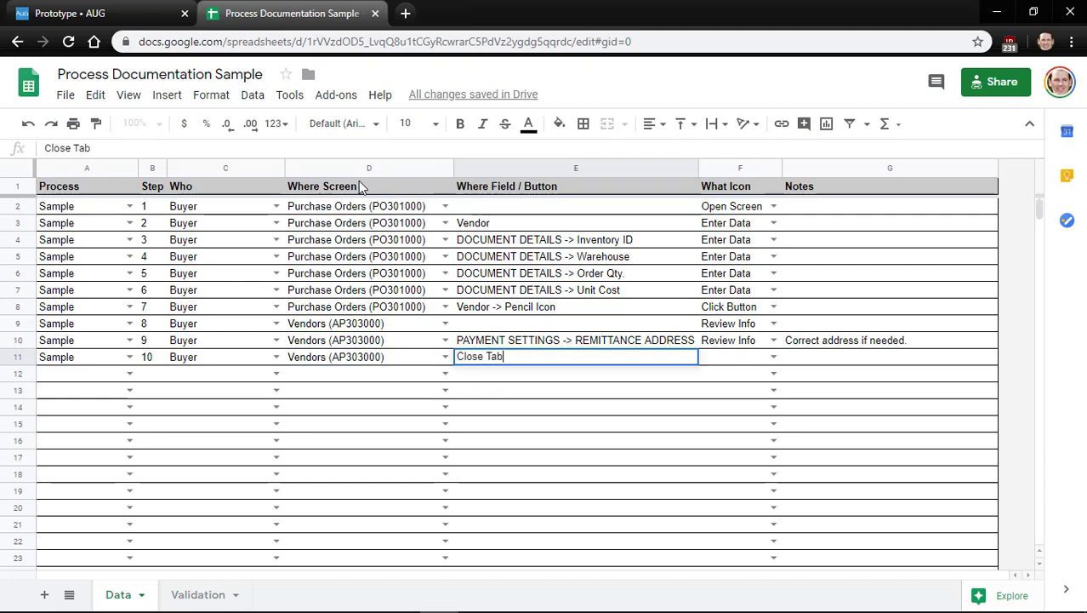
key("Tab")
key("Up")
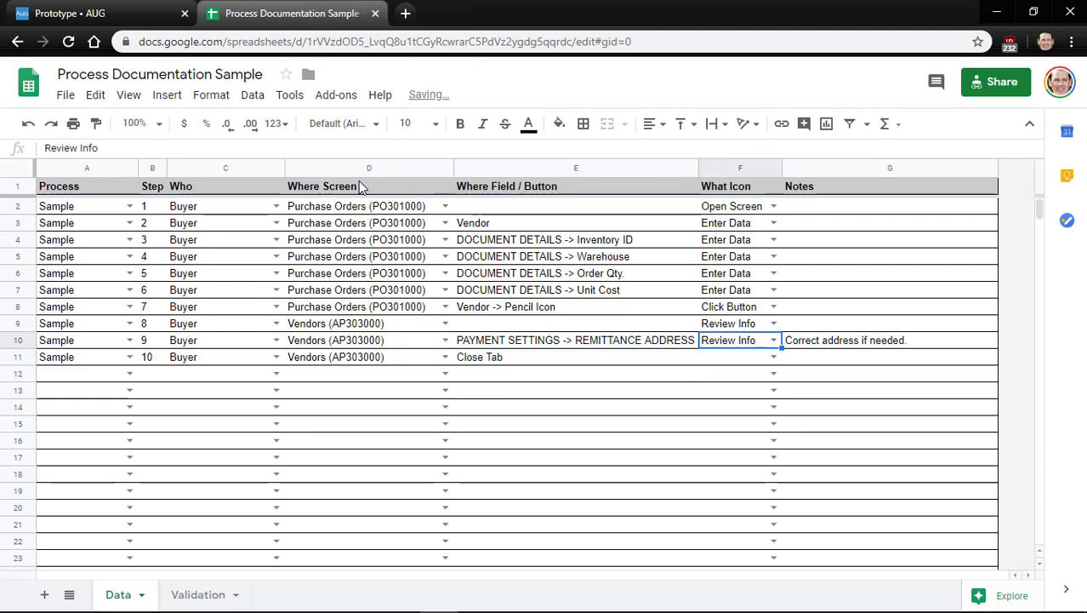
key("Up")
key("Up")
key("ctrl+c")
key("Down")
key("Down")
key("Down")
key("ctrl+v")
Start row 12 as step 11 with process Sample
key("Left")
key("Left")
key("Left")
key("Left")
key("Left")
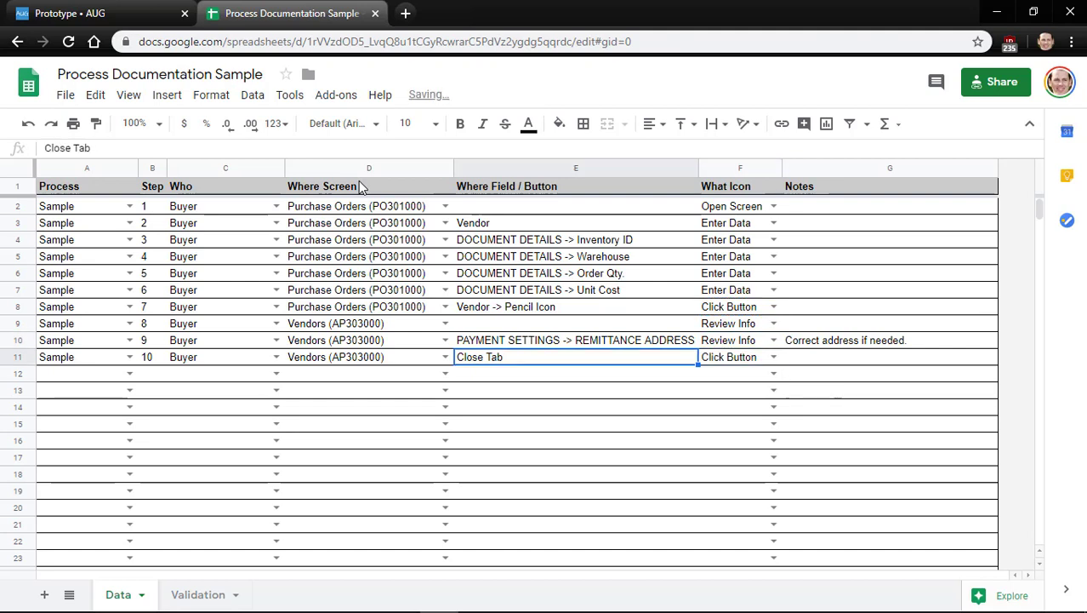
key("ctrl+c")
key("Down")
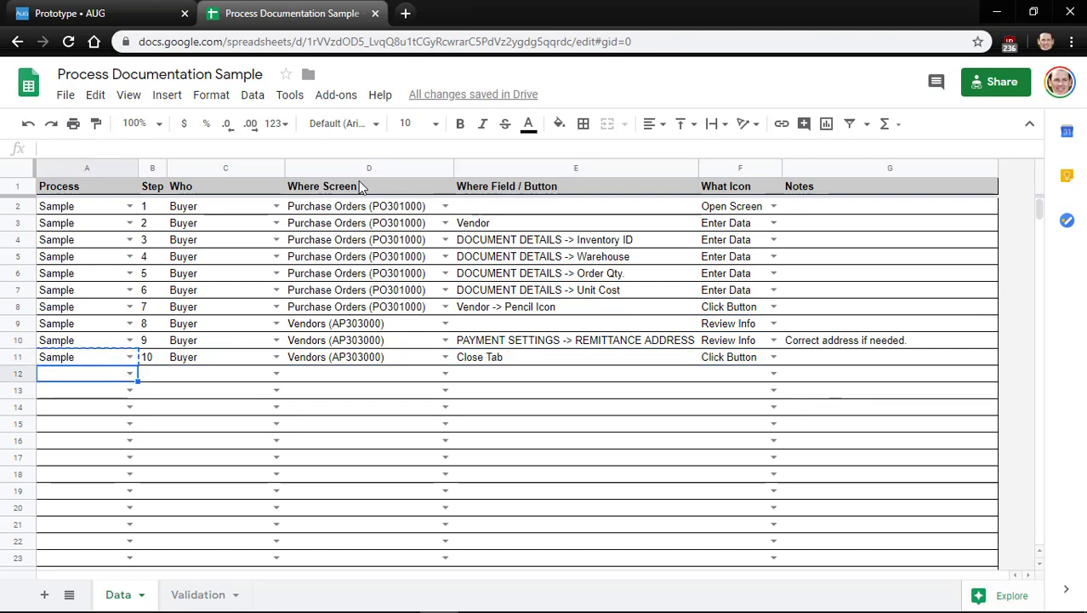
key("ctrl+v")
key("Right")
key("Up")
key("Down")
type("11")
key("Tab")
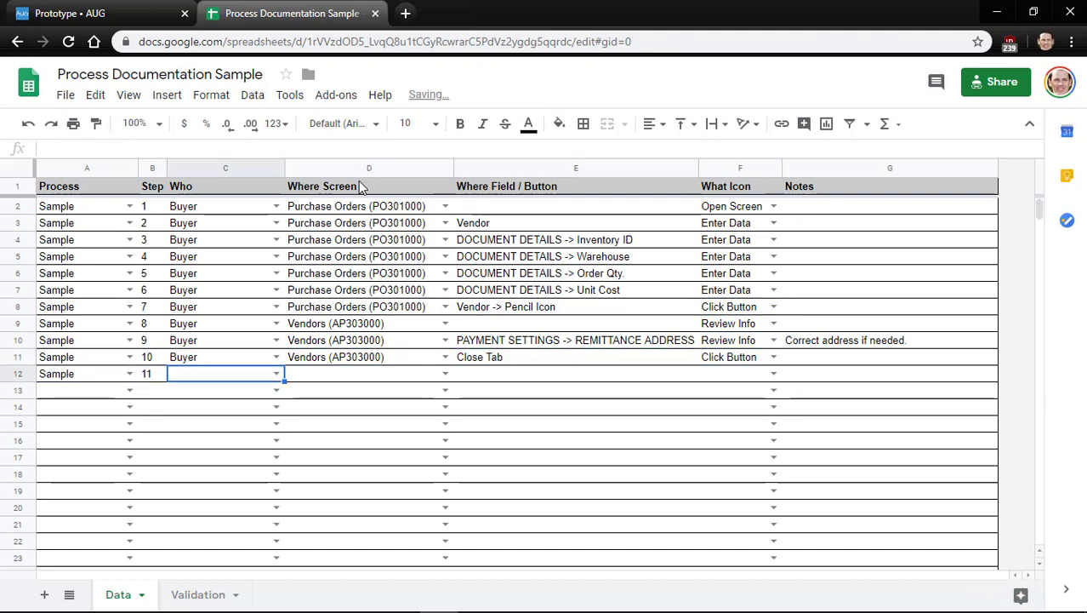
key("alt+Tab")
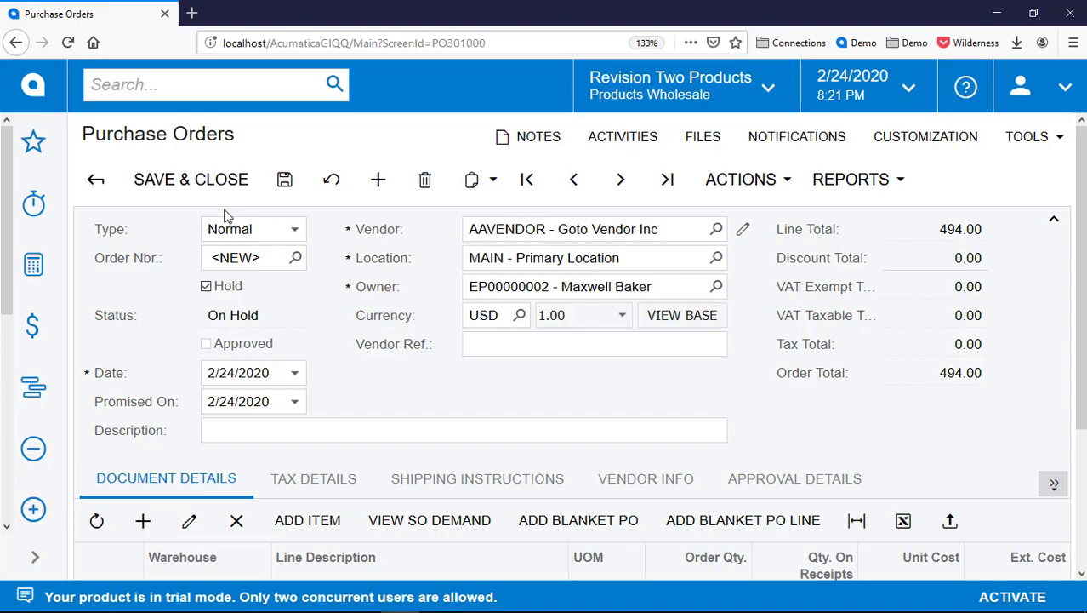
Copy Purchase Orders (PO301000) and Buyer from the rows above into row 12
key("alt+Tab")
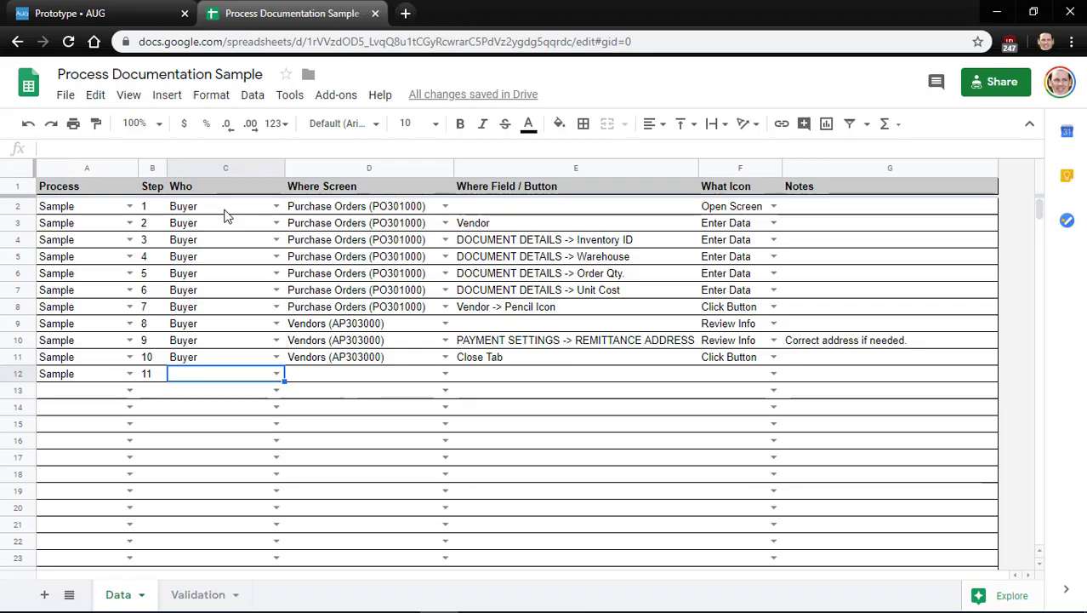
key("Up")
key("Right")
key("Up")
key("Up")
key("Up")
key("ctrl+c")
key("Down")
key("Down")
key("Down")
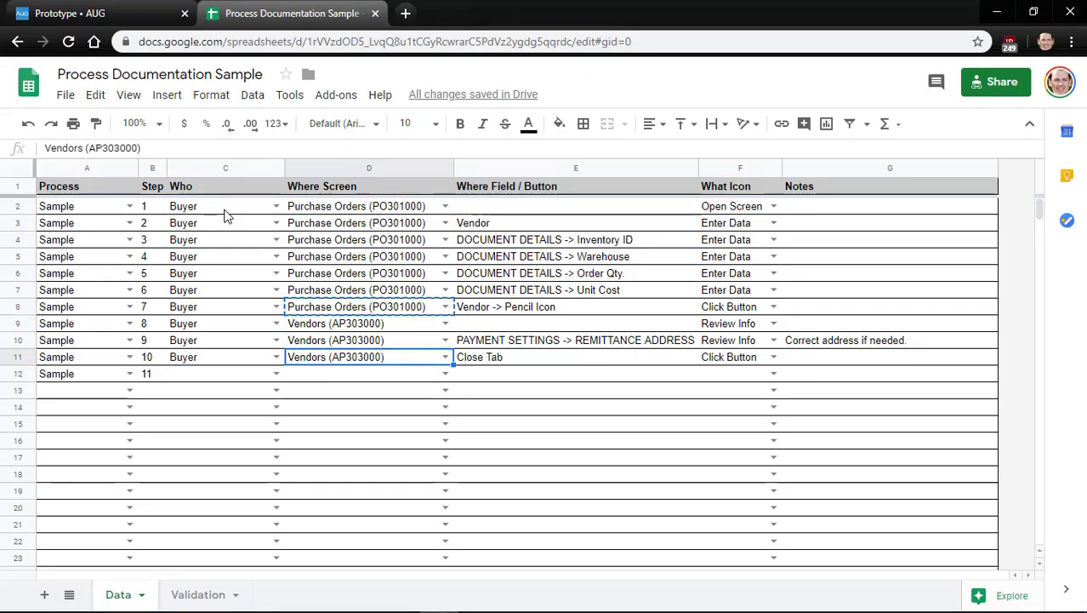
key("Down")
key("ctrl+v")
key("Left")
key("Up")
key("ctrl+c")
Paste Review Info into row 12's icon cell for step 11
key("Down")
key("ctrl+v")
key("Right")
key("Right")
key("Right")
key("Right")
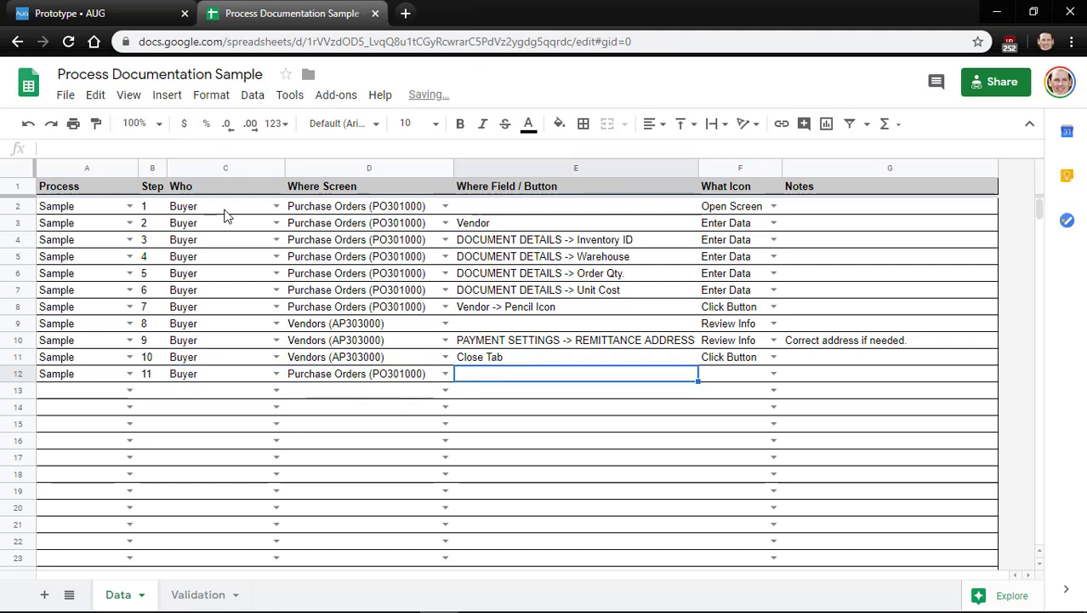
key("Left")
key("Left")
key("Up")
key("Right")
key("Up")
key("ctrl+c")
key("Down")
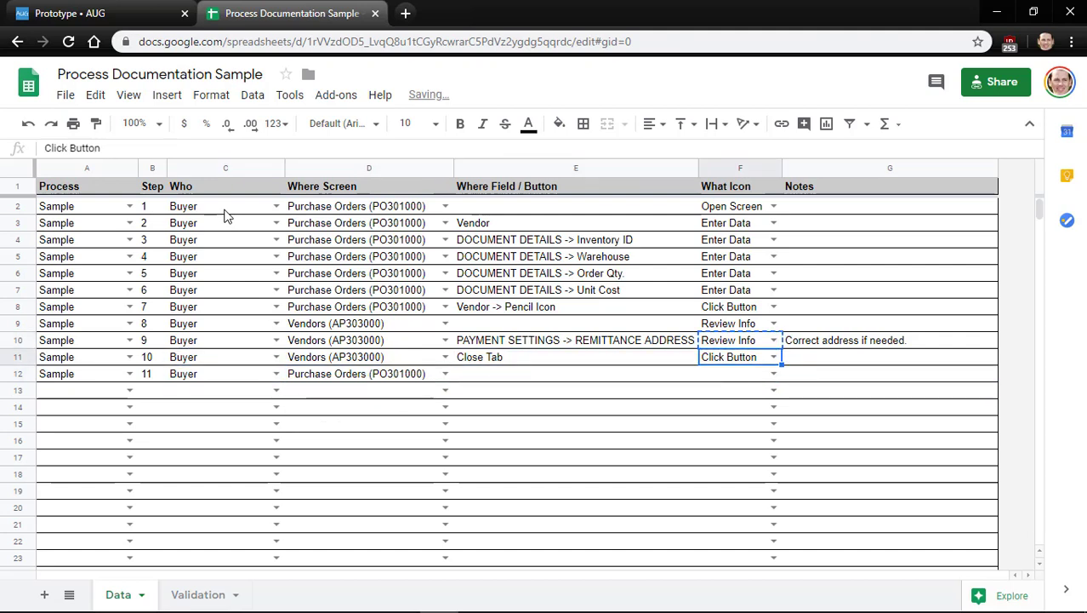
key("Down")
key("ctrl+v")
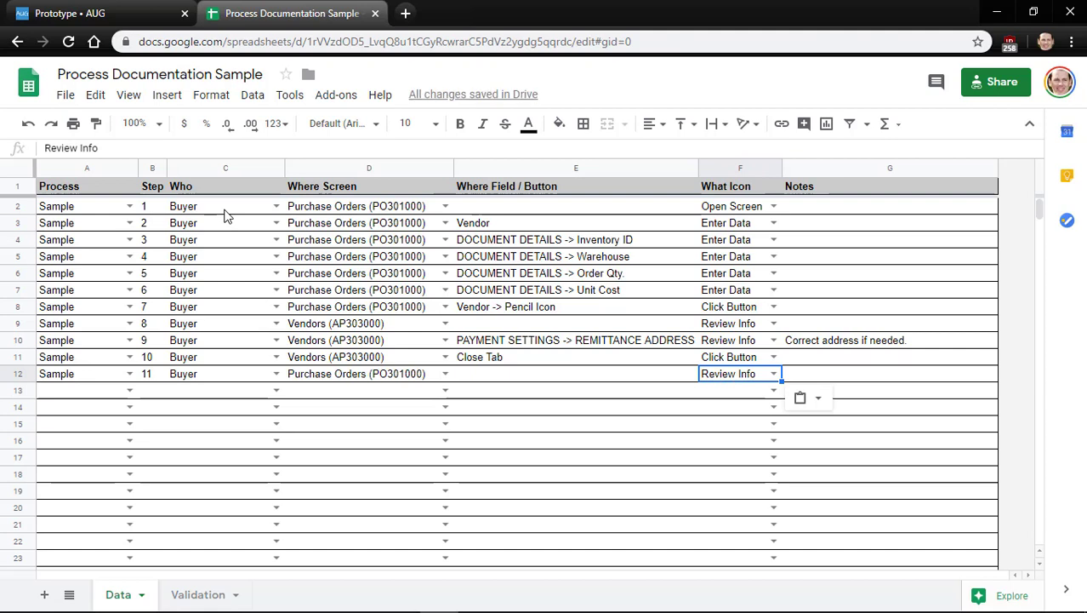
key("Left")
key("Left")
key("Left")
key("Left")
key("Left")
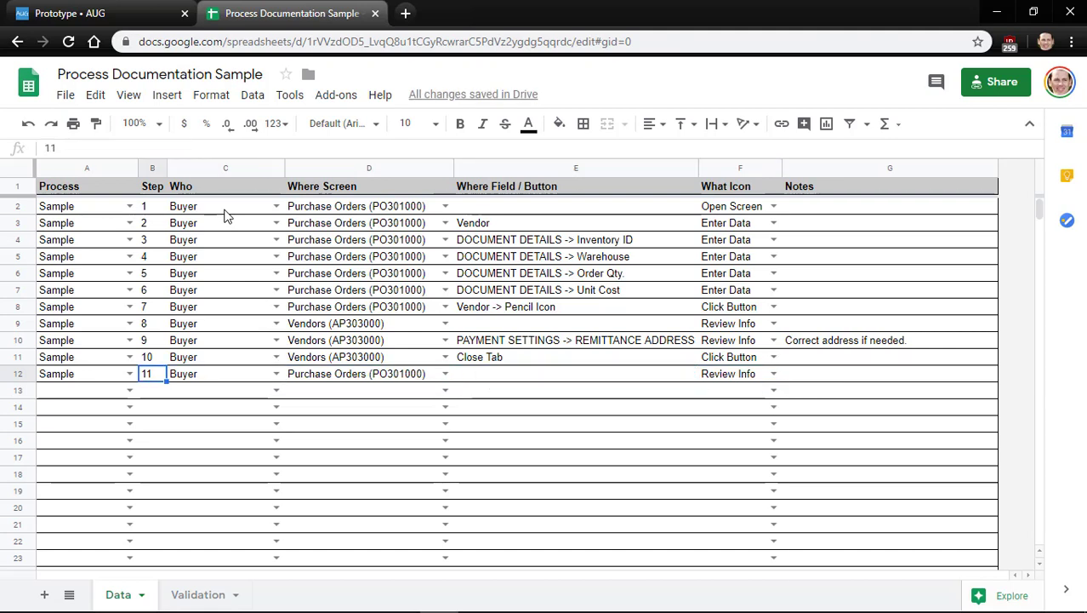
Print the purchase order from the ERP's reports list
key("alt+Tab")
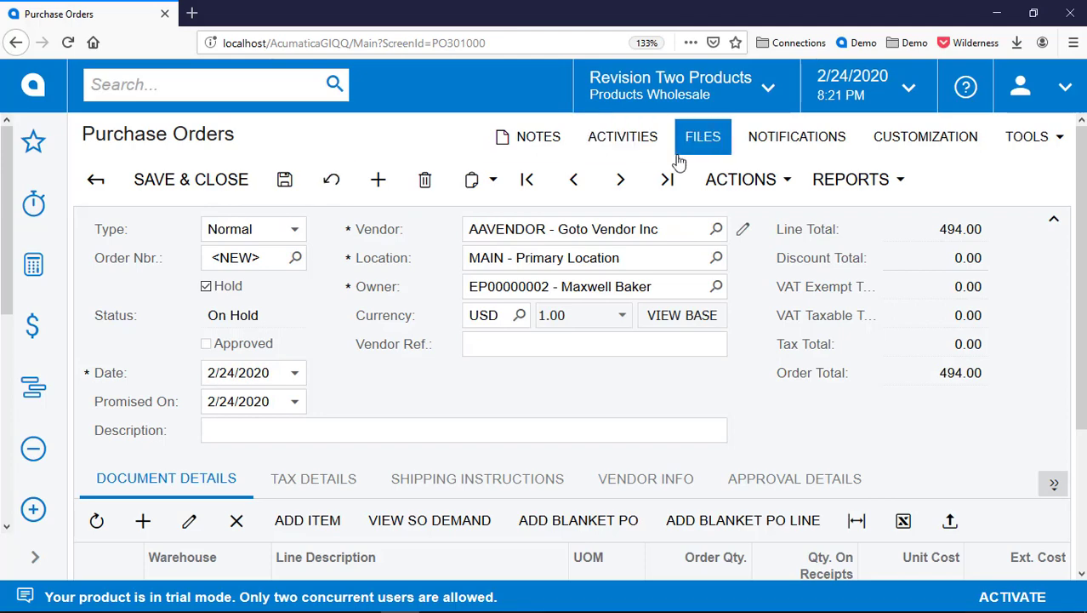
left_click(855, 179)
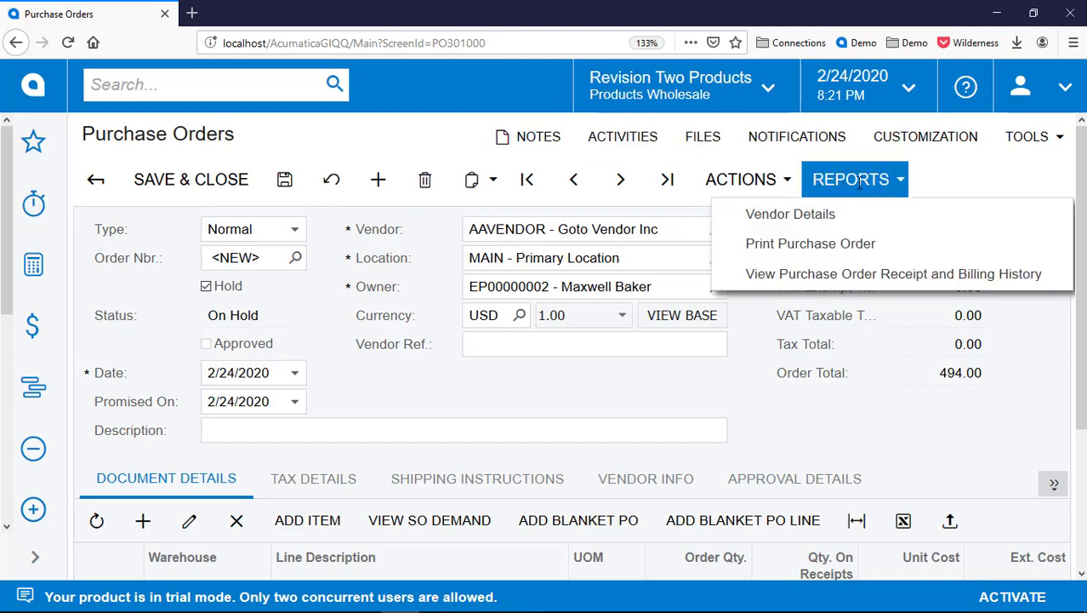
left_click(862, 244)
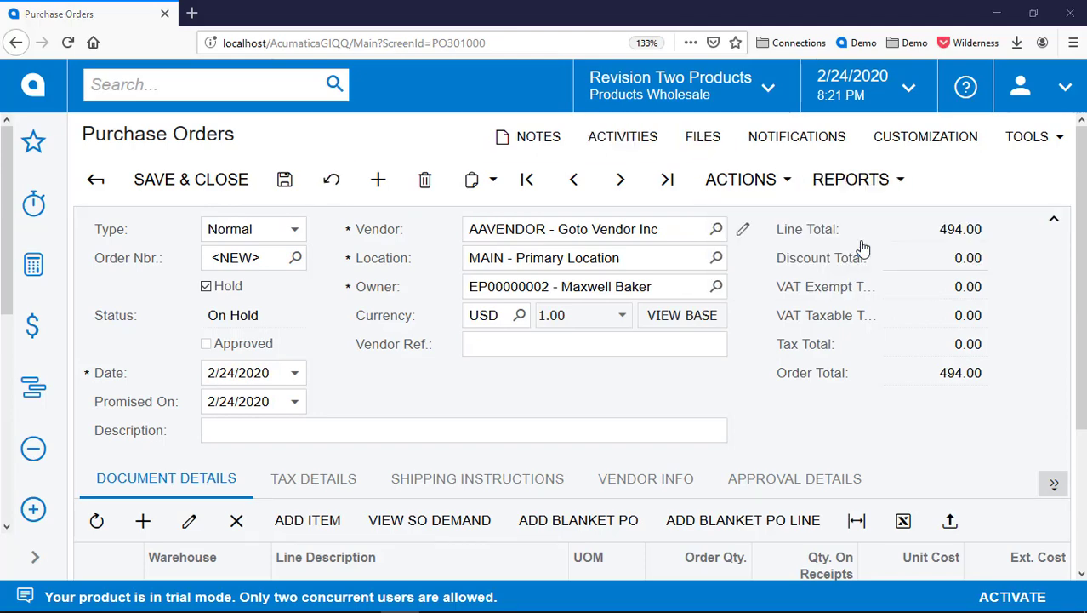
key("alt+Tab")
Fill row 13 with Sample, step 12, Buyer and Purchase Orders (PO301000)
key("Down")
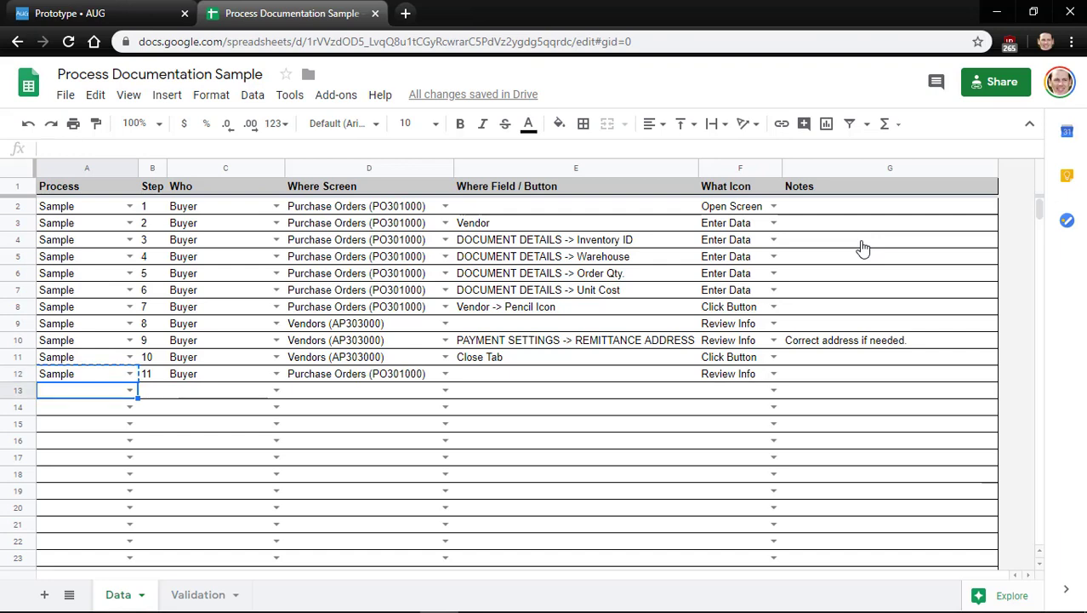
type("Sample")
key("Tab")
type("12")
key("Tab")
key("Up")
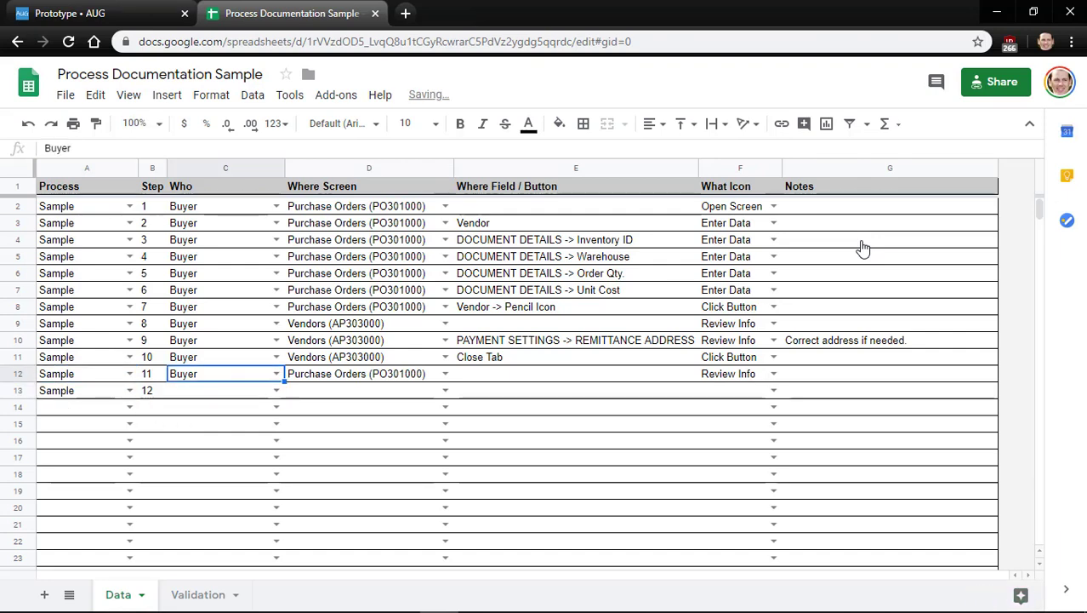
key("shift+Right")
key("ctrl+c")
key("Down")
key("ctrl+v")
Enter 'REPORTS -> Print Purchase Order' as the field and choose the Click Button icon
key("Right")
key("Right")
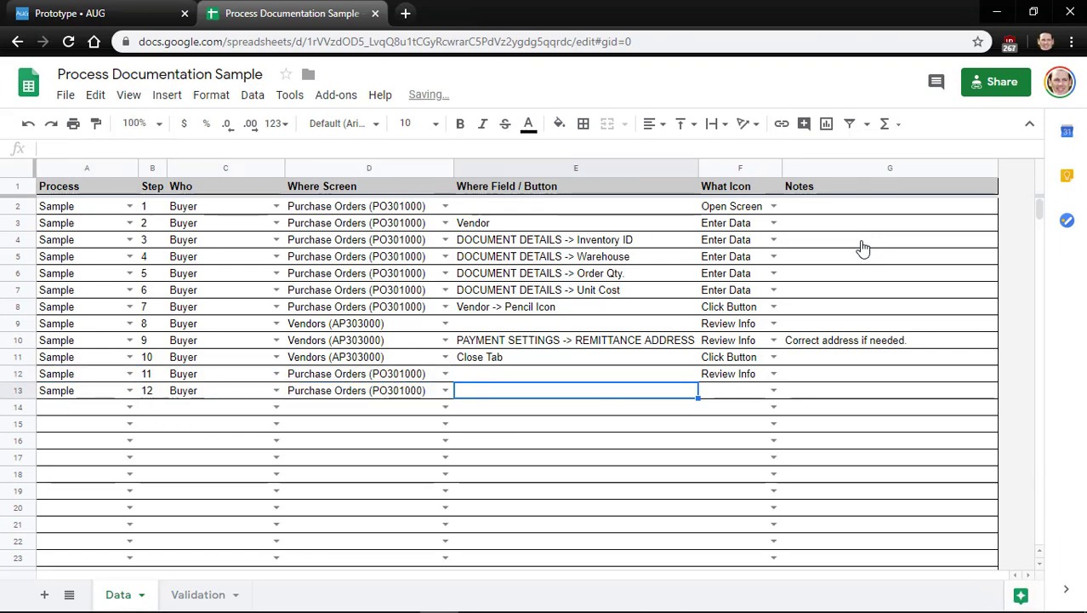
type("REPORTS -> P")
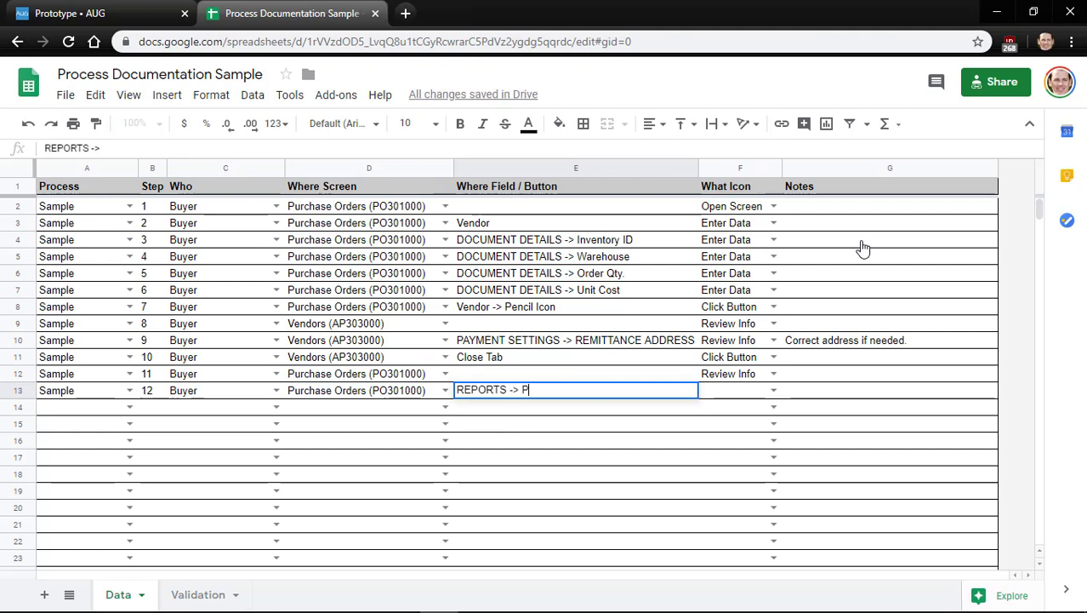
type("rint Purchase Or")
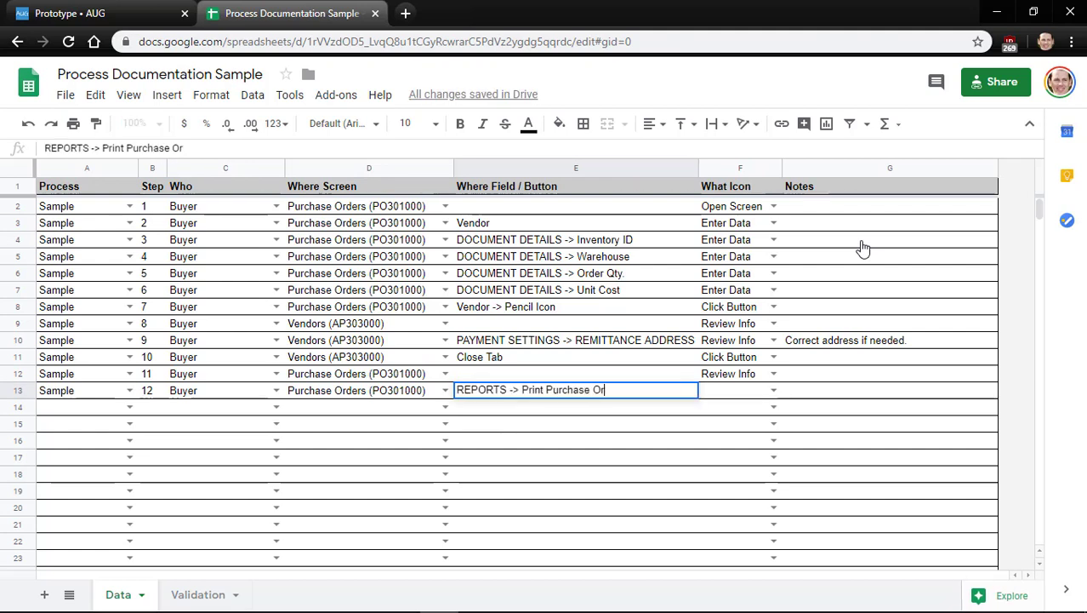
type("der")
key("Tab")
key("Return")
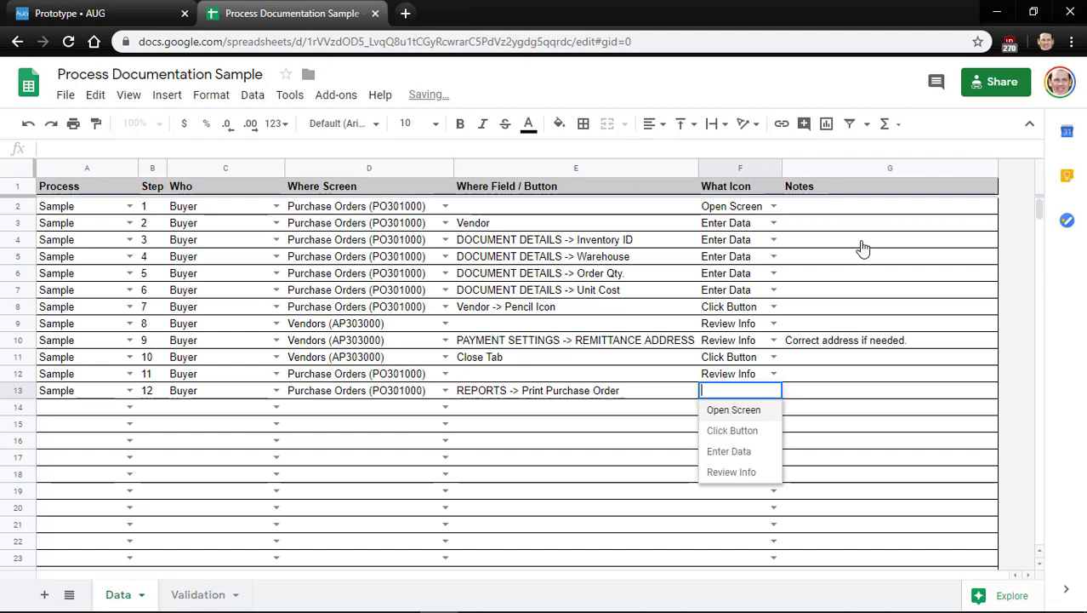
key("Down")
key("Down")
key("Up")
key("Return")
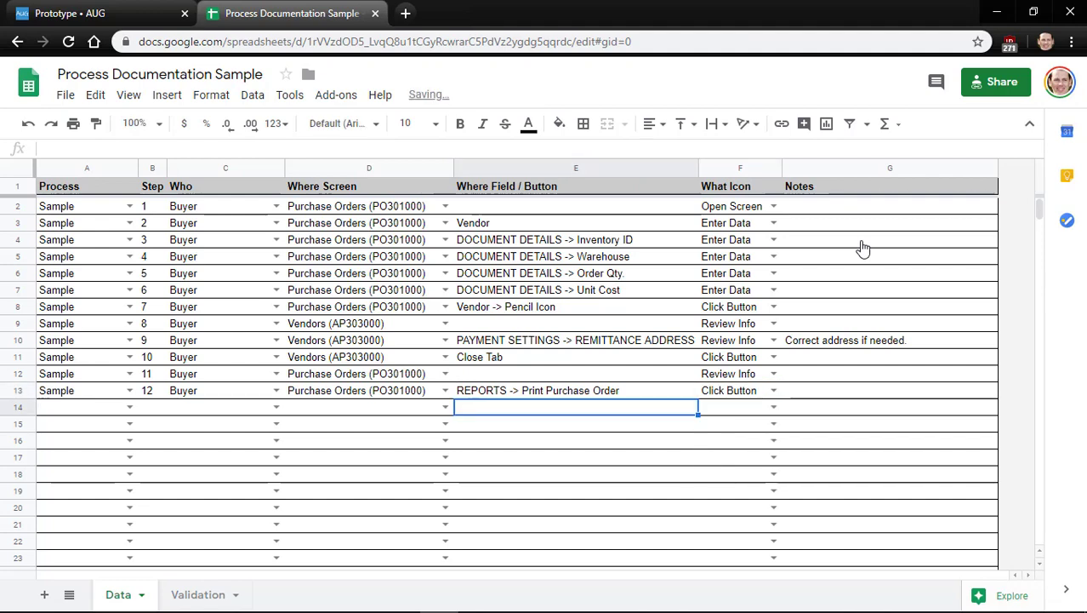
key("alt+Tab")
scroll(584, 378, "down", 4)
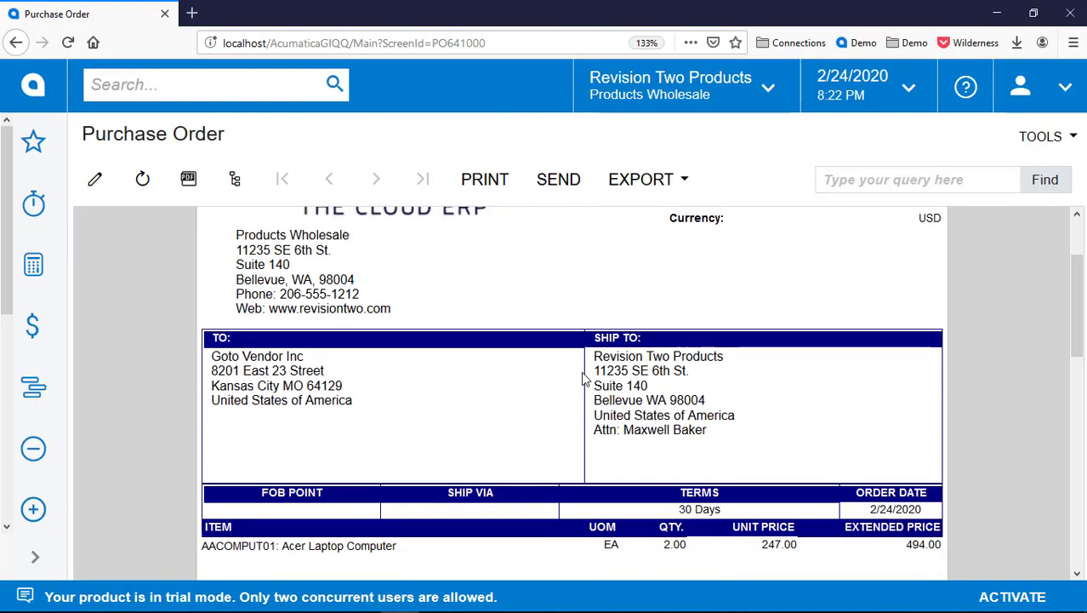
scroll(583, 378, "up", 3)
scroll(584, 378, "down", 2)
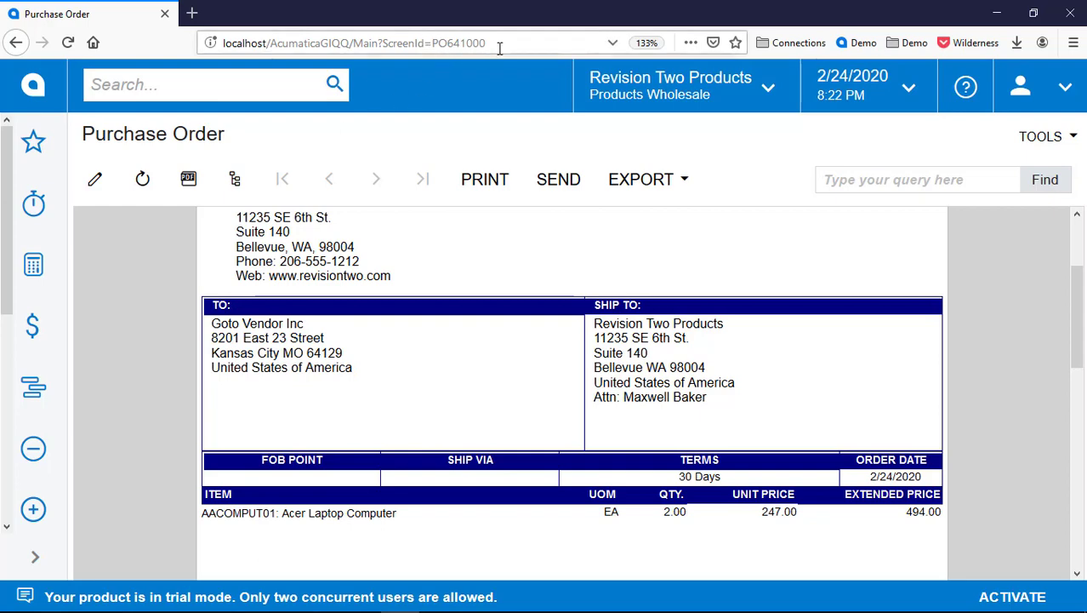
Start row 14 with process Sample, step number 13 and Buyer
key("alt+Tab")
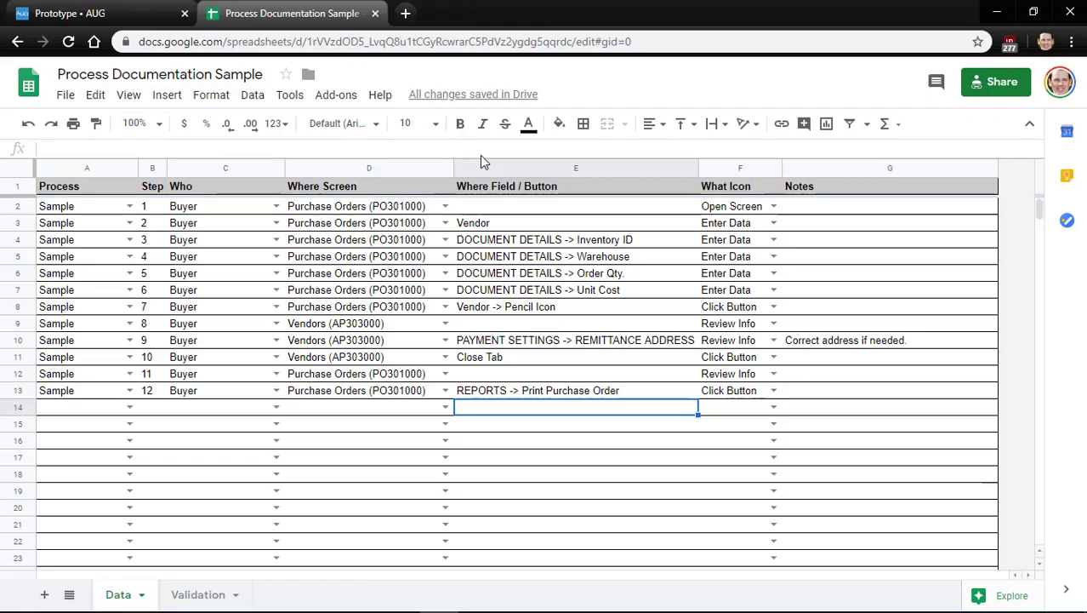
key("Left")
key("Left")
key("Left")
key("Left")
key("Left")
key("Up")
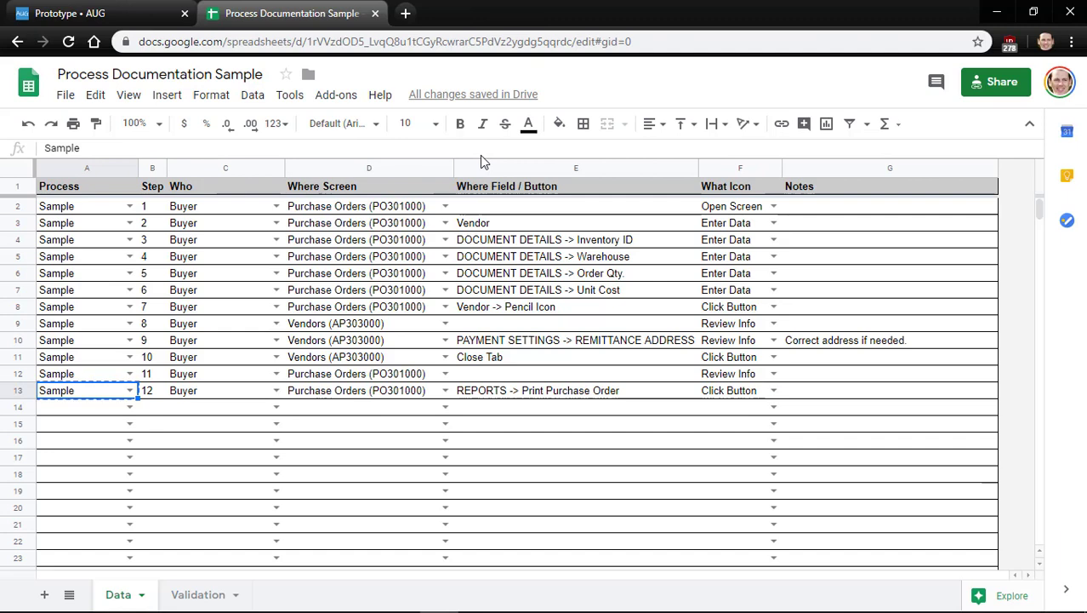
key("Down")
key("ctrl+v")
key("Right")
type("13")
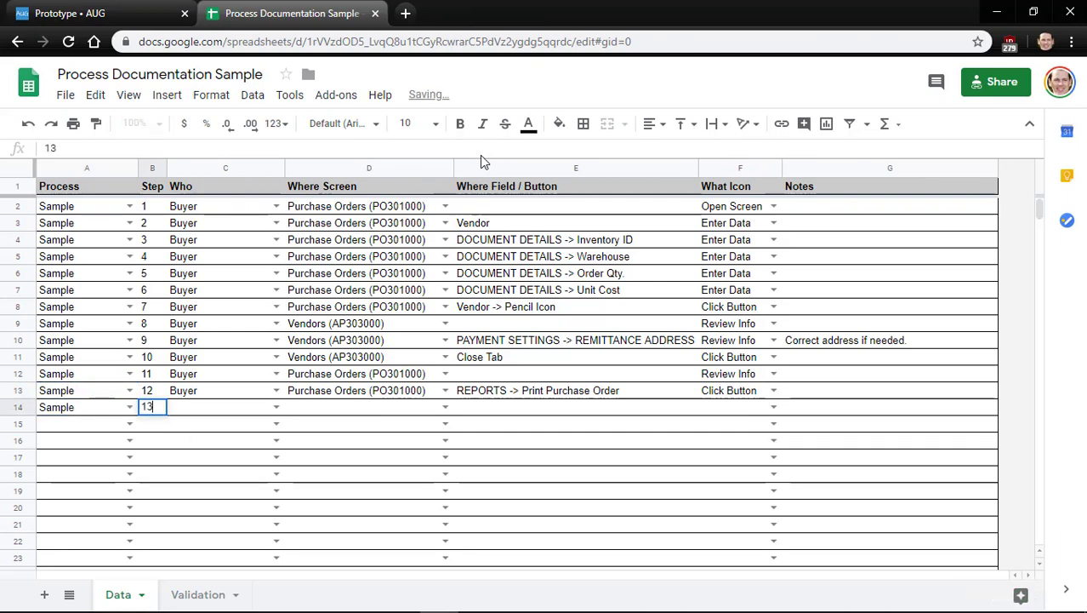
key("Tab")
key("Up")
key("ctrl+c")
key("Down")
key("ctrl+v")
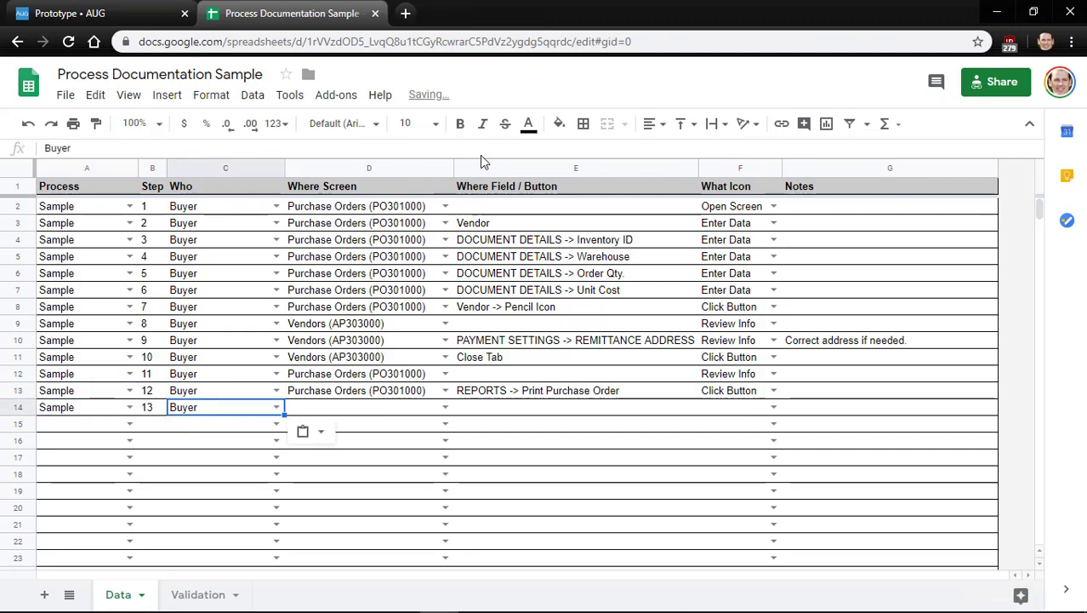
Set step 13's screen to Purchase Order (PO641000) and its icon to Review Info
key("Tab")
key("Return")
key("Down")
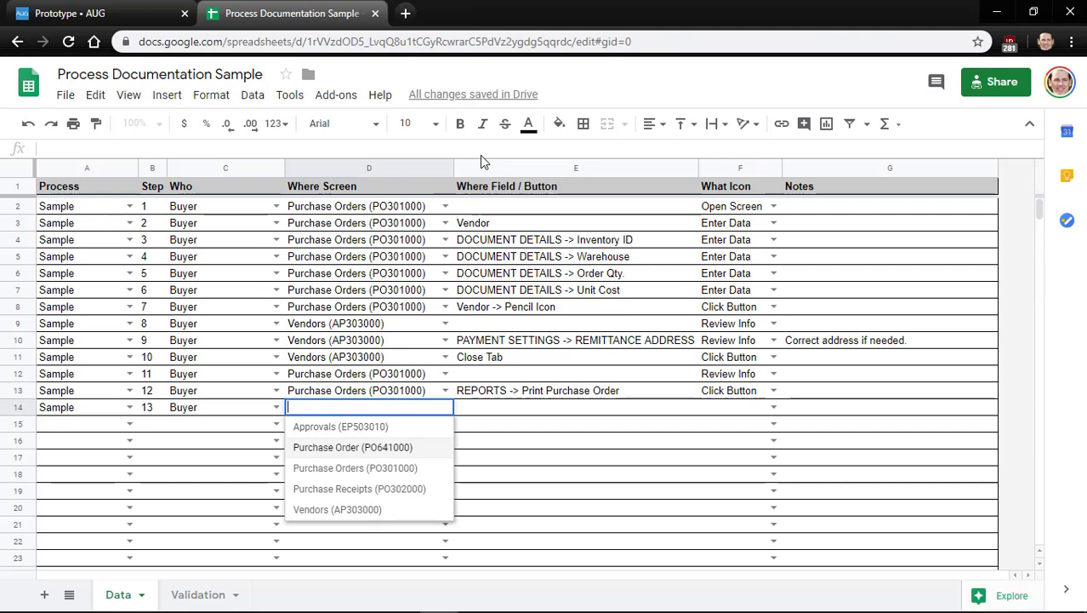
key("Return")
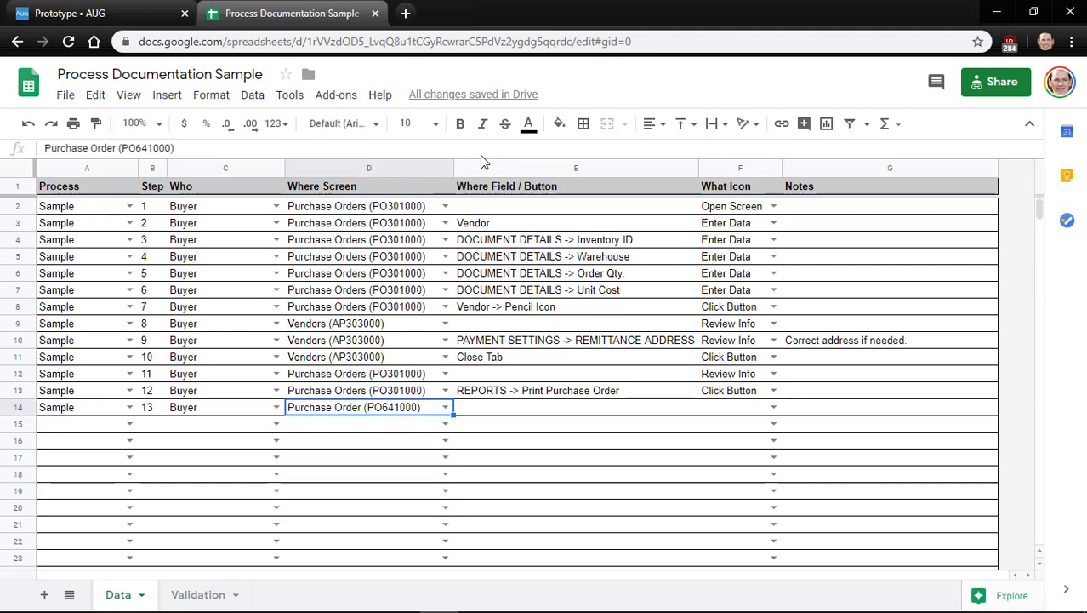
key("Tab")
key("Tab")
key("Up")
key("Up")
key("ctrl+c")
key("Down")
key("Down")
key("ctrl+v")
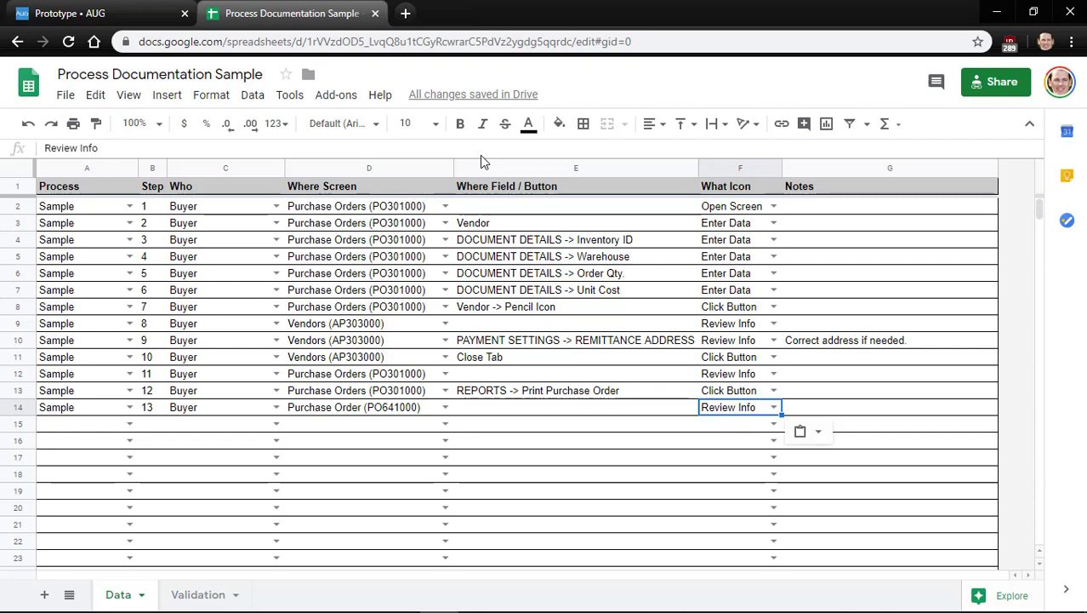
key("Left")
key("Left")
key("Left")
key("Up")
key("Right")
key("Right")
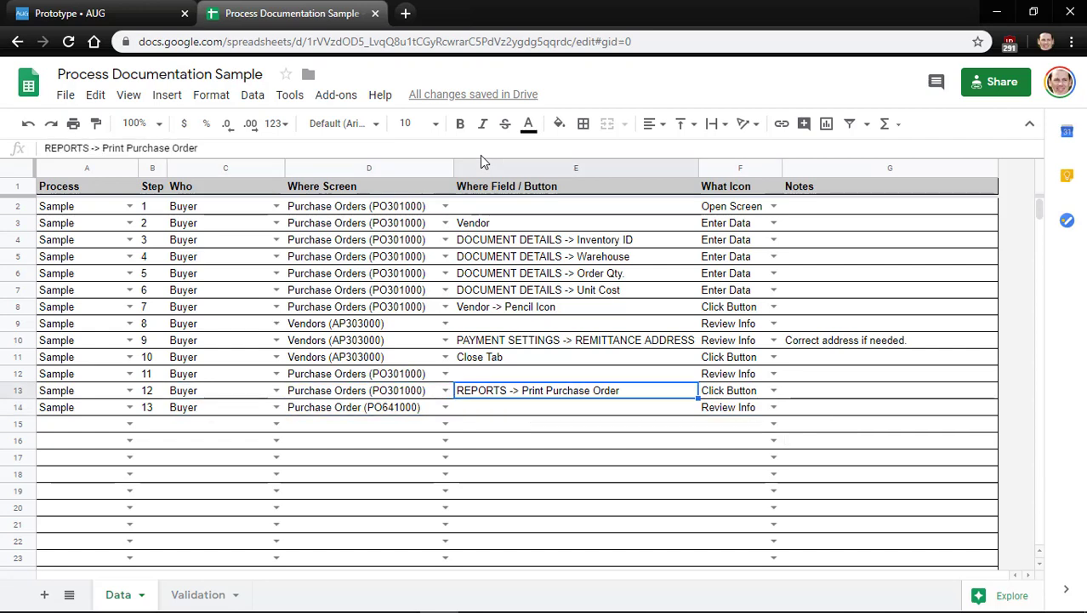
key("Down")
Start row 15 with process Sample, step number 14 and Buyer
key("Right")
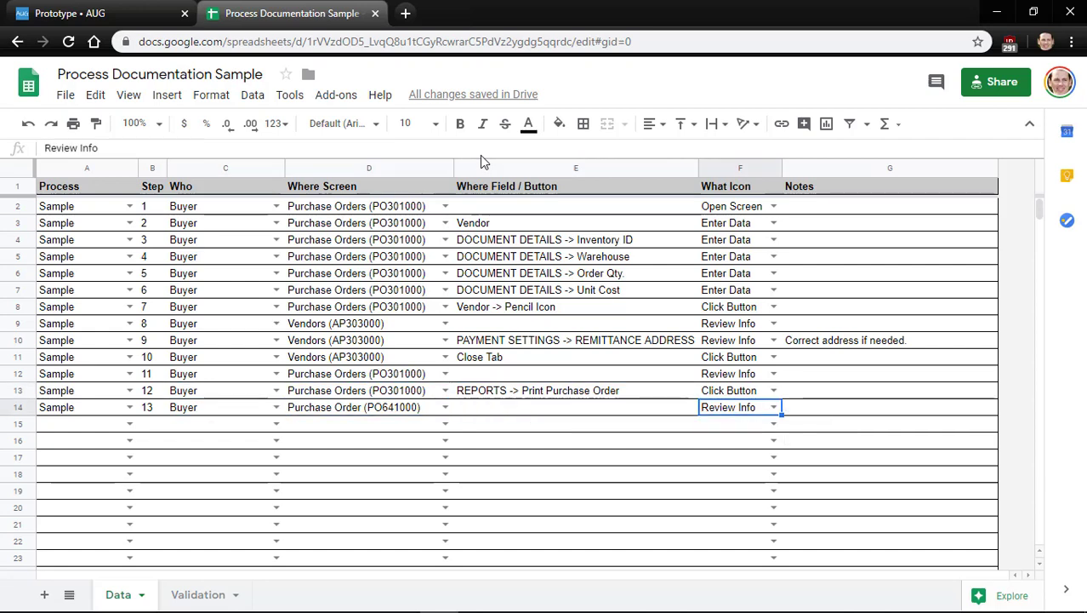
key("Left")
key("Left")
key("Left")
key("Left")
key("Left")
key("ctrl+c")
key("Down")
key("ctrl+v")
key("Right")
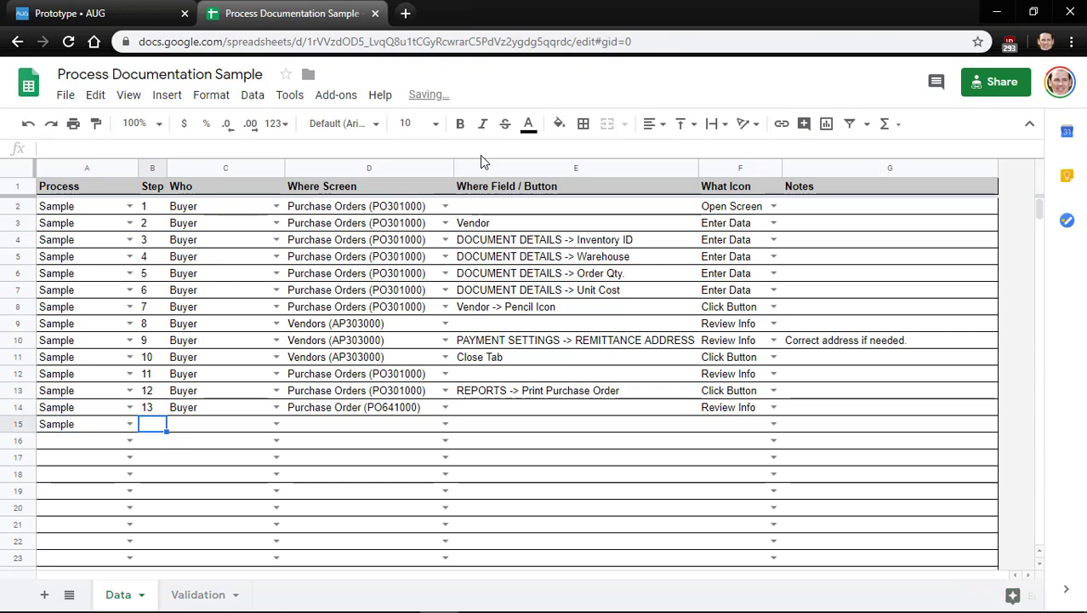
type("14")
key("Tab")
key("Up")
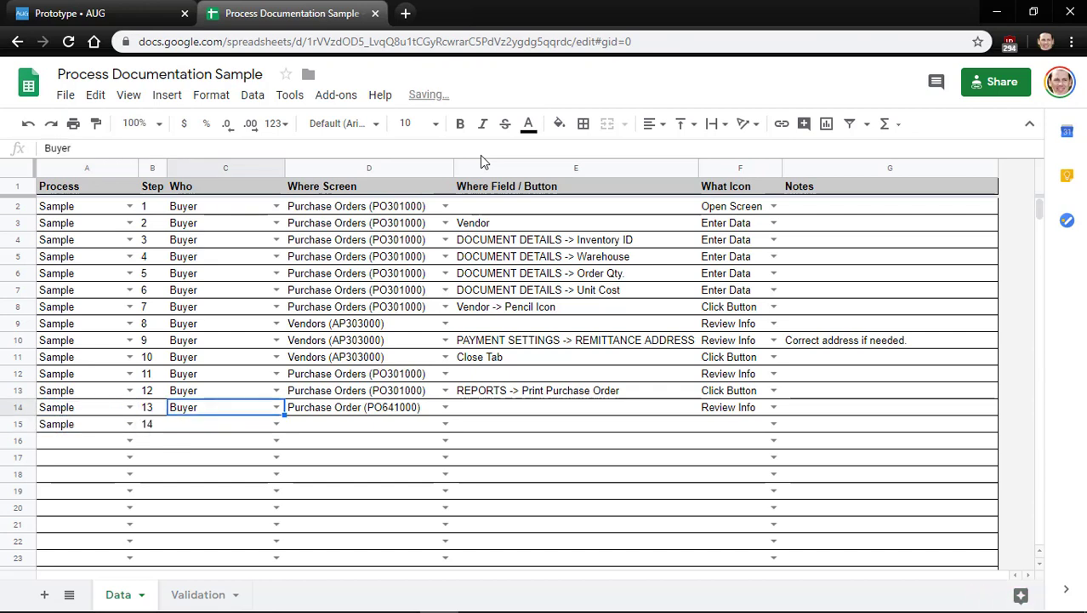
key("ctrl+c")
key("Down")
key("ctrl+v")
Give step 14 the Purchase Order (PO641000) screen and 'All field' as its field
key("Right")
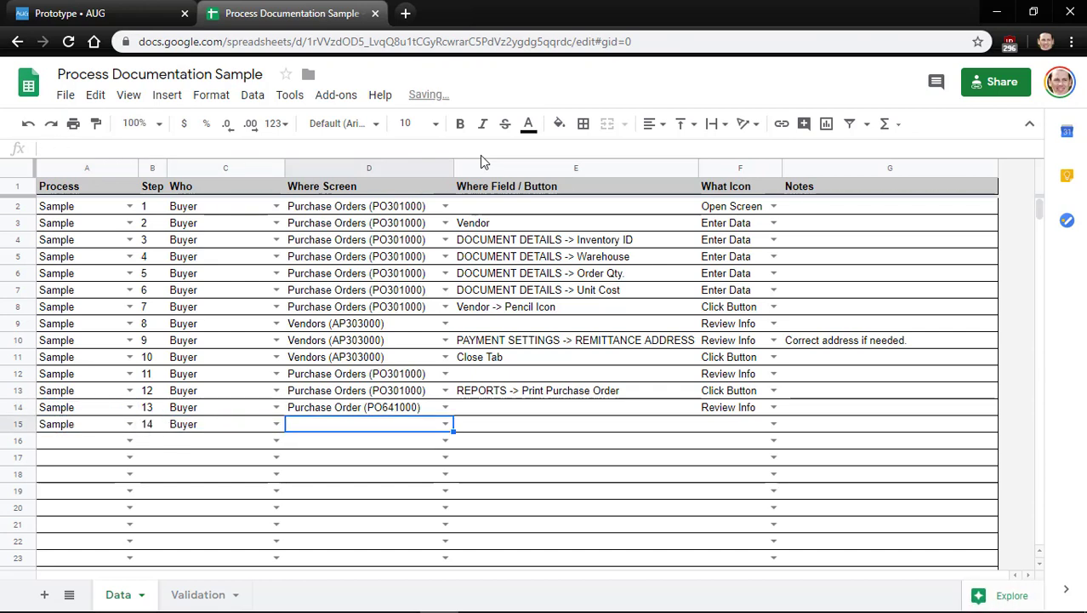
key("Up")
key("ctrl+c")
key("Down")
key("ctrl+v")
key("Right")
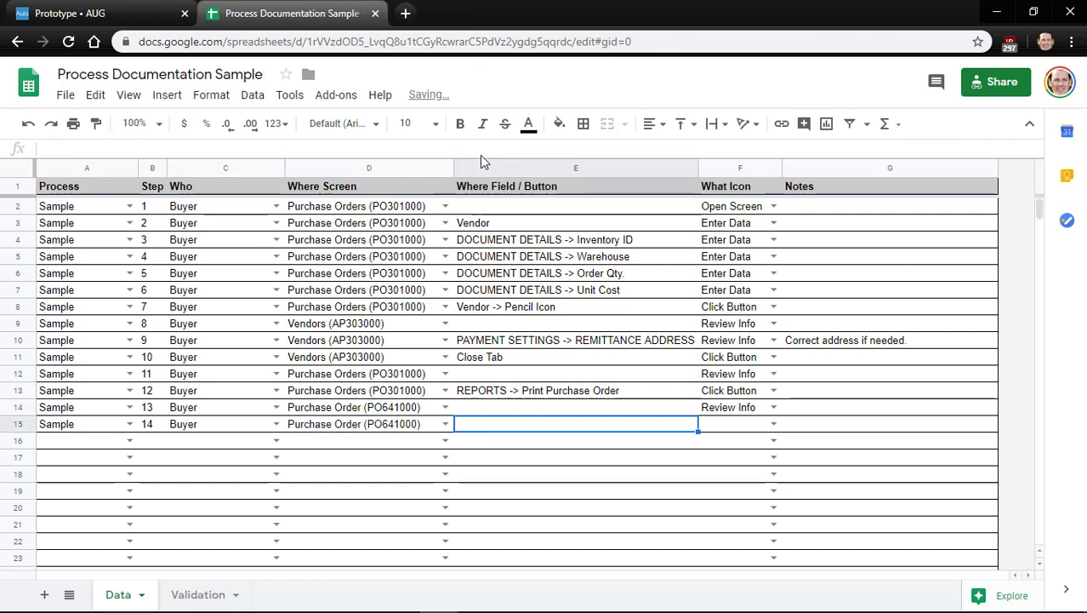
type("All fi")
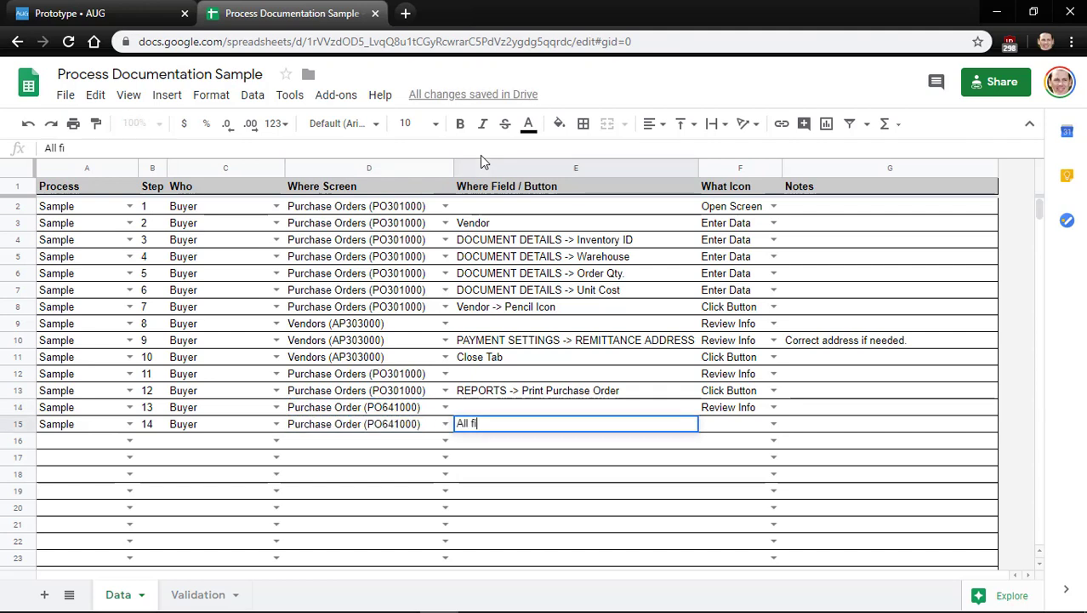
type("eld")
key("Tab")
Add the Review Info icon and the note 'Review to ensure accuracy.' to step 14
key("Up")
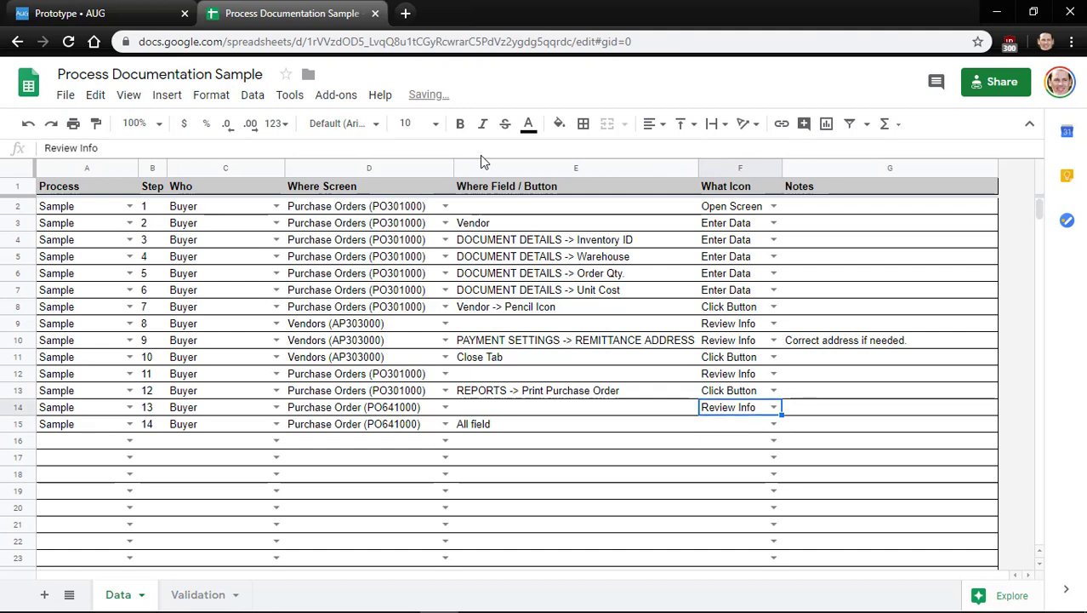
key("ctrl+c")
key("Down")
key("ctrl+v")
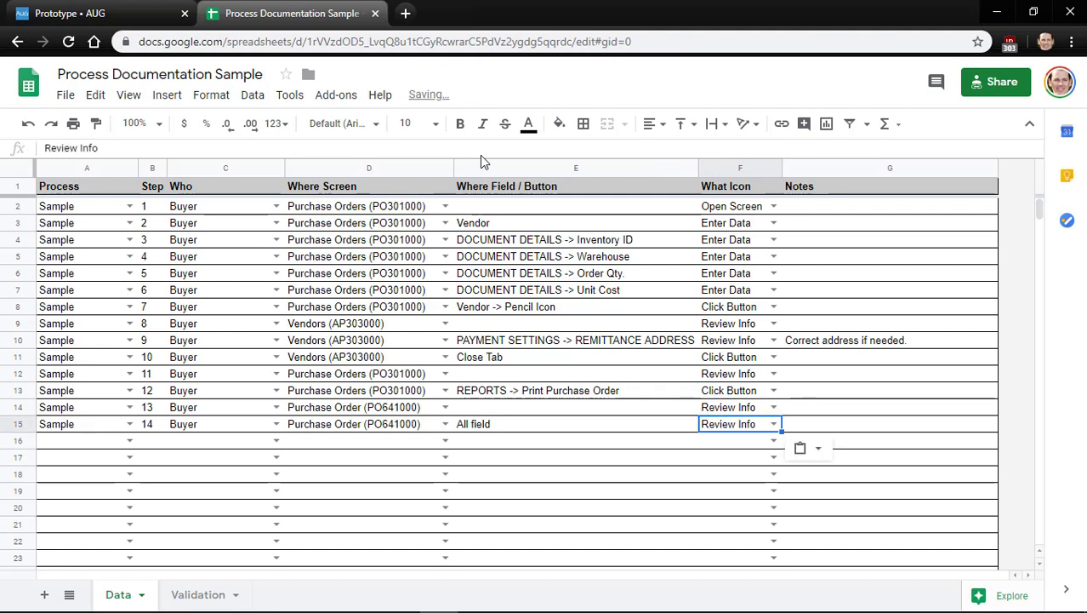
key("Tab")
type("Review ")
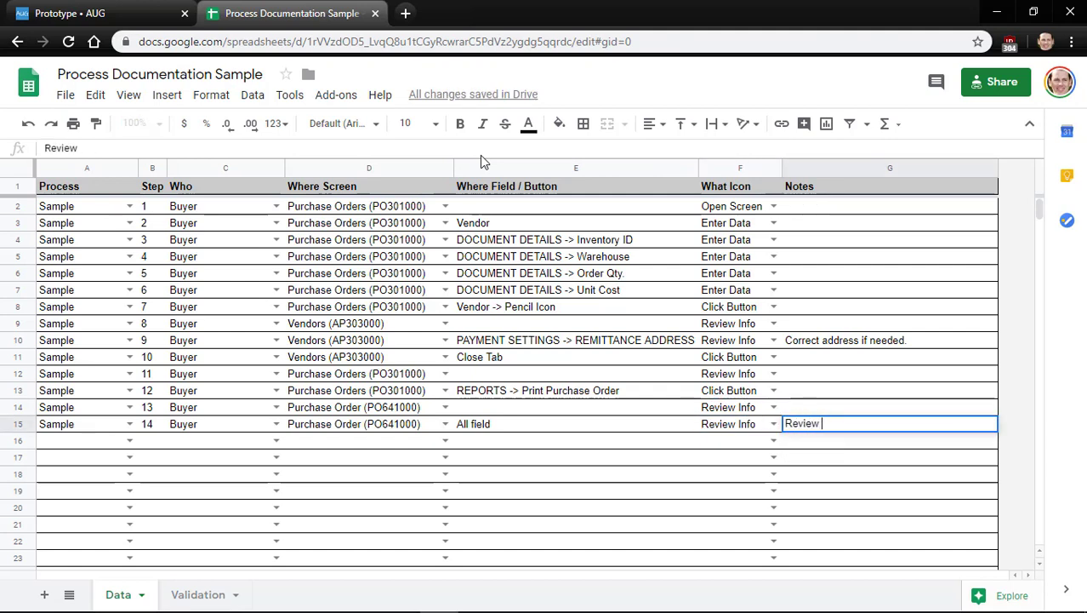
type("to ensure accuracy.")
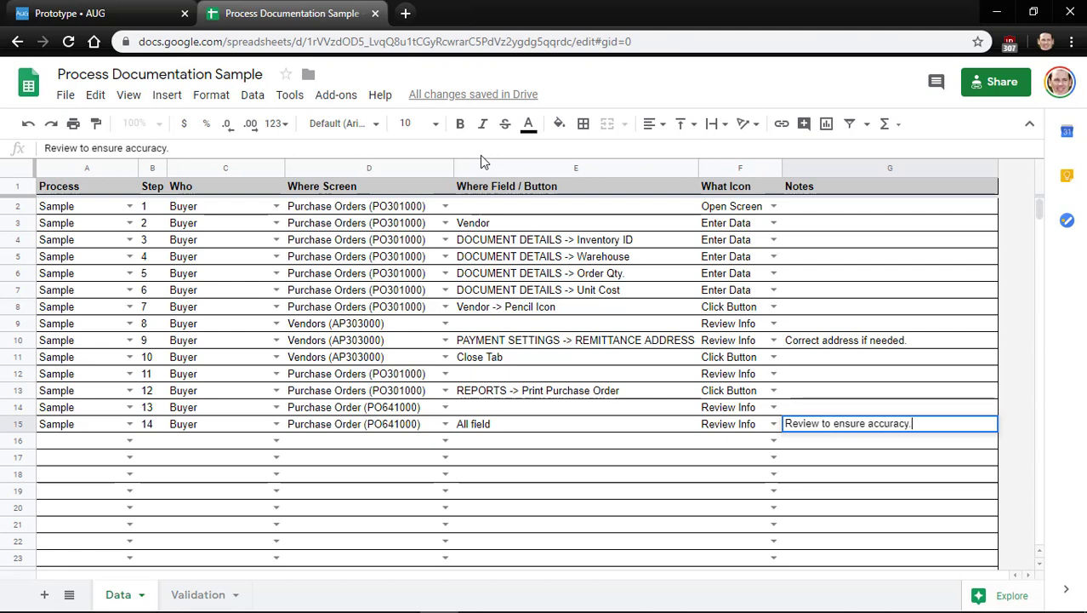
key("Return")
key("Left")
key("Left")
key("Left")
key("Left")
key("Left")
key("Left")
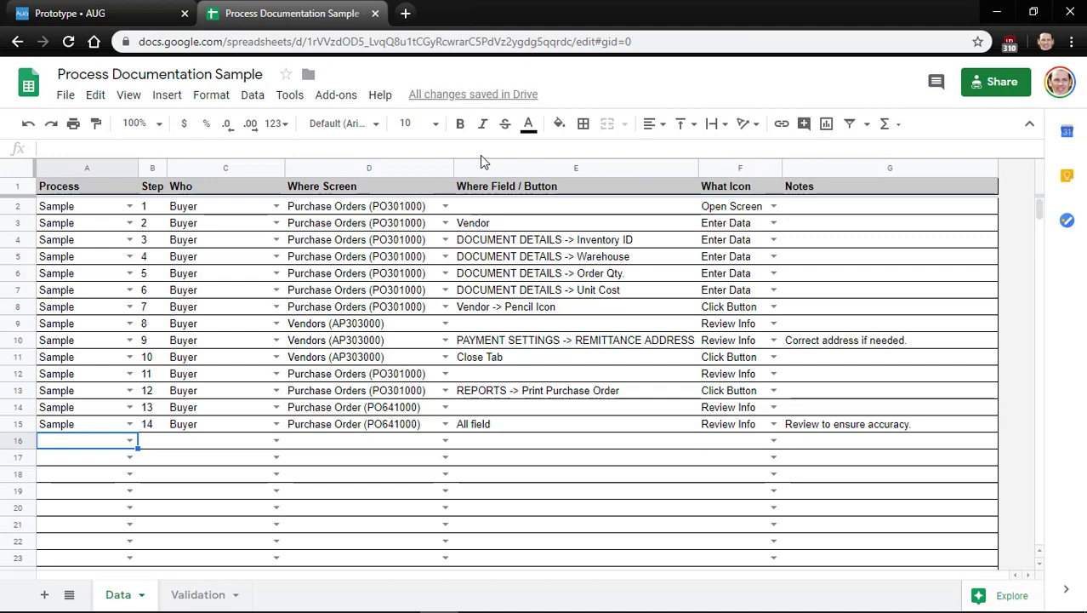
left_click(96, 9)
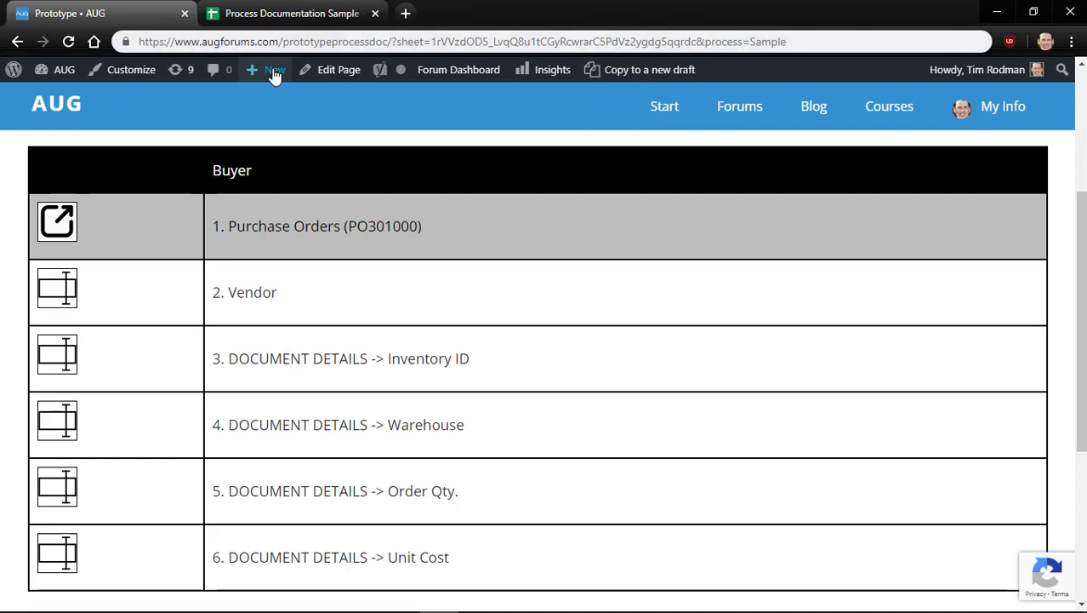
left_click(69, 42)
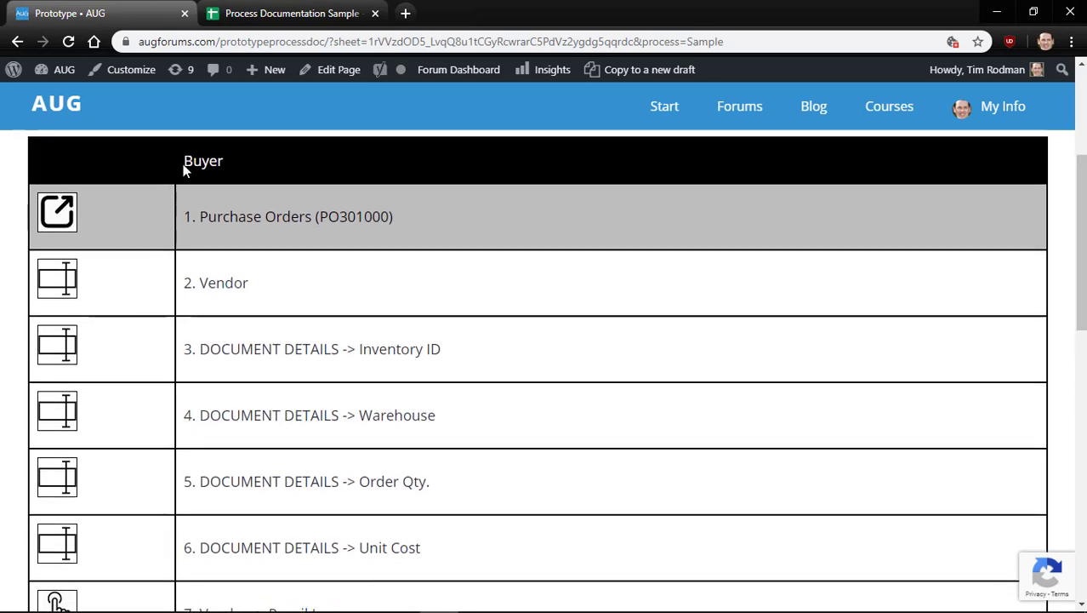
scroll(286, 222, "down", 3)
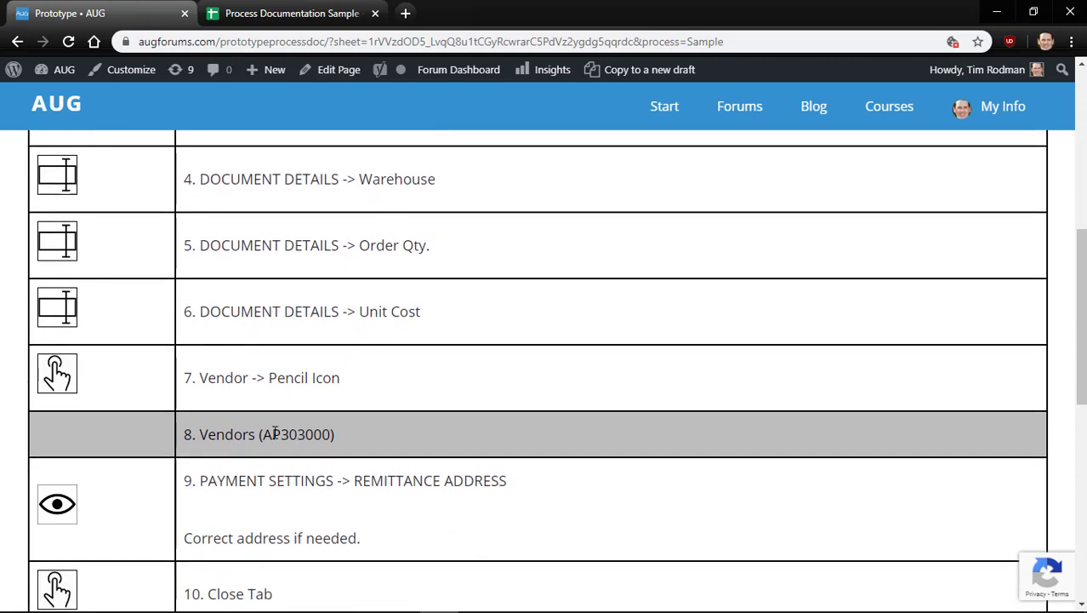
left_click_drag(201, 438, 351, 437)
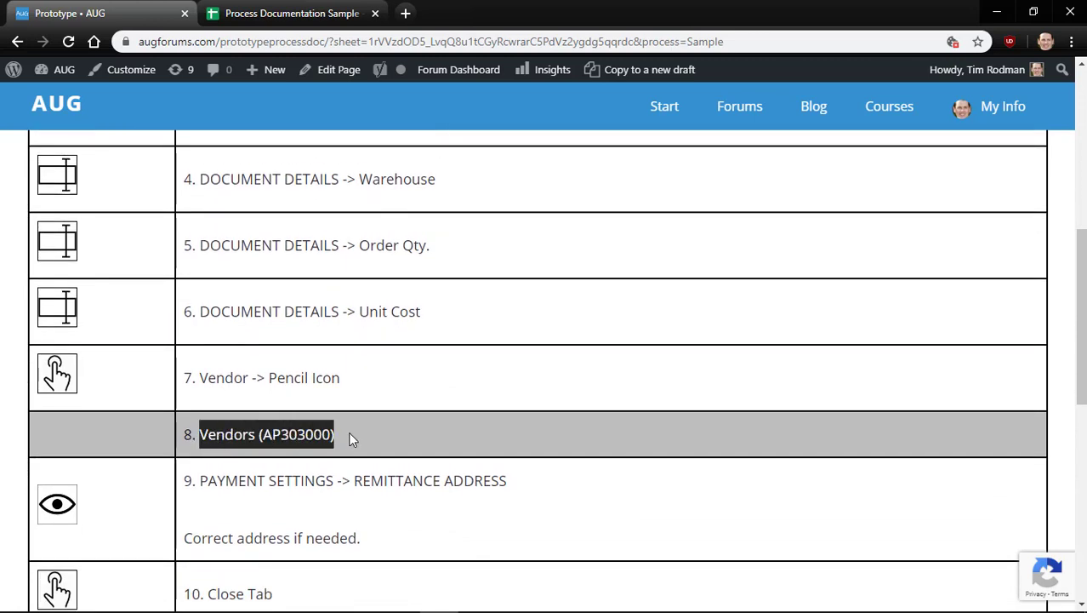
left_click(54, 429)
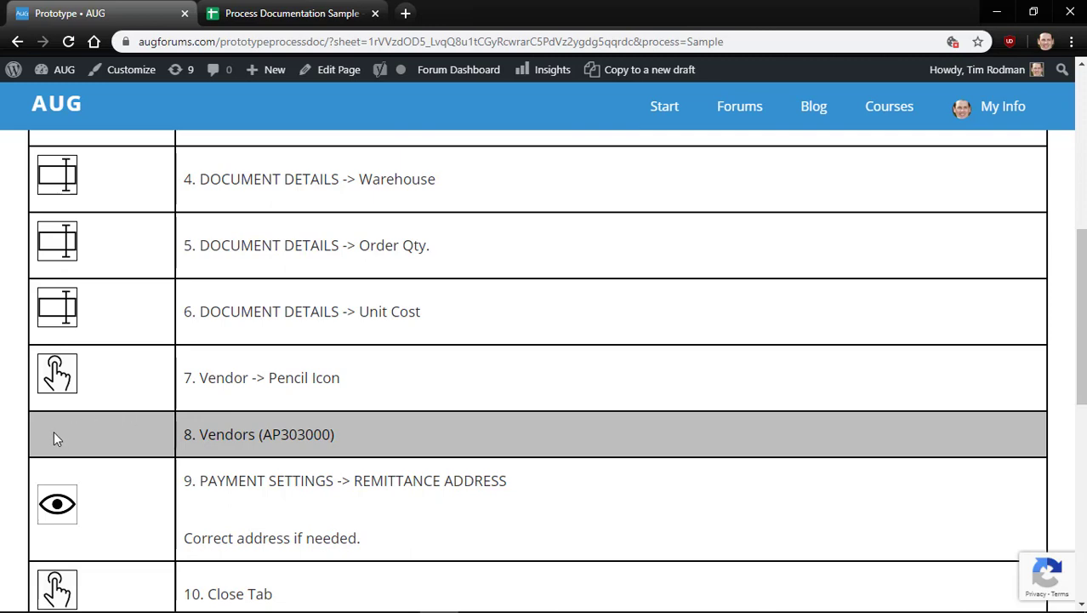
scroll(252, 438, "down", 2)
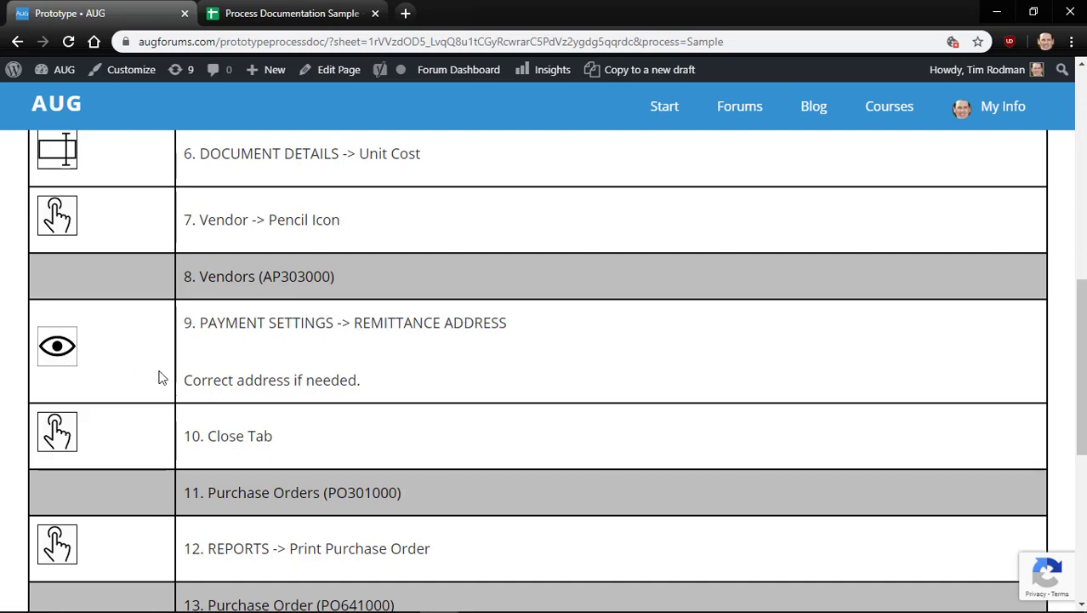
left_click_drag(184, 380, 366, 385)
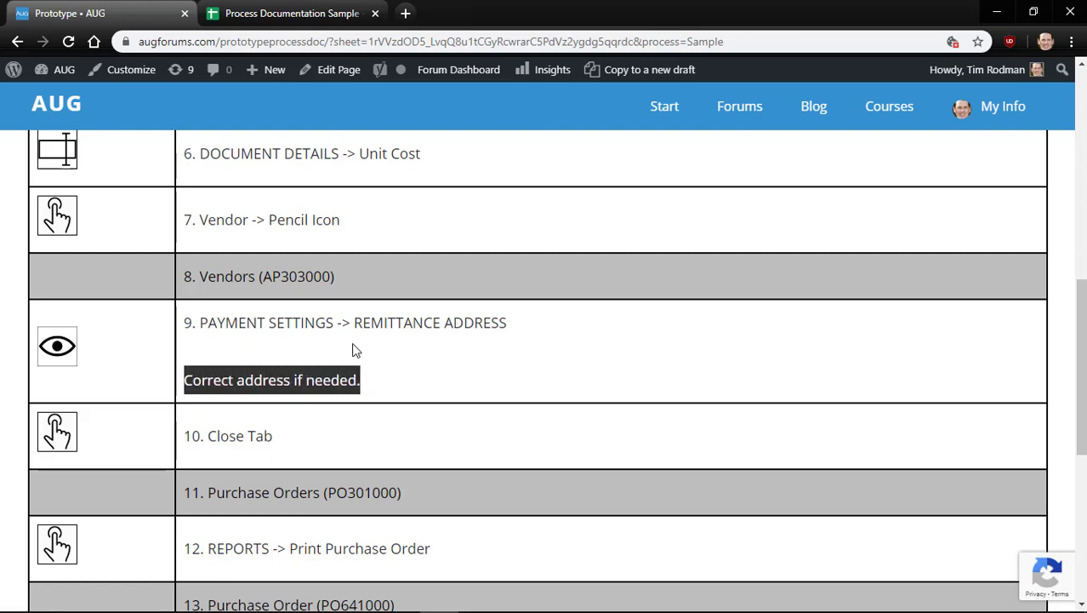
left_click(352, 349)
scroll(356, 350, "down", 1)
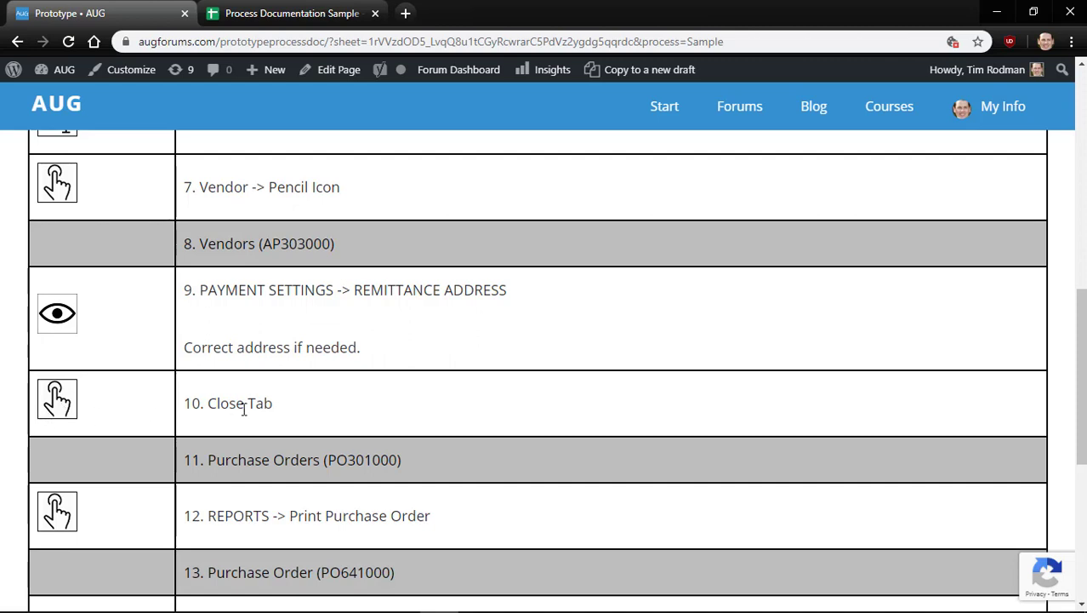
scroll(244, 409, "down", 1)
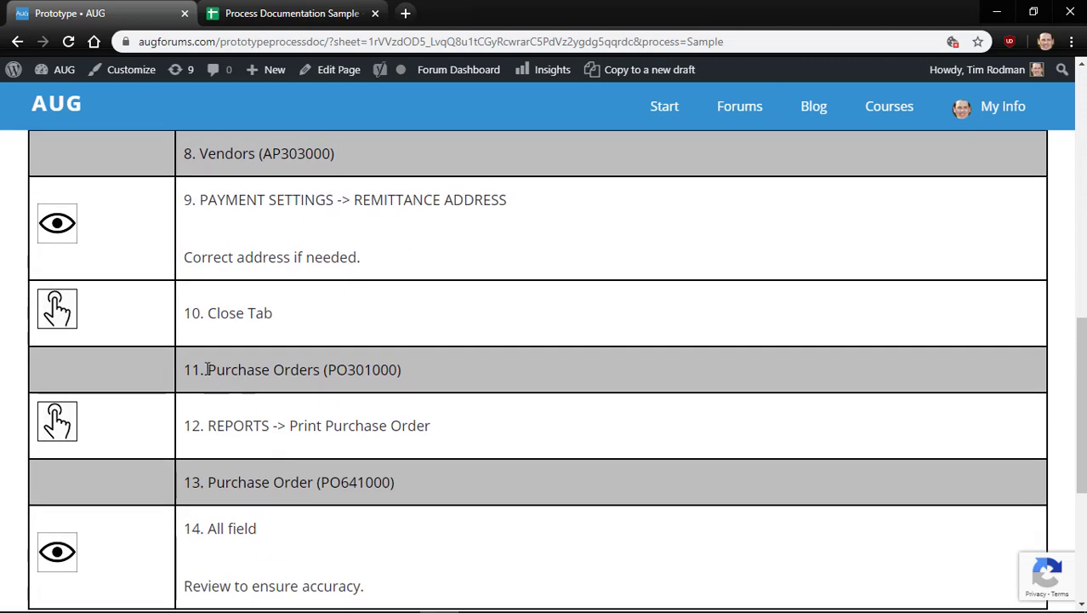
left_click_drag(207, 368, 435, 366)
scroll(436, 365, "down", 1)
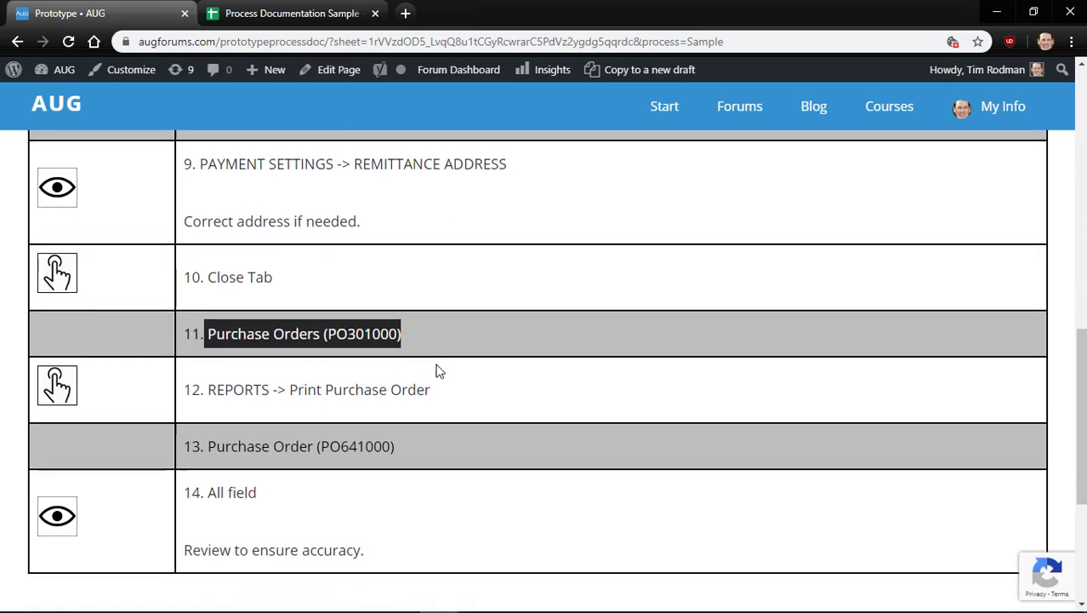
left_click_drag(211, 384, 460, 393)
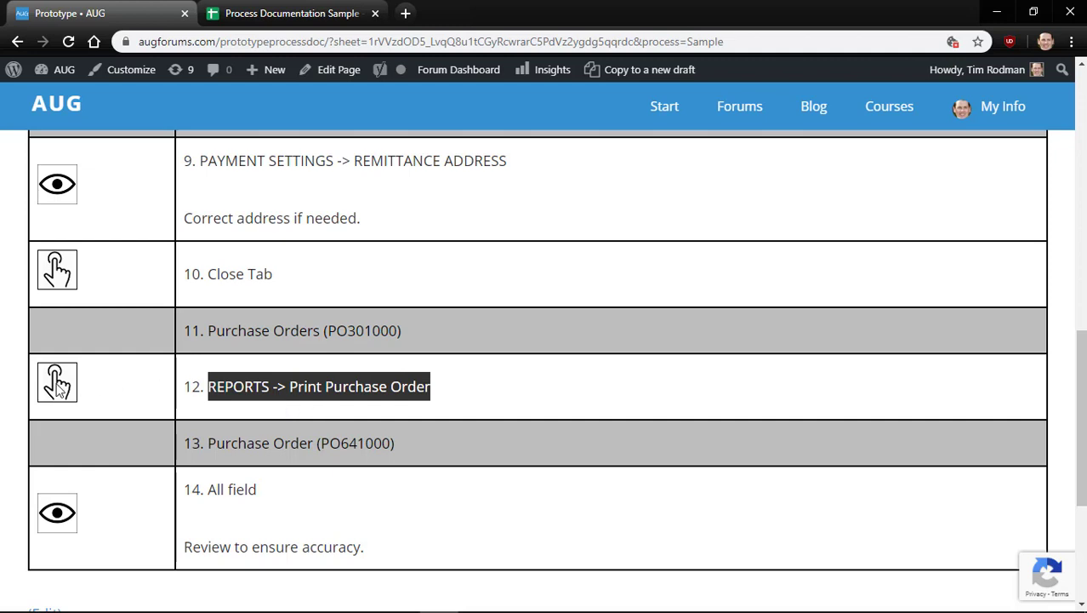
left_click(107, 381)
scroll(107, 381, "down", 1)
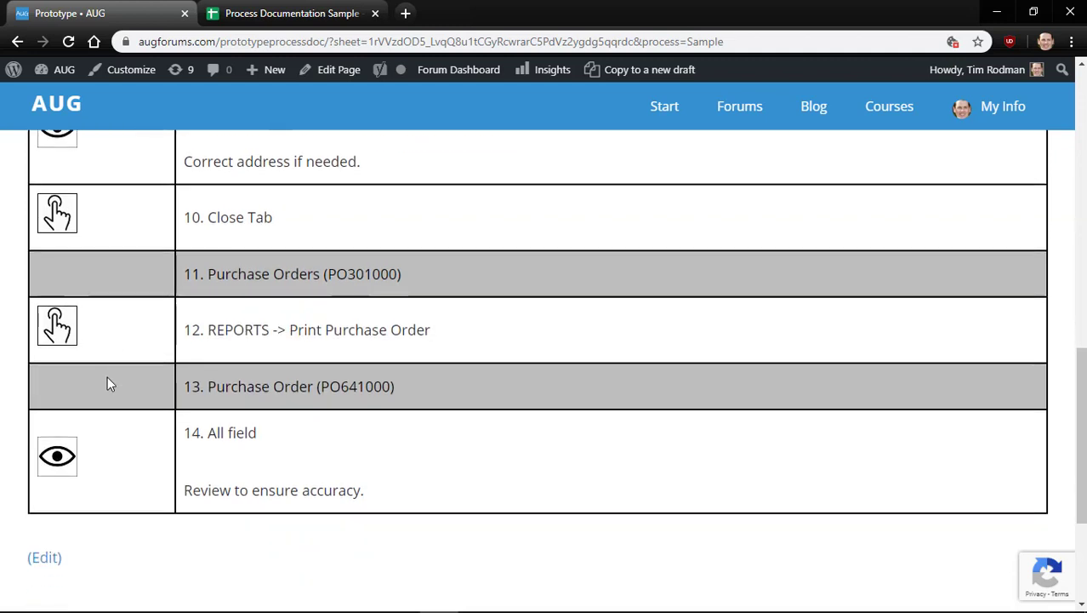
left_click_drag(209, 380, 413, 384)
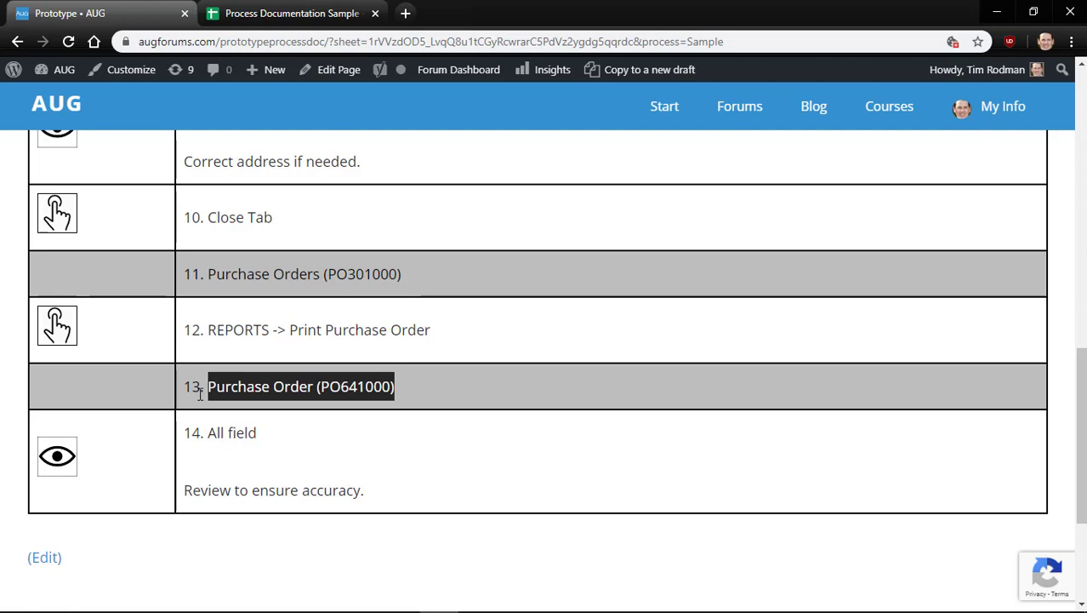
left_click(47, 383)
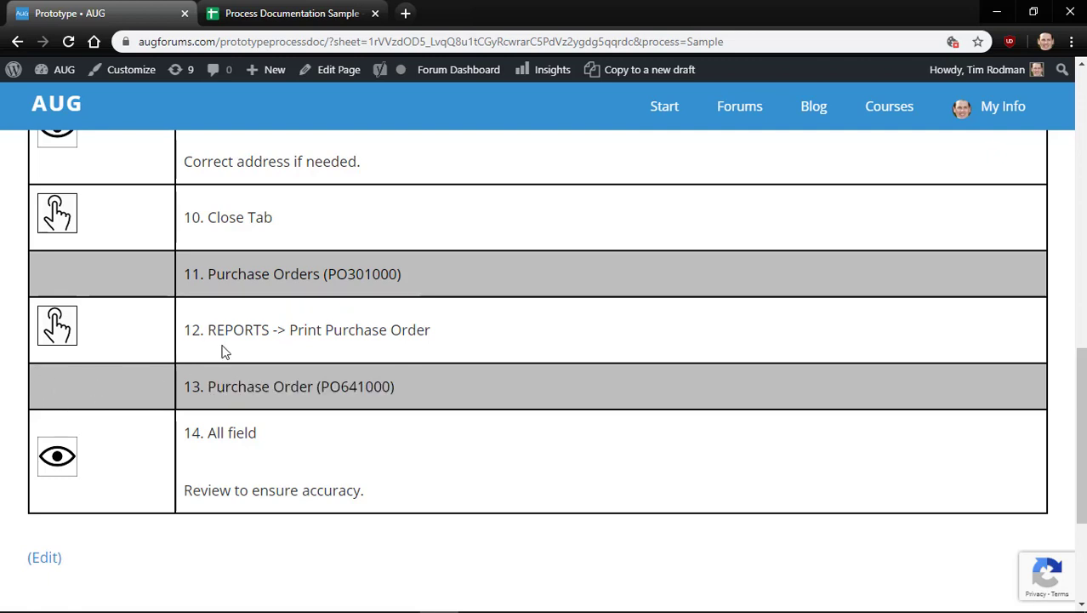
scroll(252, 438, "down", 1)
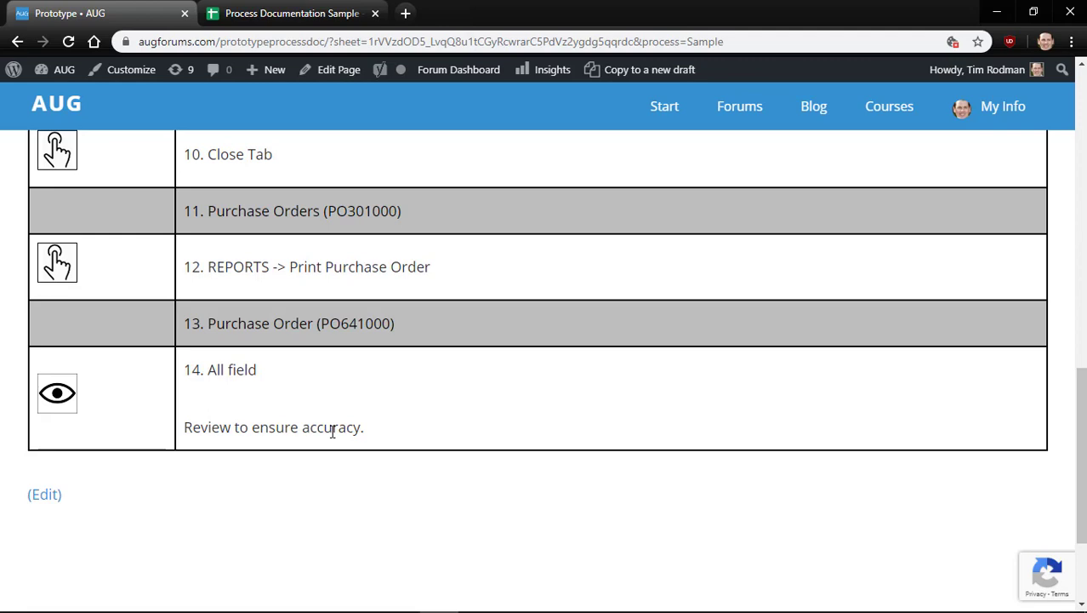
Append an 's' to row 15's field entry so it reads 'All fields'
key("ctrl+Tab")
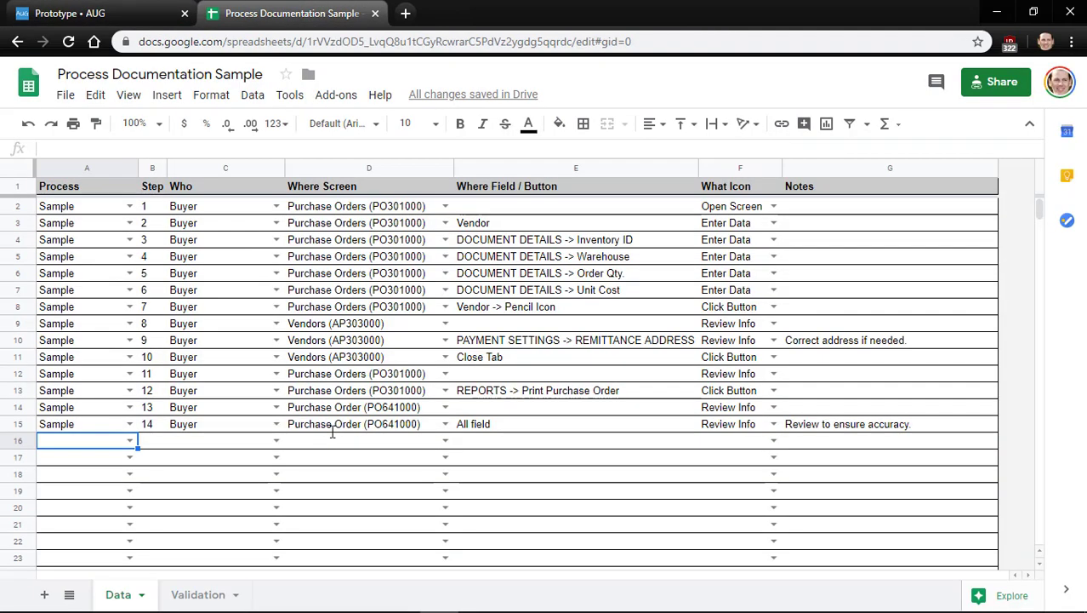
key("Right")
key("Up")
key("Right")
key("Right")
key("Right")
key("Return")
type("s")
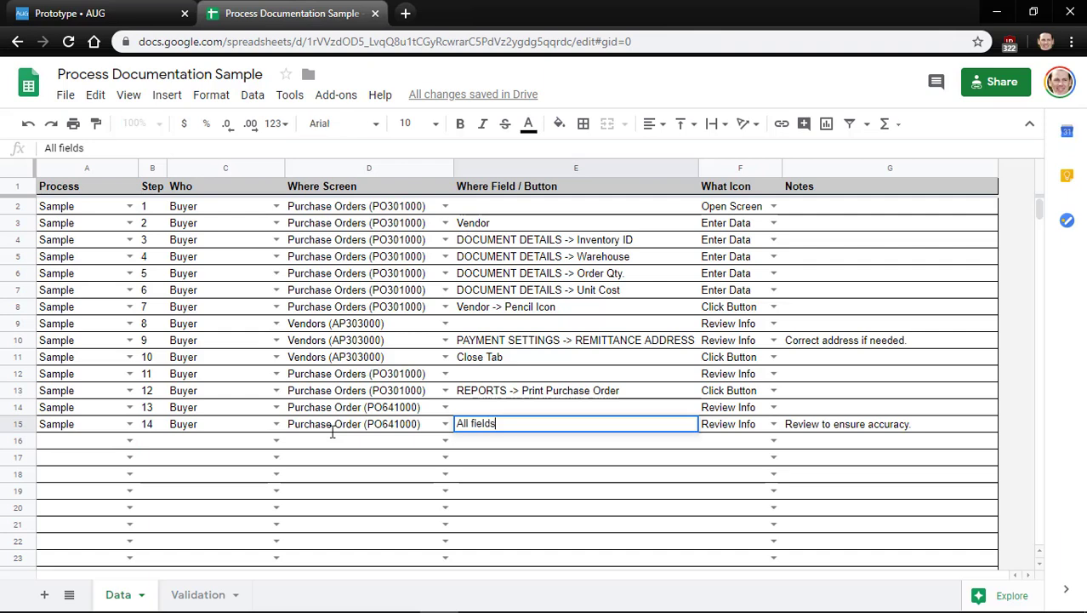
key("Return")
key("Left")
key("Home")
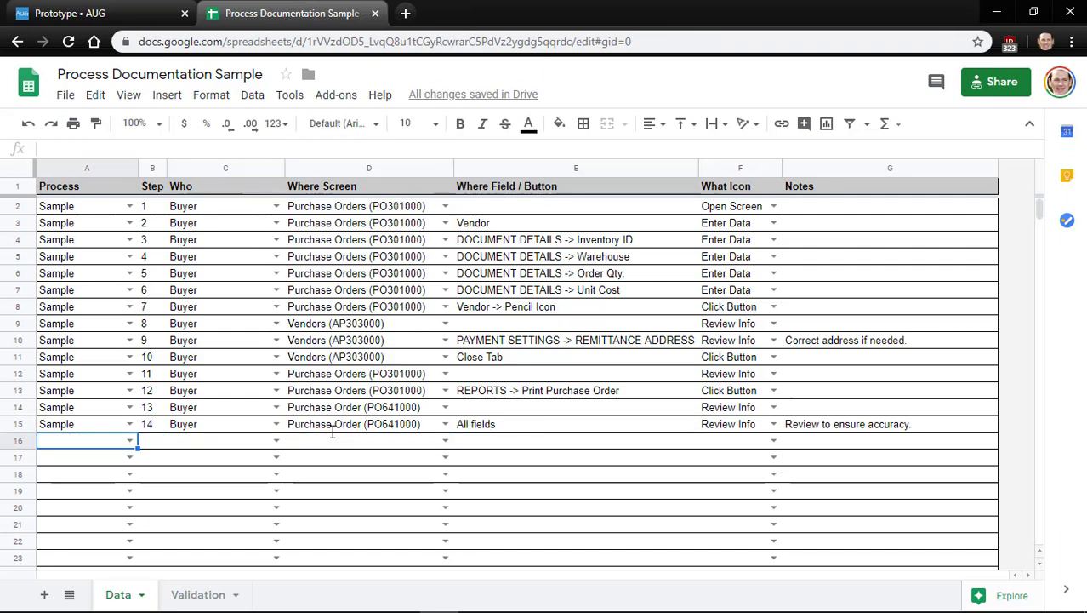
key("Up")
key("Right")
key("Down")
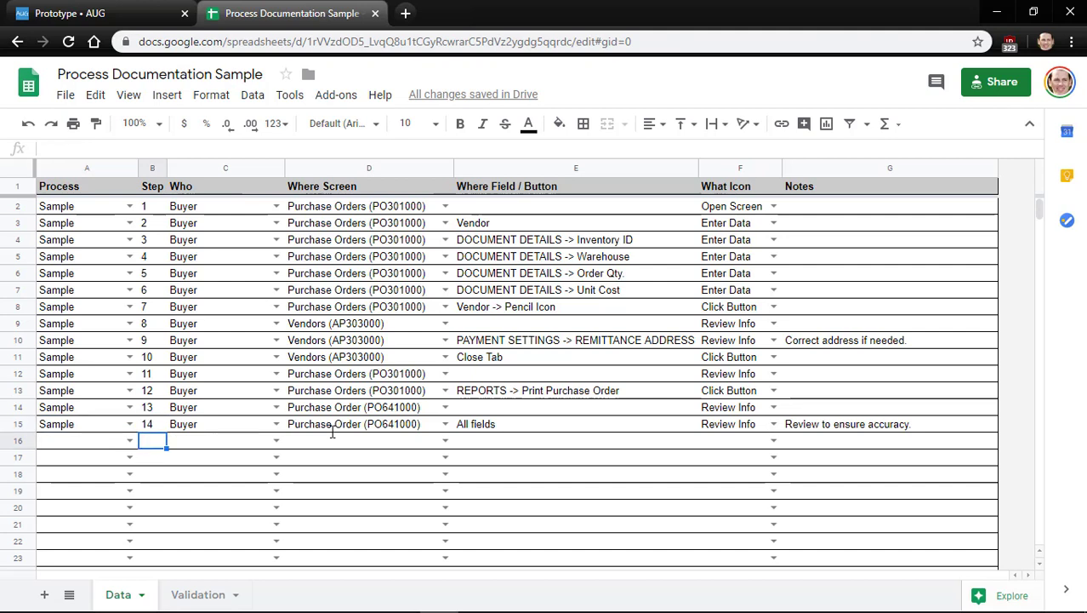
Enter step numbers 15 through 28 down the Step column
type("15")
key("Return")
type("16")
key("Return")
type("1")
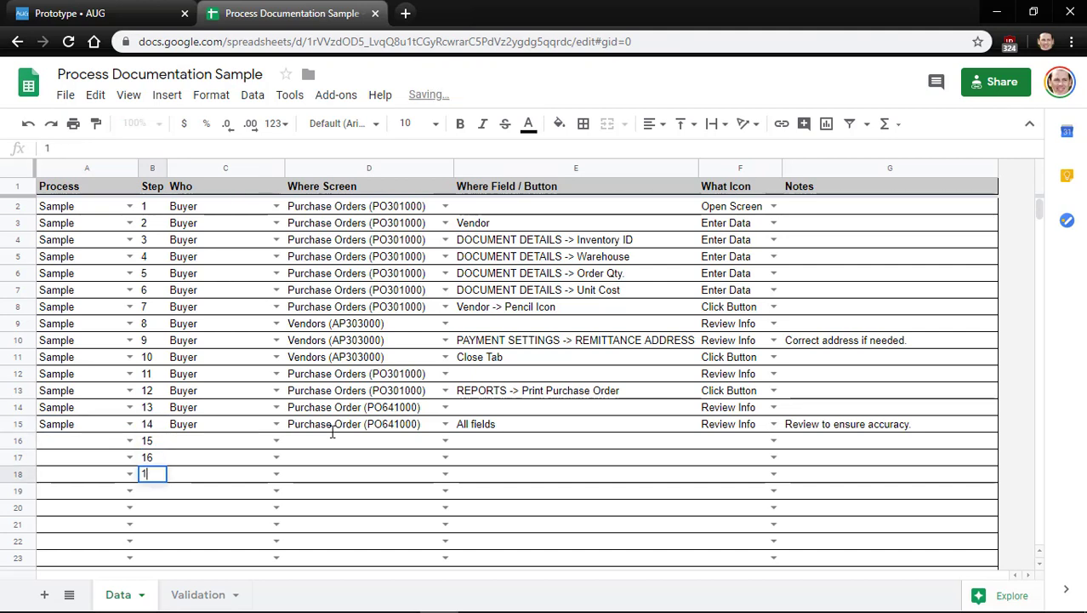
type("7")
key("Return")
type("18")
key("Return")
type("1")
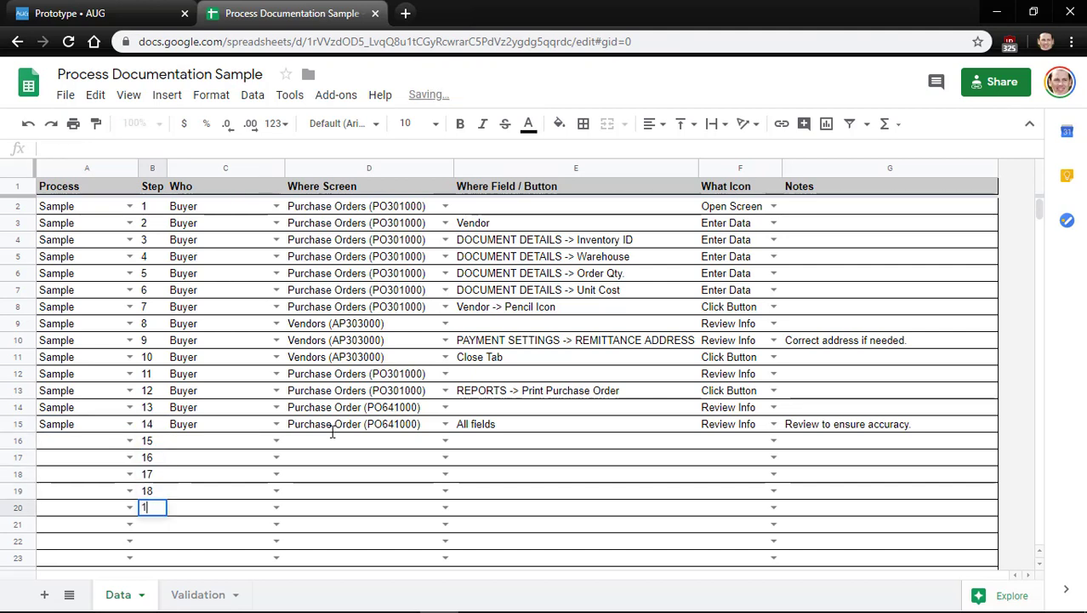
type("9")
key("Return")
type("20")
key("Return")
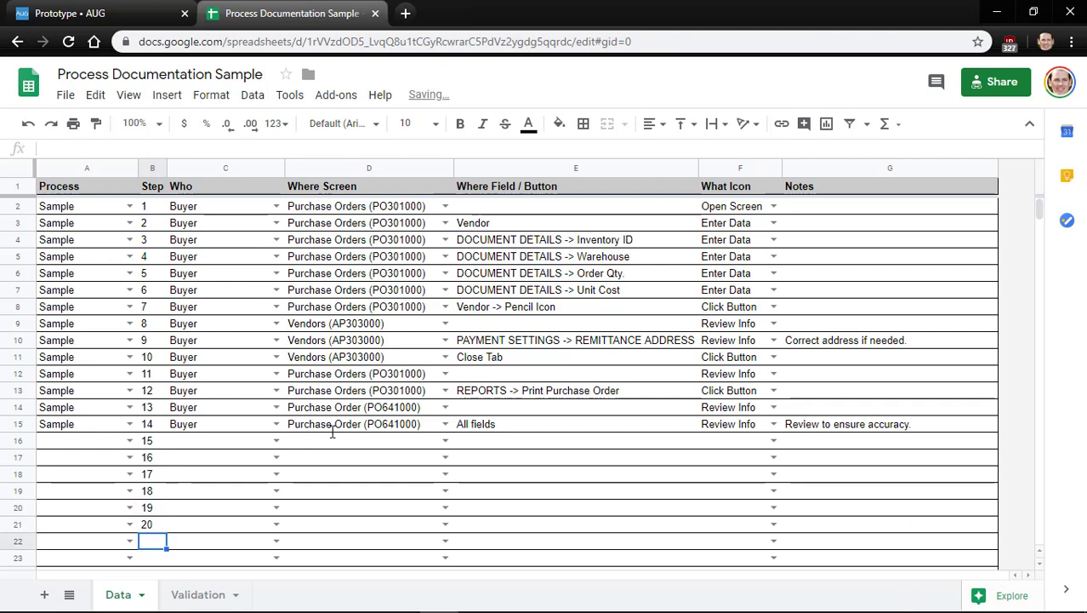
type("21")
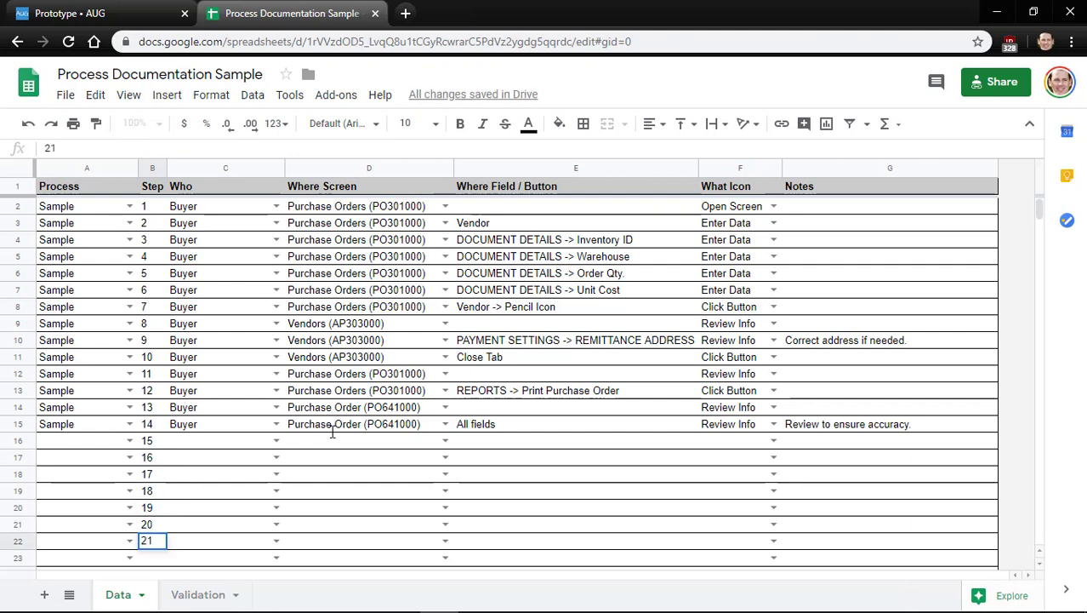
key("Return")
type("22")
key("Return")
type("23")
key("Return")
type("24")
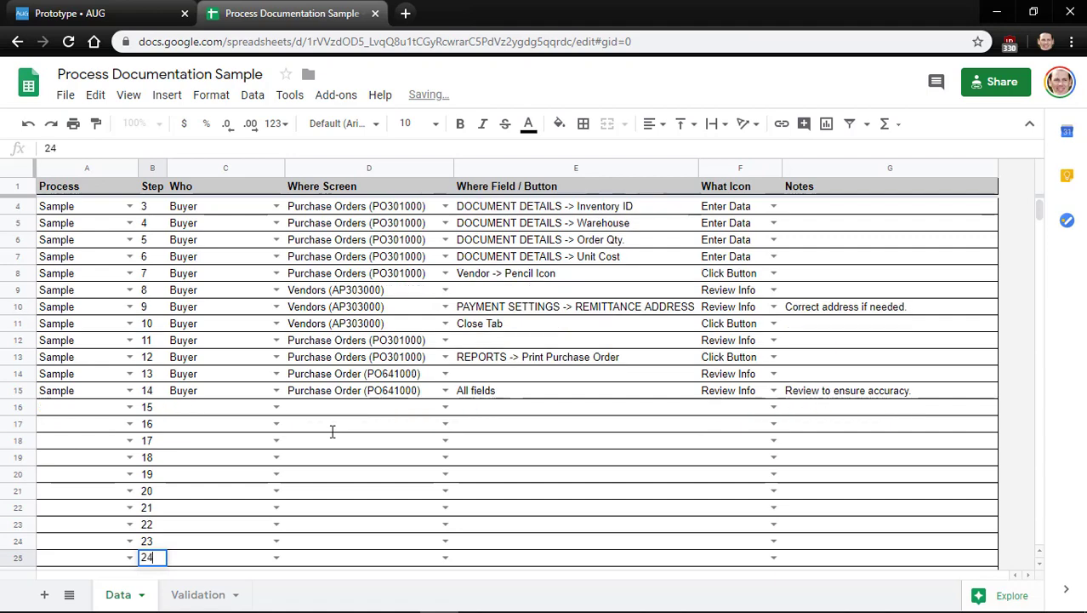
key("Return")
type("25")
key("Return")
type("26")
key("Return")
type("2")
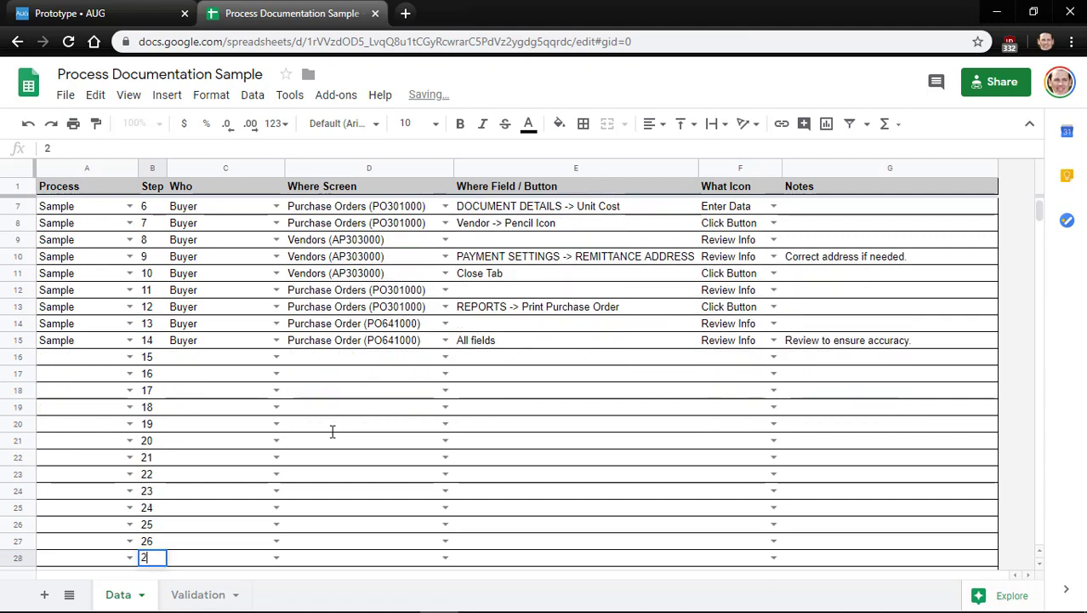
type("7")
key("Return")
type("28")
key("Return")
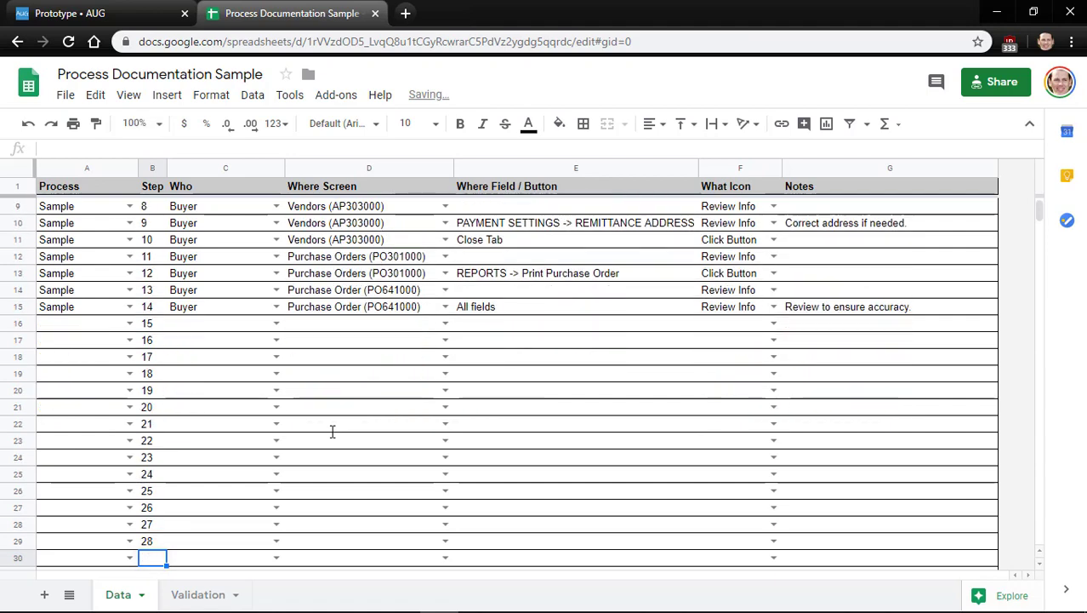
Fill the Process column with Sample for all the new step rows
key("Right")
key("Up")
key("Up")
key("Up")
key("Left")
key("Left")
key("Up")
key("Up")
key("Up")
key("Up")
key("Up")
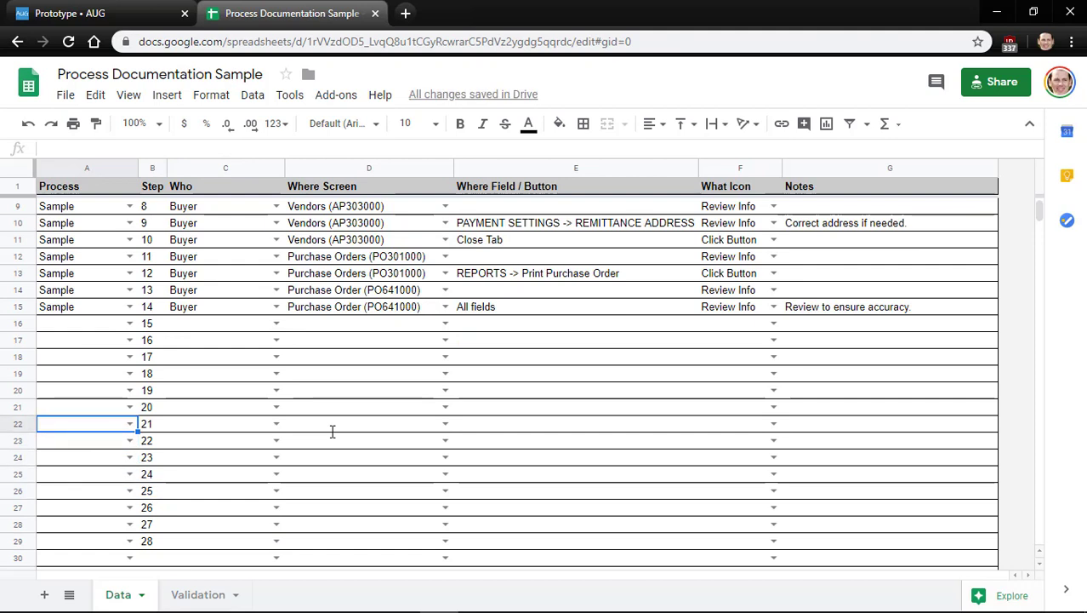
key("ctrl+Up")
key("ctrl+c")
key("shift+Down")
key("shift+Down")
key("shift+Down")
key("shift+Down")
key("shift+Down")
key("shift+Down")
key("shift+Down")
key("shift+Down")
key("shift+Down")
key("shift+Down")
key("shift+Down")
key("shift+Down")
key("shift+Down")
key("shift+Down")
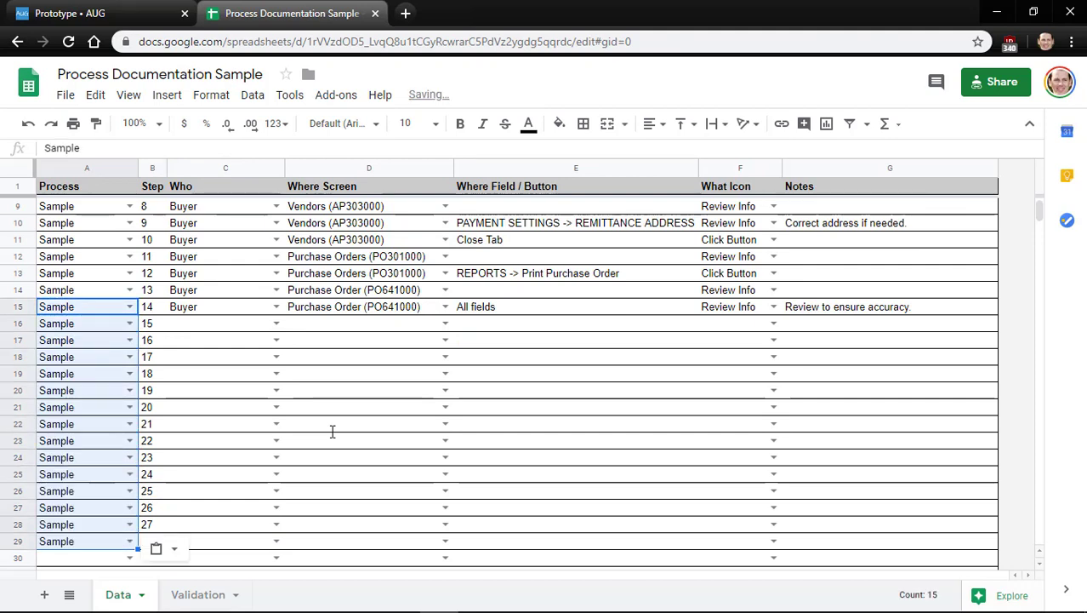
key("ctrl+v")
Set Buyer as step 15's performer, then switch to the Acumatica purchase order window
key("Right")
key("Right")
key("Down")
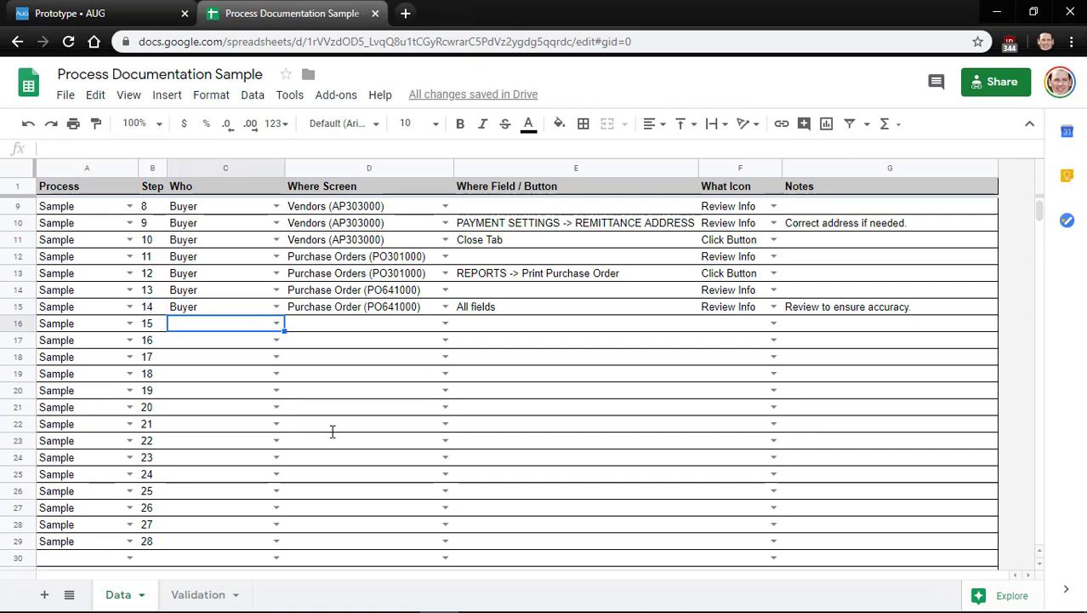
key("Up")
key("ctrl+c")
key("Down")
key("ctrl+v")
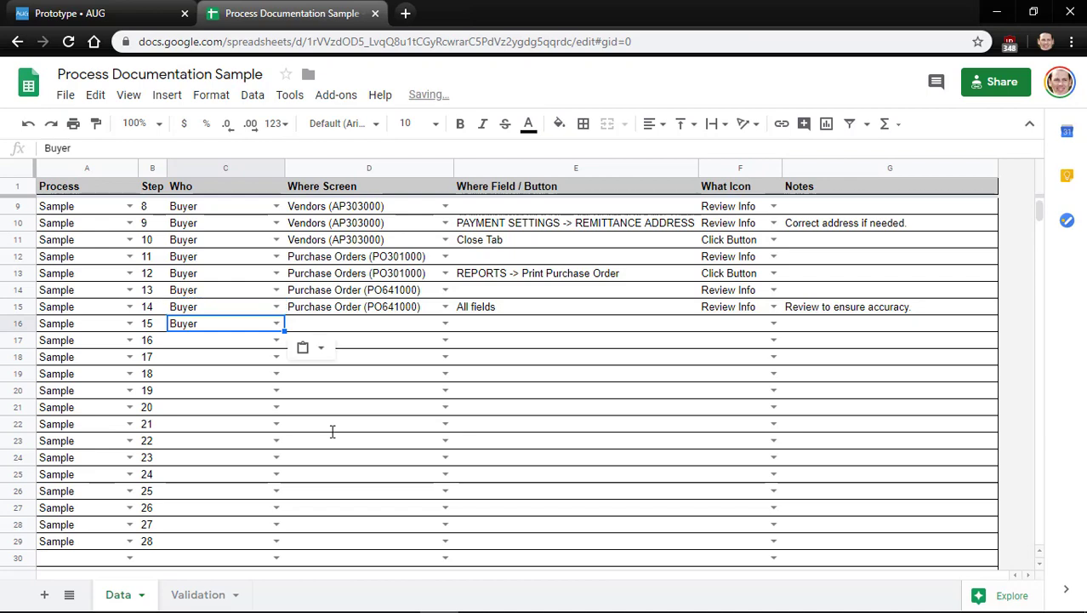
key("alt+Tab")
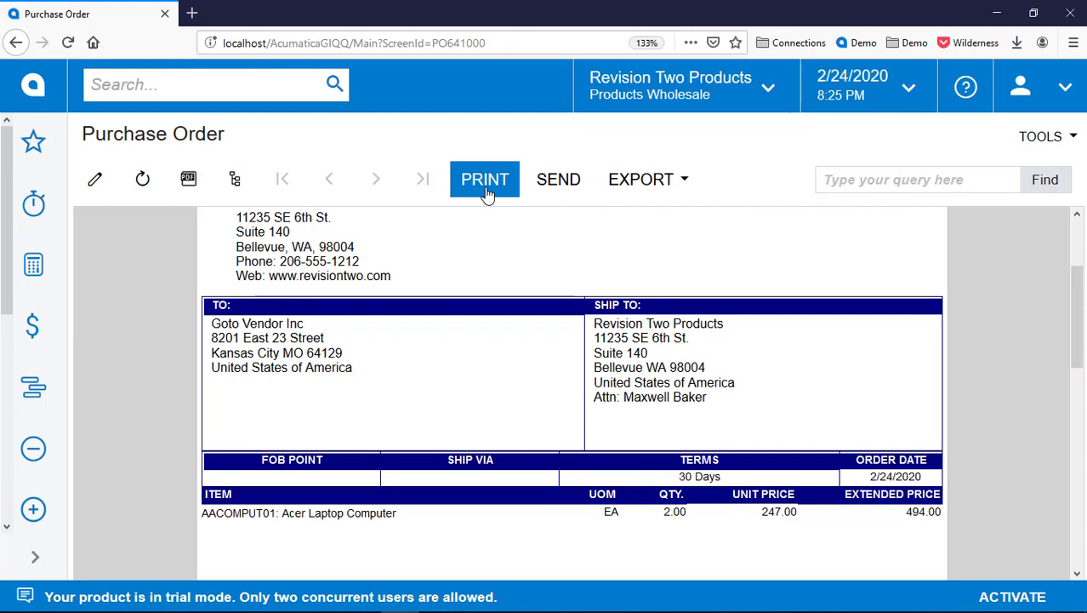
Back in the sheet, set step 15's screen to Purchase Order (PO641000)
key("alt+Tab")
key("Right")
key("Up")
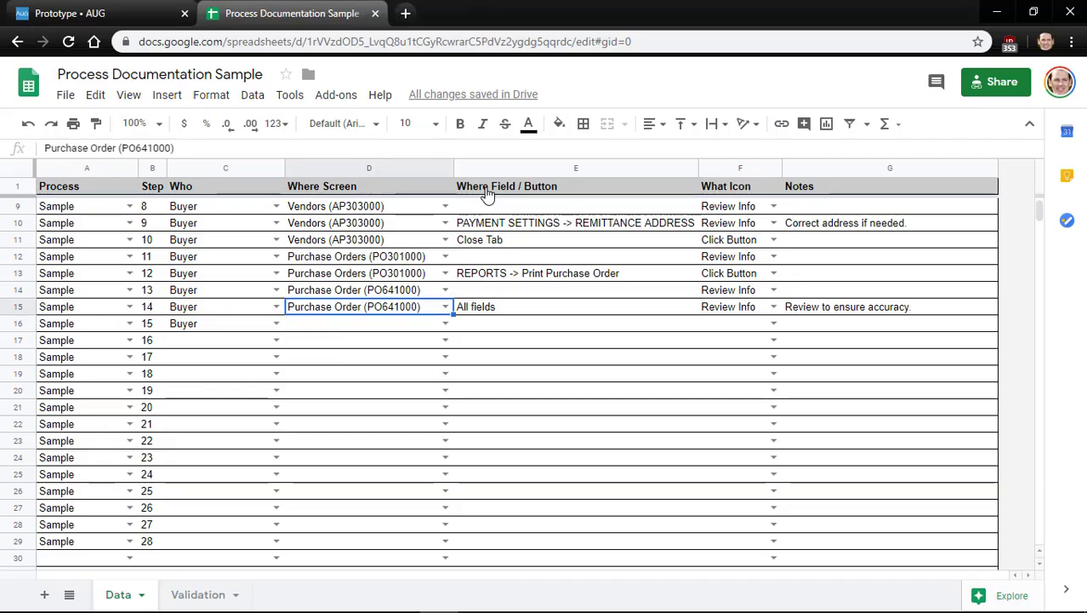
key("ctrl+c")
key("Down")
key("ctrl+v")
Enter PRINT as step 15's field and choose the Click Button icon
key("Tab")
type("PRINT")
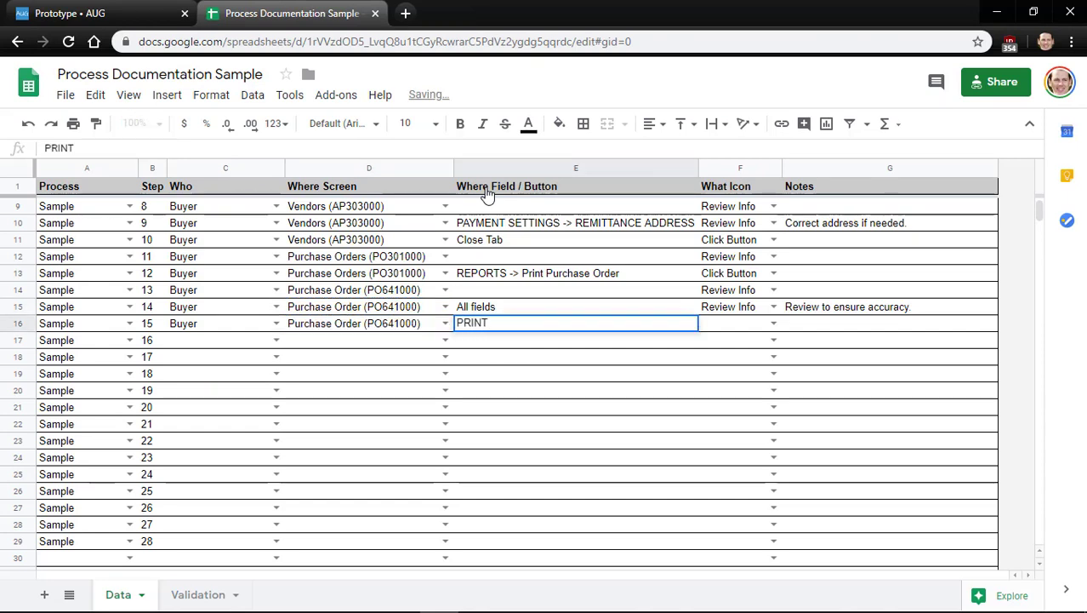
key("Tab")
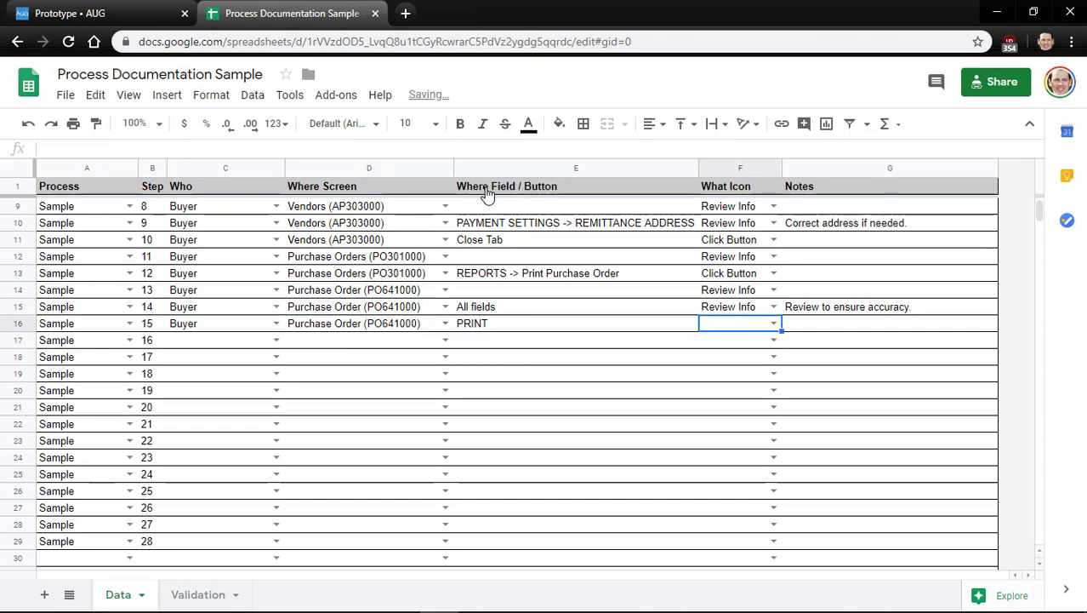
key("Return")
key("Down")
key("Return")
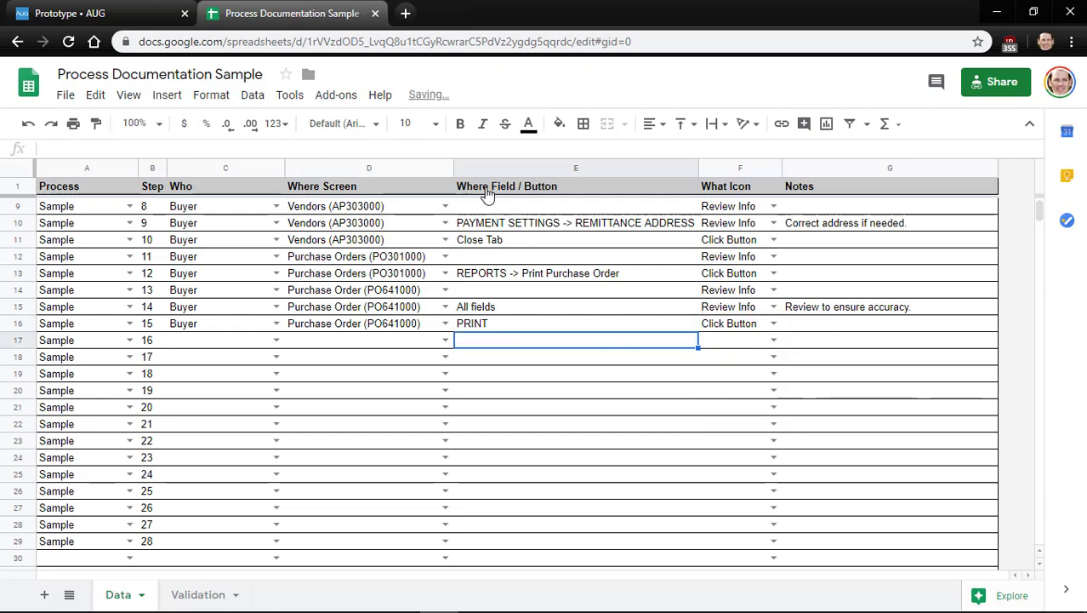
Add the note 'Send PO to Vendor' for step 15
key("Up")
key("Right")
key("Right")
type("S")
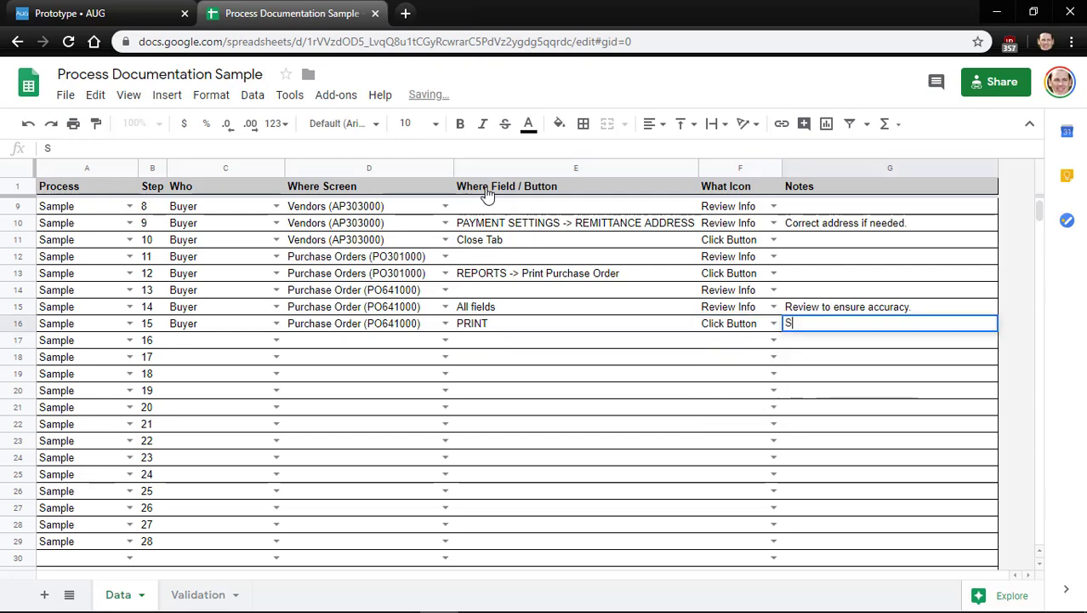
type("end PO to Vendor.")
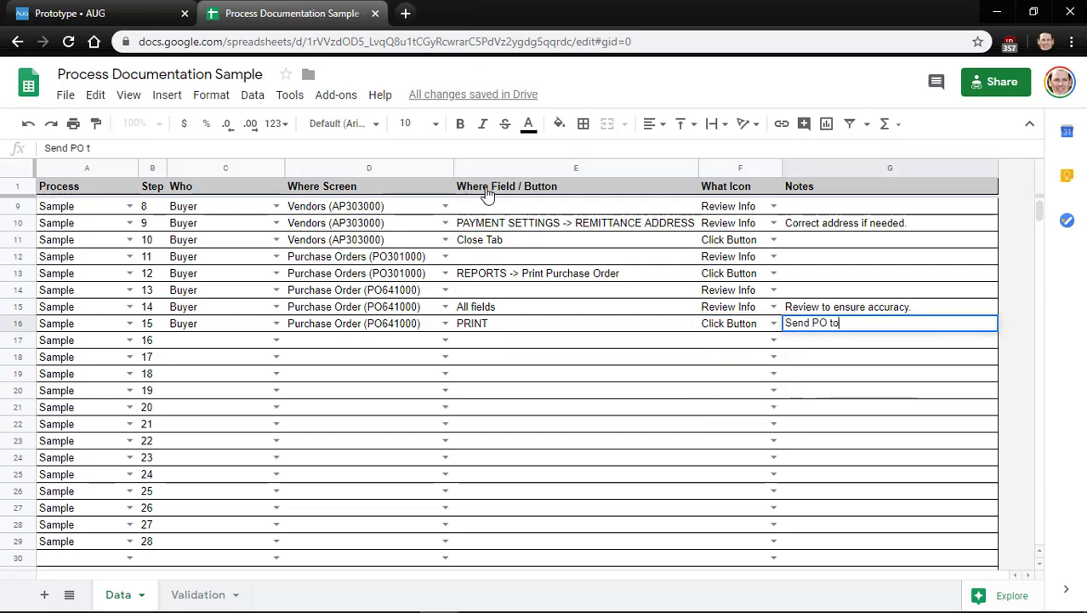
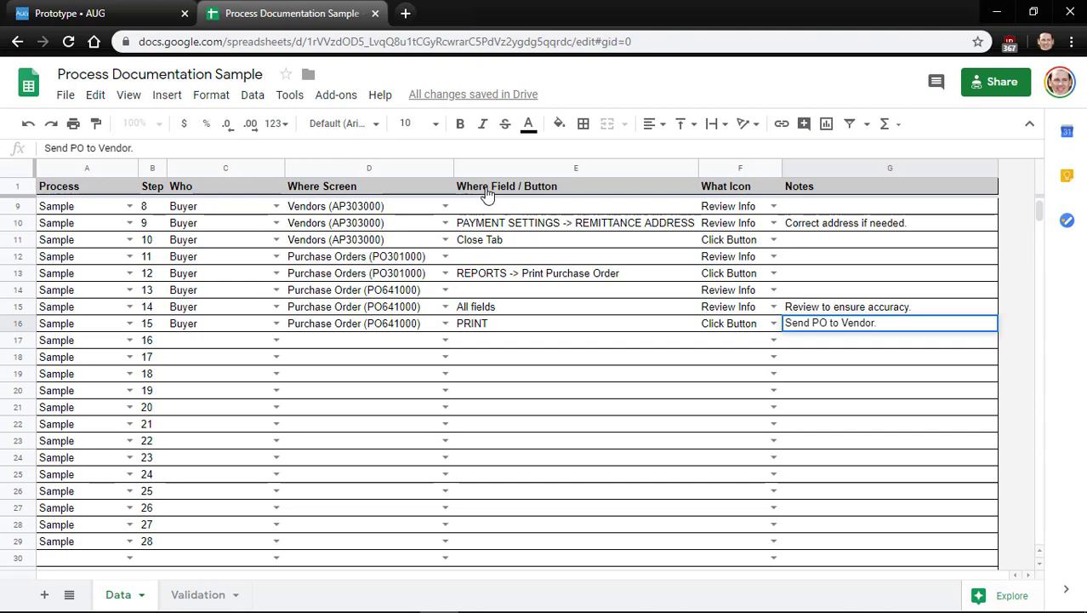
Change step 15's note from 'Send PO to Vendor' to 'Mail PO to Vendor', then move to step 16's row
key("Return")
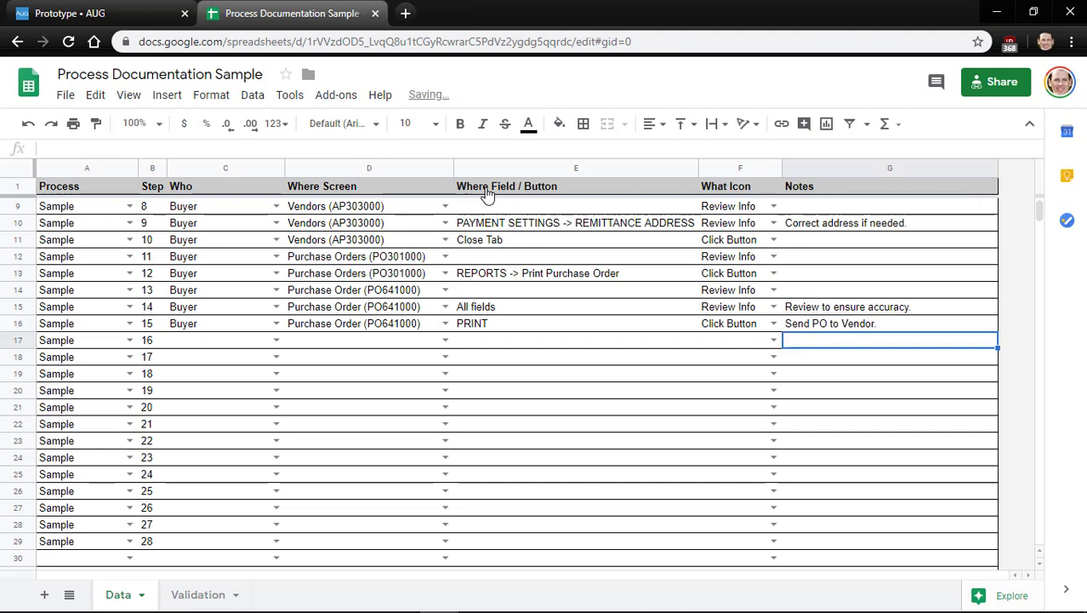
key("Up")
key("Return")
key("BackSpace")
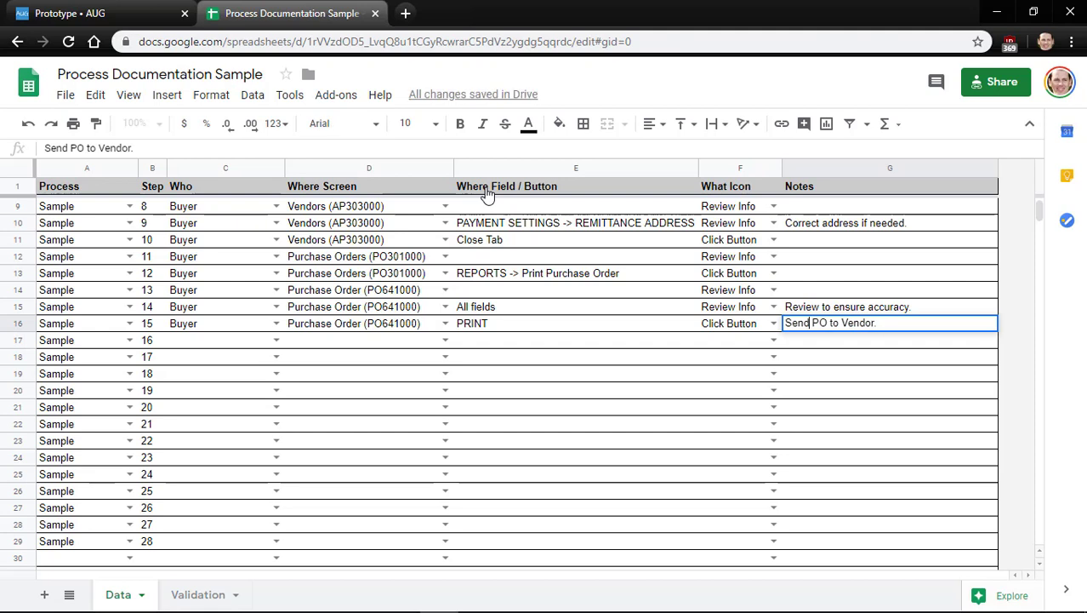
key("shift+Left")
key("shift+Left")
key("shift+Left")
key("shift+Left")
key("shift+Left")
type("Mail")
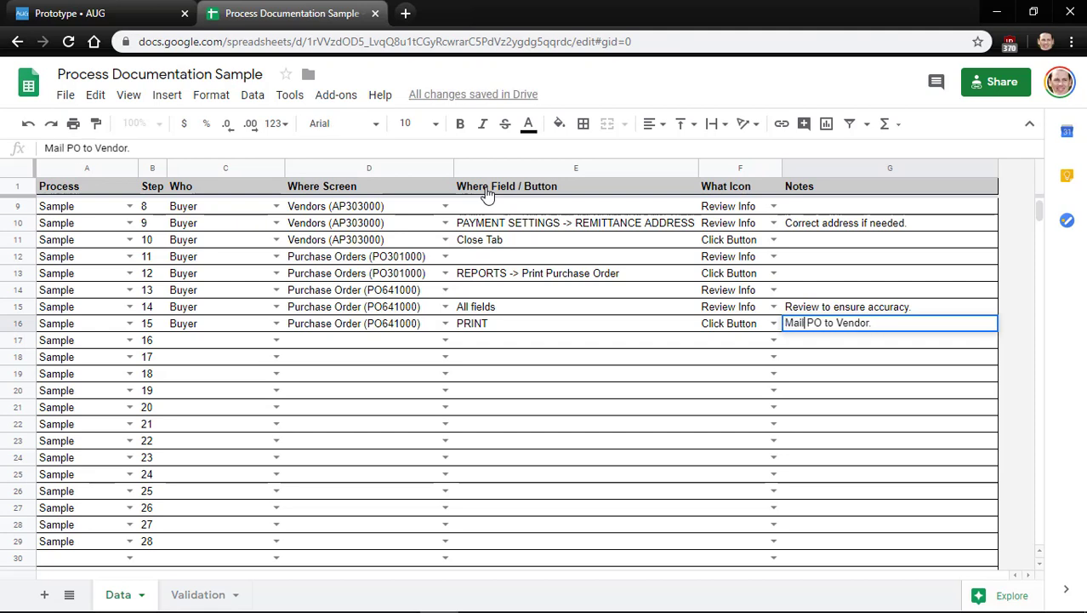
key("Return")
key("Up")
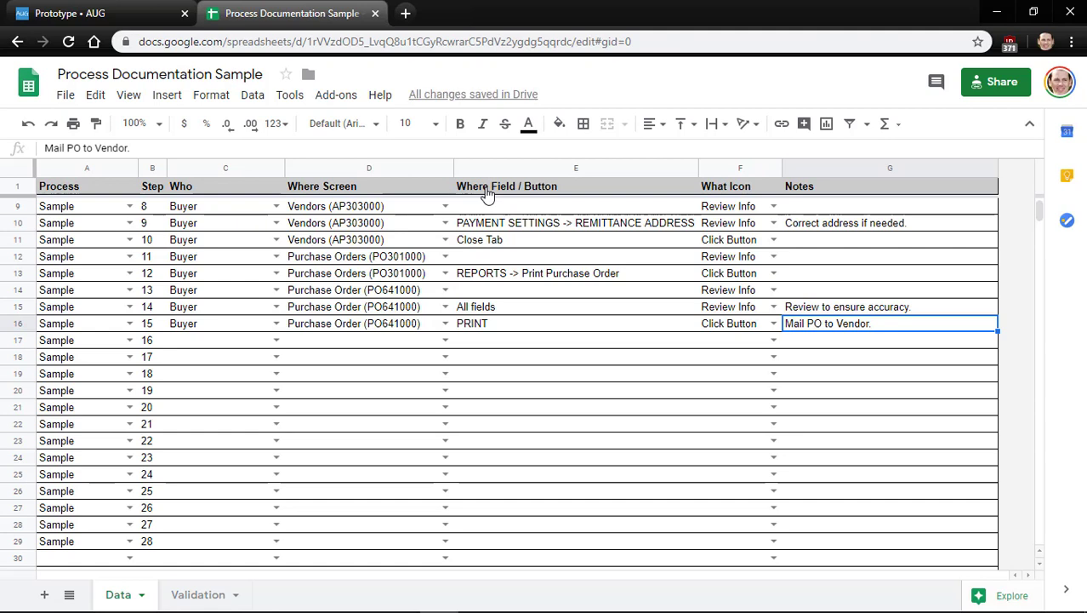
key("Left")
key("Left")
key("Left")
key("Left")
key("Left")
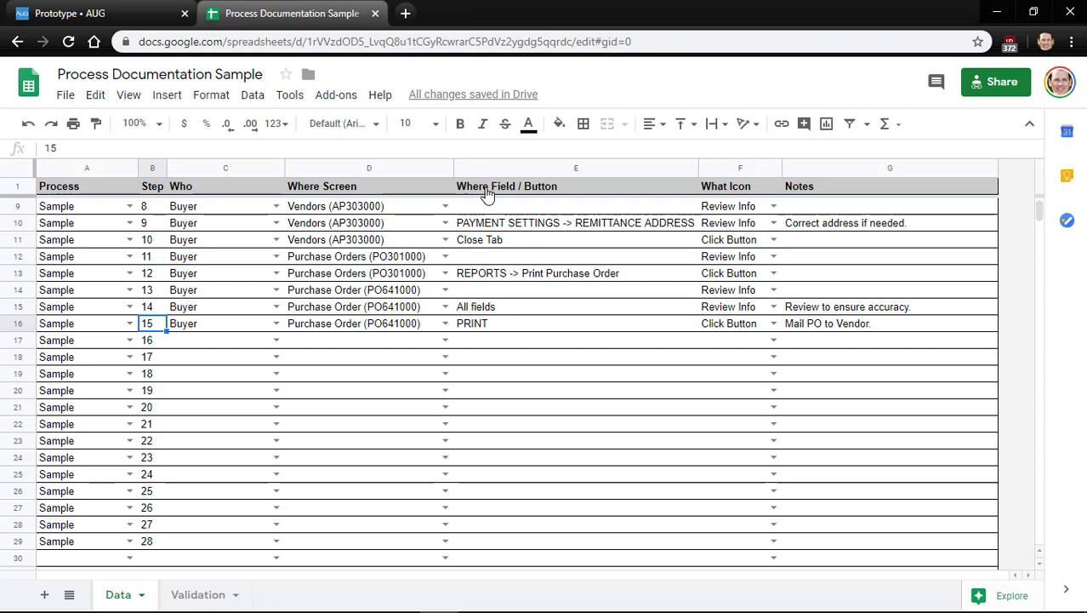
key("Down")
key("Right")
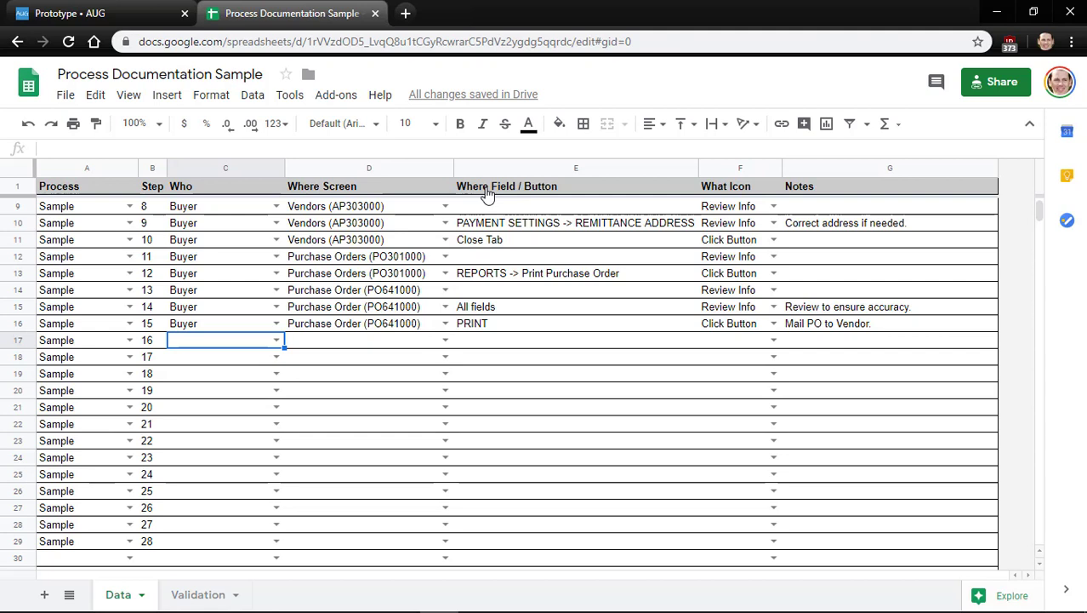
Enter Close Tab as step 16's field / button
key("Right")
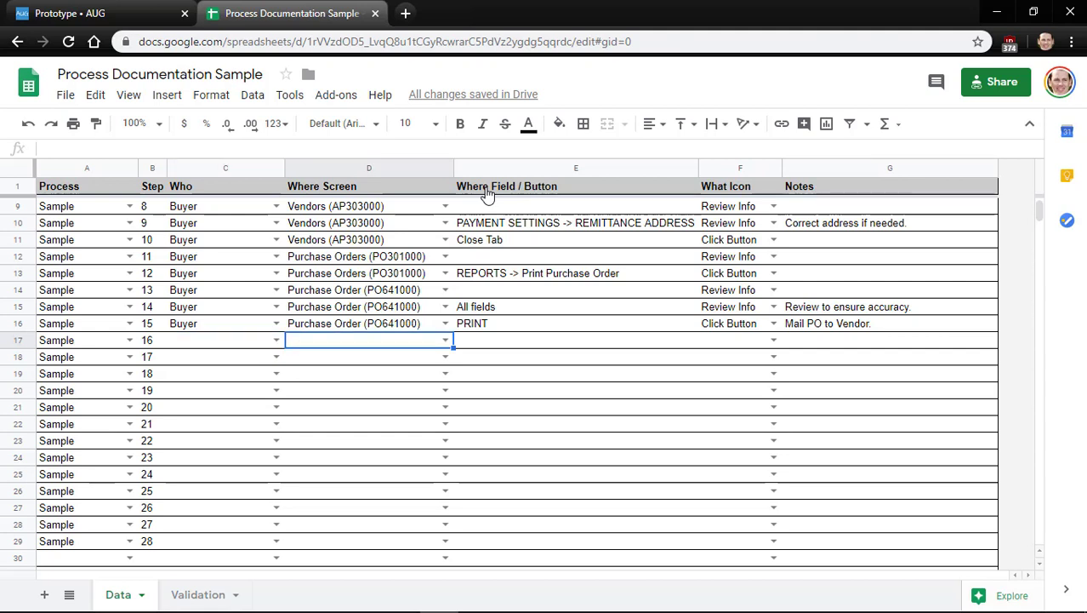
key("Left")
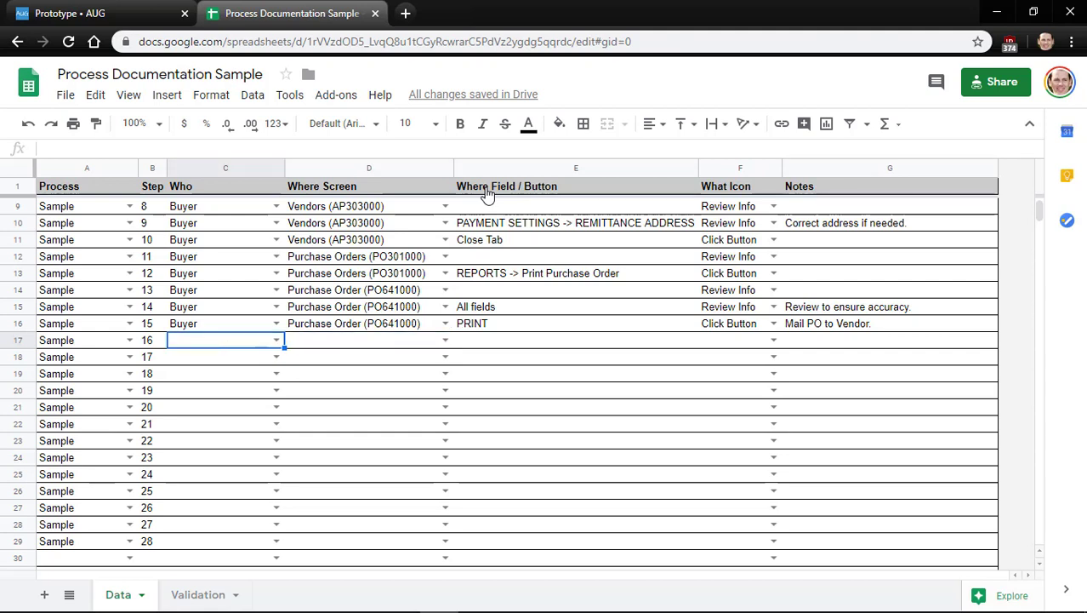
key("Right")
key("Right")
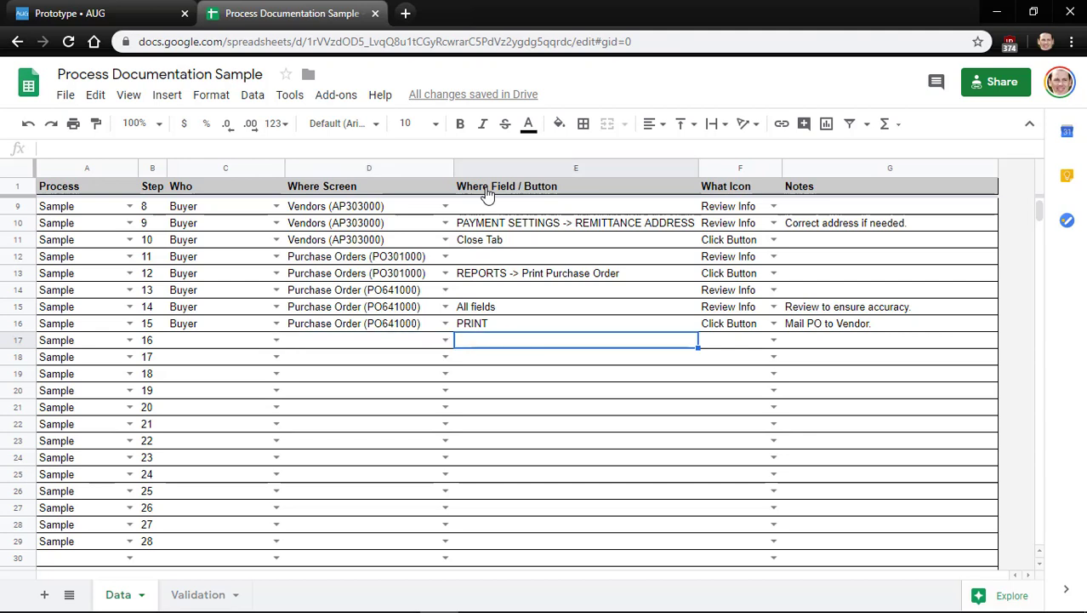
type("Close Tab")
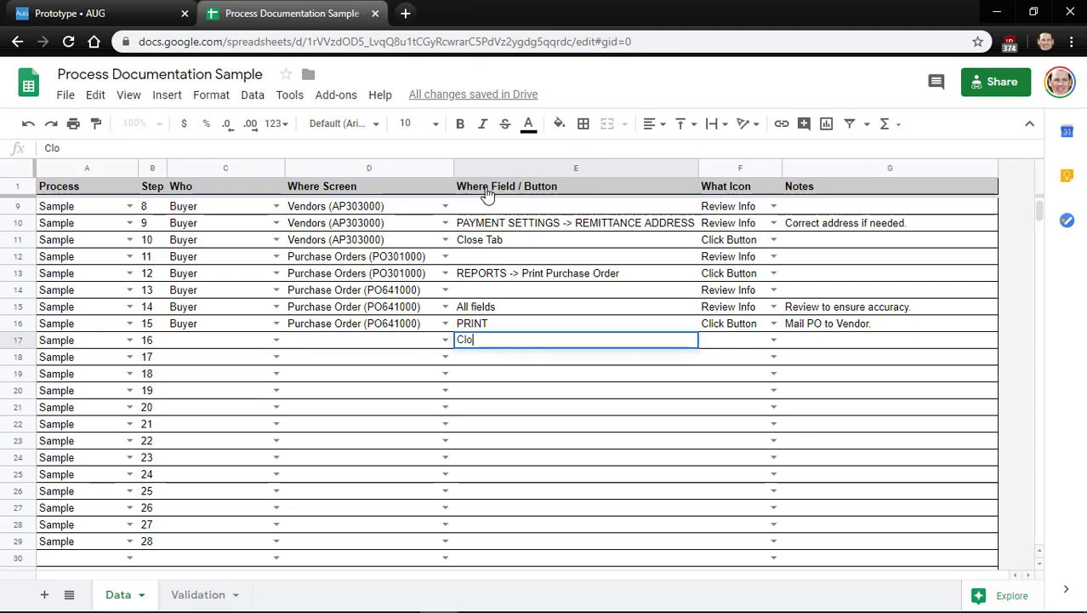
key("Return")
Copy Buyer and Purchase Order (PO641000) from step 15 into step 16
key("Up")
key("Left")
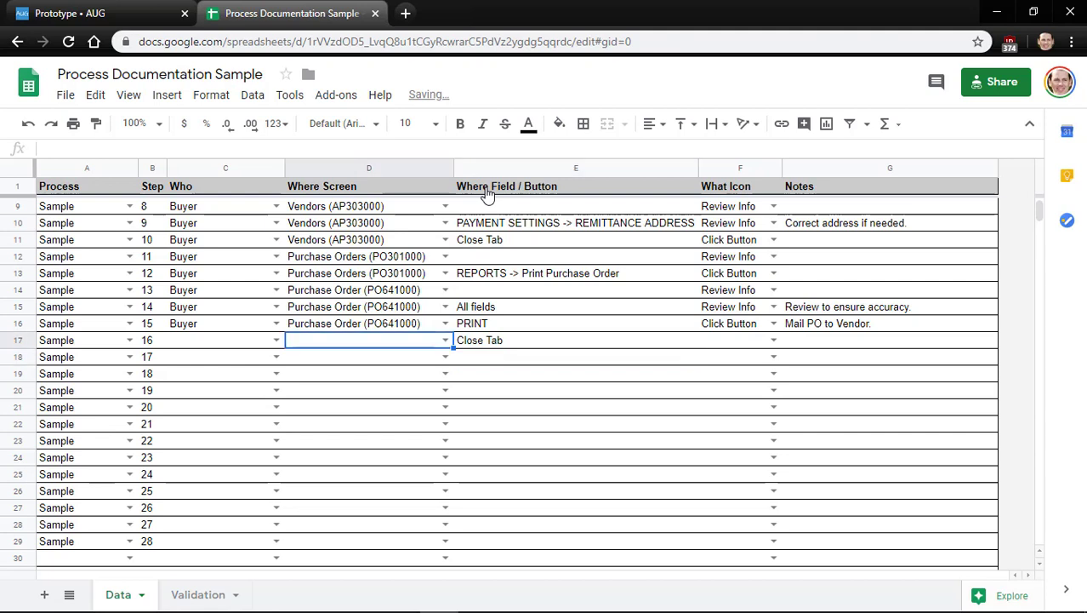
key("Up")
key("Left")
key("Right")
key("ctrl+c")
key("Down")
key("ctrl+v")
key("Up")
key("Left")
key("ctrl+c")
key("Down")
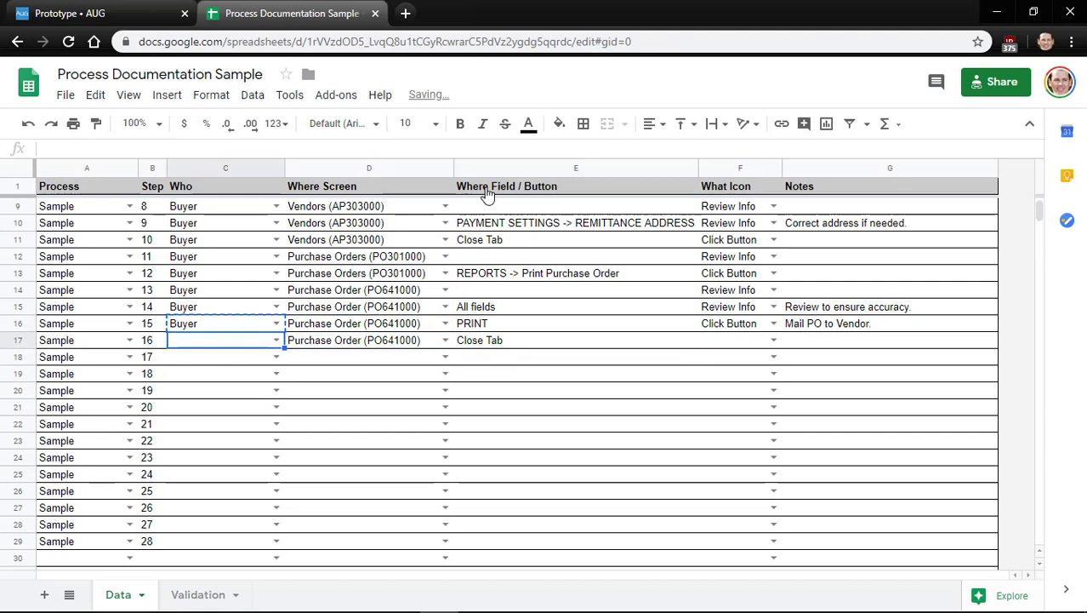
key("ctrl+v")
key("Right")
key("Right")
key("Right")
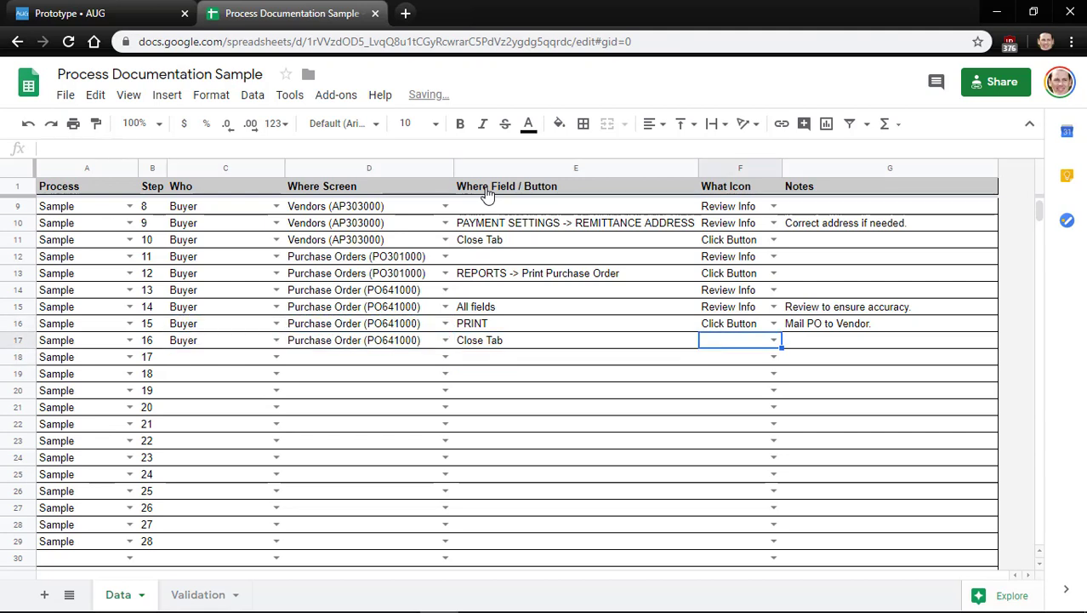
Set step 16's icon to Click Button
key("Return")
key("Down")
key("Down")
key("Down")
key("Up")
key("Return")
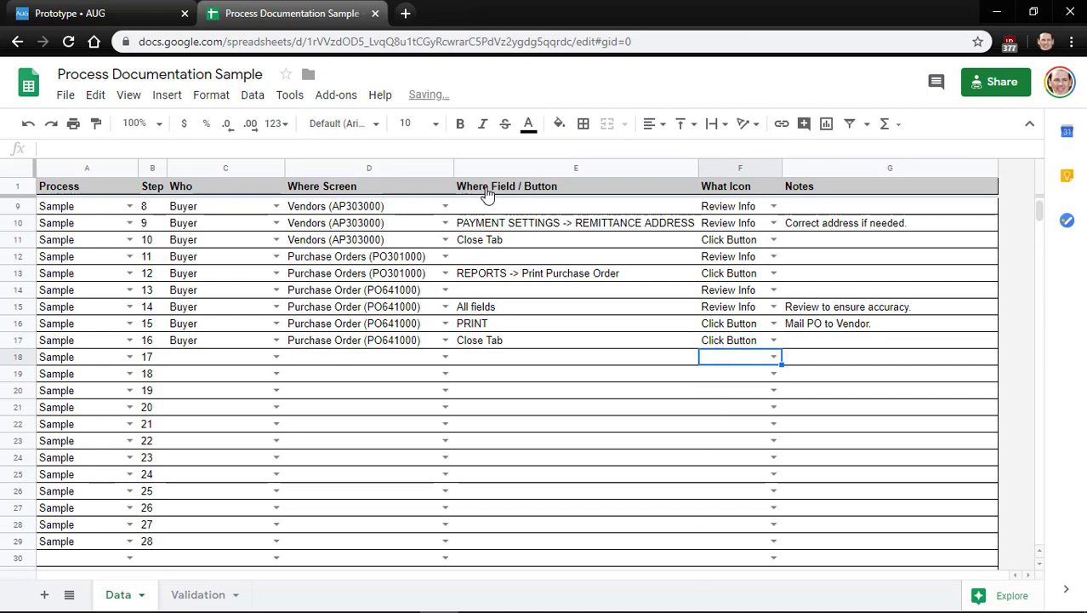
key("Down")
key("Left")
key("Left")
key("Left")
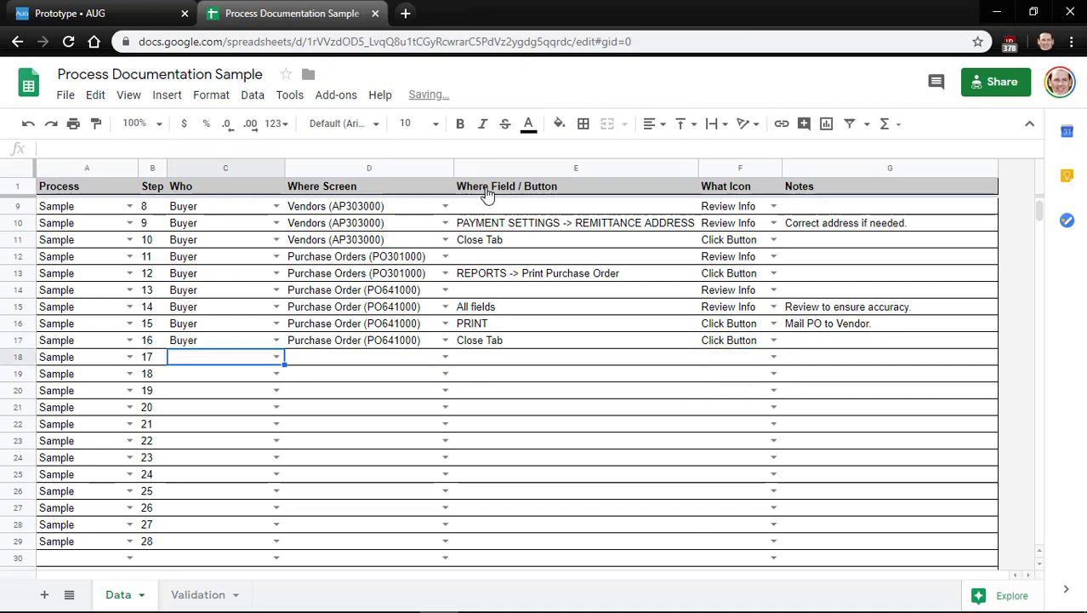
Use the browser back button in Acumatica to return to the Purchase Orders form
key("alt+Tab")
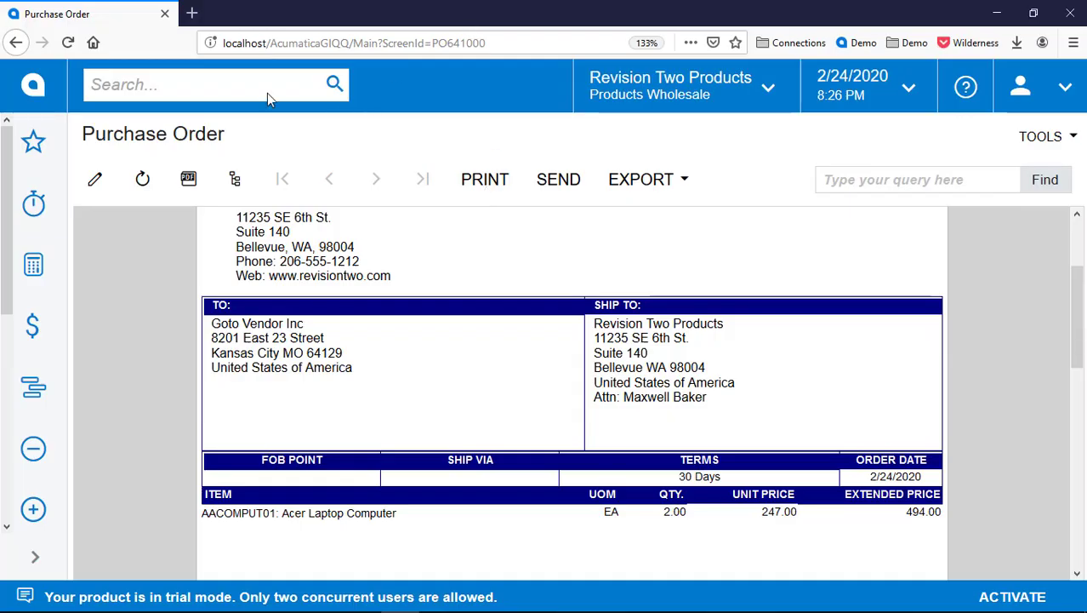
left_click(16, 44)
key("alt+Tab")
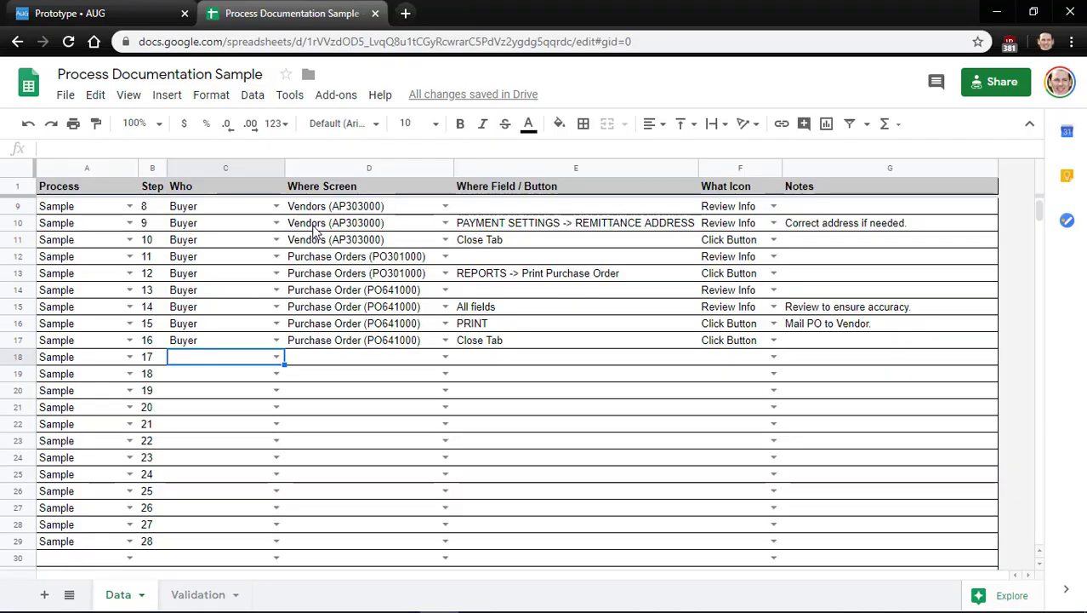
Replace step 16's field / button with Browser Back Button
key("Right")
key("Right")
key("Up")
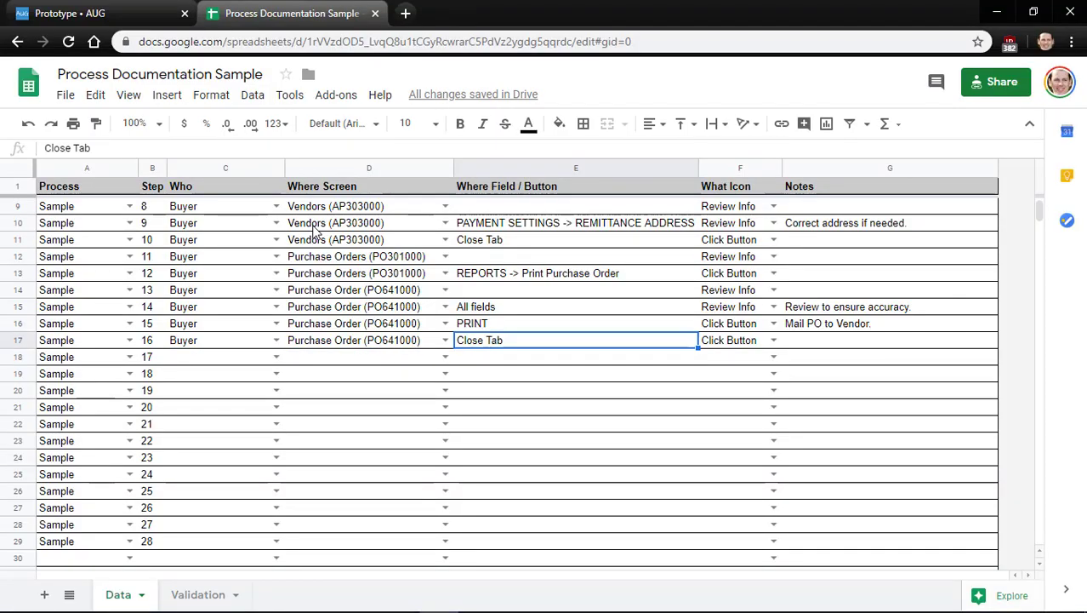
type("Back")
key("BackSpace")
key("BackSpace")
key("BackSpace")
key("BackSpace")
type("B")
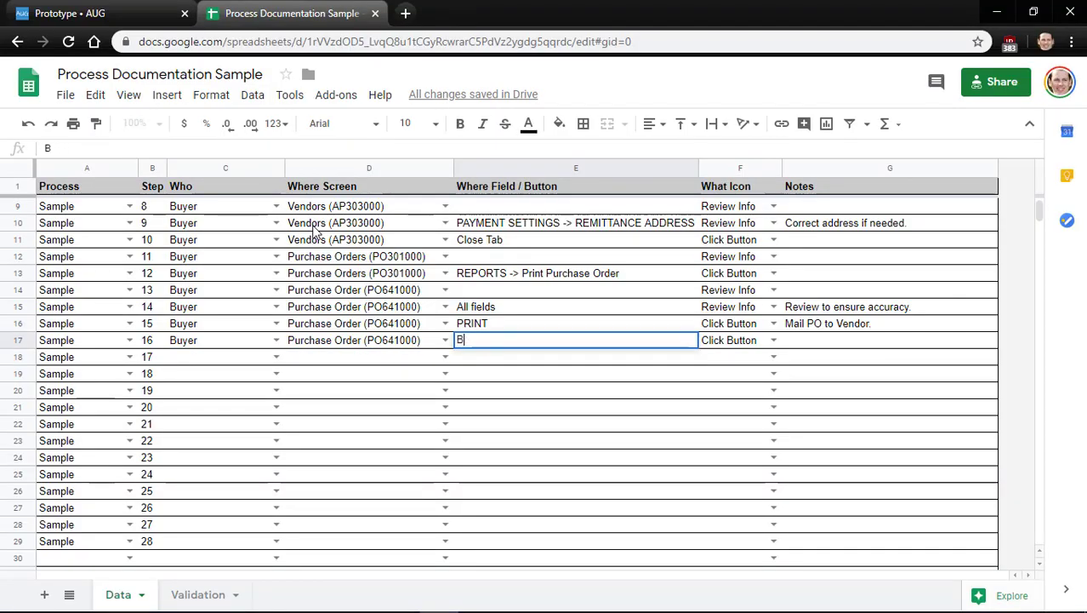
type("rowser ")
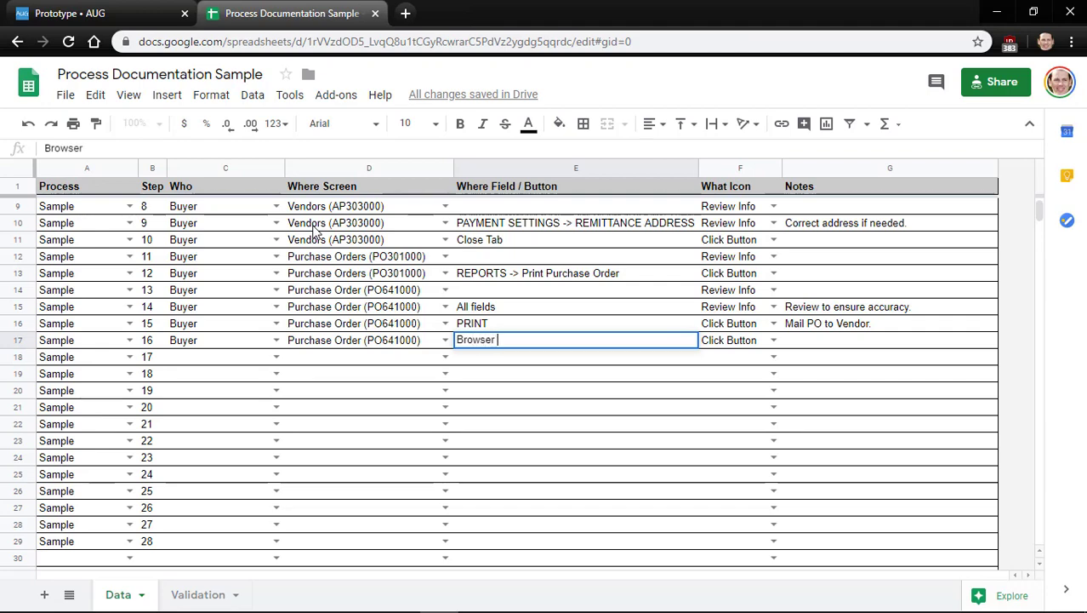
type("Back Button")
key("Return")
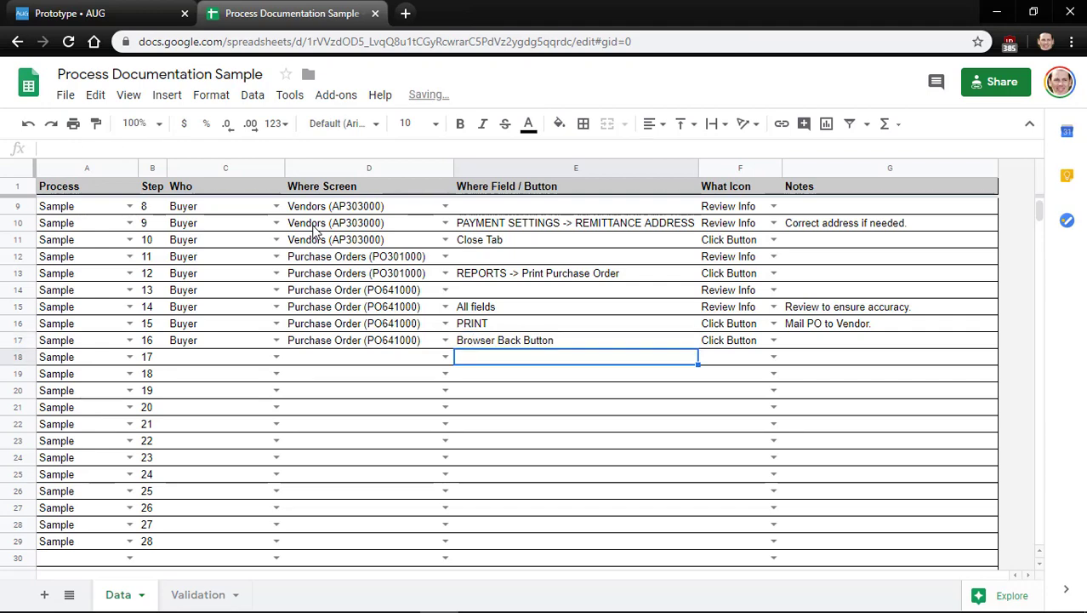
key("alt+Tab")
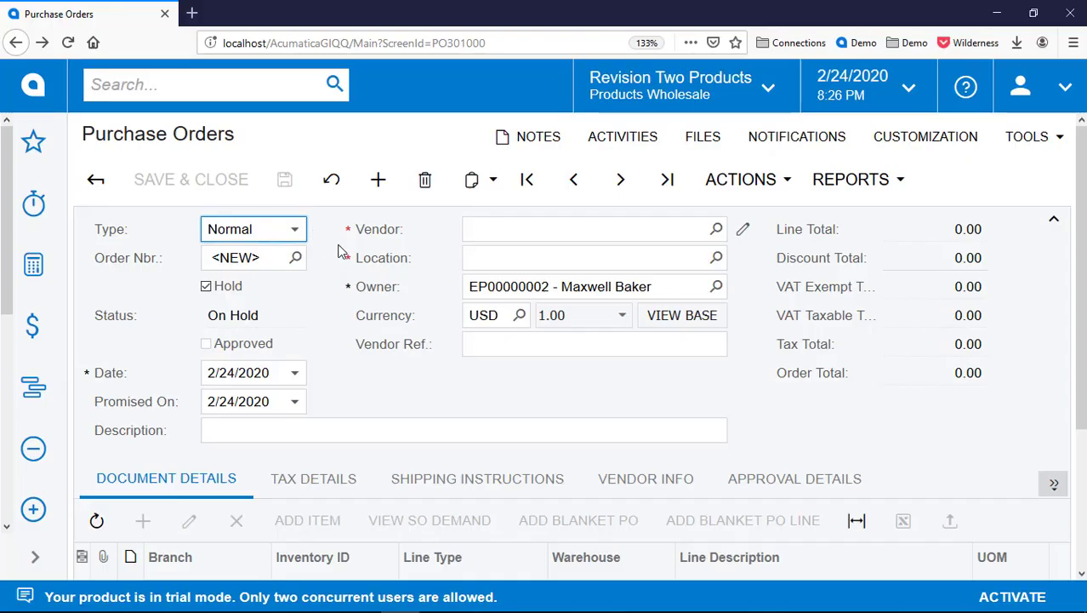
Load the last purchase order, PO001048, and clear its Hold checkbox
left_click(677, 193)
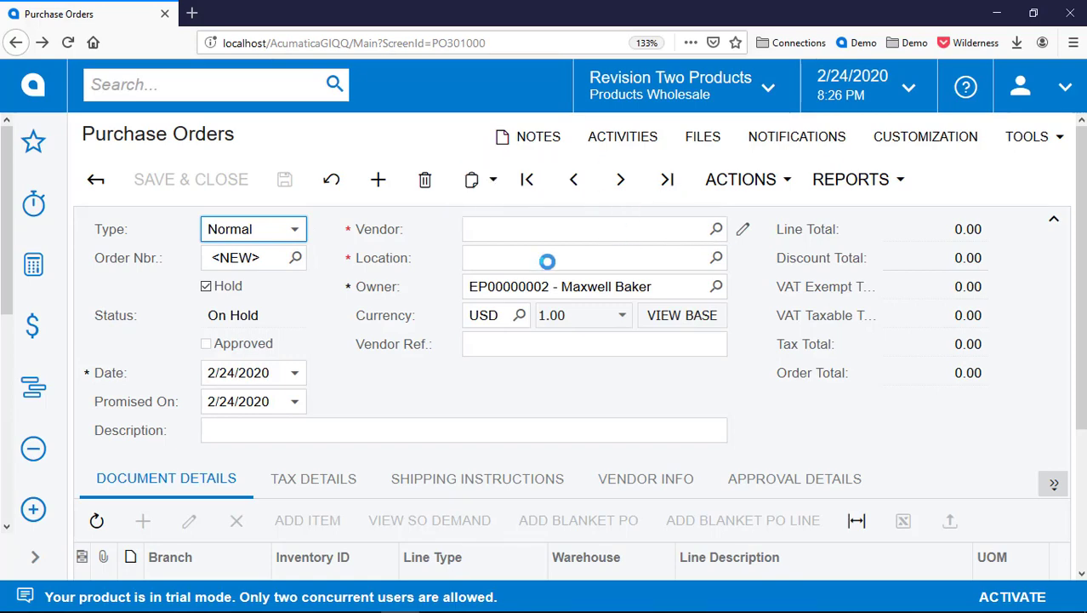
scroll(396, 316, "down", 2)
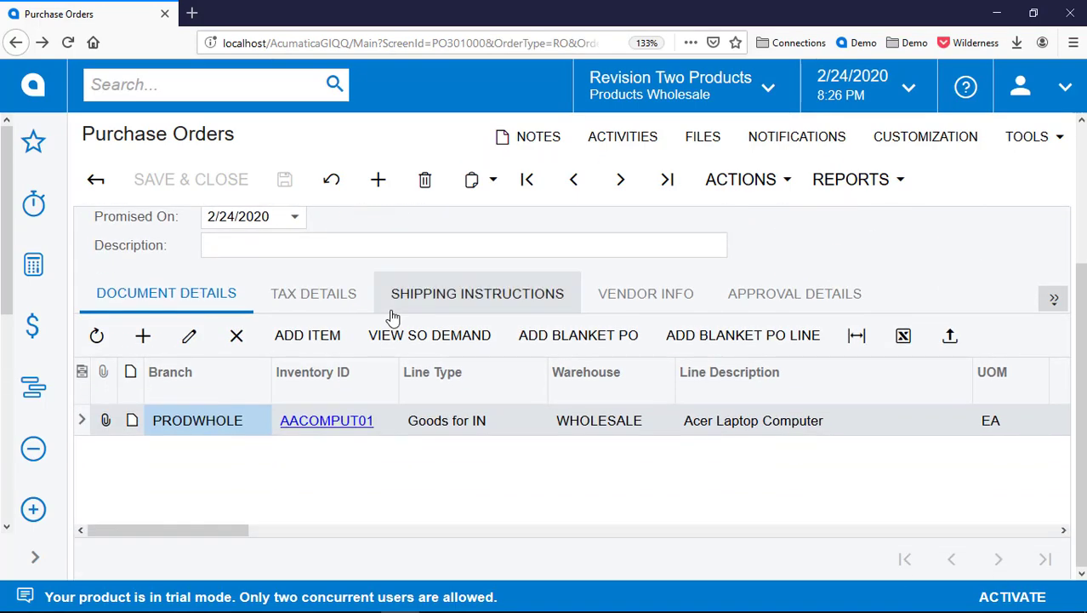
scroll(393, 317, "up", 2)
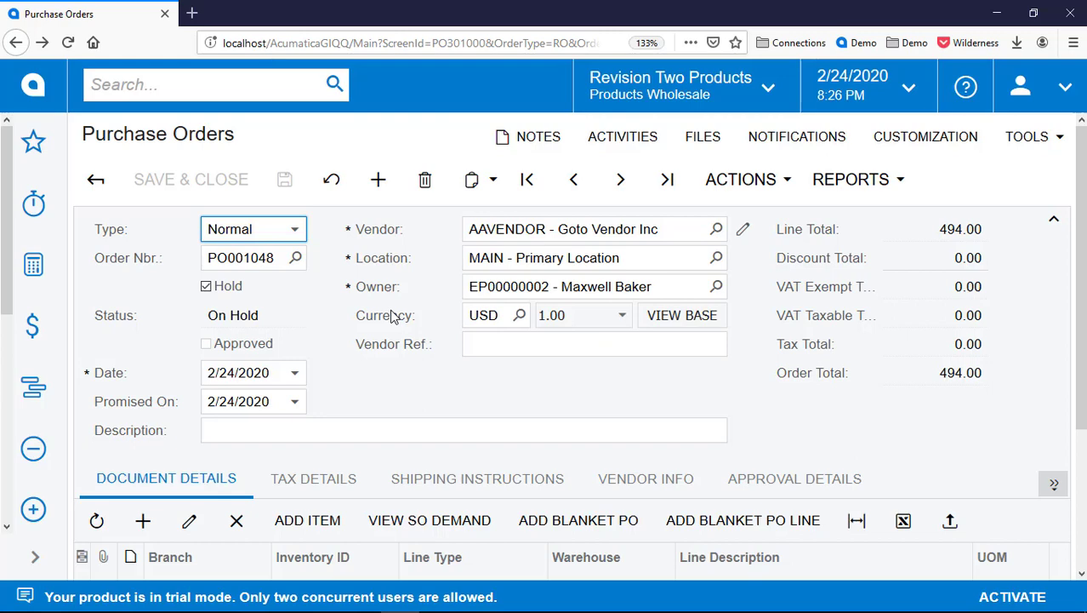
left_click(228, 289)
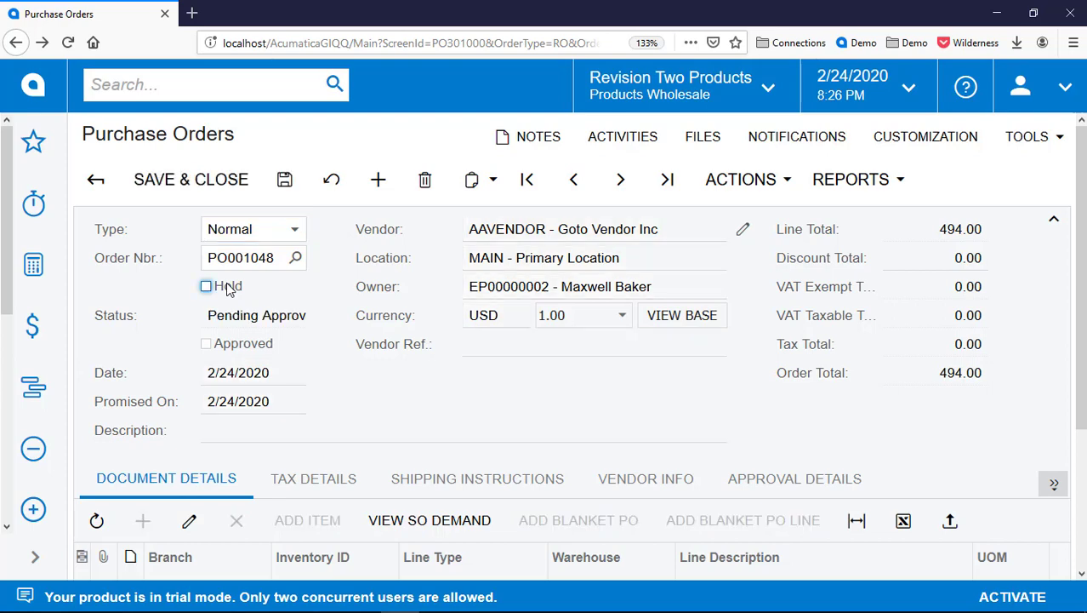
key("alt+Tab")
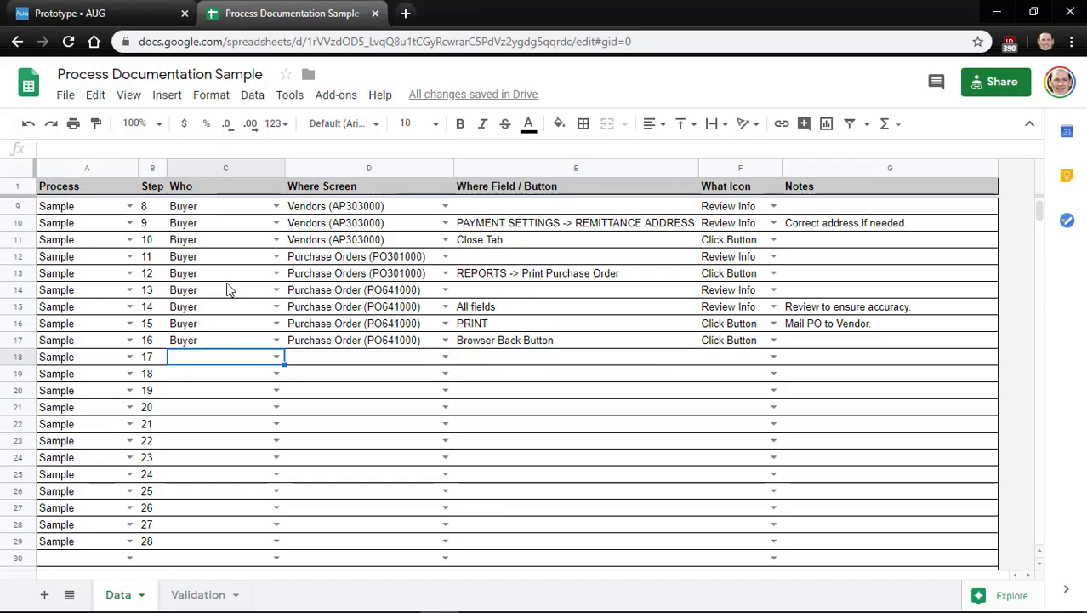
Fill step 17 with Buyer and the Purchase Orders (PO301000) screen
key("Up")
key("shift+Right")
key("ctrl+c")
key("Down")
key("ctrl+v")
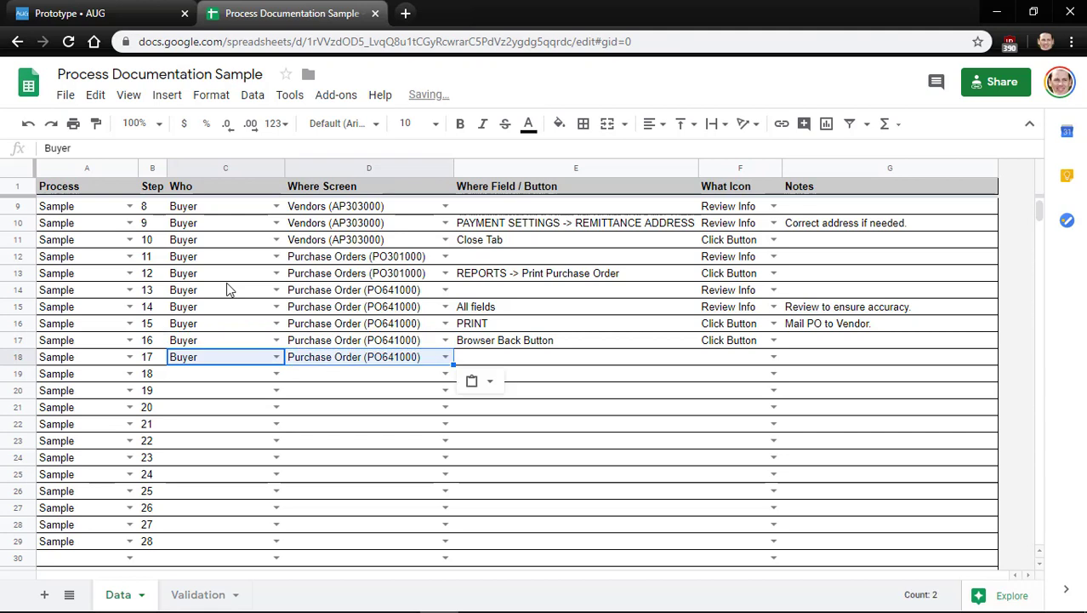
key("Up")
key("Right")
key("Up")
key("Up")
key("Up")
key("Up")
key("ctrl+c")
key("Down")
key("Down")
key("Down")
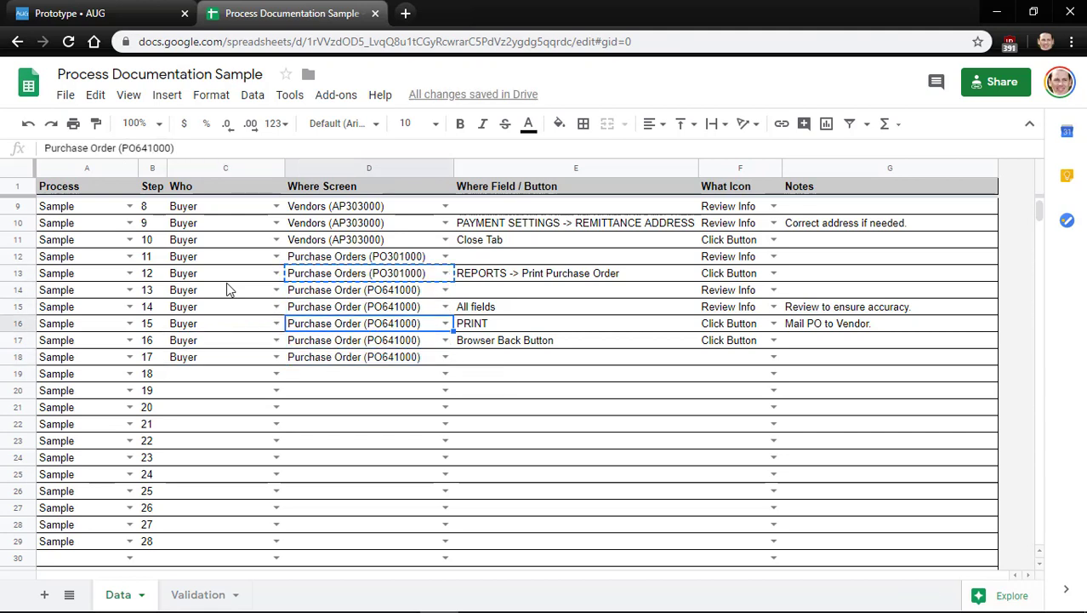
key("Down")
key("Down")
key("ctrl+v")
Set step 17's icon to Review Info, copied from a row above
key("Right")
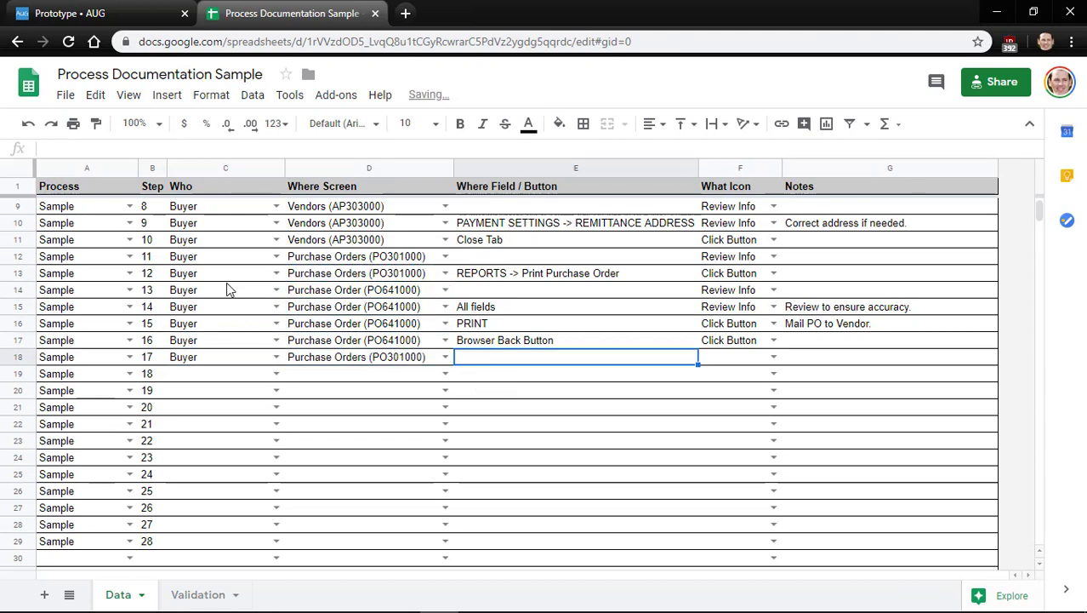
key("Right")
key("Up")
key("Up")
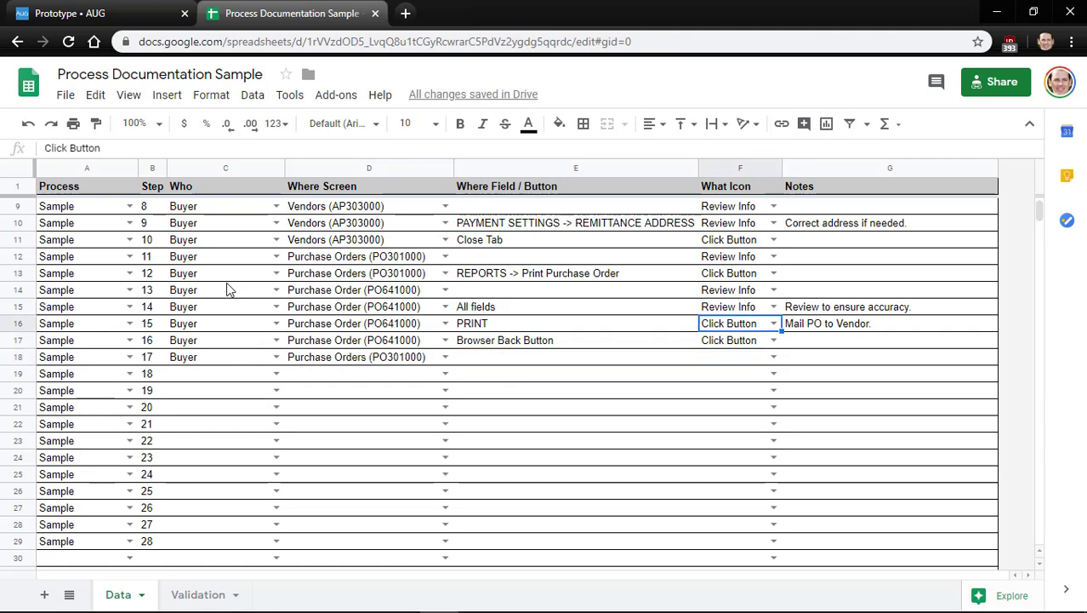
key("Up")
key("ctrl+c")
key("Down")
key("Down")
key("Down")
key("ctrl+v")
key("Left")
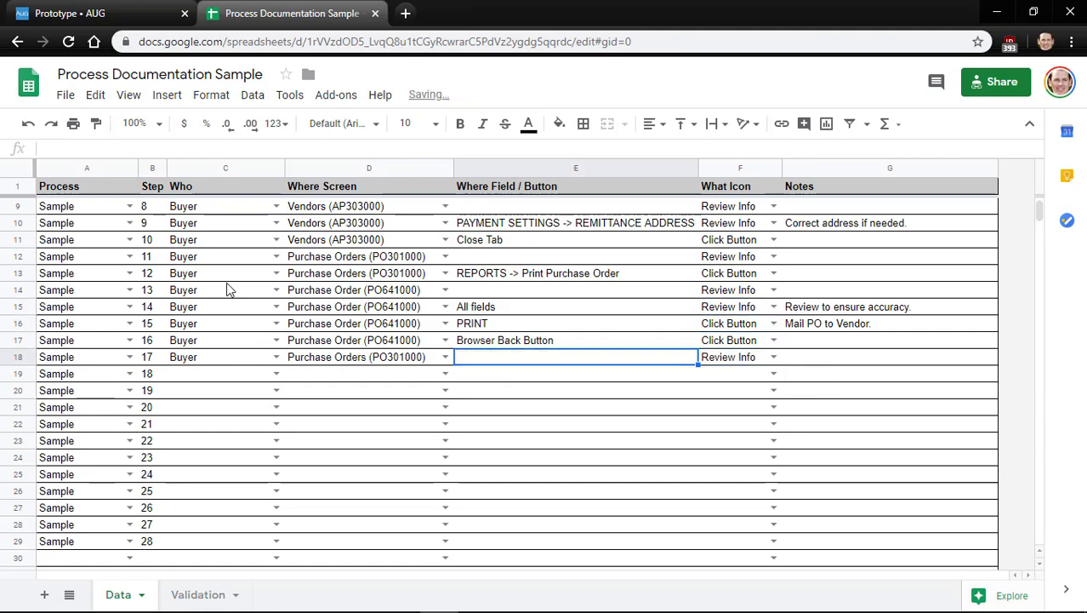
key("Right")
Copy Buyer and Purchase Orders (PO301000) from step 17 into step 18
key("Left")
key("Left")
key("Left")
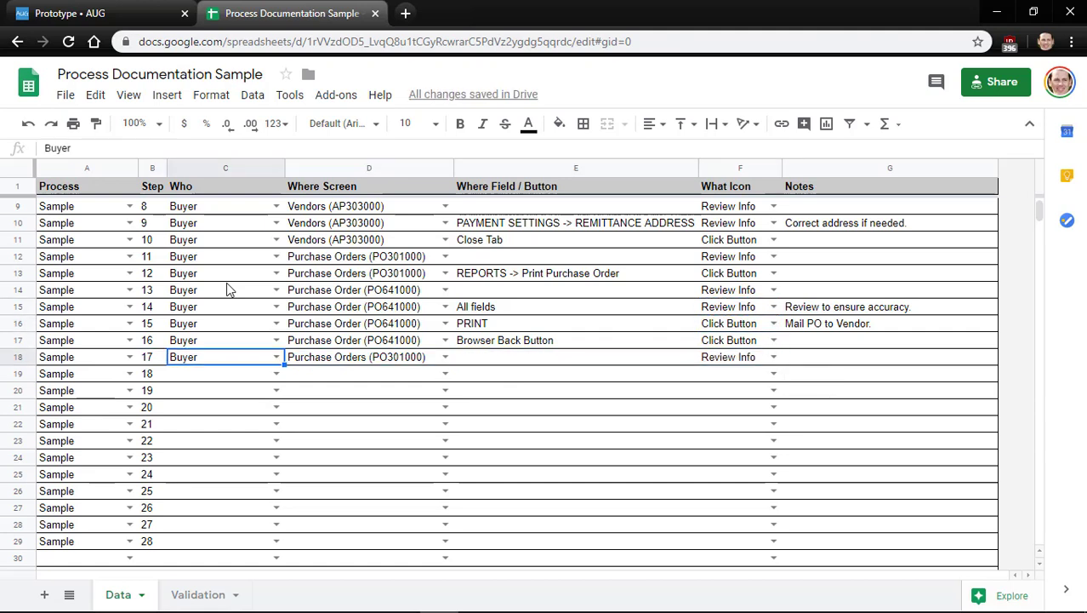
key("shift+Right")
key("ctrl+c")
key("Down")
key("ctrl+v")
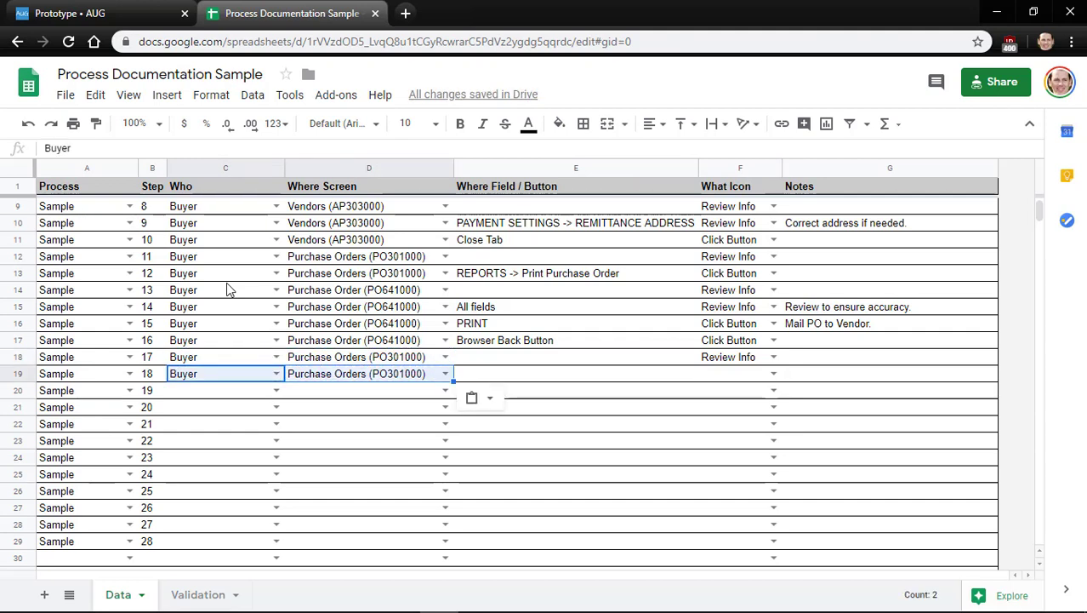
Enter Hold as step 18's field with the Click Button icon
key("Right")
key("Tab")
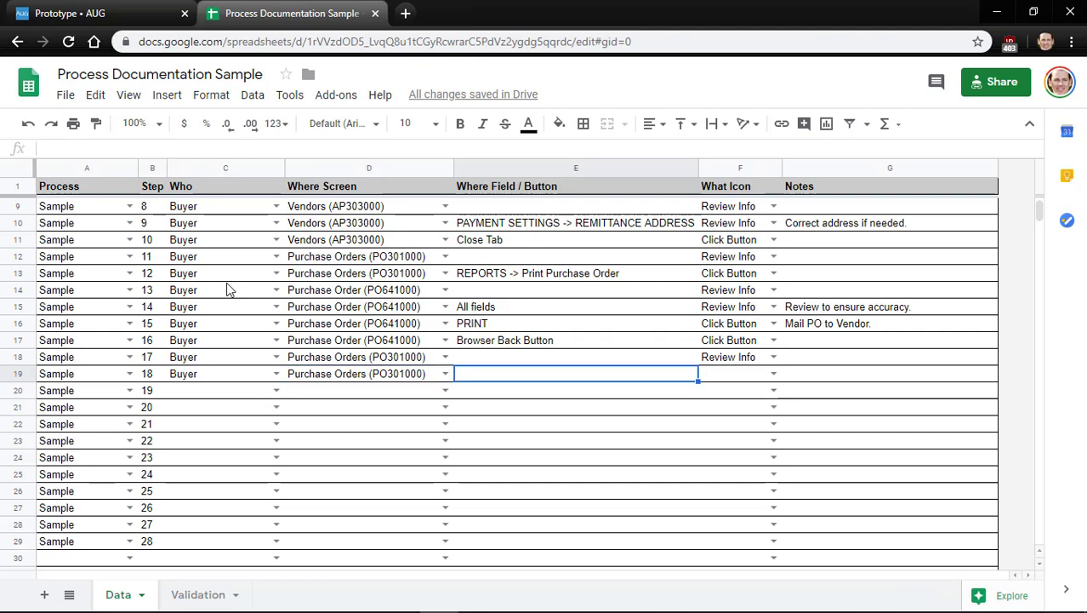
type("Hold")
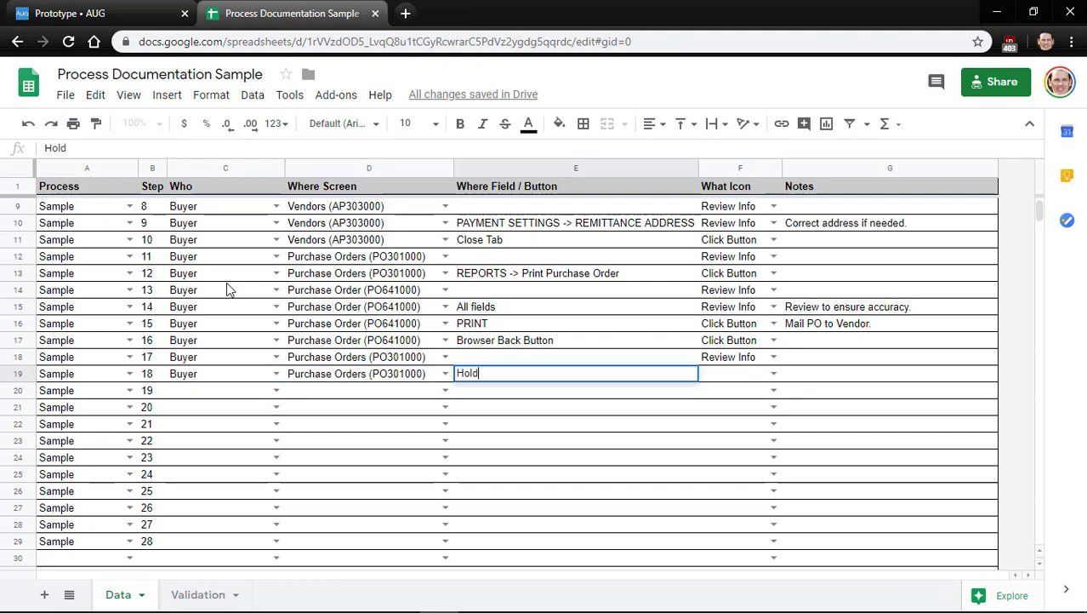
key("Tab")
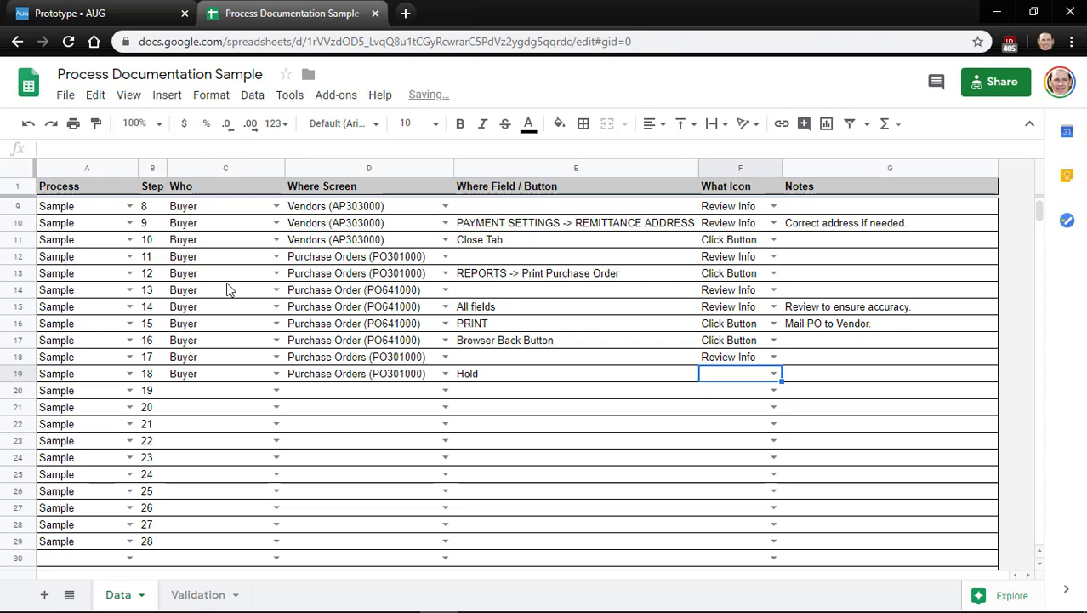
key("Return")
key("Down")
key("Down")
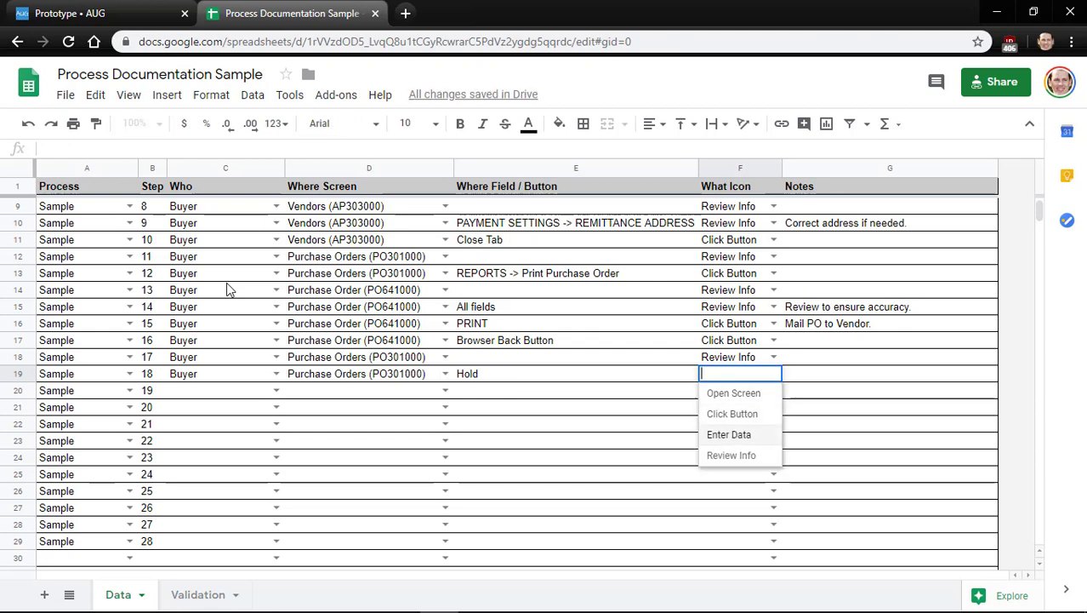
key("Up")
key("Return")
key("Return")
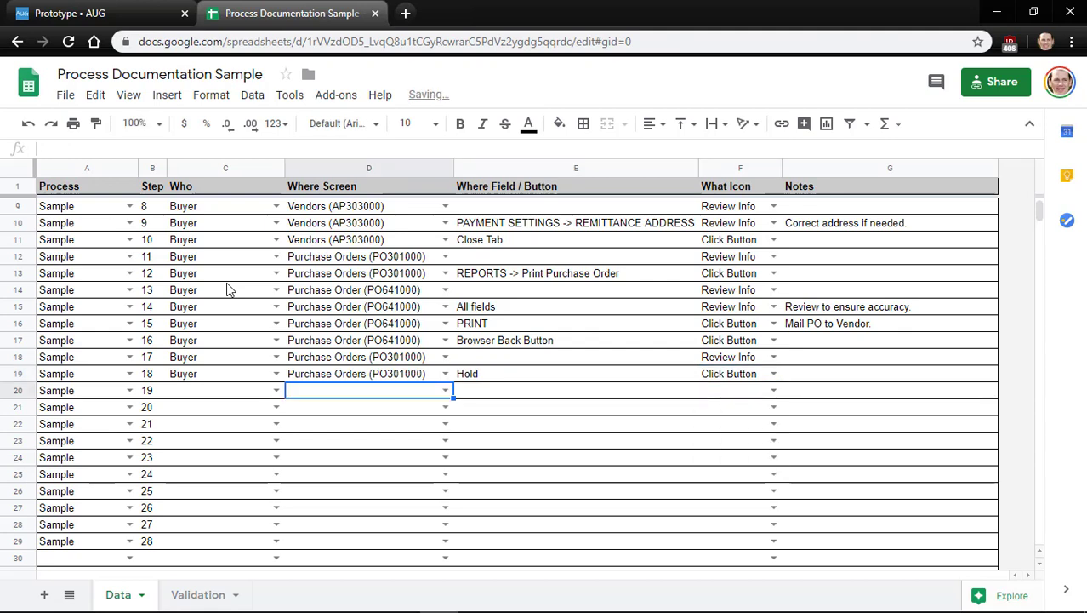
Add the note 'Uncheck once PO placed with Vendor.' for step 18
key("Up")
key("Right")
key("Right")
key("Right")
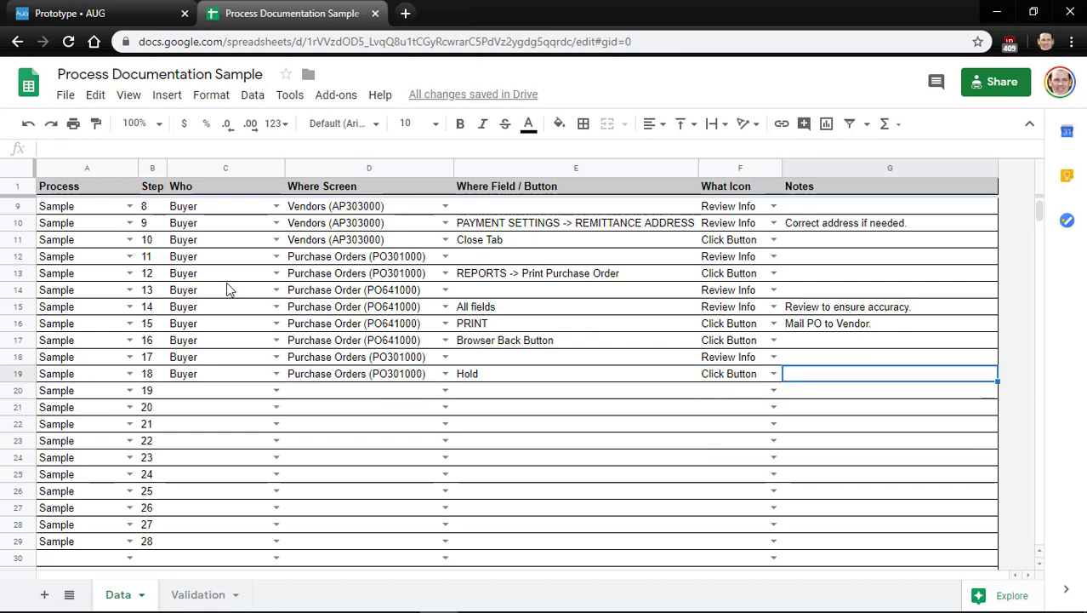
type("Unc")
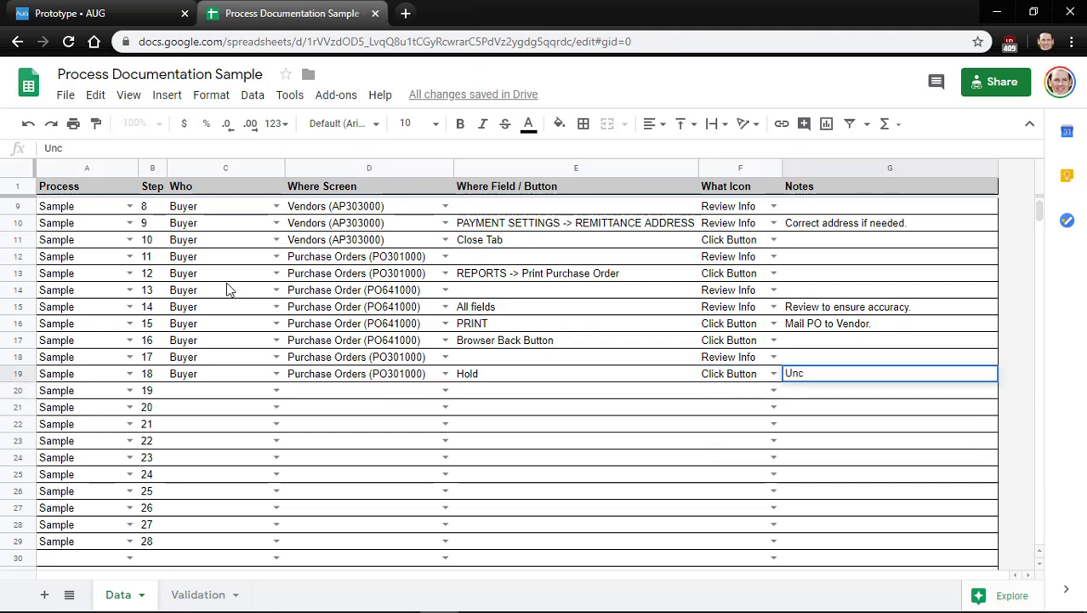
type("kheck on")
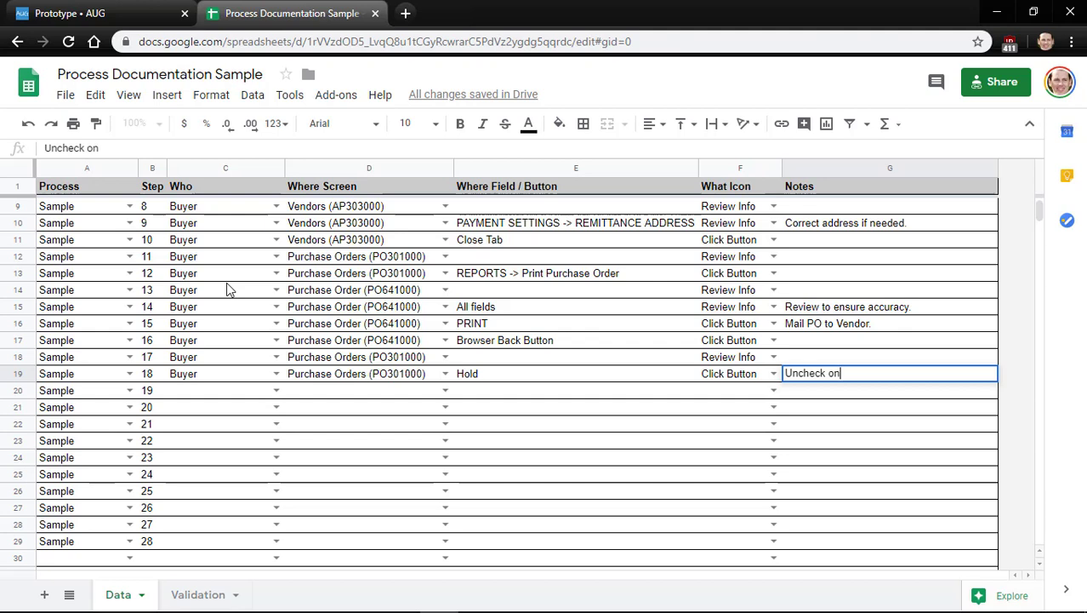
type("ce PO place")
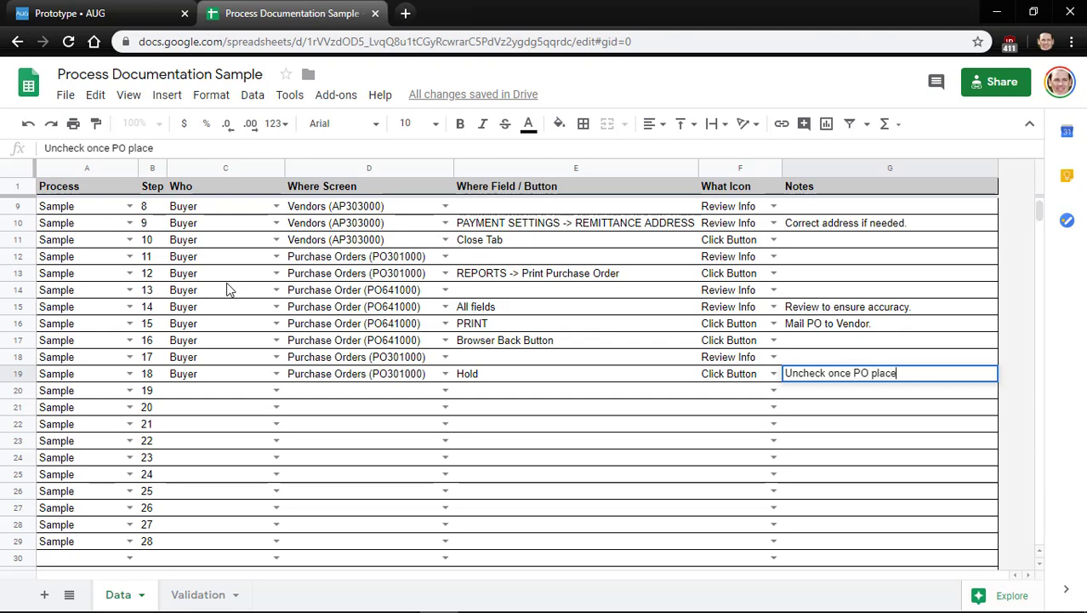
type("d with Vendor")
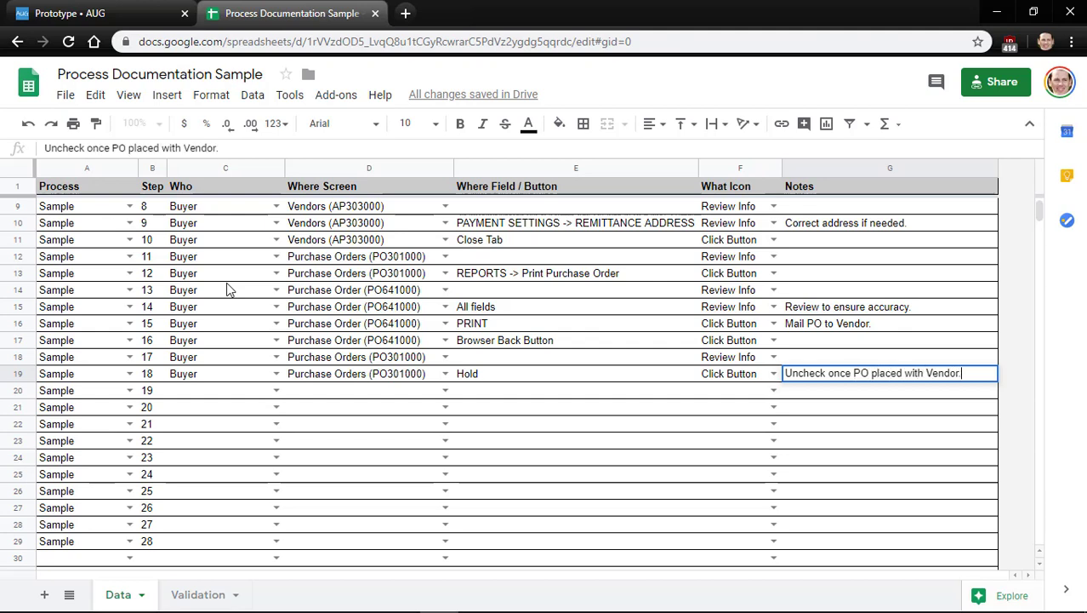
type(".")
key("Left")
key("Left")
key("Left")
key("Left")
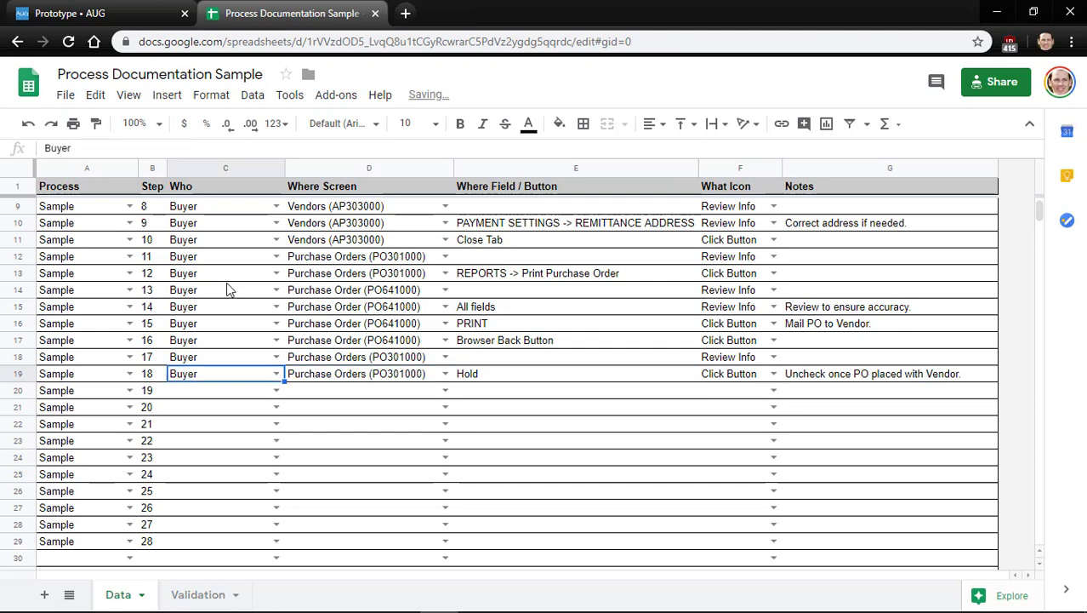
Save the purchase order in Acumatica
key("Down")
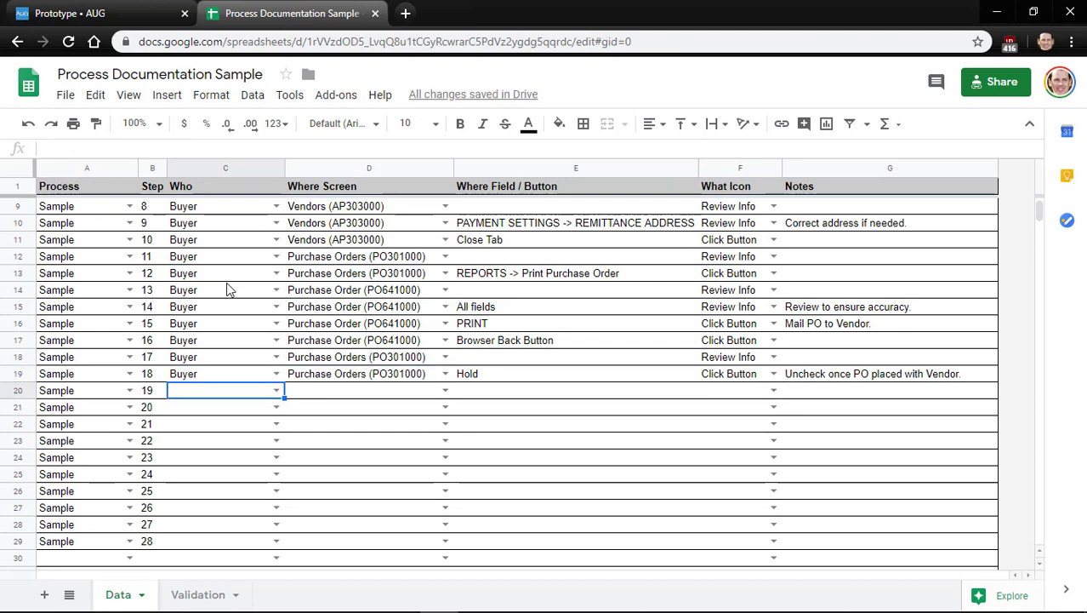
key("alt+Tab")
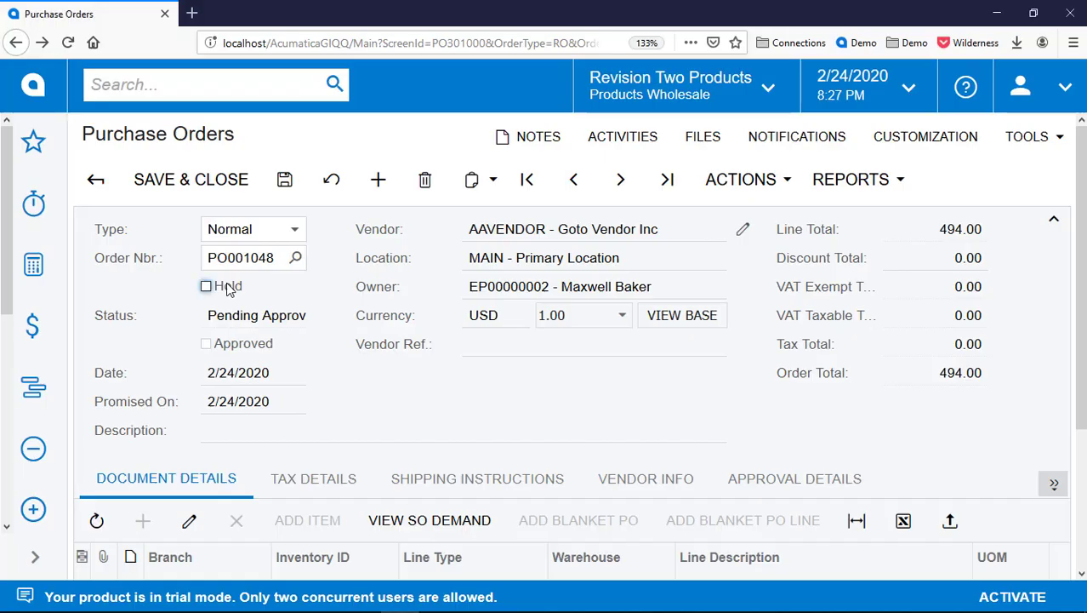
left_click(286, 189)
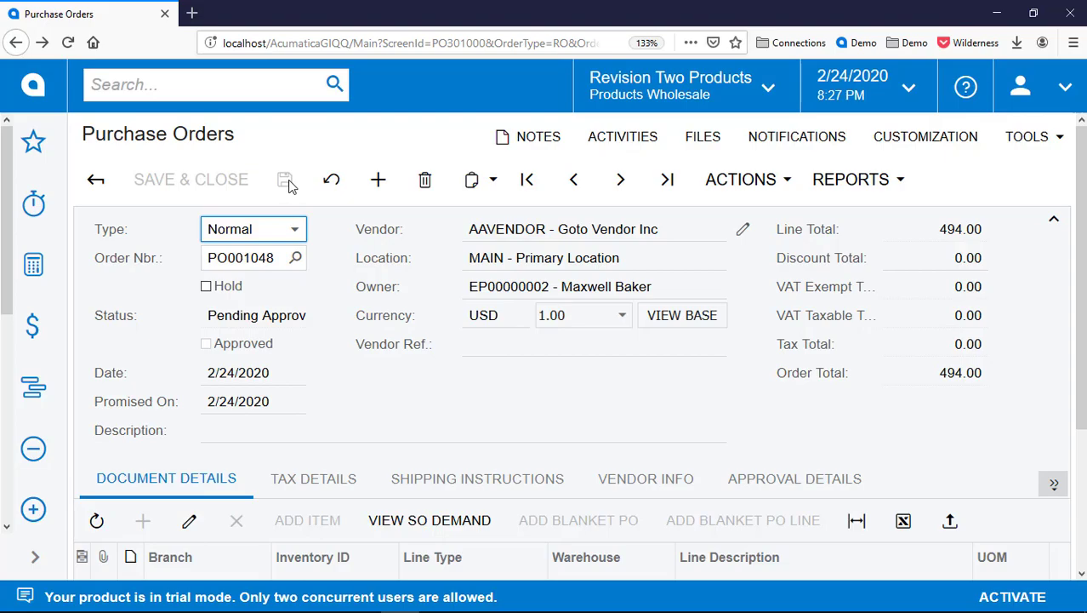
key("alt+Tab")
Fill step 19 with Buyer, Purchase Orders (PO301000) and the Save button
key("Up")
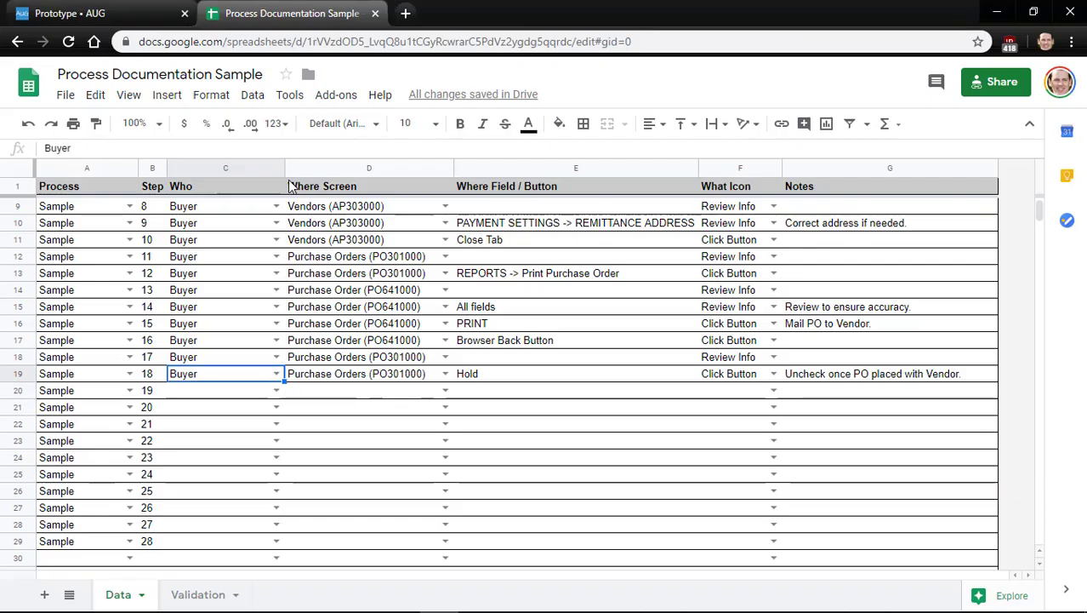
key("shift+Right")
key("ctrl+c")
key("Down")
key("ctrl+v")
key("Right")
key("Right")
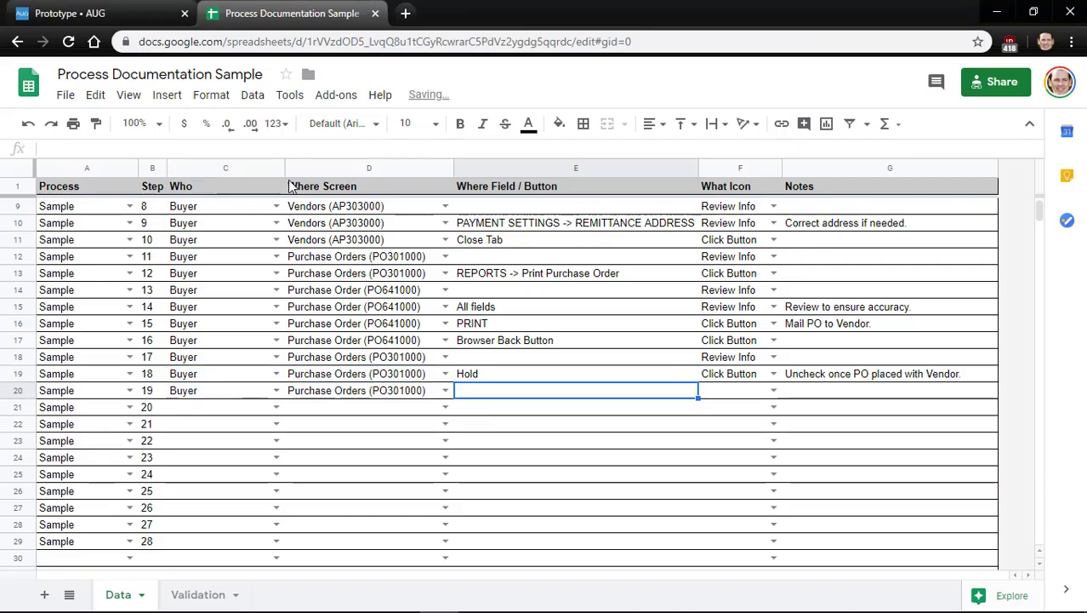
type("SA")
type("ave")
key("Return")
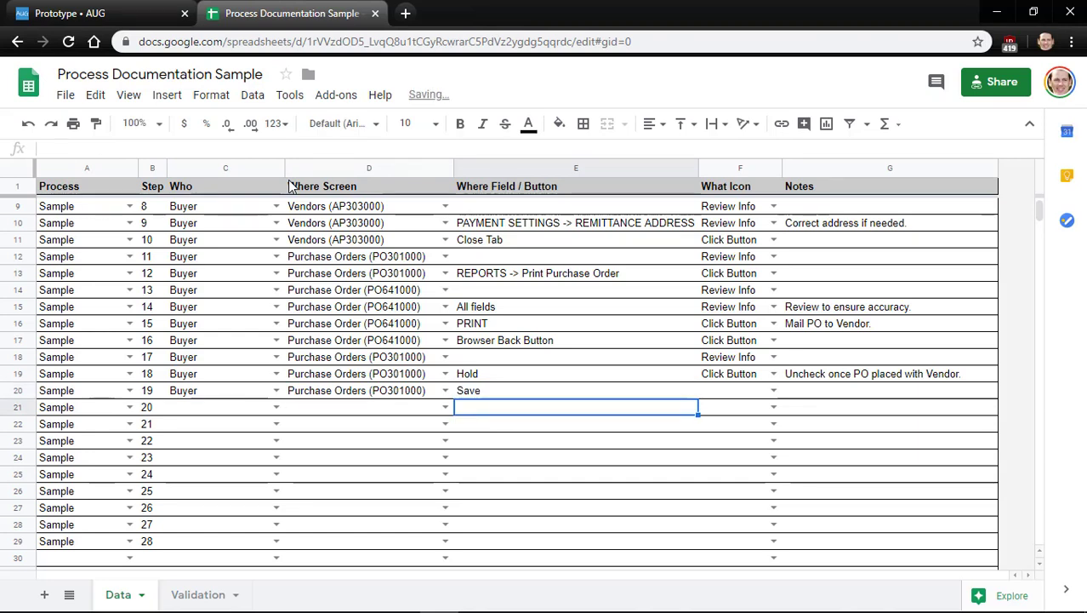
Copy the Click Button icon from step 18 into step 19
key("Right")
key("Up")
key("Up")
key("ctrl+c")
key("Down")
key("ctrl+v")
key("Left")
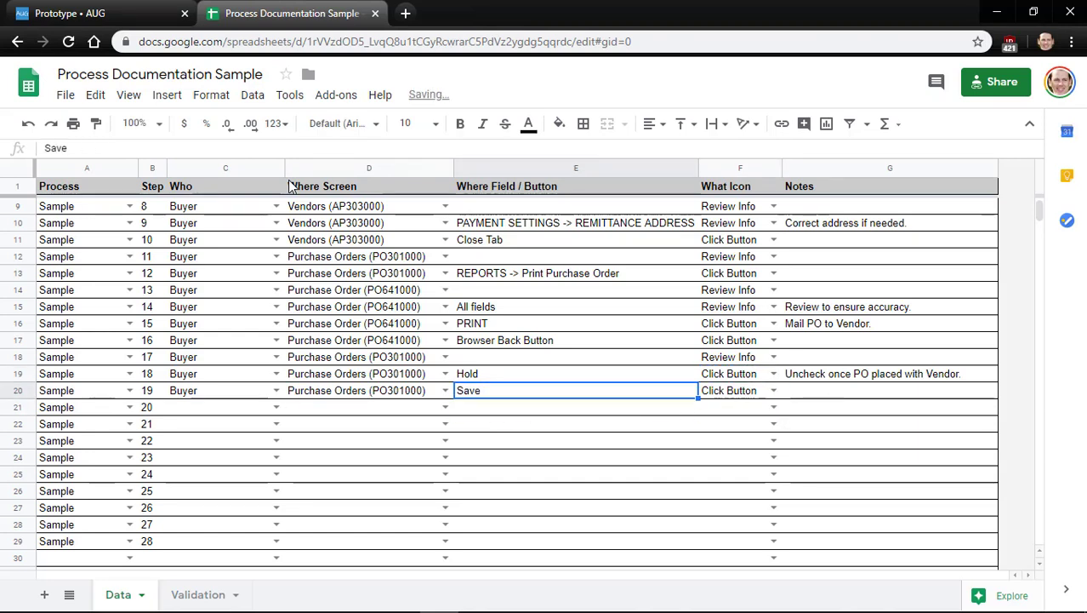
key("Left")
key("Left")
key("Down")
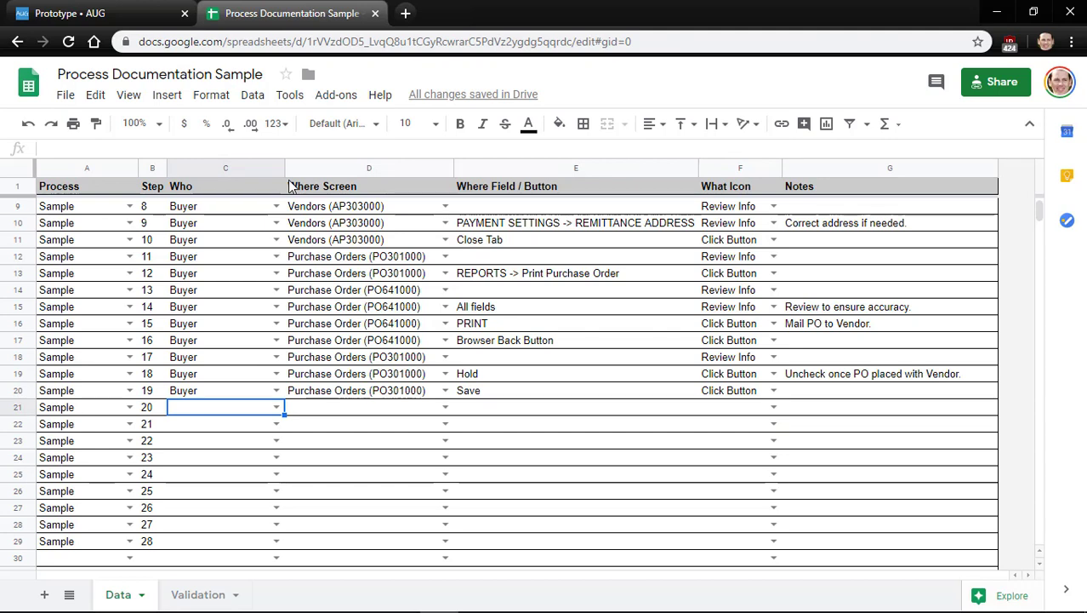
Search 'approva' in Acumatica to open Approvals, see no records, and return to the sheet
key("alt+Tab")
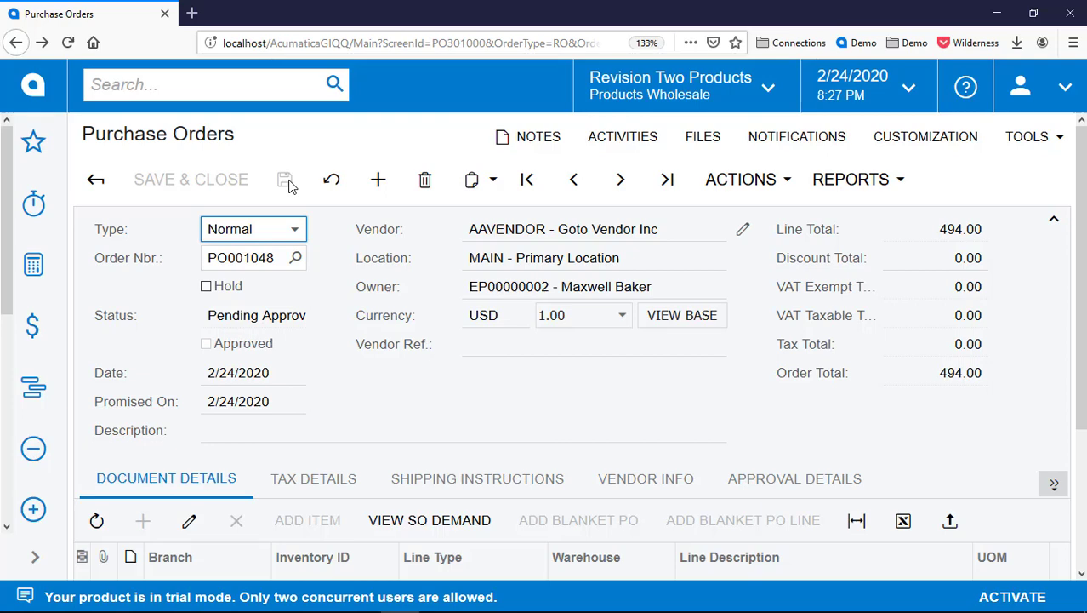
left_click(232, 80)
type("ap")
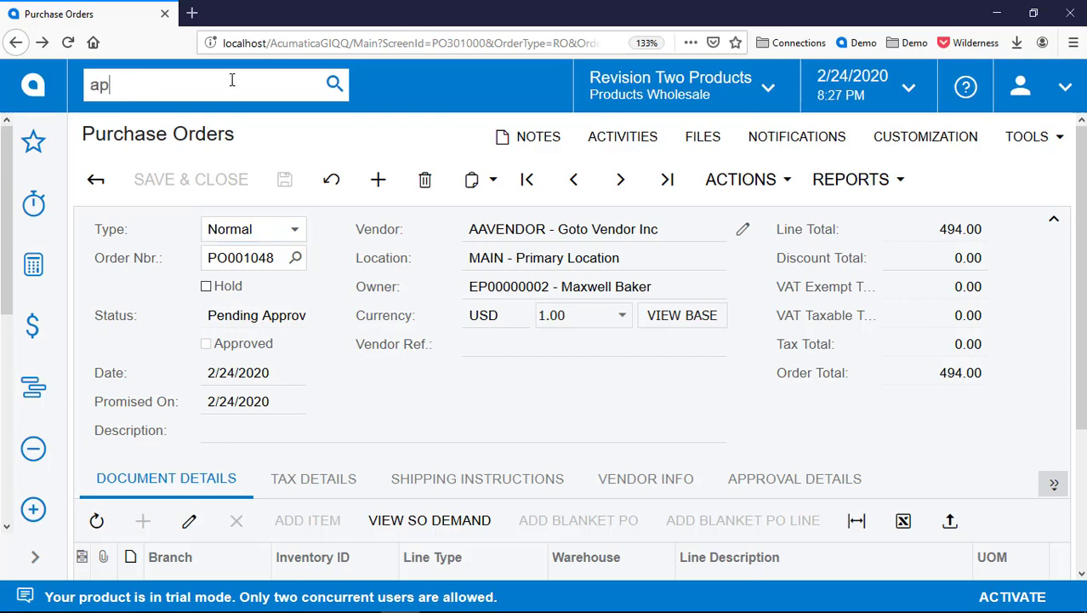
type("prova")
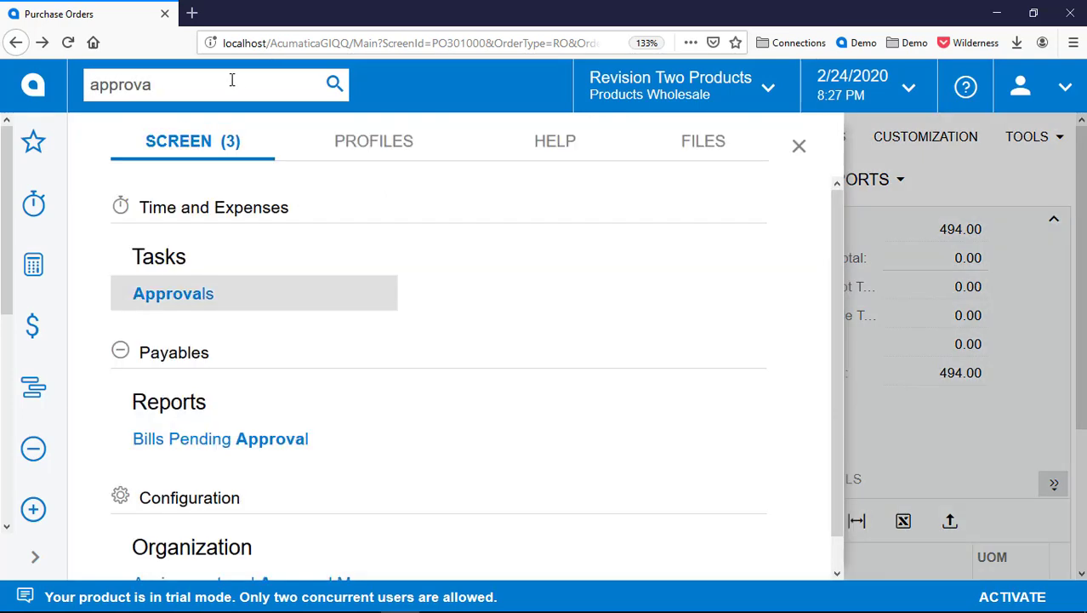
key("Return")
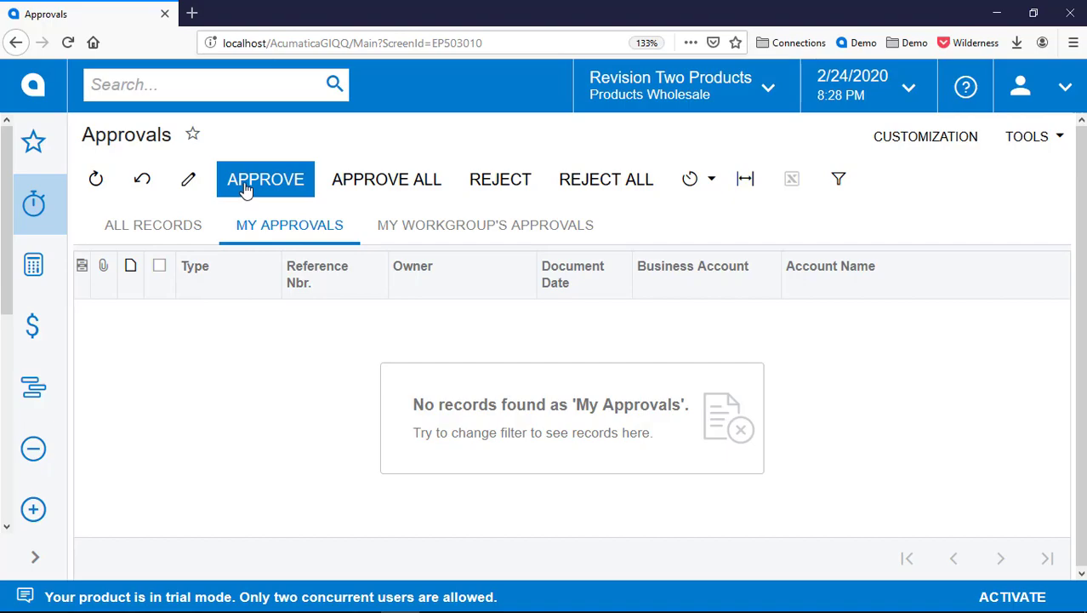
key("alt+Tab")
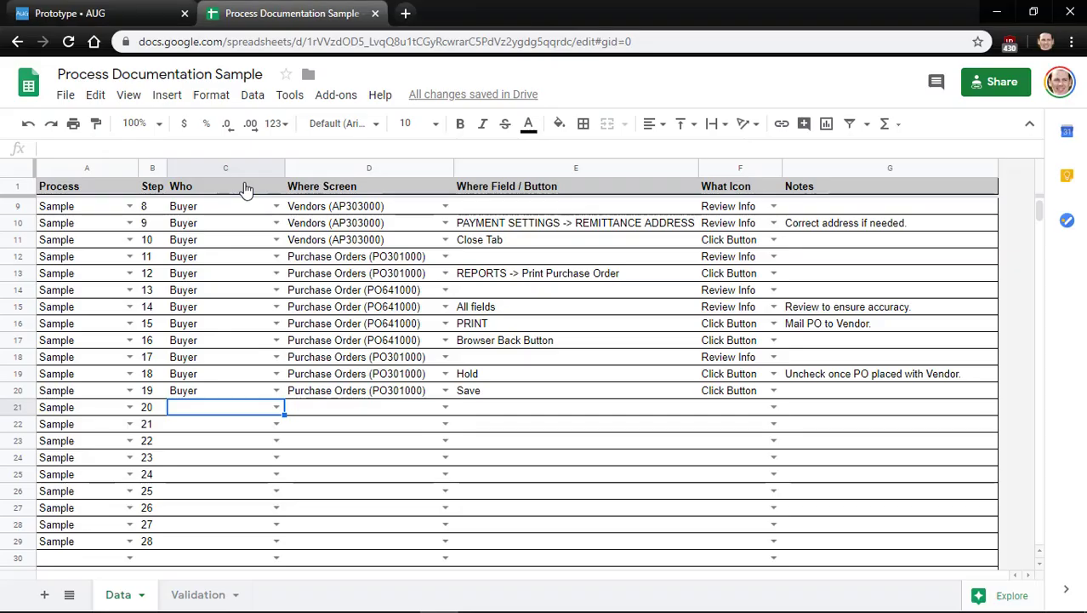
Set step 20 to Purchasing Manager on Approvals (EP503010) with the Open Screen icon
key("Return")
key("Down")
key("Down")
key("Return")
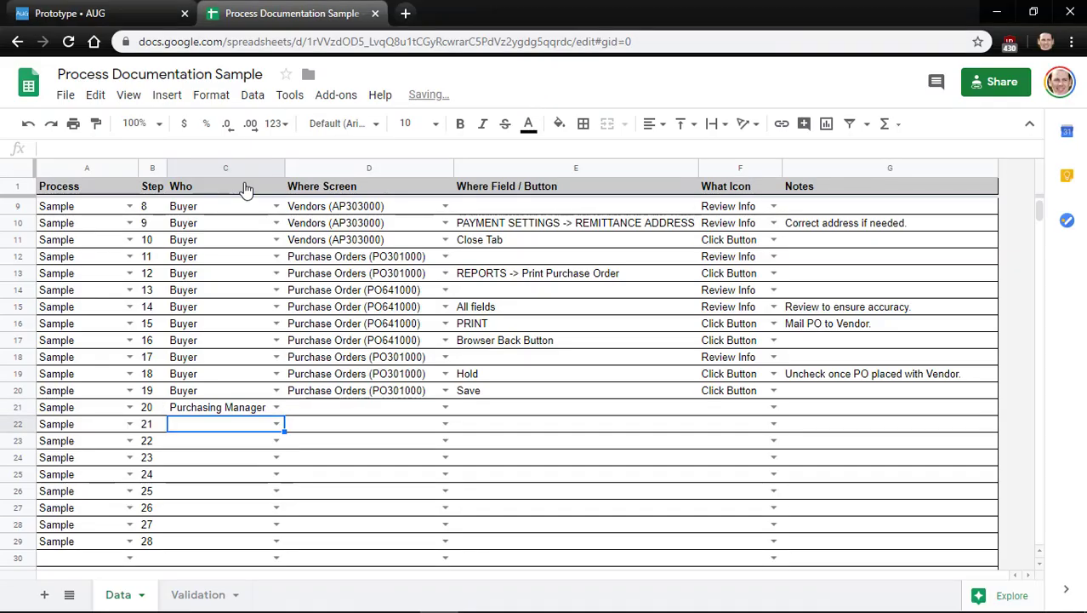
key("Up")
key("Right")
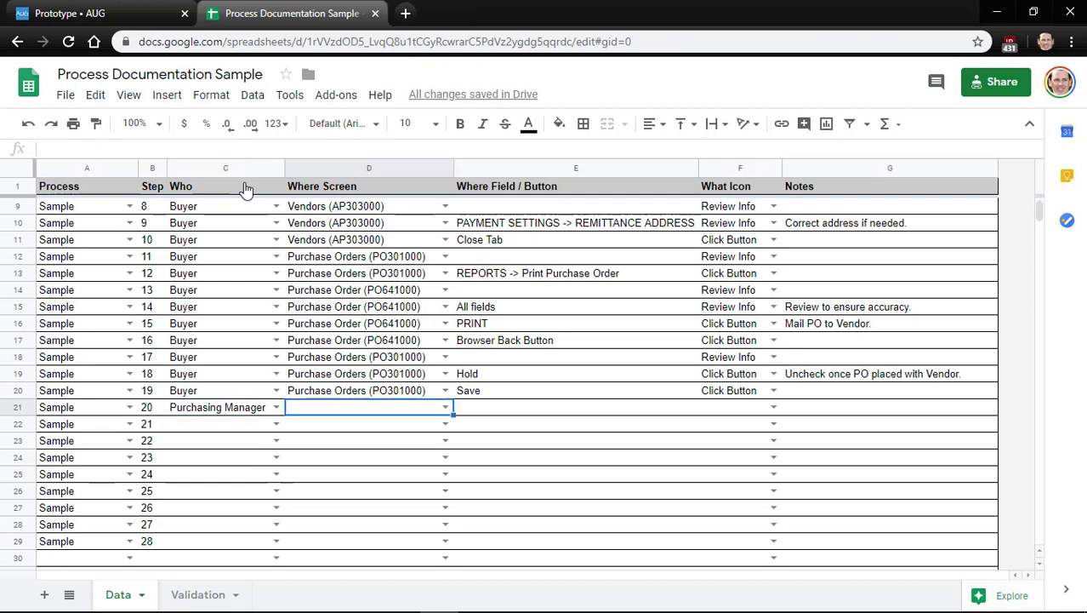
key("Return")
key("Down")
key("Up")
key("Return")
key("Up")
key("Right")
key("Right")
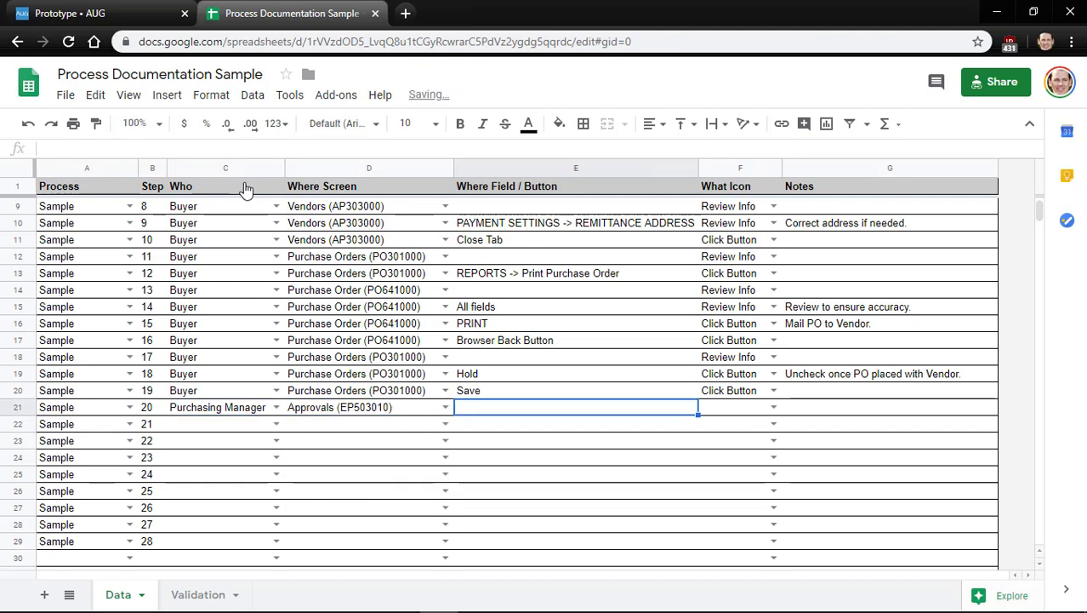
key("Return")
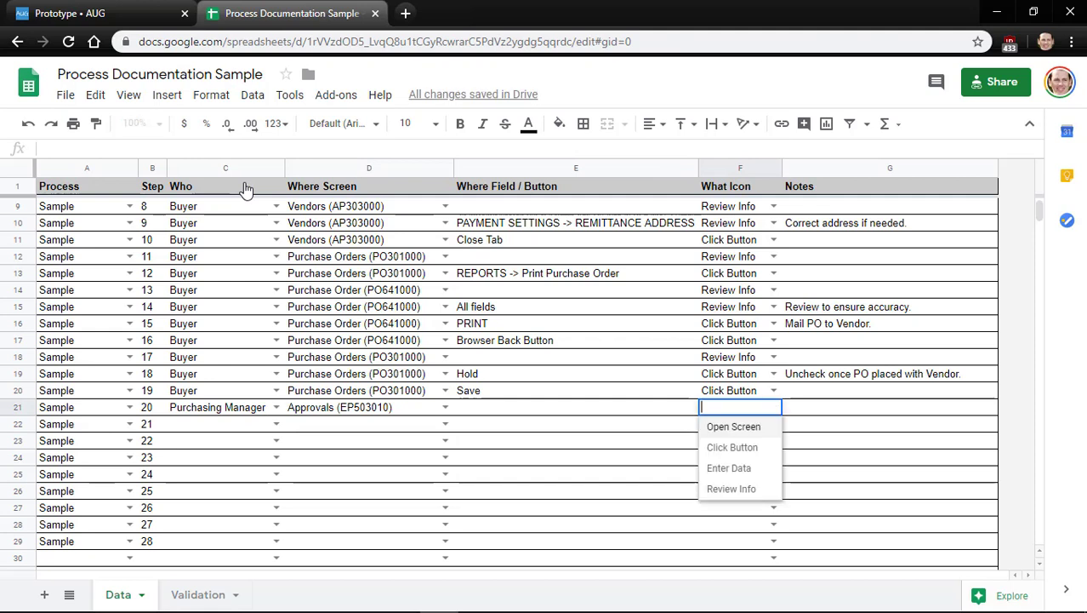
key("Return")
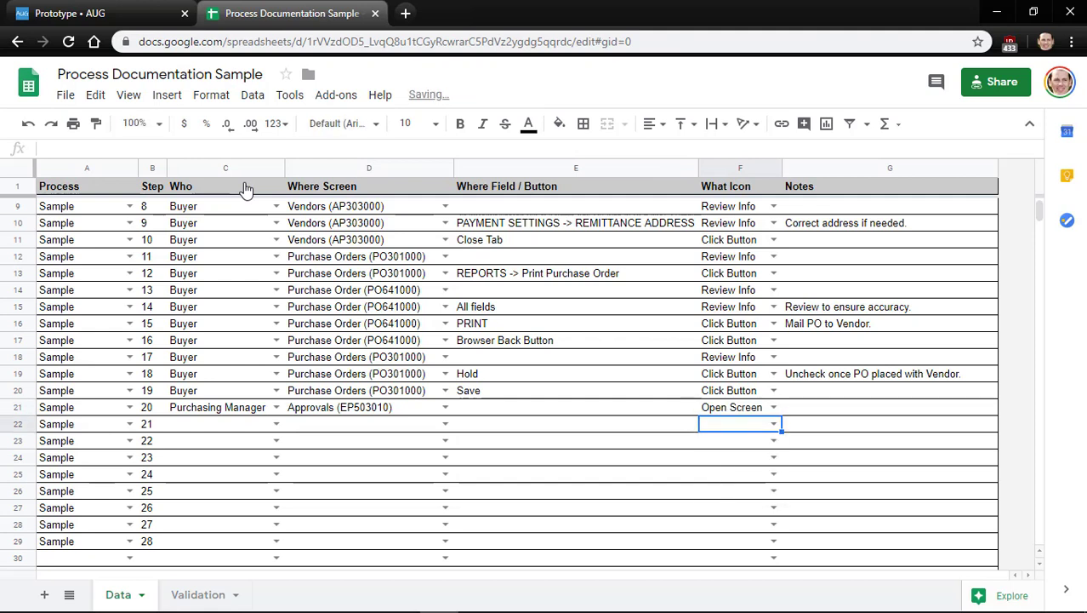
Fill step 21: Purchasing Manager on Approvals (EP503010), field Checkbox, icon Click Button
key("Left")
key("Left")
key("Left")
key("Up")
key("ctrl+c")
key("Down")
key("ctrl+v")
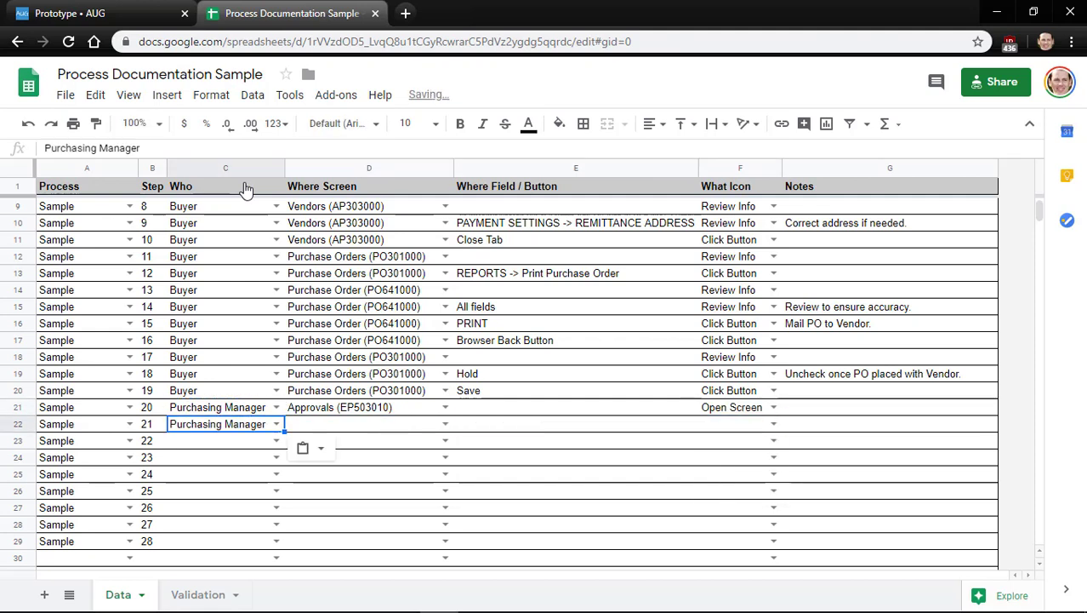
key("Right")
key("Up")
key("ctrl+c")
key("Down")
key("ctrl+v")
key("Right")
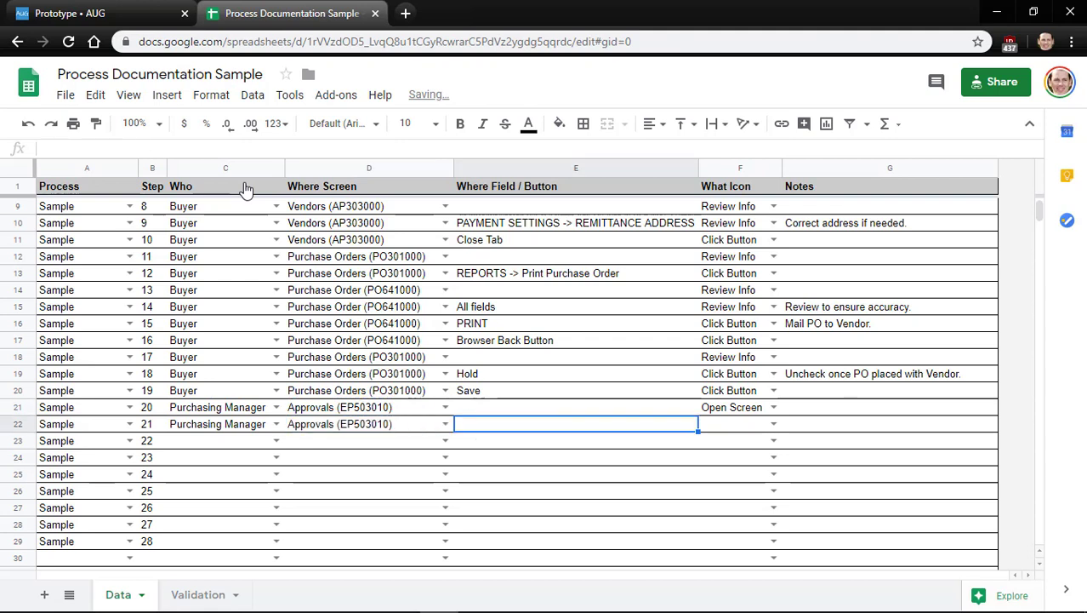
type("Checkb")
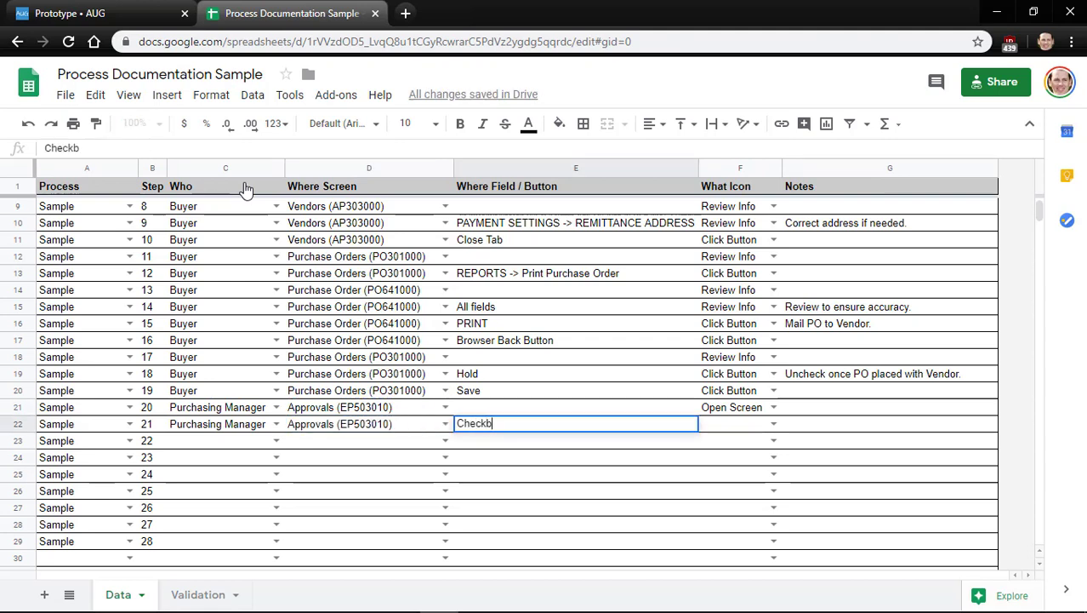
type("ox")
key("Tab")
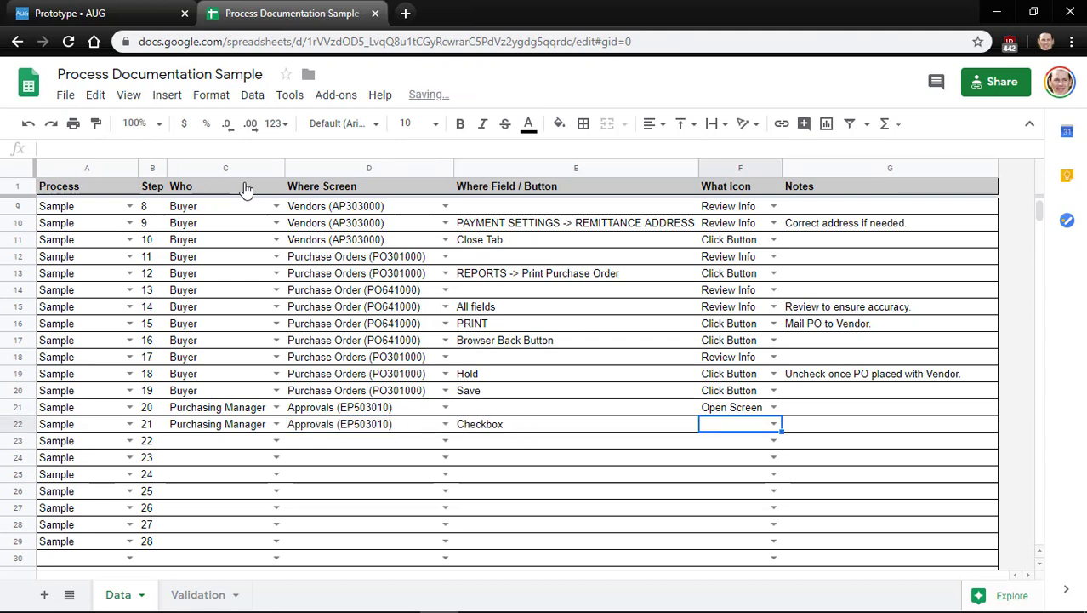
key("Return")
key("Down")
key("Return")
Copy Purchasing Manager and Approvals (EP503010) down into step 22's row
key("Left")
key("Left")
key("Left")
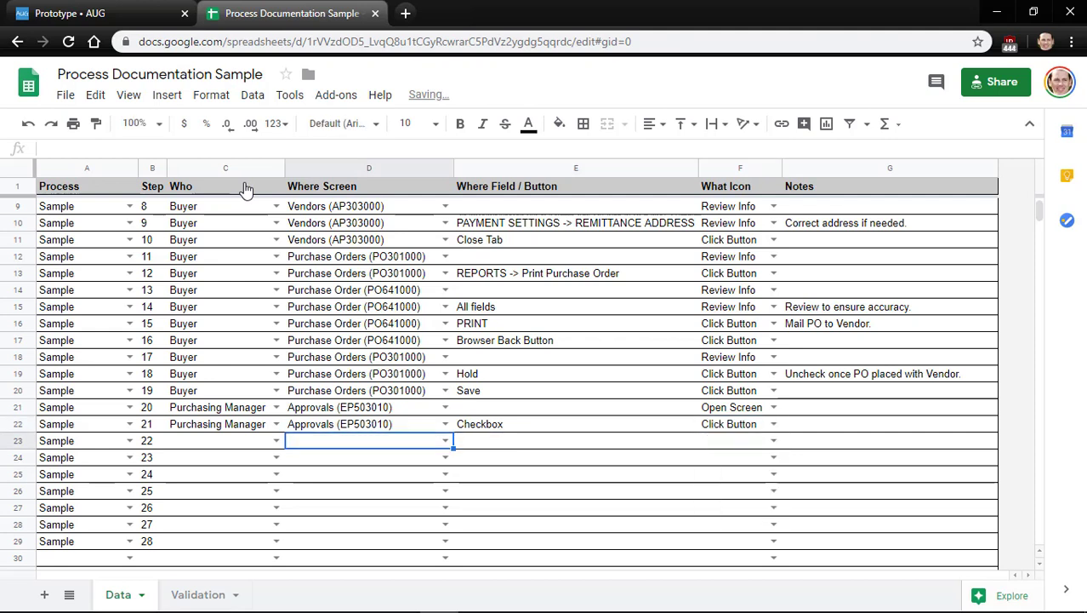
key("Up")
key("ctrl+c")
key("Down")
key("ctrl+v")
key("Right")
key("Up")
key("ctrl+c")
key("Down")
key("ctrl+v")
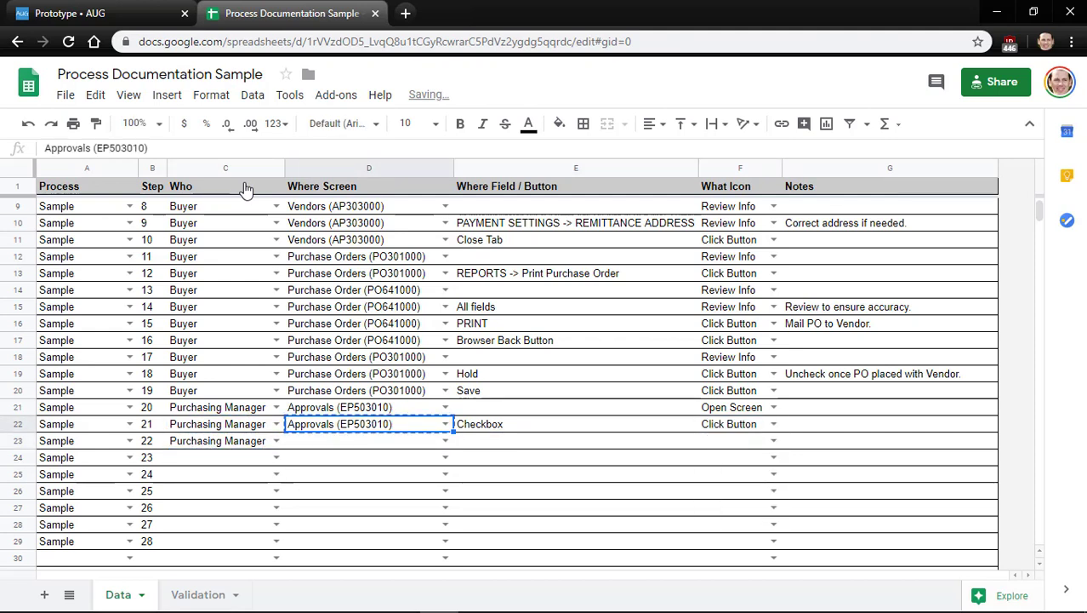
key("Right")
Enter APPROVE as step 22's field with the Click Button icon, then return to Acumatica
type("APPROVE")
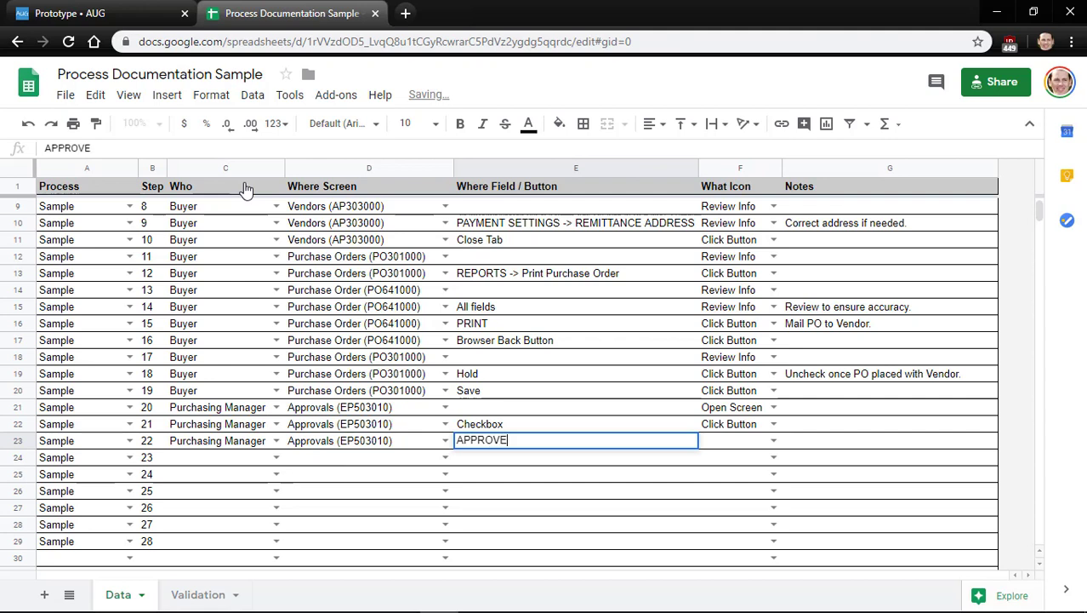
key("Right")
key("Up")
key("ctrl+c")
key("Down")
key("ctrl+v")
key("Left")
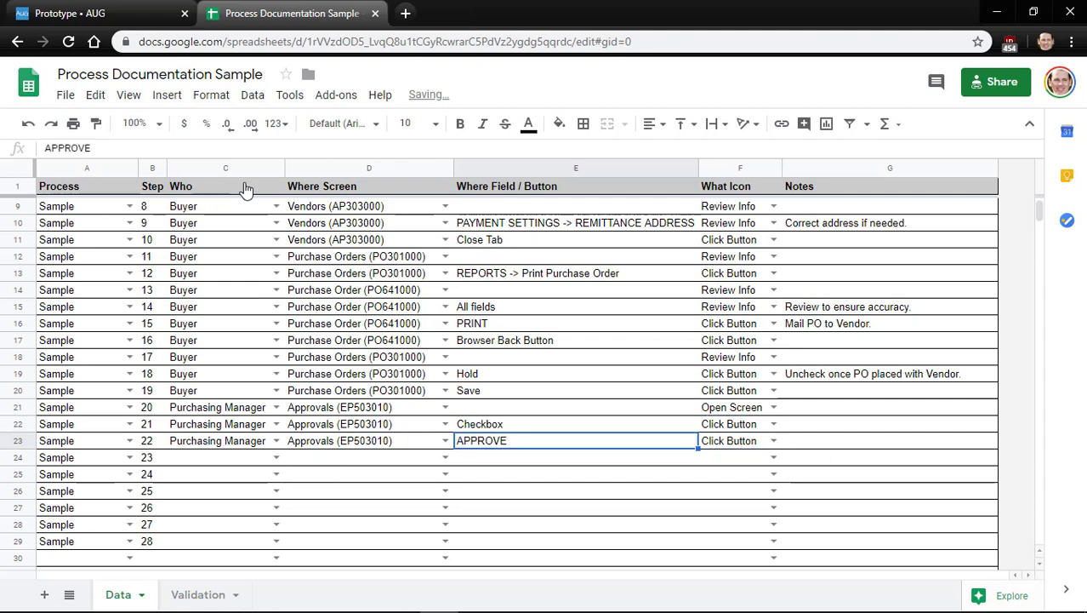
key("Left")
key("Left")
key("Down")
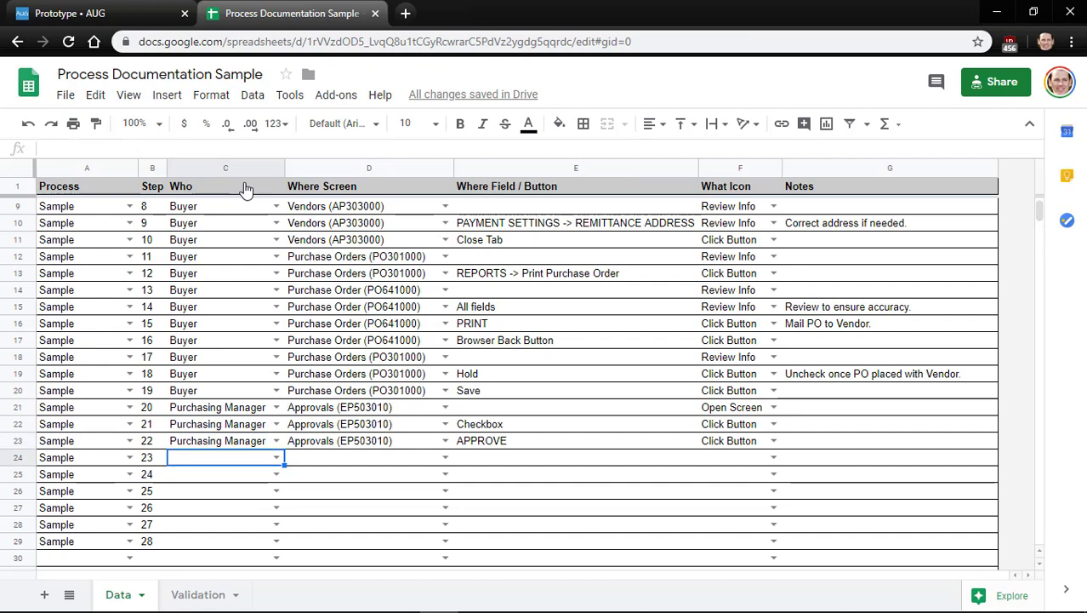
key("alt+Tab")
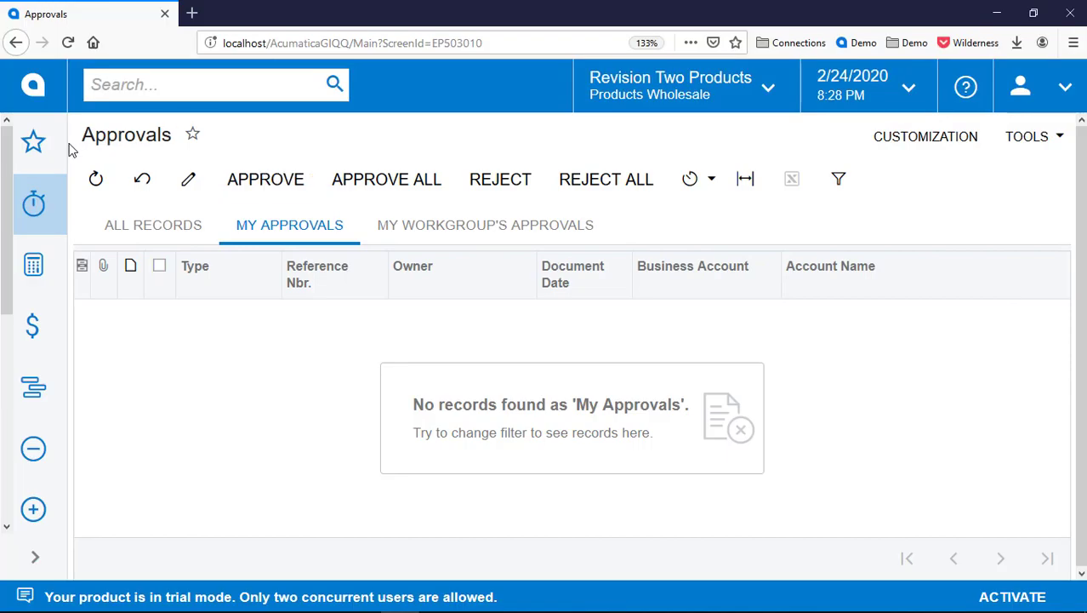
Return to purchase order PO001048 and approve it via ACTIONS > Approve
left_click(15, 42)
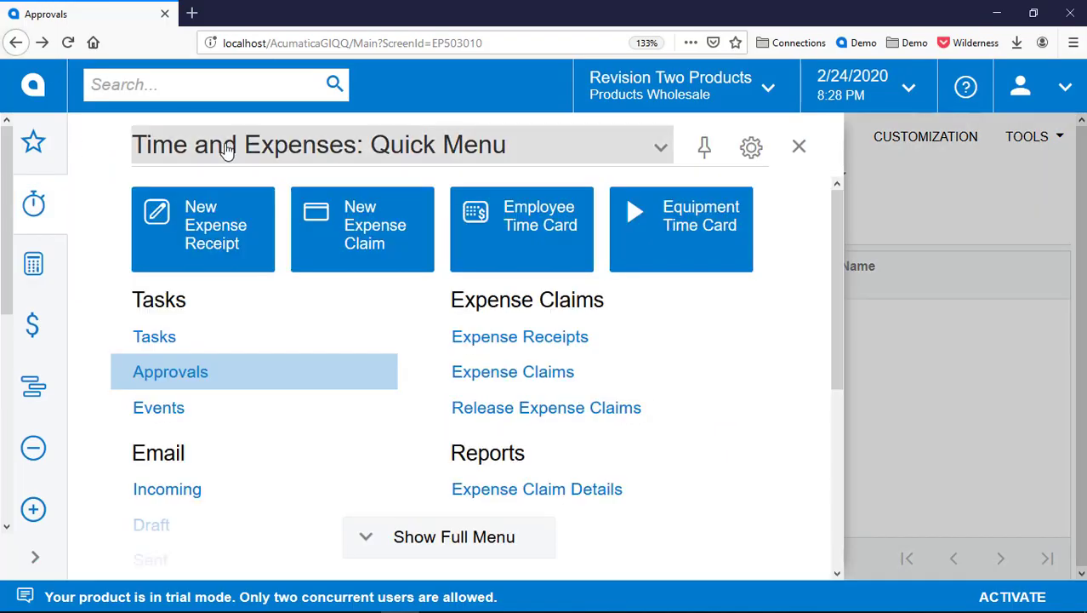
left_click(15, 42)
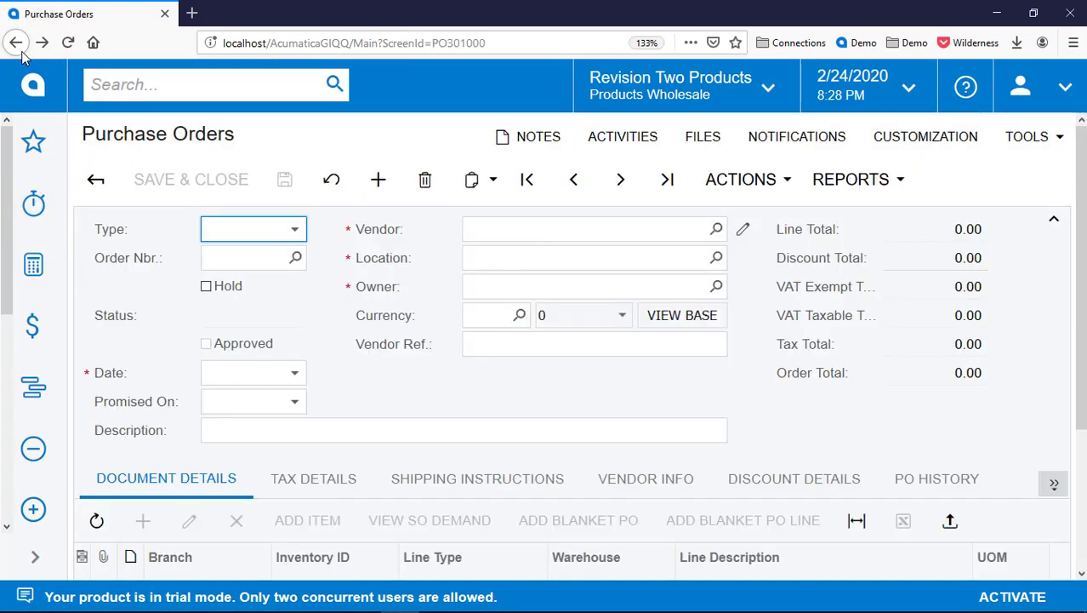
left_click(768, 181)
left_click(770, 215)
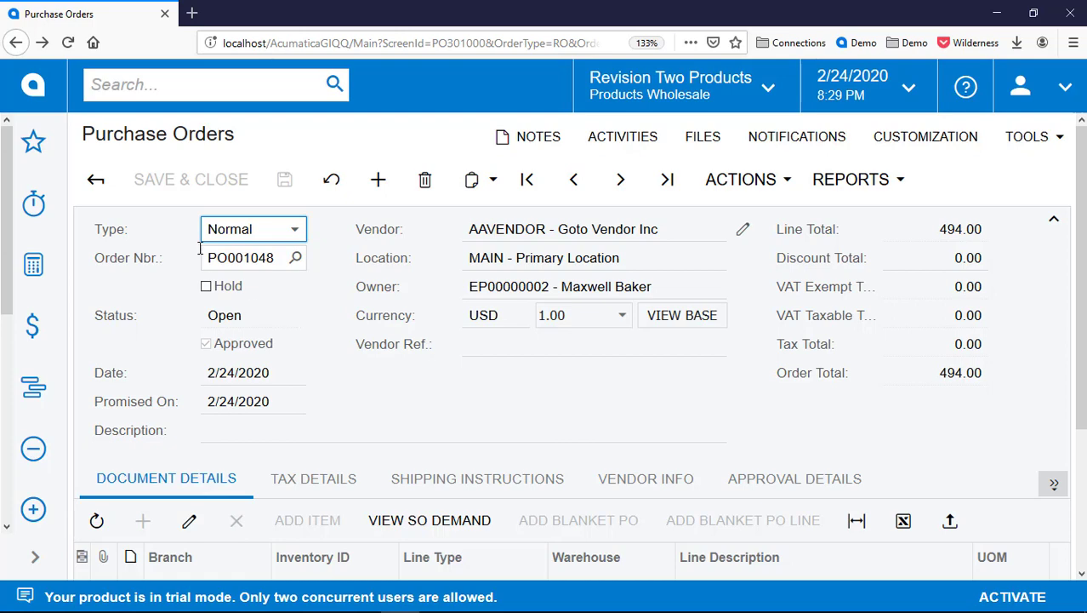
Open Purchase Receipts (PO302000) by searching 'purch rec' and start a new receipt
left_click(204, 89)
type("purch rec")
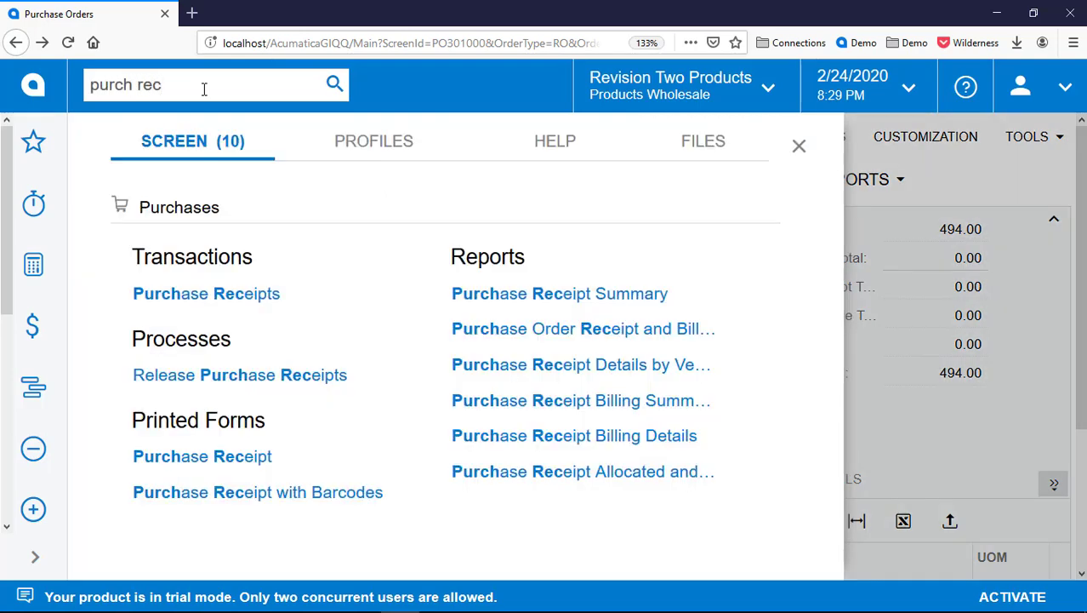
key("Down")
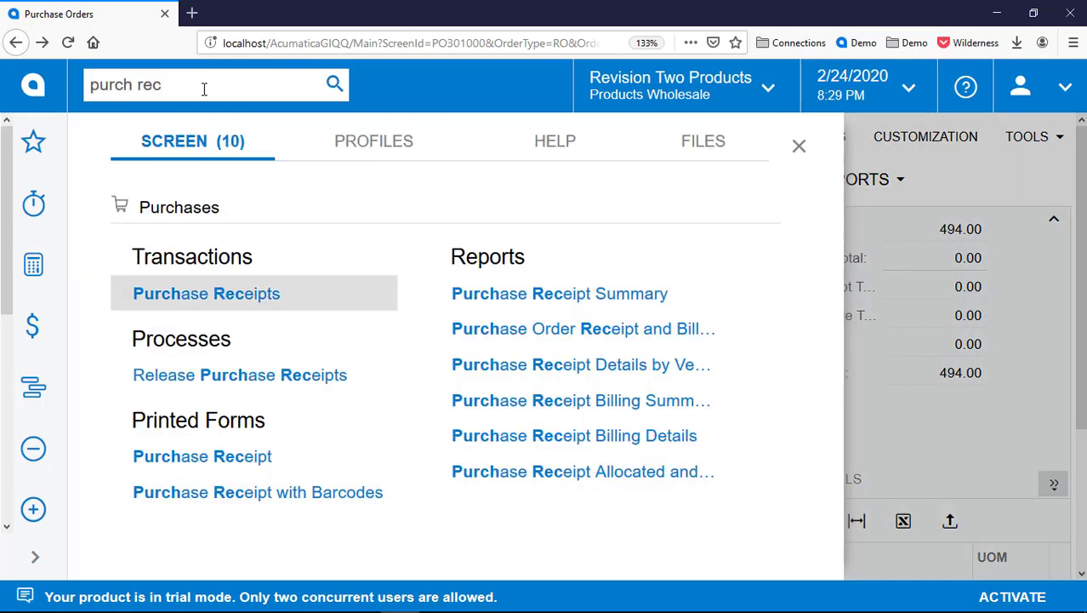
key("Return")
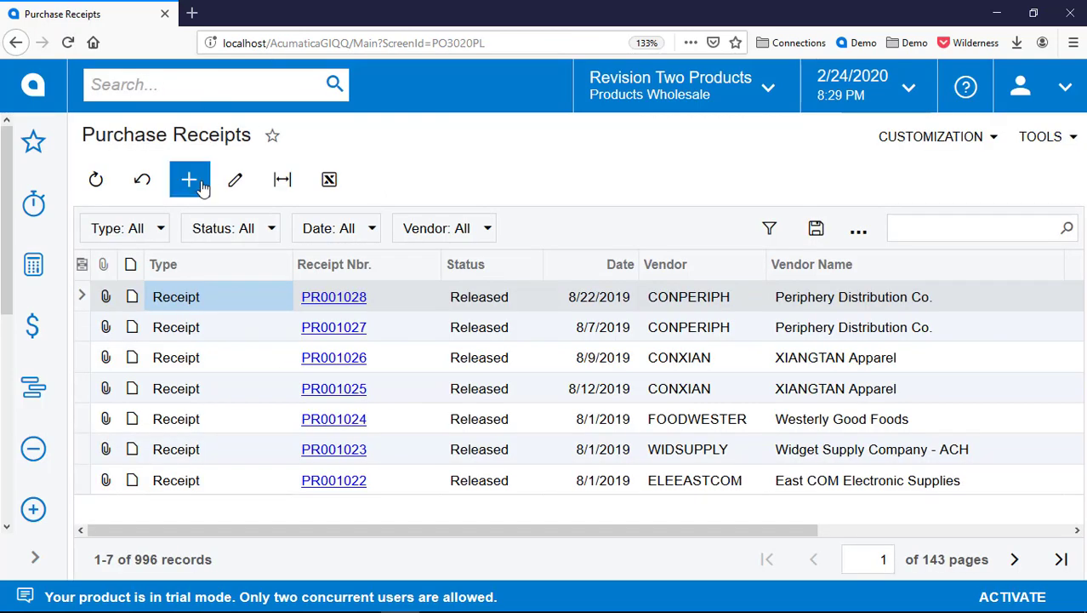
left_click(191, 181)
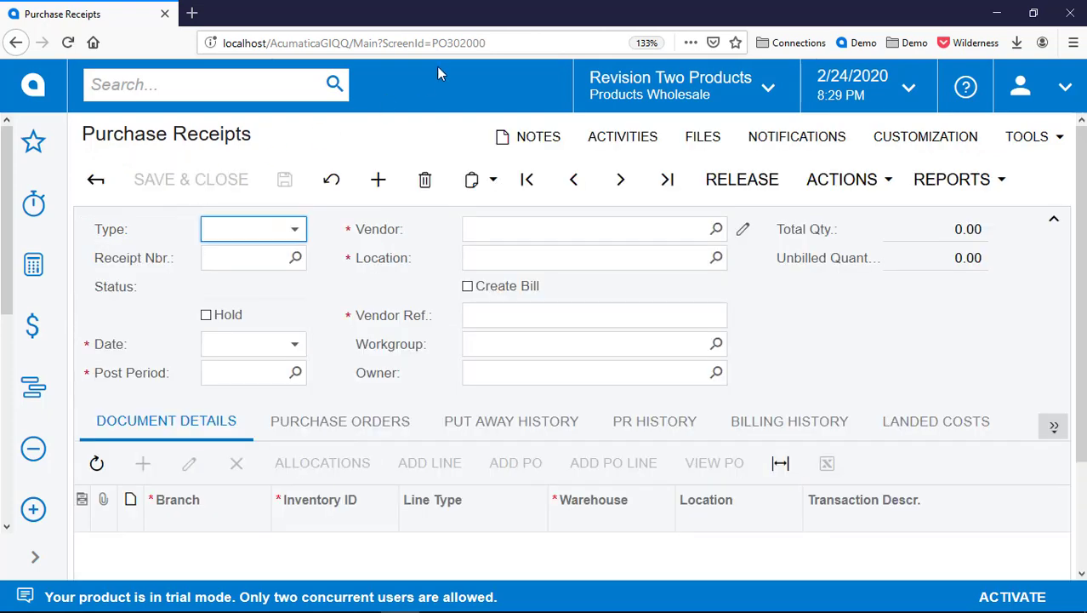
double_click(459, 40)
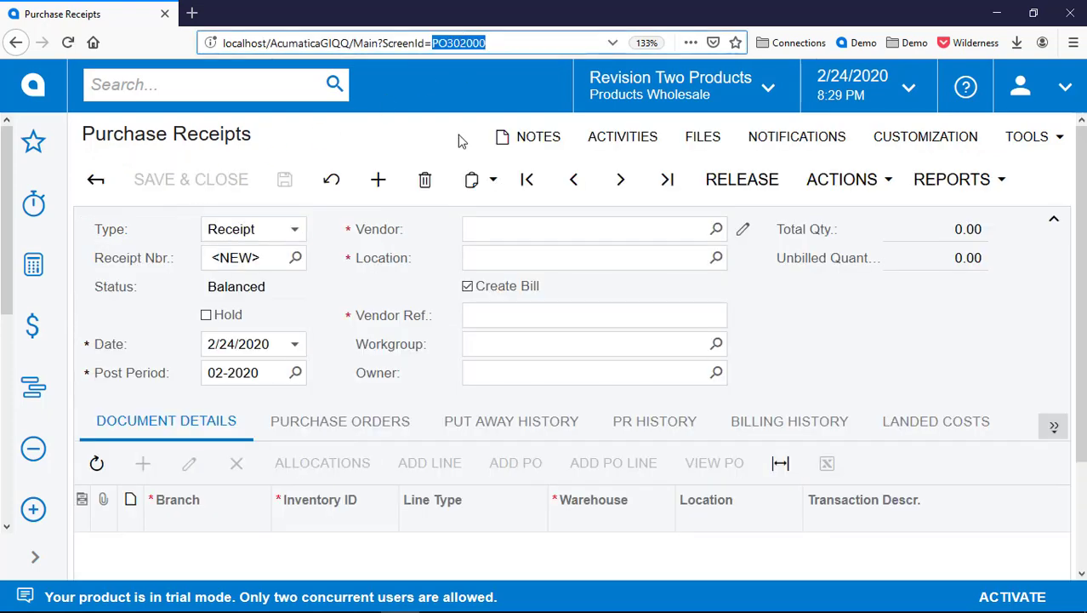
key("alt+Tab")
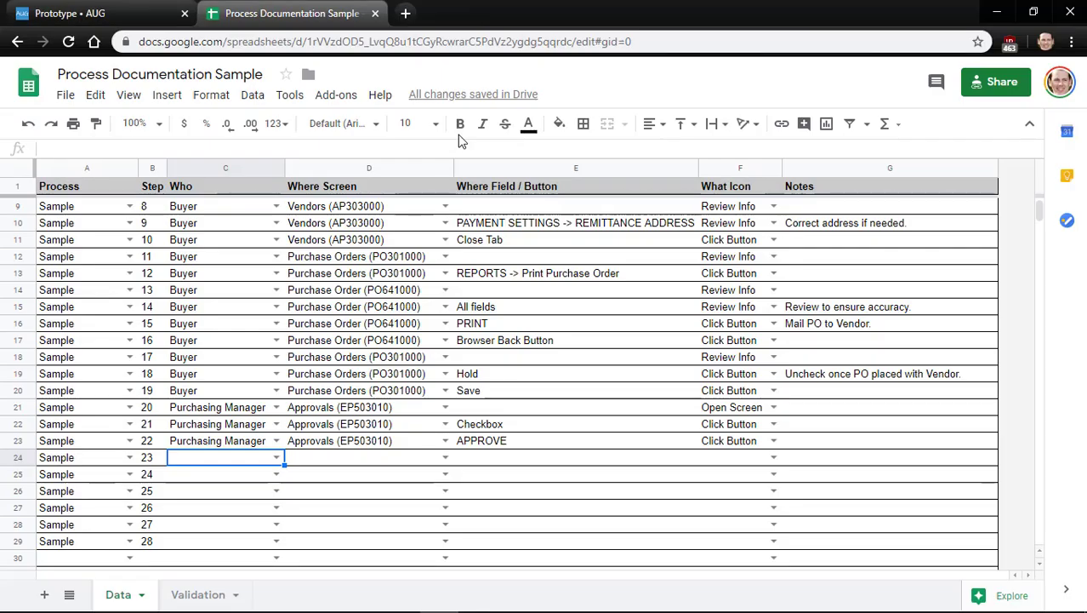
Set step 23 to Receiving on Purchase Receipts (PO302000) with the Open Screen icon
key("Return")
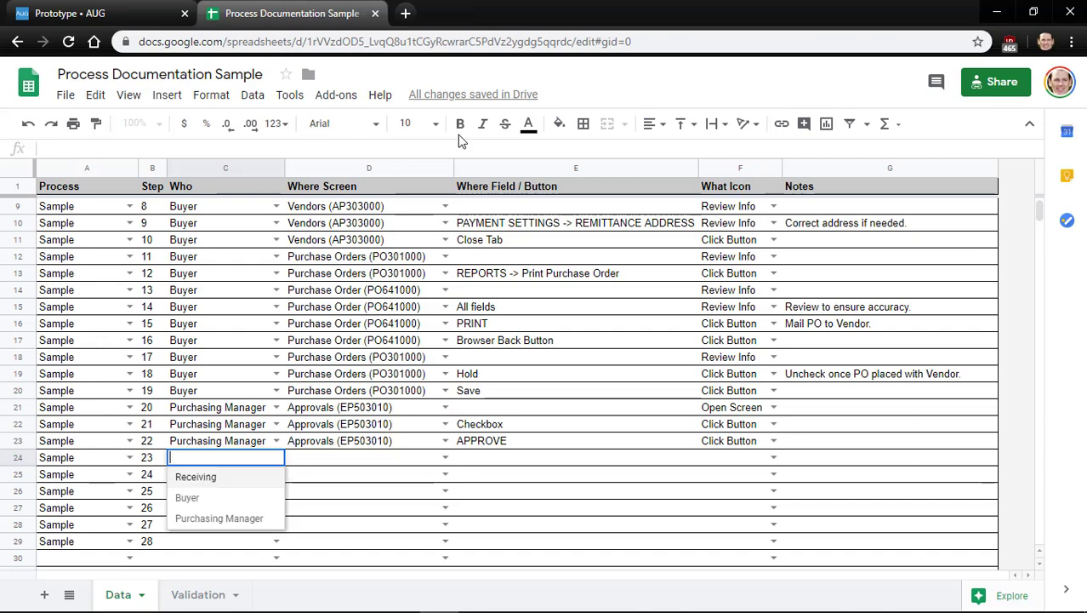
key("Down")
key("Return")
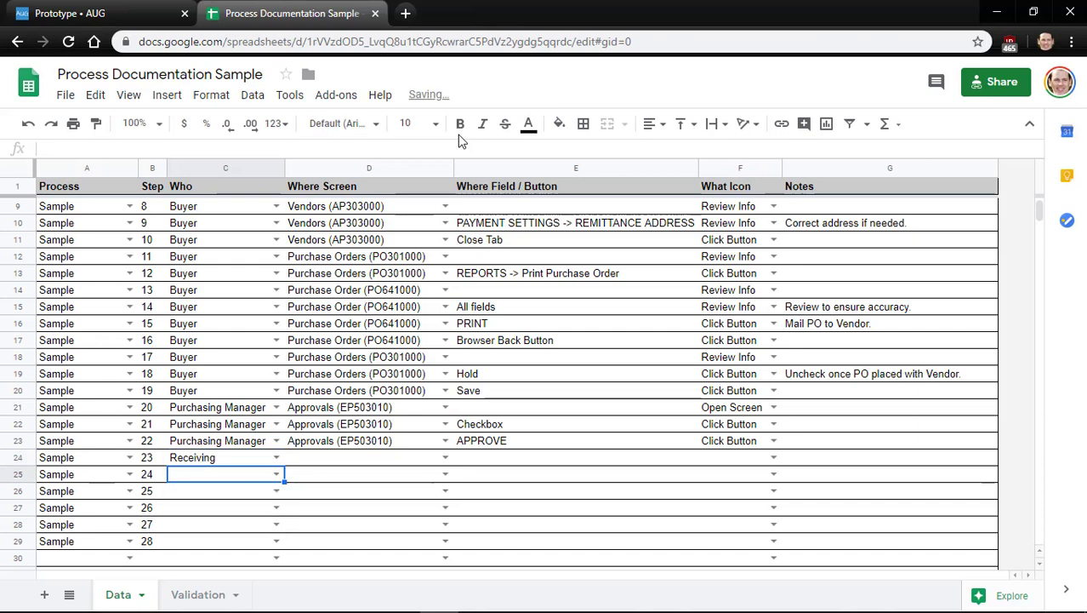
key("Up")
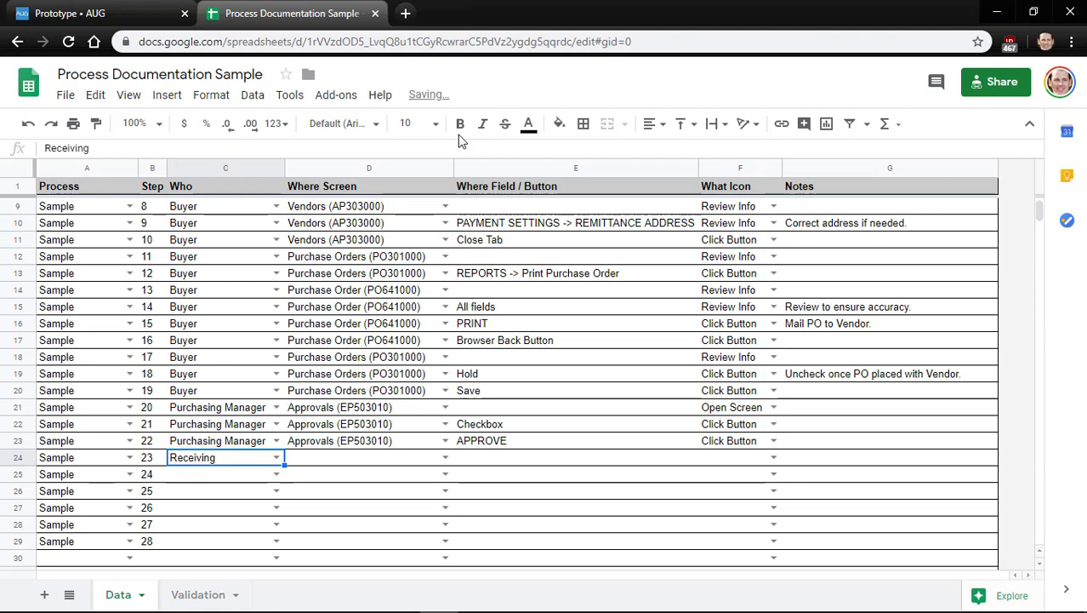
key("Right")
key("Return")
key("Down")
key("Down")
key("Down")
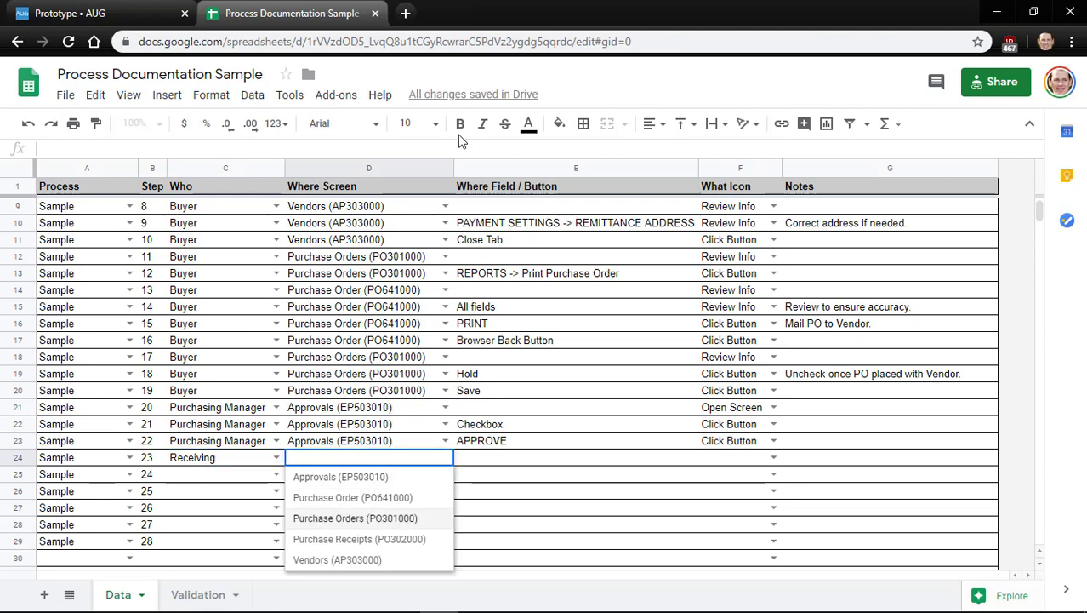
key("Return")
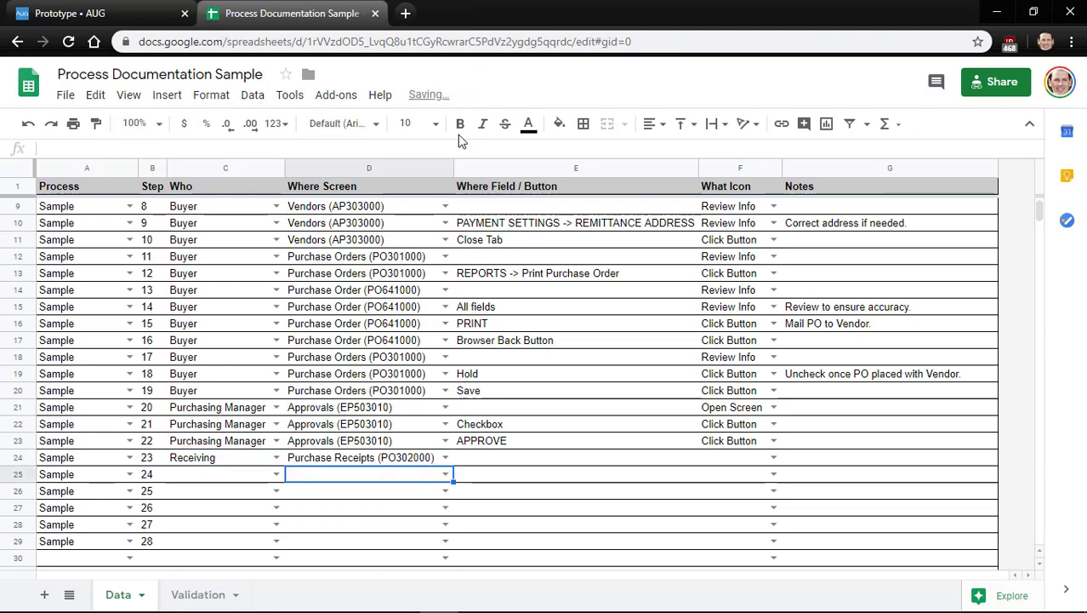
key("Up")
key("Right")
key("Right")
key("Return")
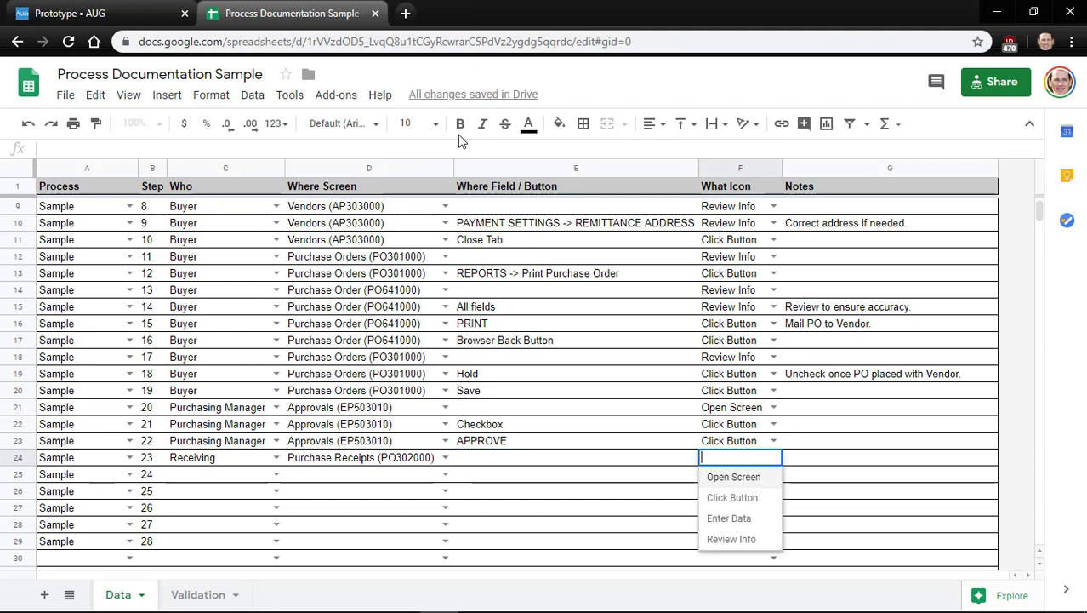
key("Return")
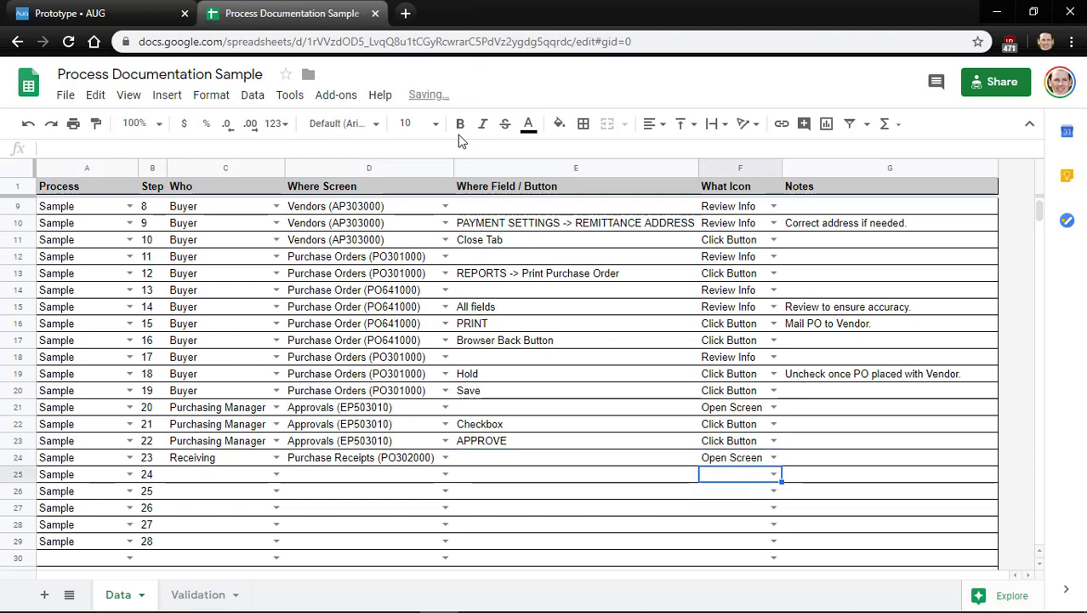
Copy Receiving and Purchase Receipts (PO302000) into step 24's row
key("Left")
key("Left")
key("Left")
key("Up")
key("ctrl+c")
key("Down")
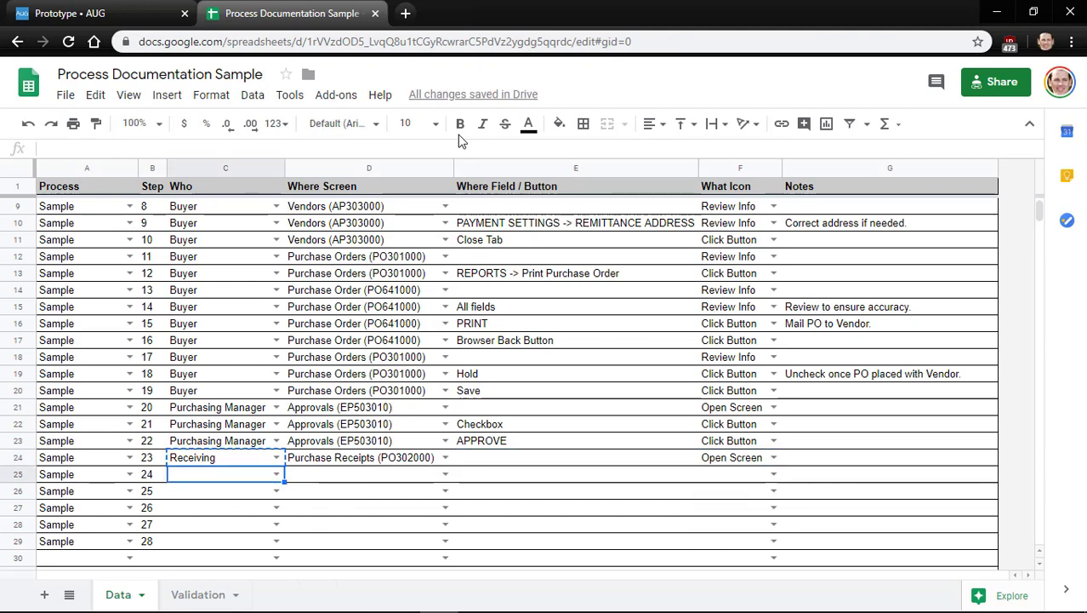
key("ctrl+v")
key("Right")
key("Up")
key("ctrl+c")
key("Down")
key("ctrl+v")
key("Right")
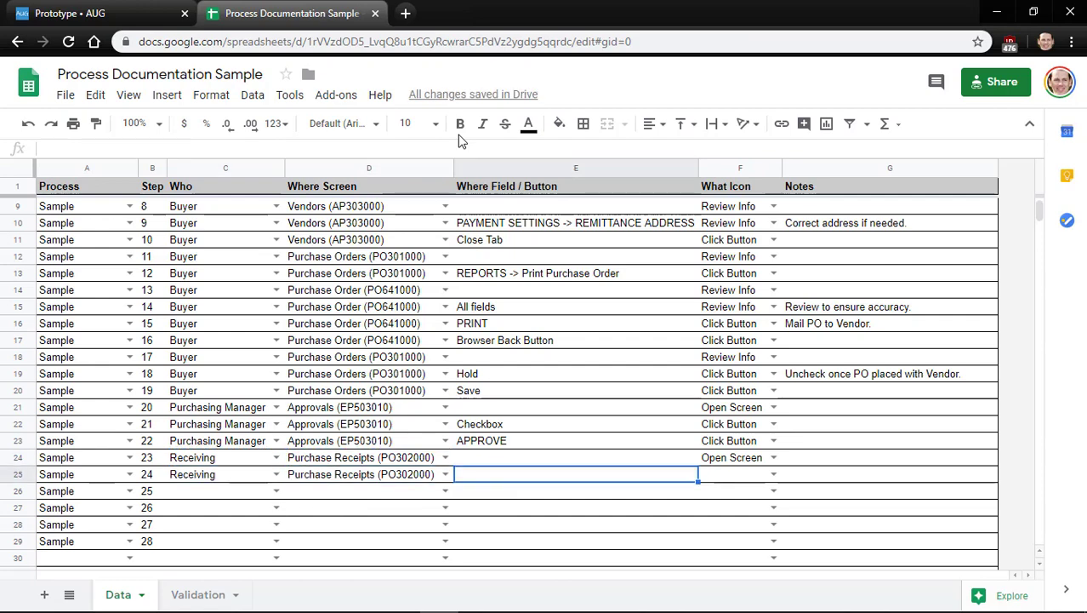
In Acumatica, pick AAVENDOR as the purchase receipt's vendor
key("alt+Tab")
left_click(536, 226)
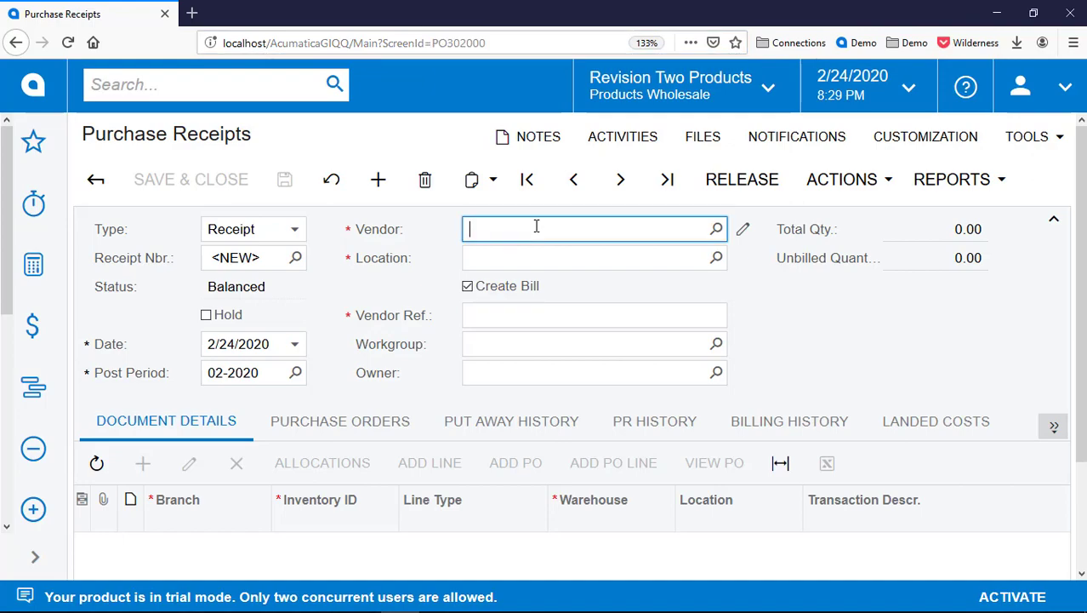
key("F3")
key("Return")
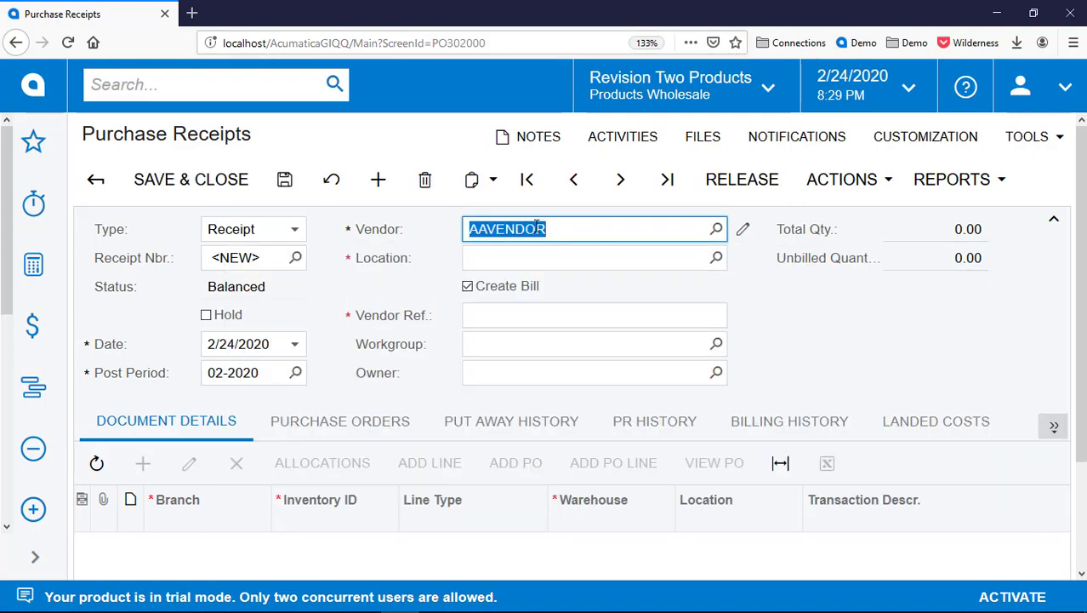
key("alt+Tab")
Record step 24's field as Vendor with the Enter Data icon
type("Vendor")
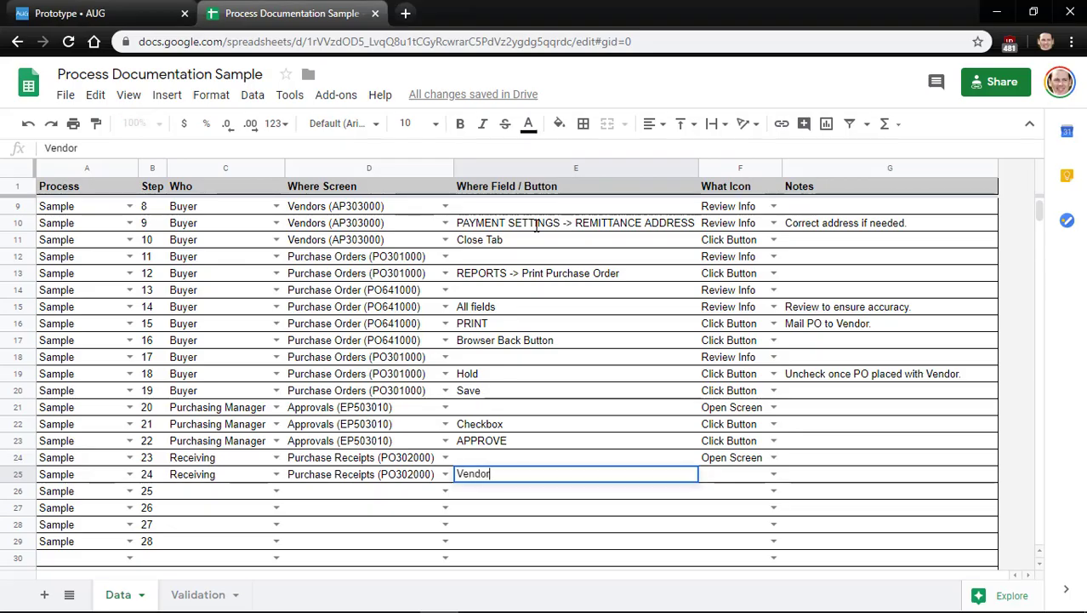
key("Tab")
key("Return")
key("Up")
key("Up")
key("Return")
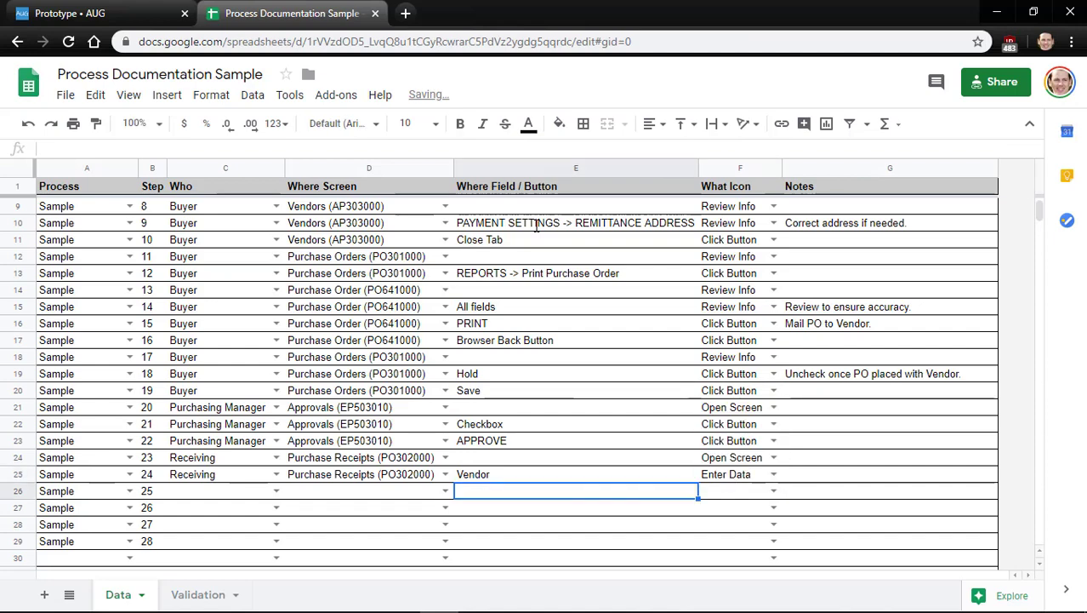
key("Return")
Open the Add Purchase Order Line dialog on the Acumatica receipt
key("alt+Tab")
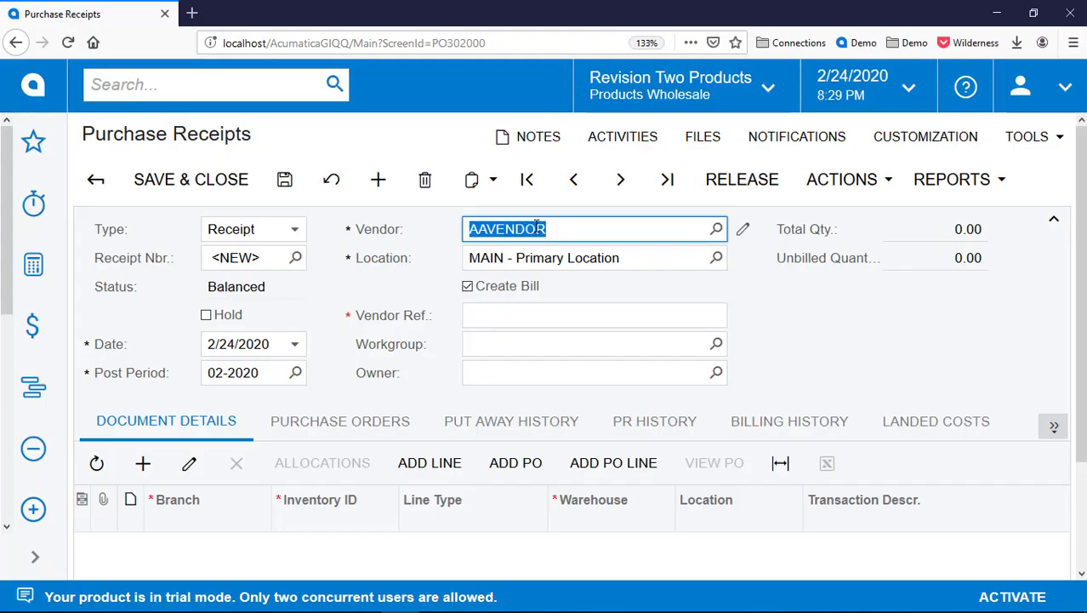
scroll(563, 420, "down", 2)
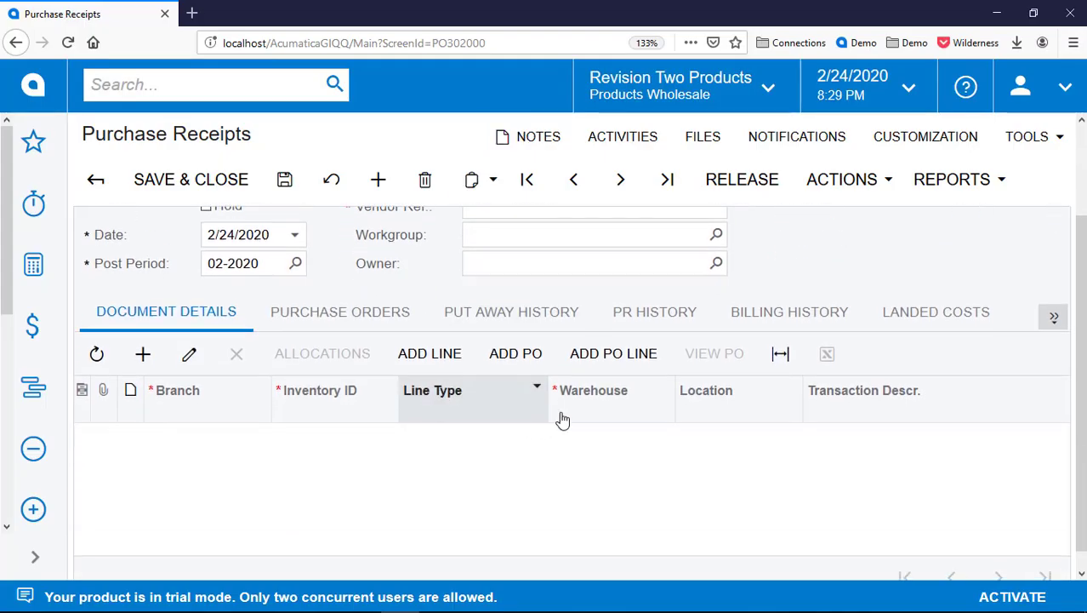
left_click(598, 362)
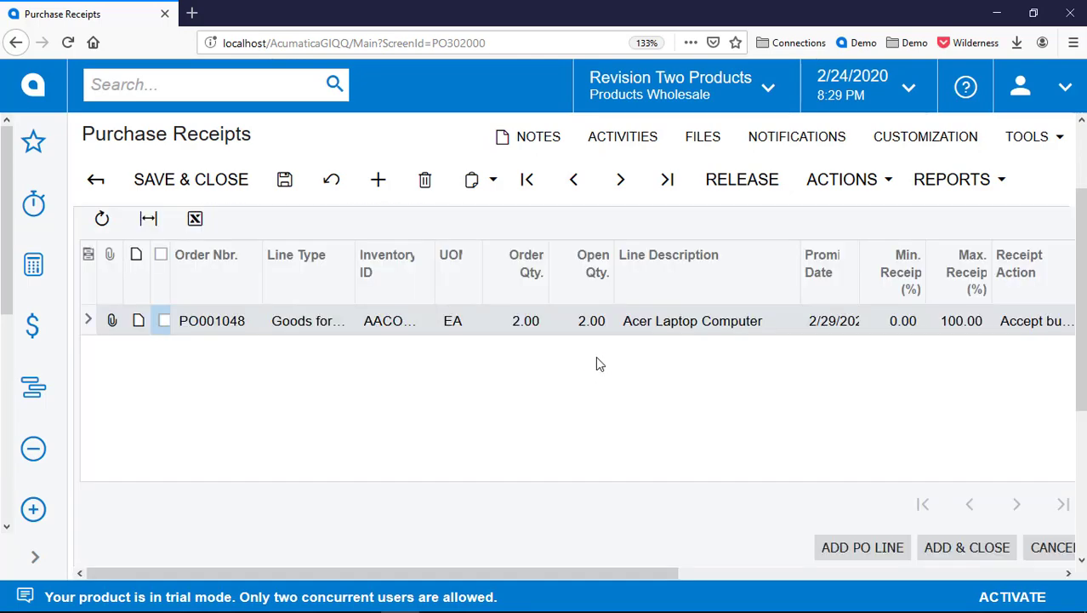
scroll(595, 362, "up", 1)
key("alt+Tab")
Fill step 25: Receiving, Purchase Receipts (PO302000), 'DOCUMENT DETAILS -> ADD PO LINE', Click Button
key("ctrl+d")
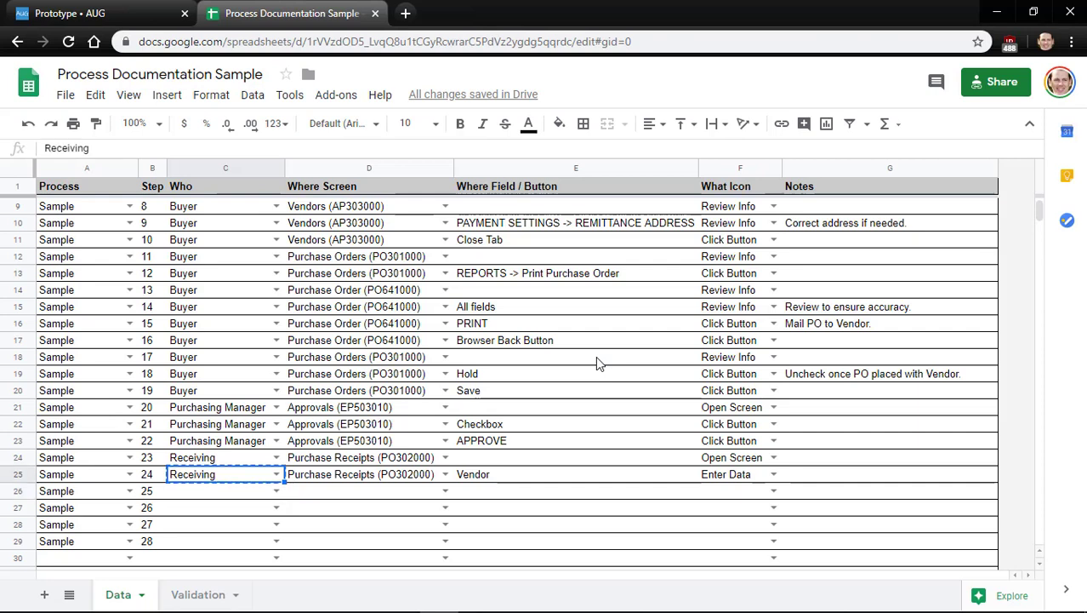
key("Tab")
key("ctrl+d")
key("Tab")
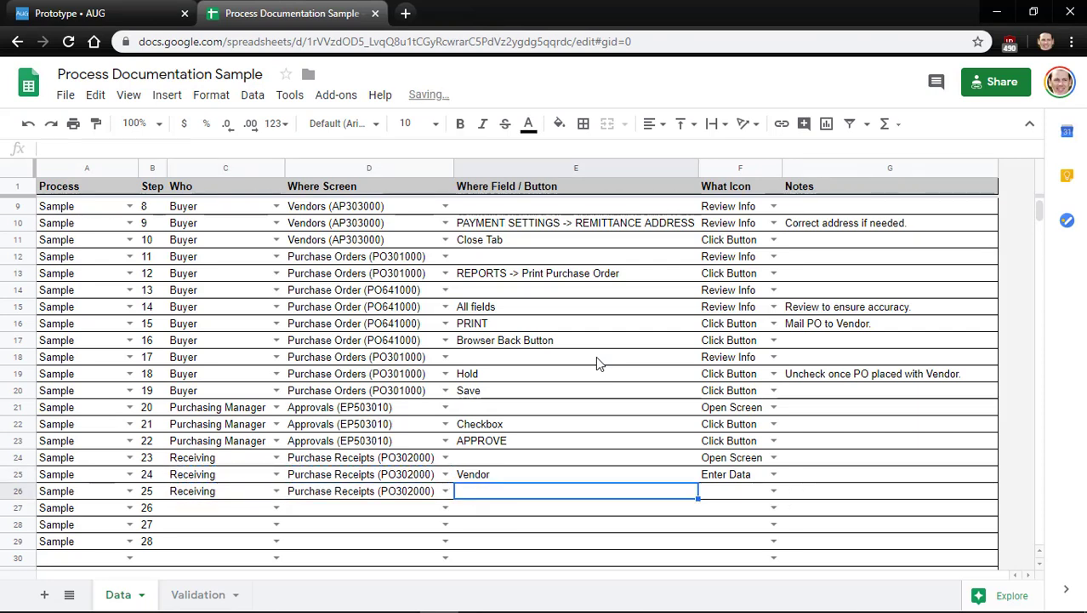
type("DOCUMENT DETA")
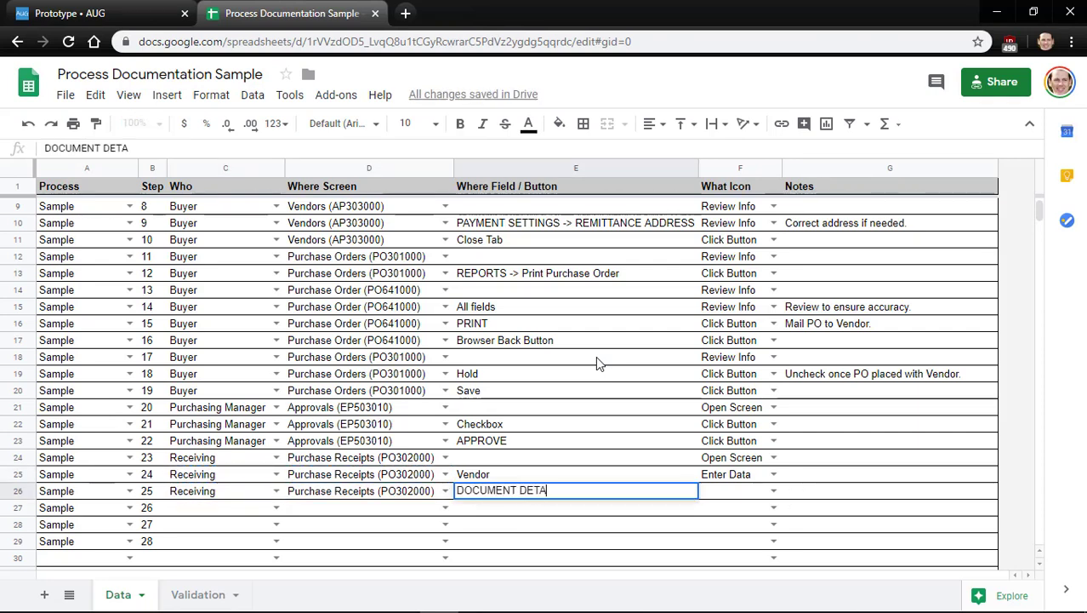
type("ILS -> ADD PO LINE")
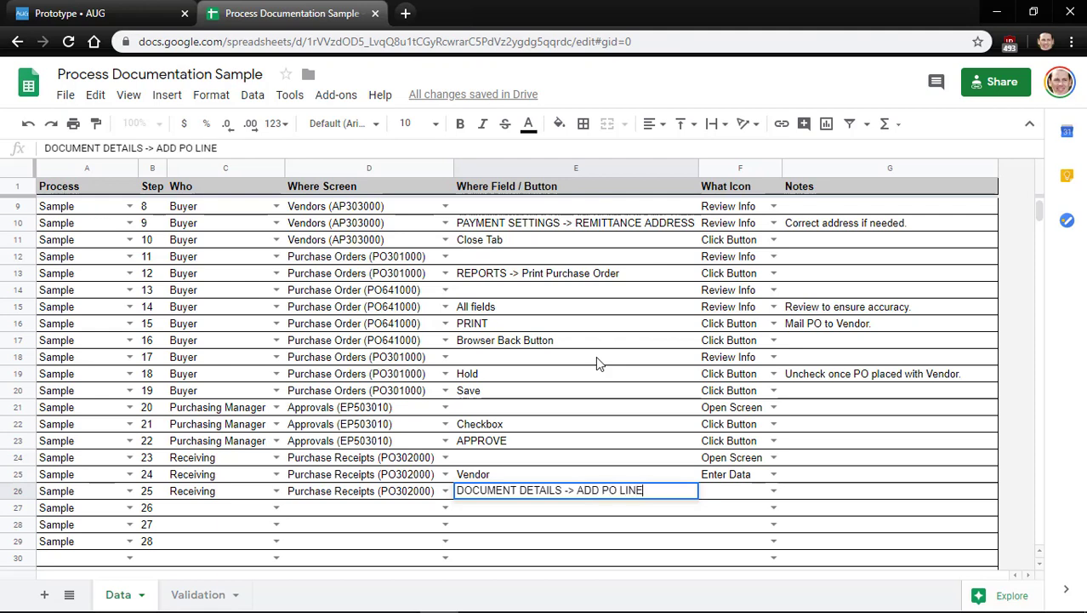
key("Tab")
key("Return")
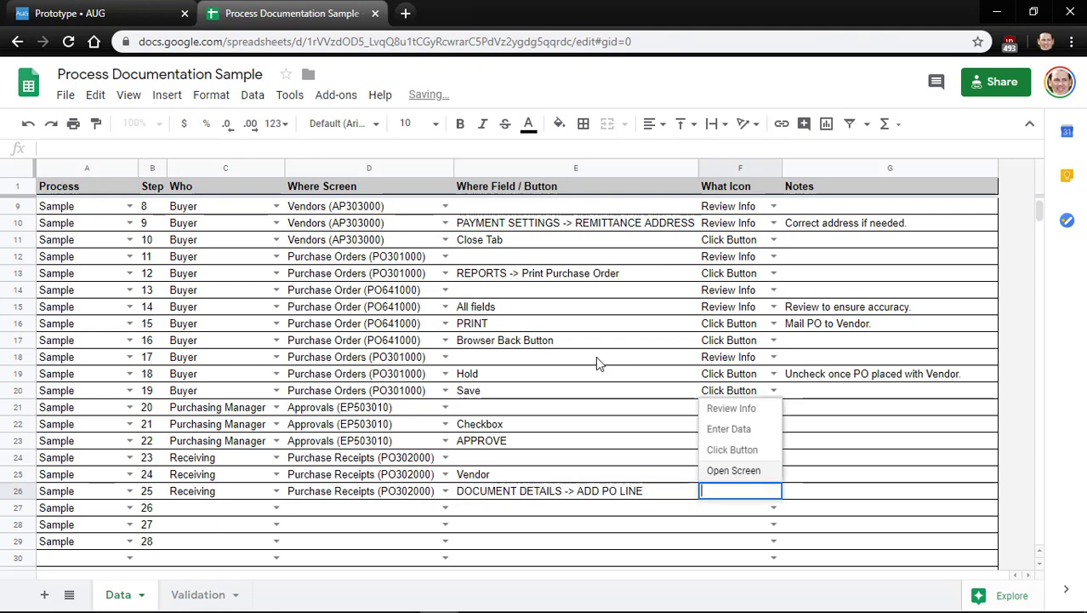
key("Up")
key("Return")
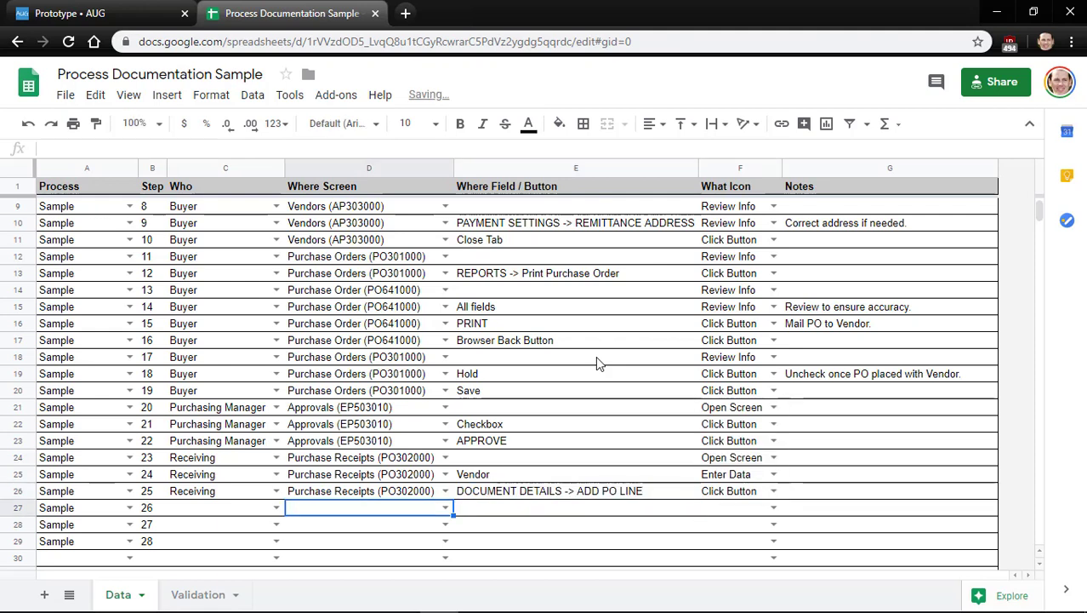
key("alt+Tab")
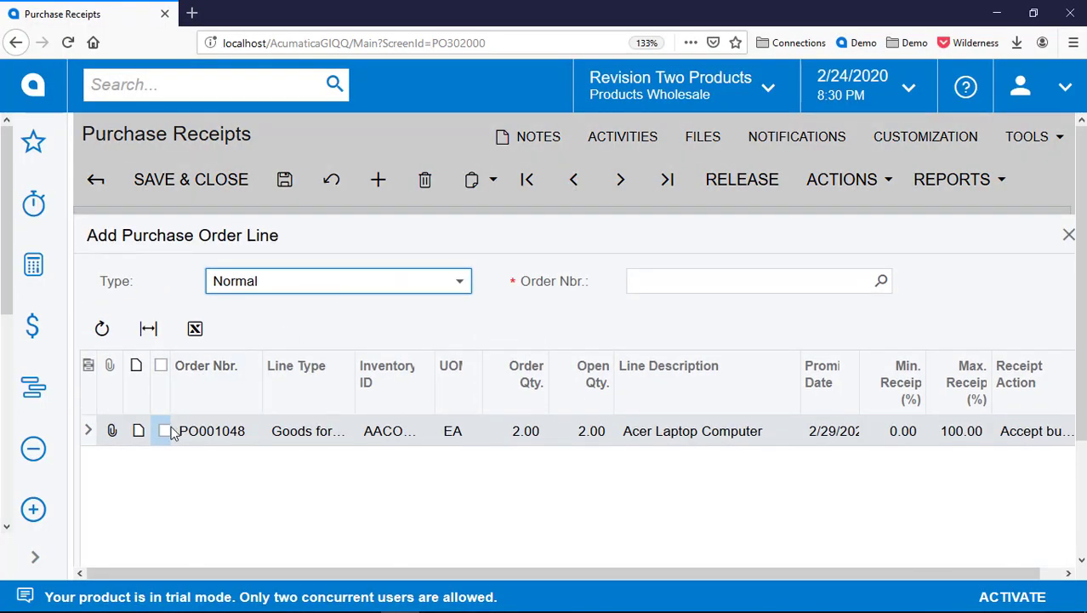
Tick the PO001048 line, then copy Receiving, Purchase Receipts (PO302000) and Click Button into step 26
left_click(167, 433)
key("alt+Tab")
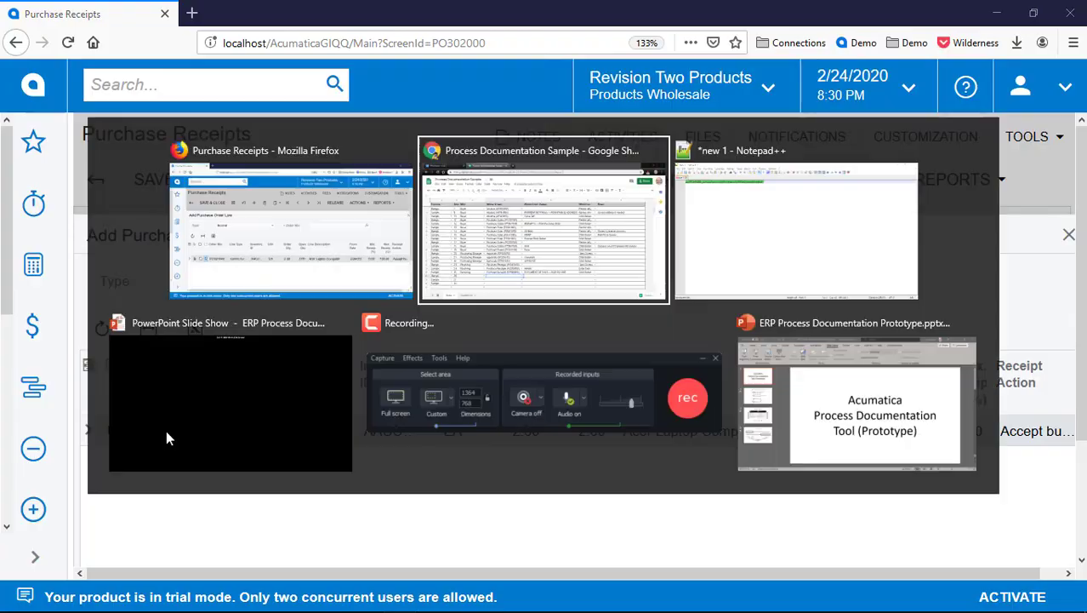
key("Left")
key("Up")
key("ctrl+c")
key("Down")
key("ctrl+v")
key("Right")
key("Up")
key("ctrl+c")
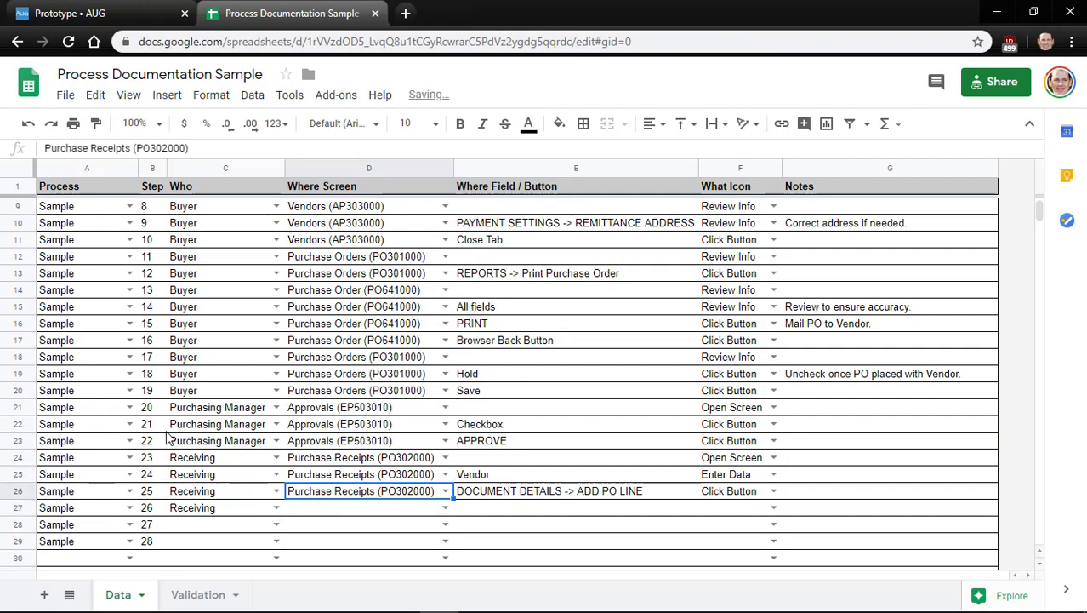
key("Down")
key("ctrl+v")
key("Up")
key("Right")
key("Right")
key("Down")
key("ctrl+v")
key("Left")
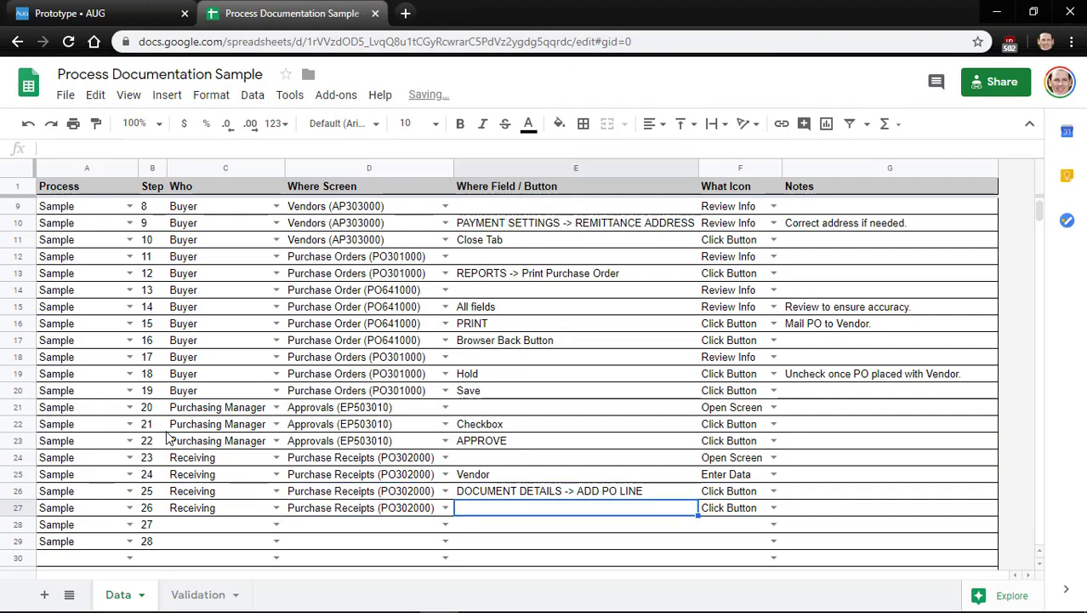
Enter Checkboxes as step 26's field with the note 'Select PO to add.'
type("Checkboxes")
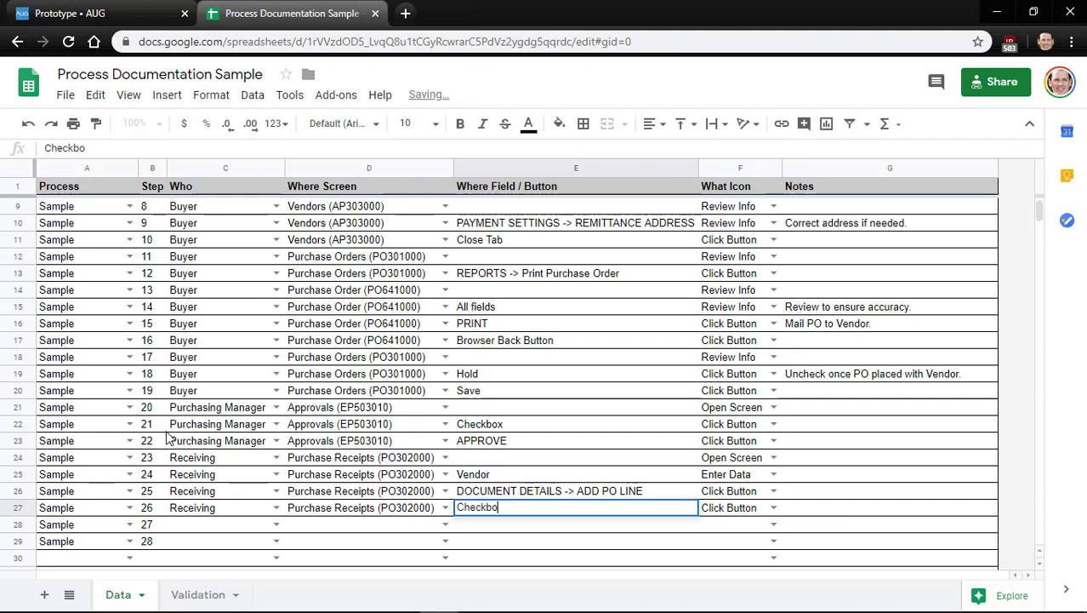
key("Tab")
key("Tab")
type("Sele")
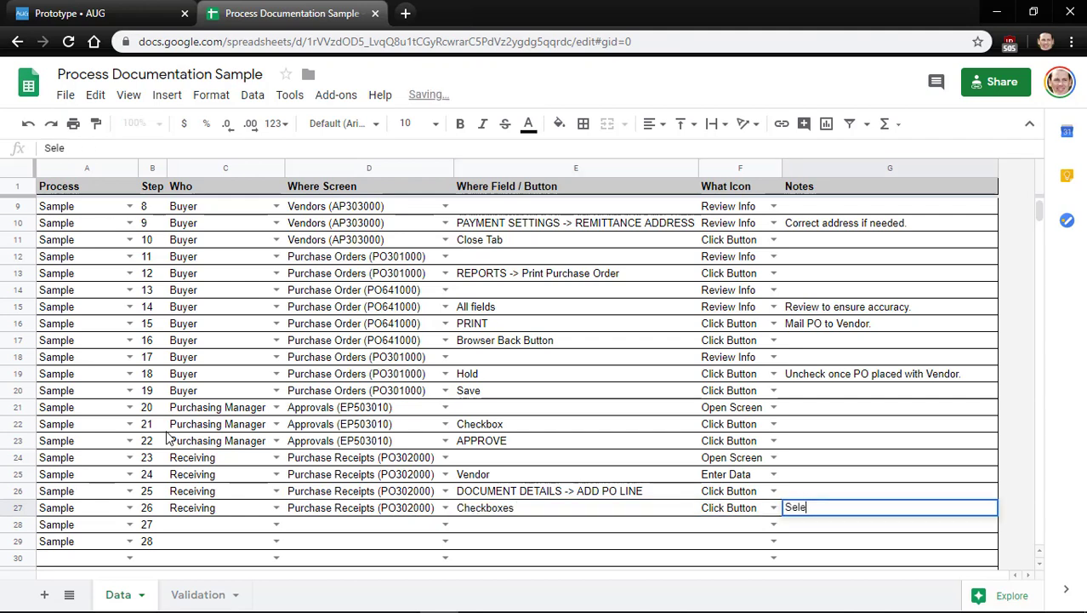
type("ct PO to add.")
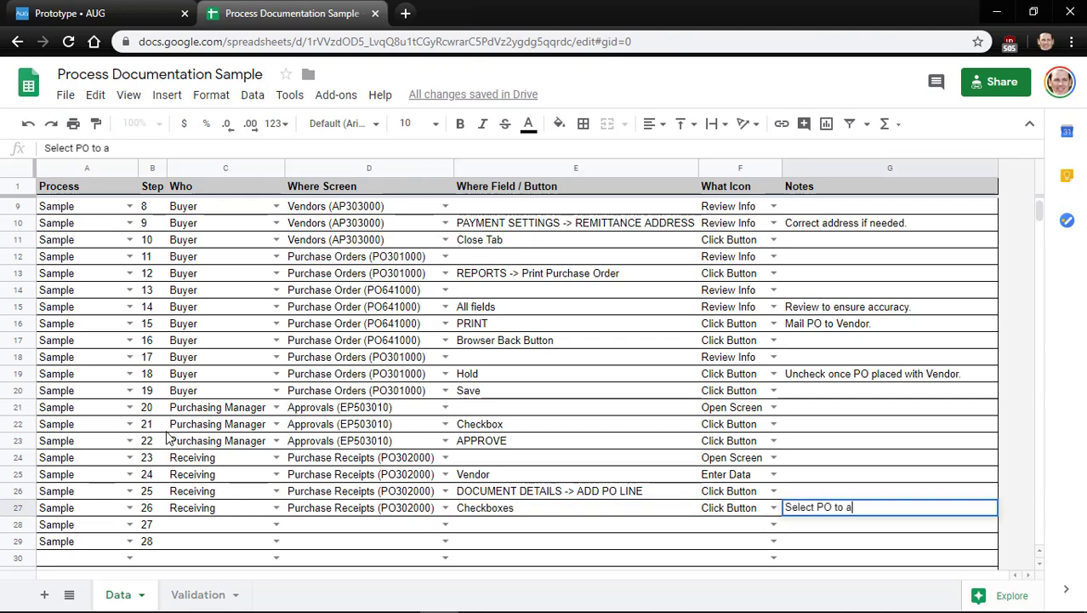
key("Return")
key("Left")
key("Left")
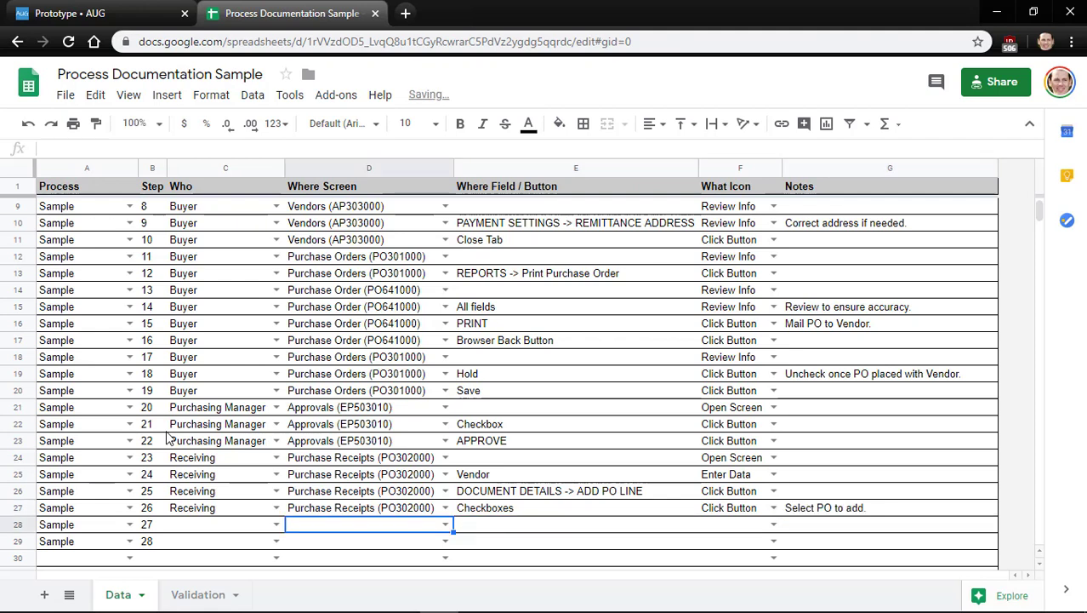
key("Up")
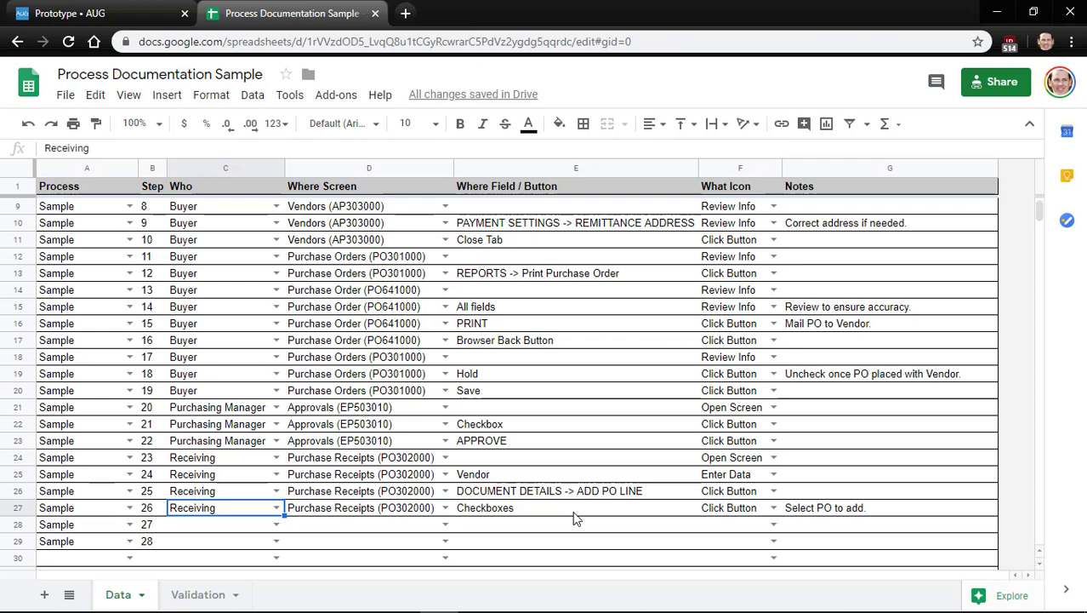
left_click(500, 513)
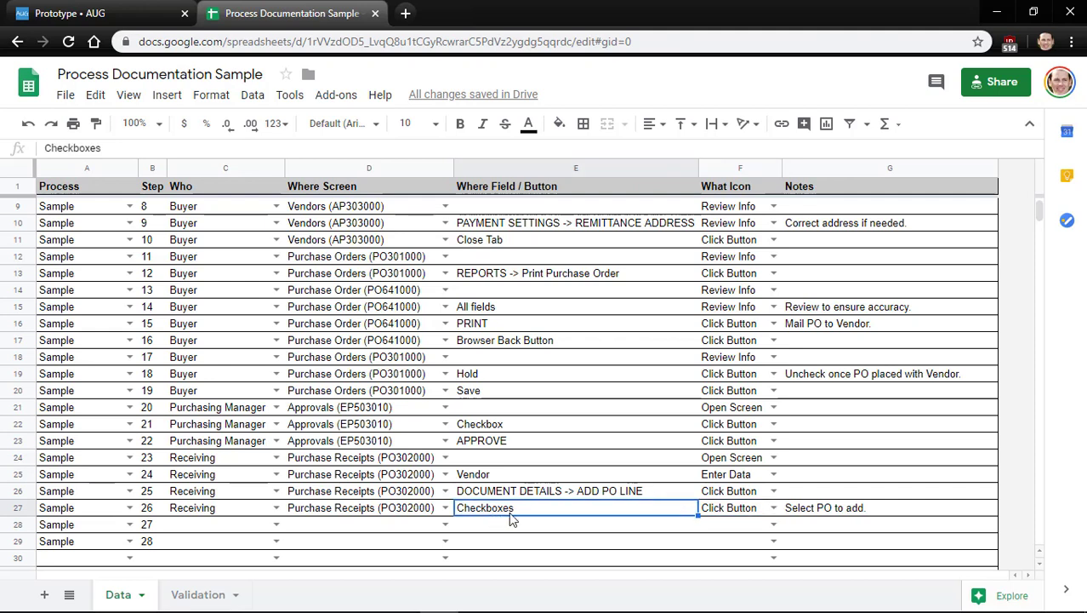
key("Down")
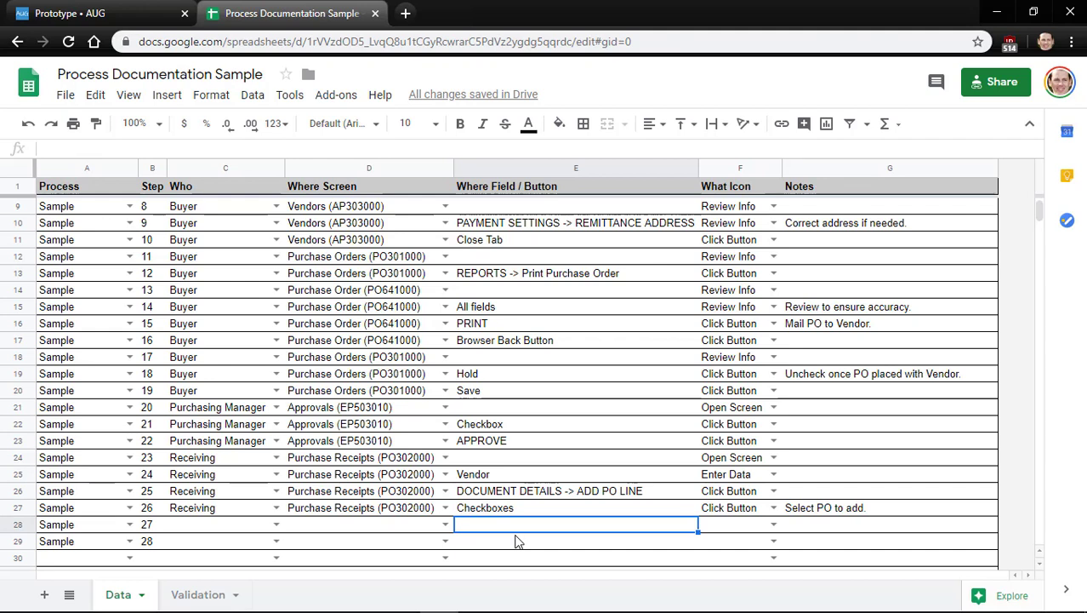
key("Left")
key("Left")
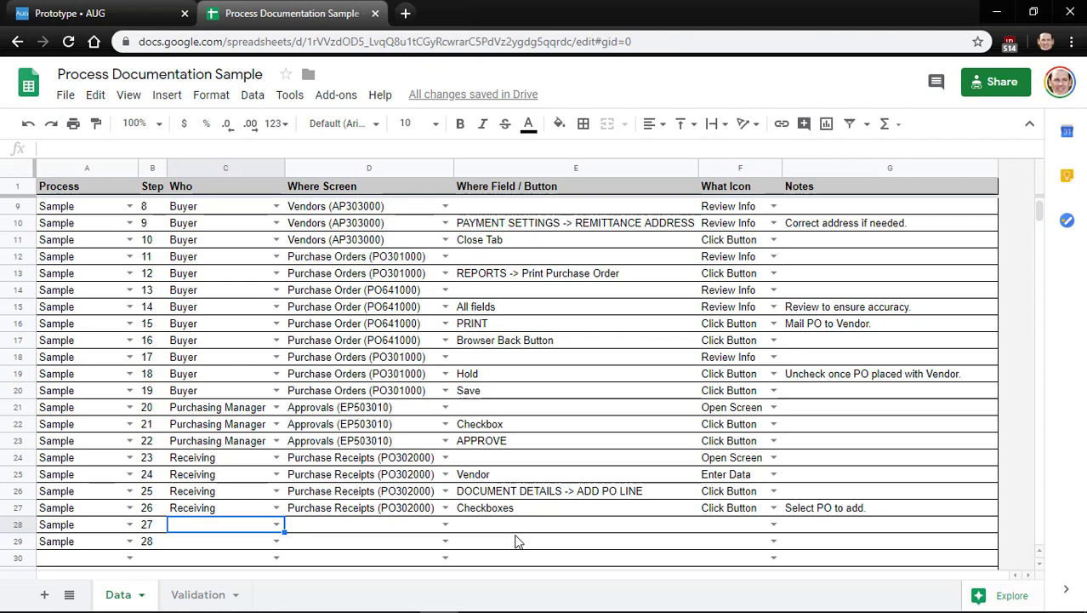
key("Right")
key("Right")
key("Right")
key("Right")
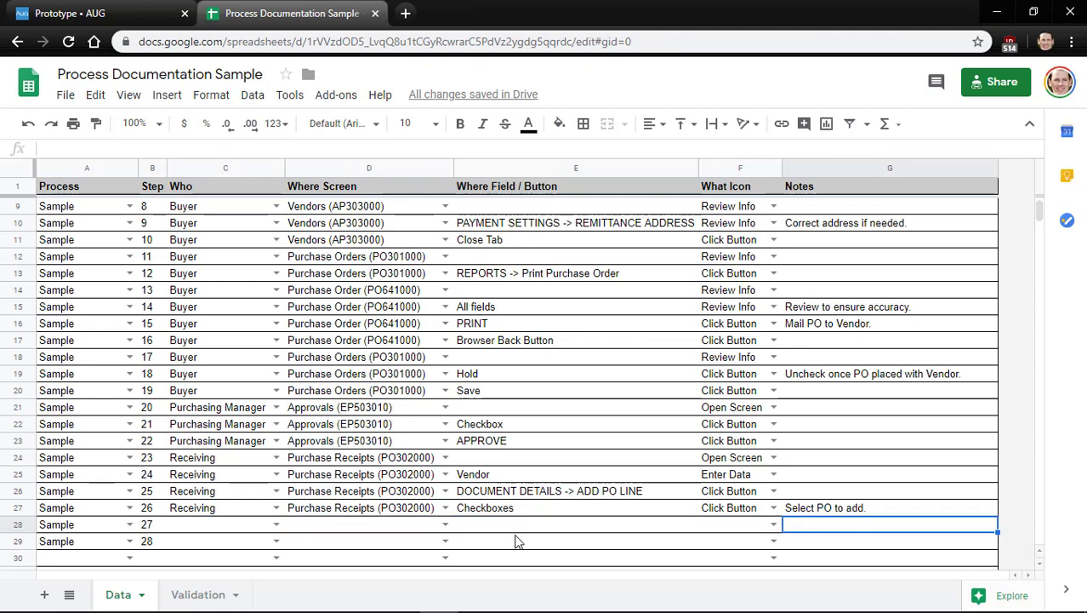
key("Left")
key("Left")
key("Left")
key("Left")
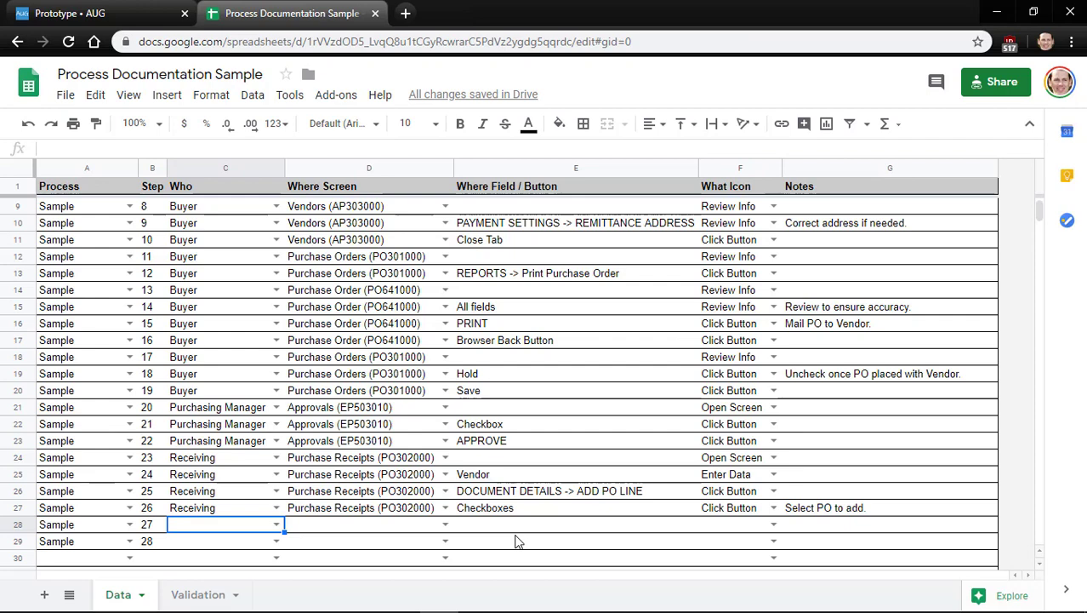
key("Up")
key("Down")
Add the chosen PO line to the Acumatica purchase receipt with ADD & CLOSE
key("alt+Tab")
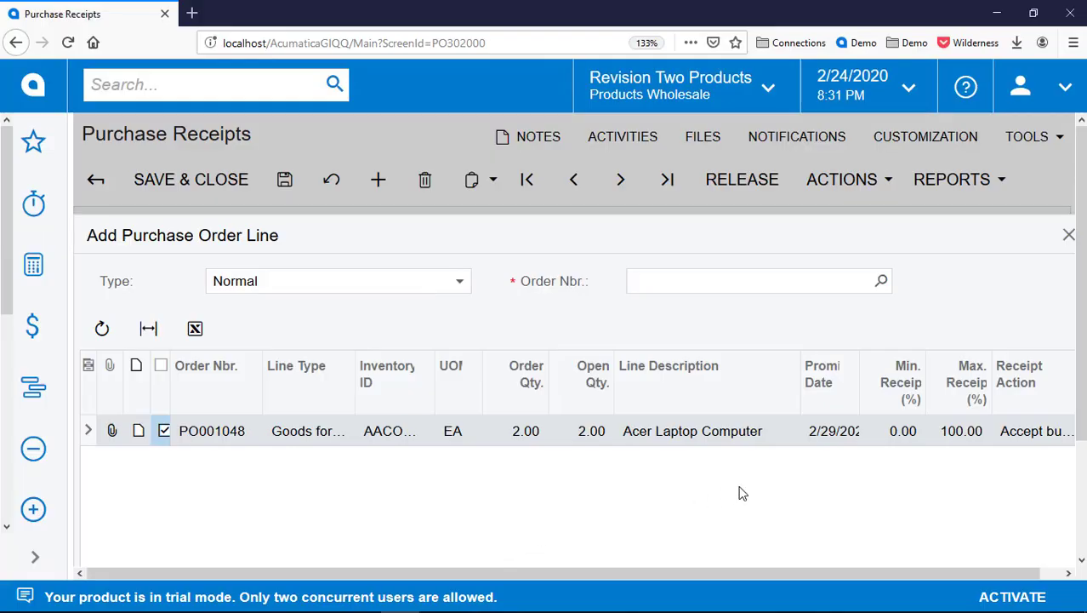
scroll(740, 494, "down", 2)
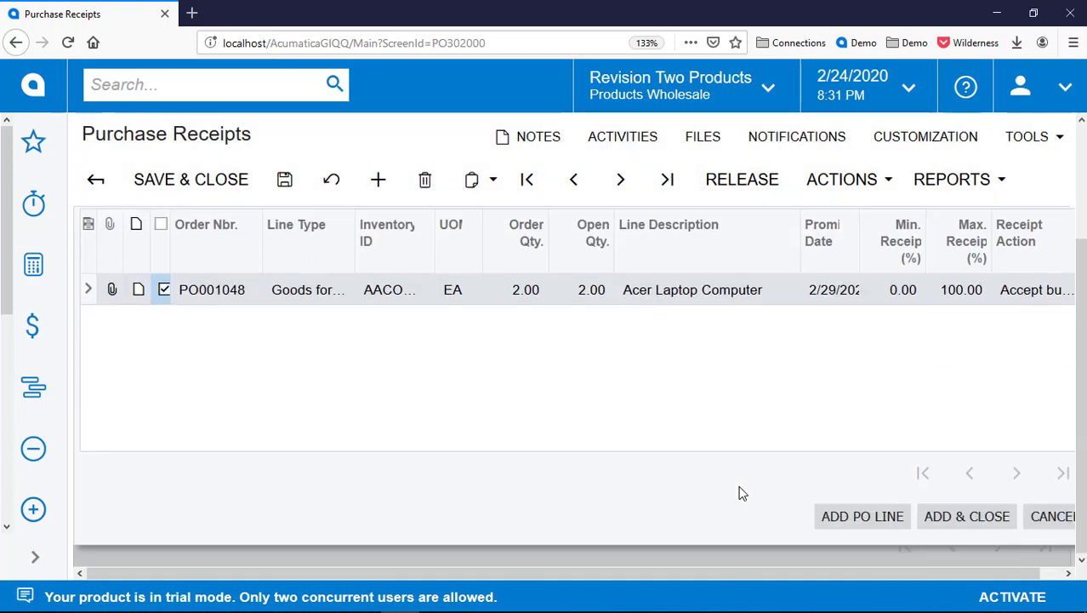
left_click(946, 517)
Copy Receiving and Purchase Receipts (PO302000) into row 28's Who and screen cells
key("alt+Tab")
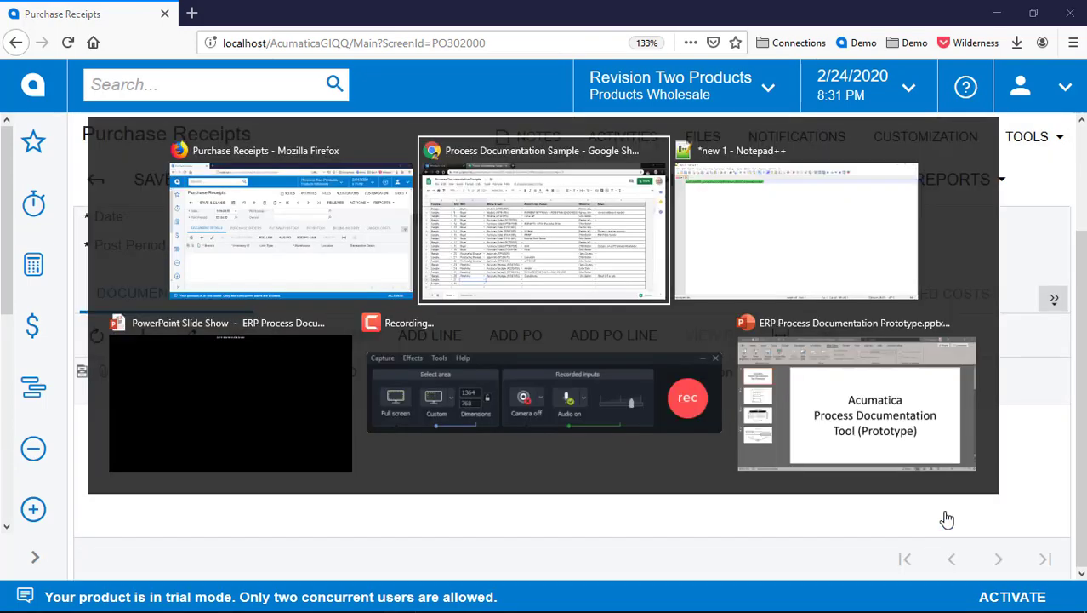
key("Up")
key("ctrl+c")
key("Down")
key("ctrl+v")
key("Right")
key("Up")
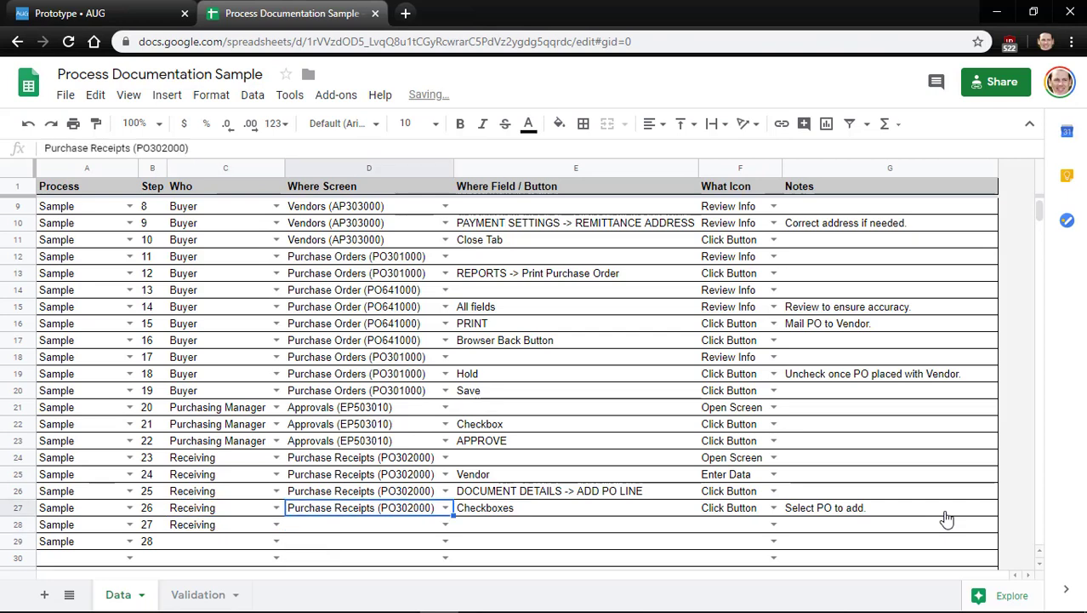
key("ctrl+c")
key("Down")
key("ctrl+v")
Enter ADD & CLOSE with the Click Button icon in row 28
key("Right")
type("A")
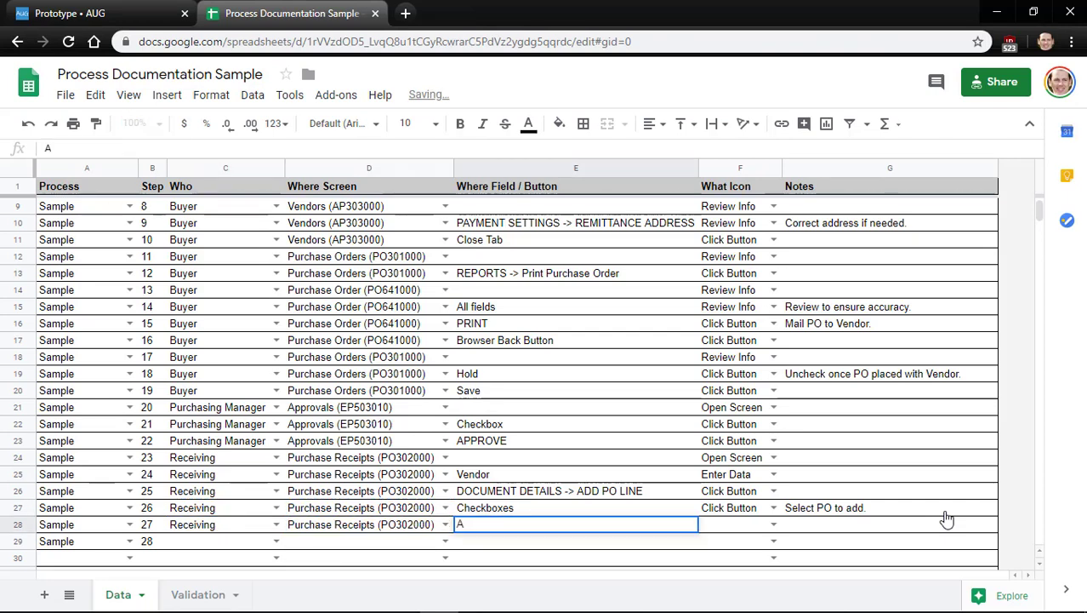
type("DD & CLOSE")
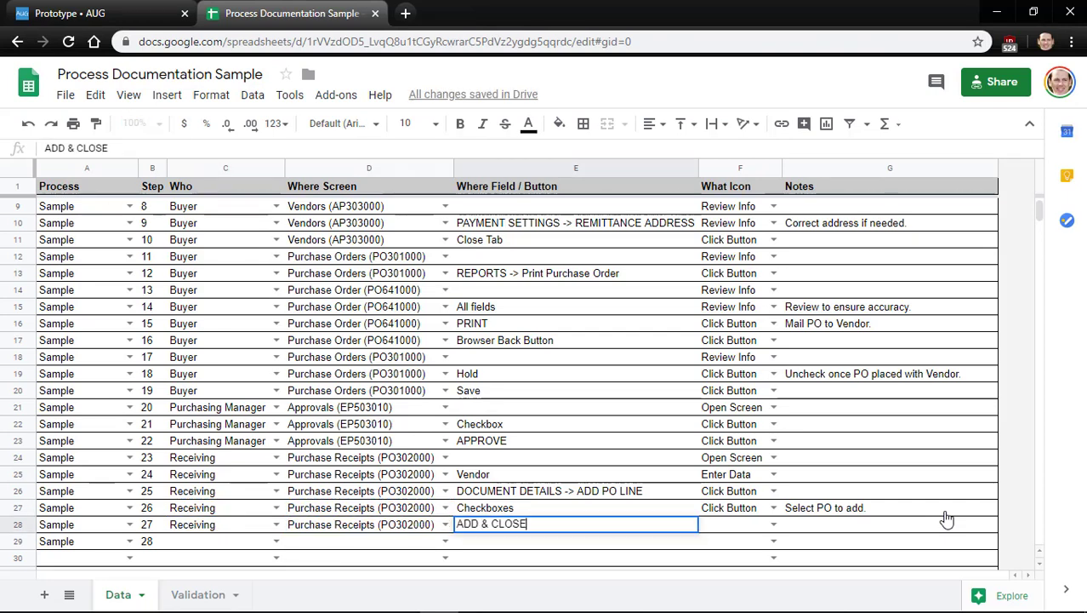
key("Tab")
key("Up")
key("ctrl+c")
key("Down")
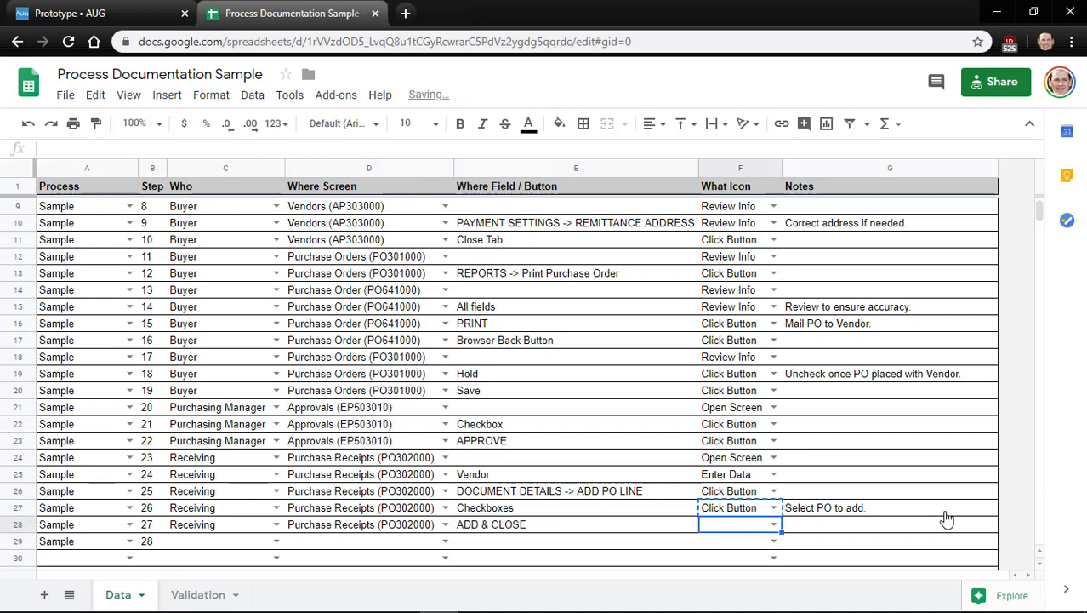
key("ctrl+v")
key("Left")
key("Left")
Check the receipt line's Receipt Qty. value (2.00) in Acumatica
key("alt+Tab")
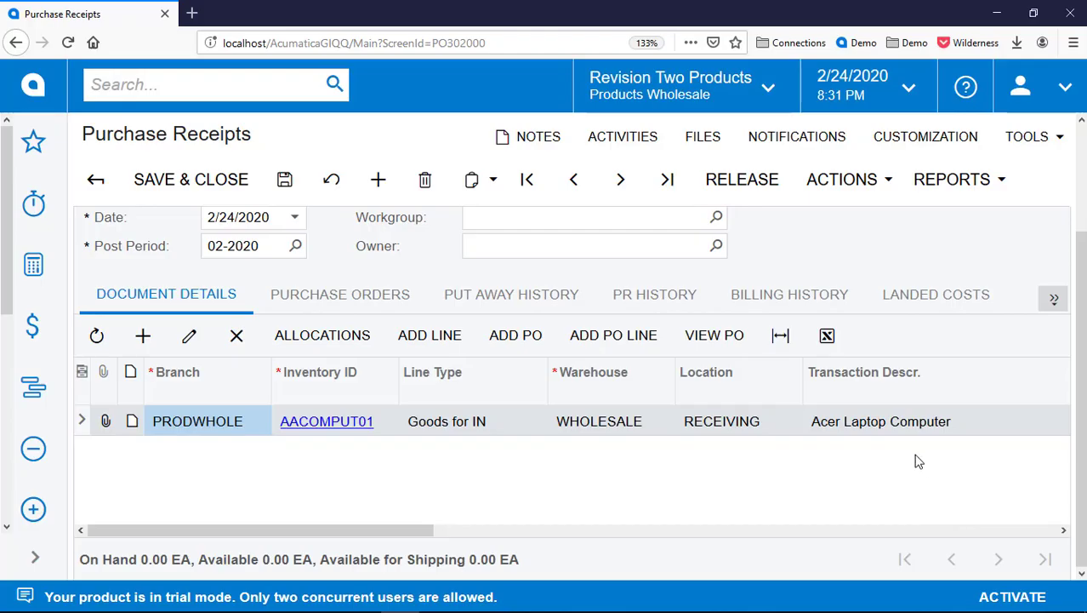
scroll(834, 487, "right", 10)
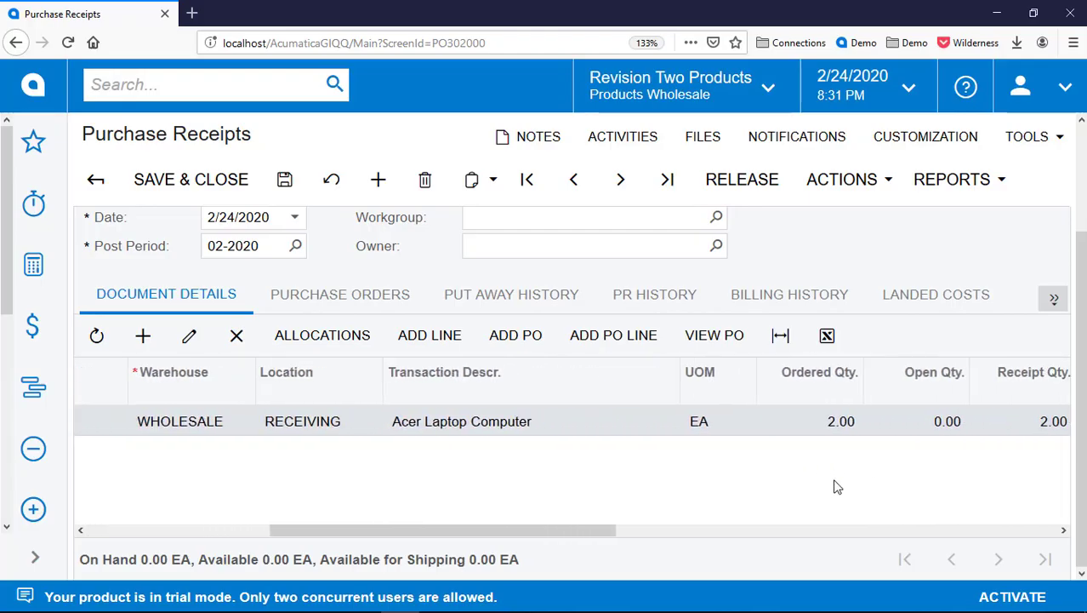
scroll(834, 486, "right", 3)
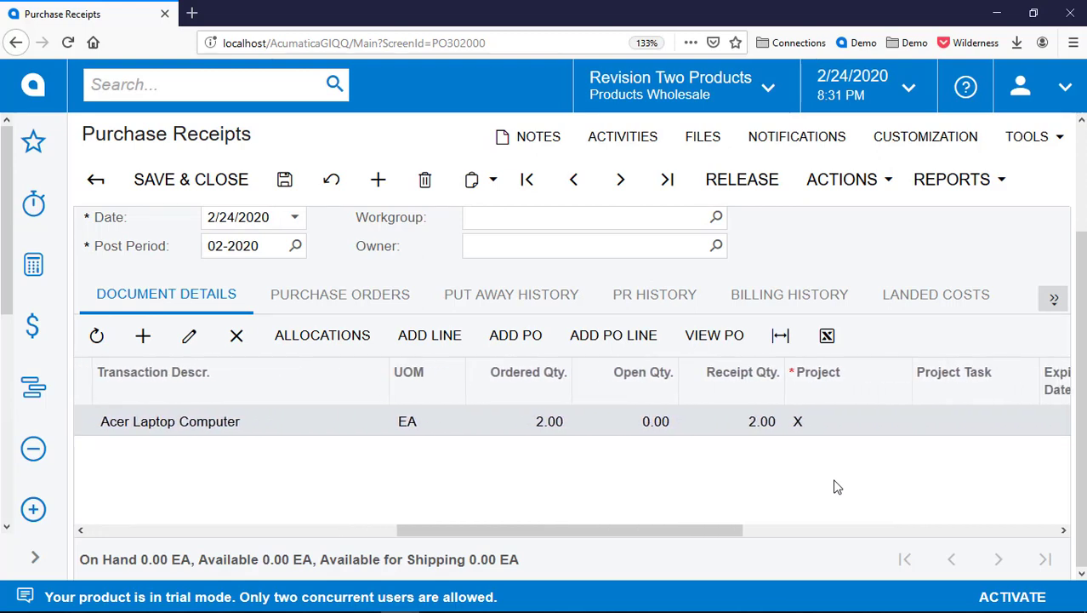
left_click(740, 430)
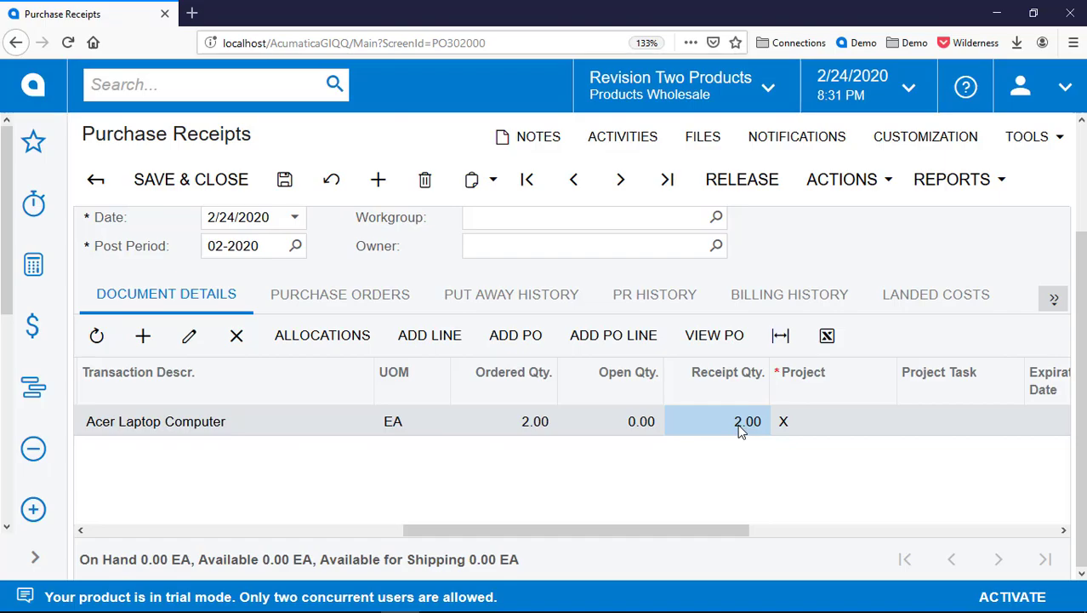
Fill row 29 with Receiving, Purchase Receipts (PO302000), DOCUMENT DETAILS -> Receipt Qty. and Enter Data
key("alt+Tab")
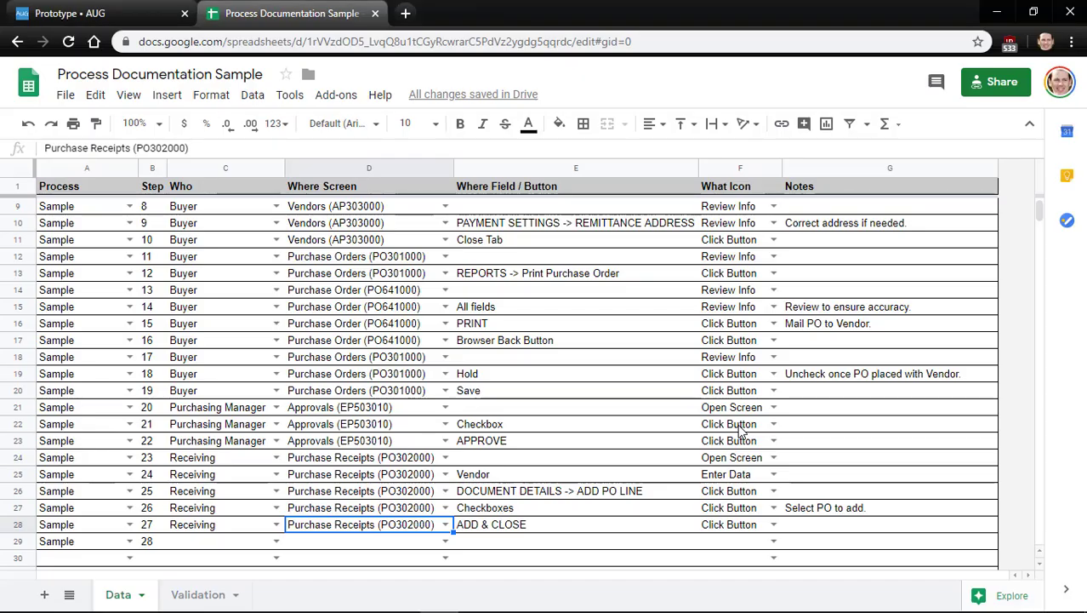
key("shift+Left")
key("ctrl+c")
key("Down")
key("ctrl+v")
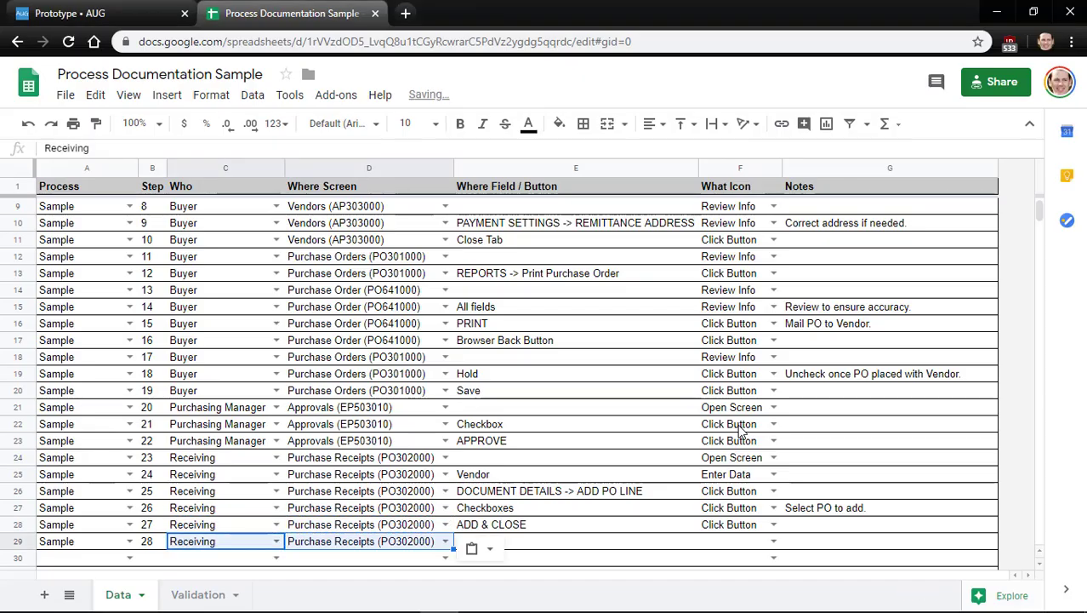
key("Right")
key("Right")
type("R")
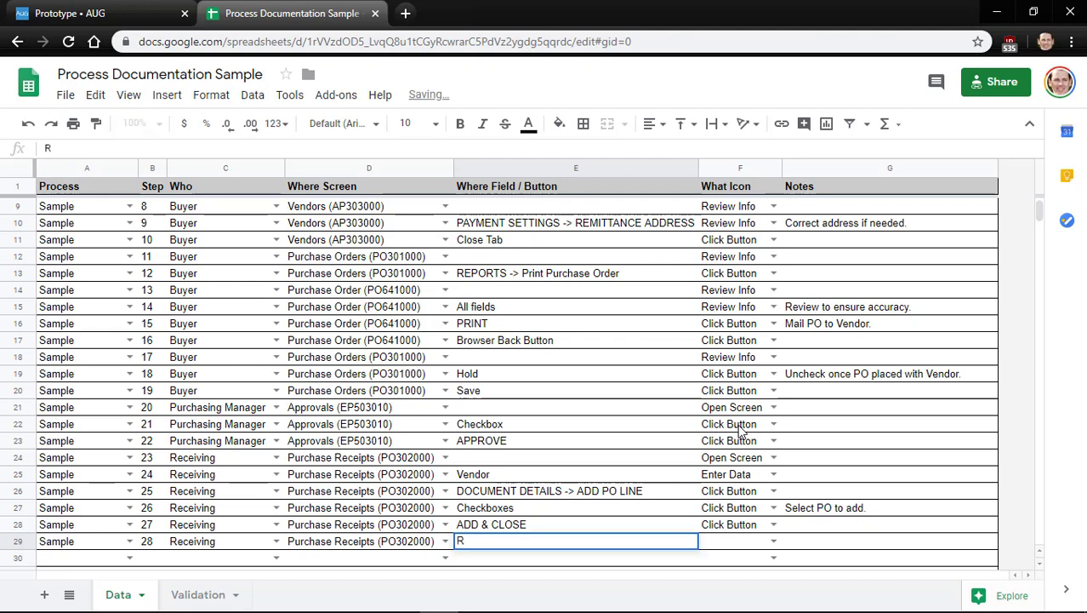
key("BackSpace")
type("DOCUMENT DET")
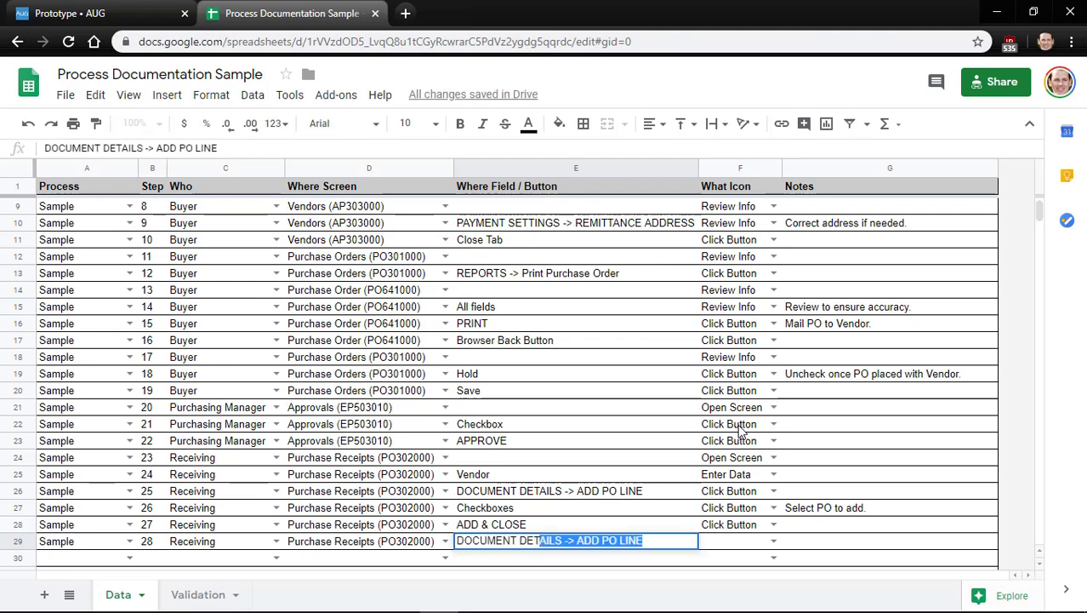
type("AILS -> Receipt")
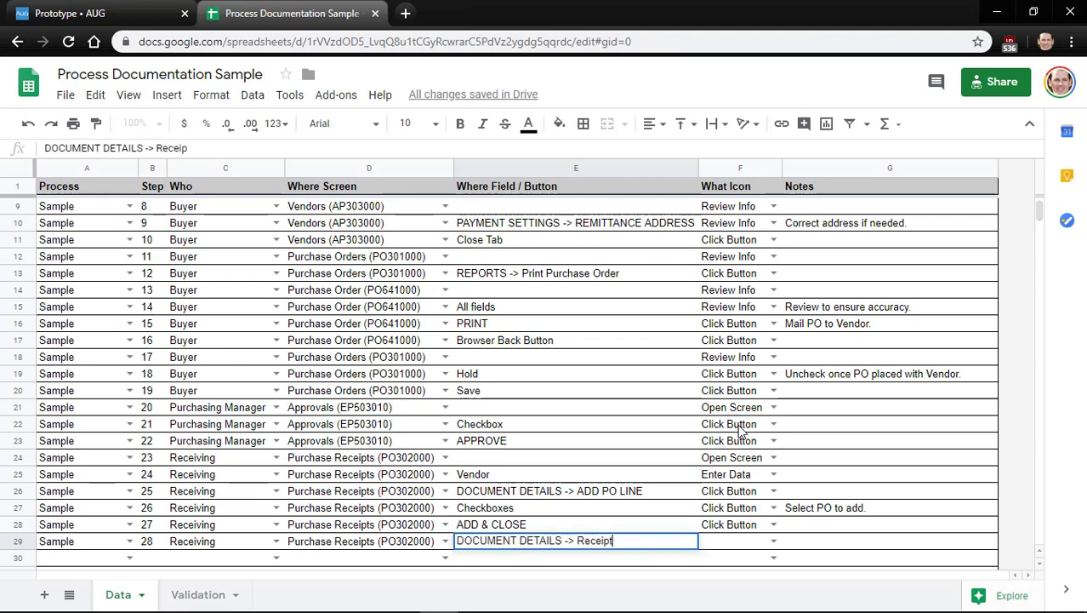
type(" Qty.")
key("Tab")
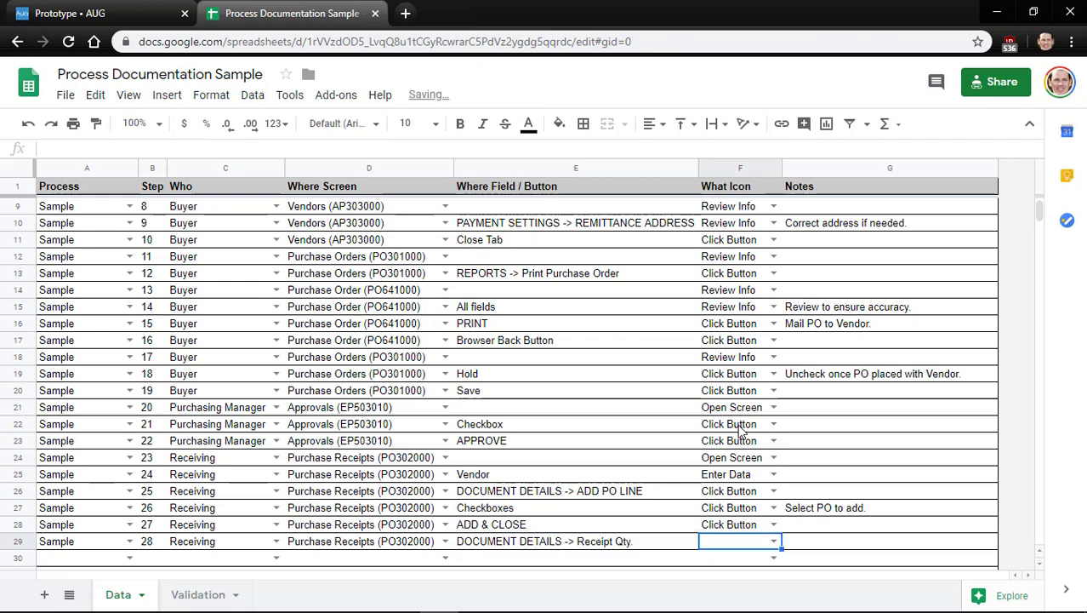
key("Return")
key("Up")
key("Up")
key("Up")
key("Return")
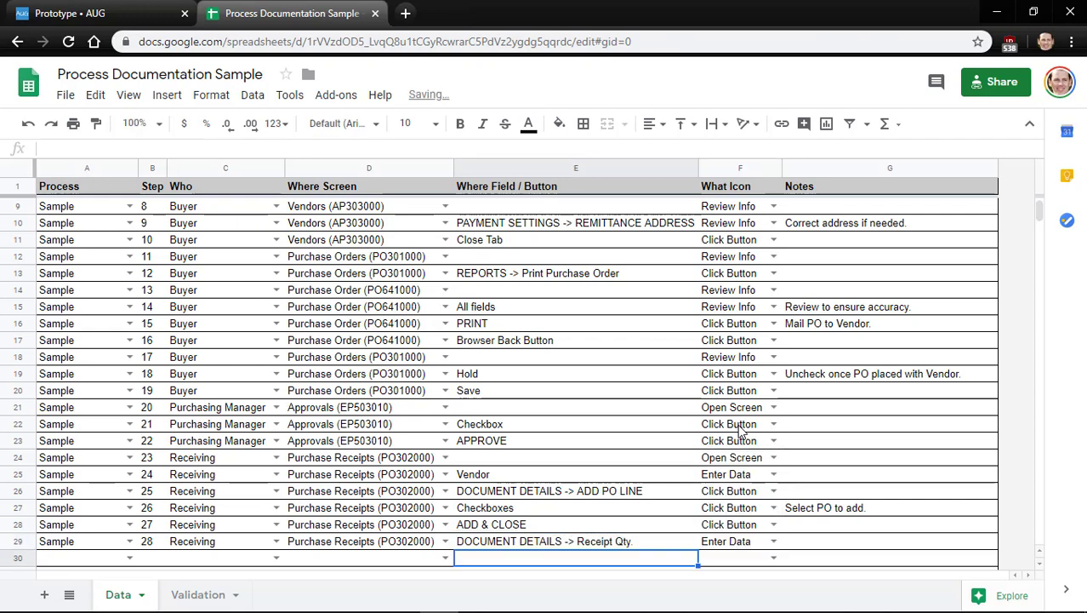
Start row 30 with process Sample and step number 29
key("Left")
key("Left")
key("Left")
key("Left")
key("Down")
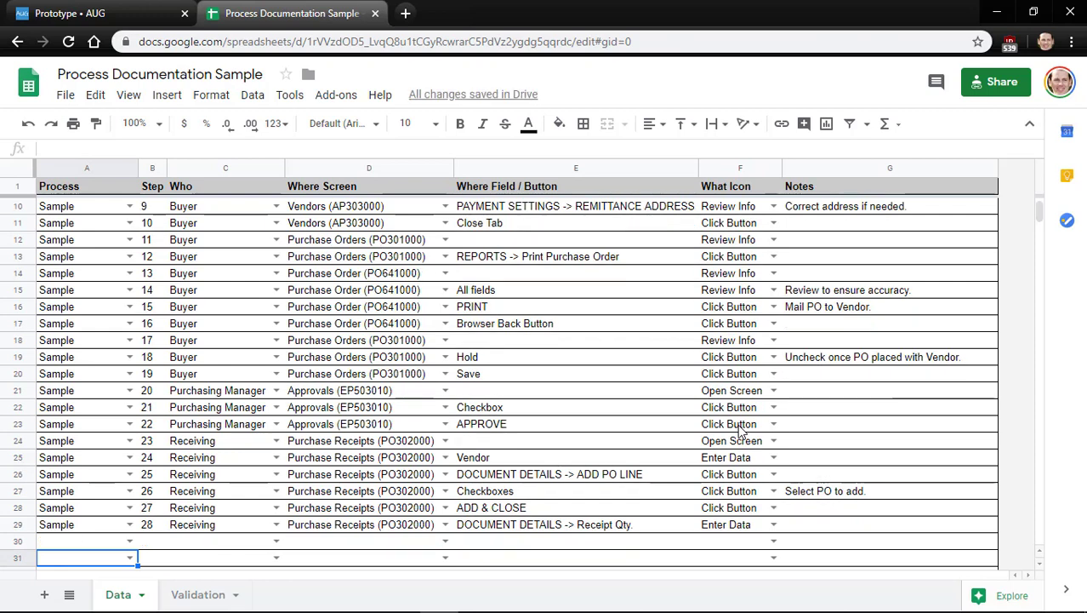
key("Up")
key("shift+Right")
key("ctrl+c")
key("Down")
key("ctrl+v")
key("Right")
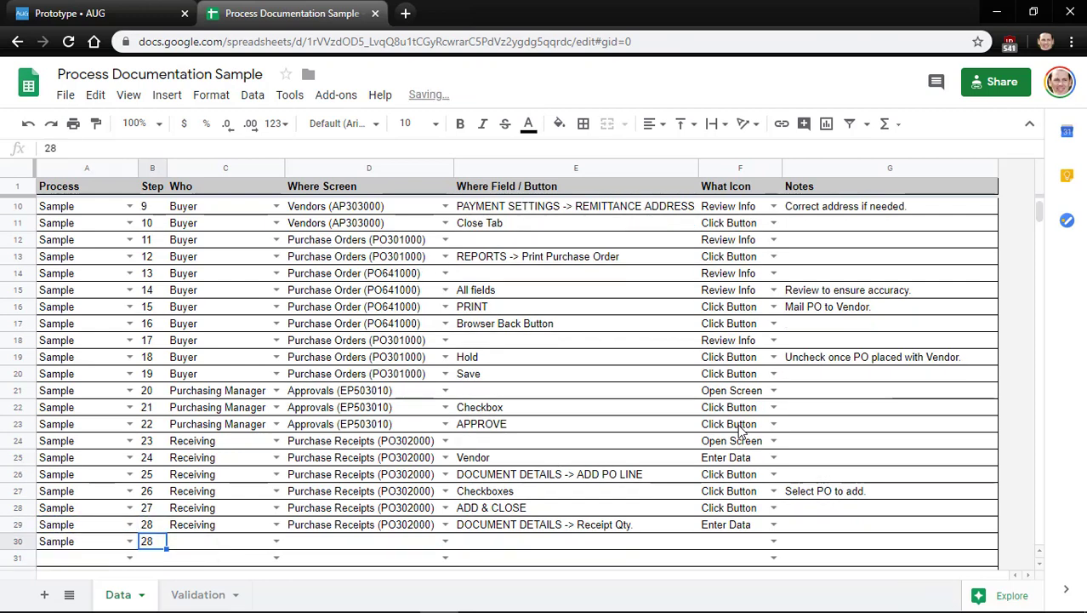
type("29")
key("Right")
Copy Receiving and Purchase Receipts (PO302000) into row 30's Who and screen cells
key("Up")
key("ctrl+c")
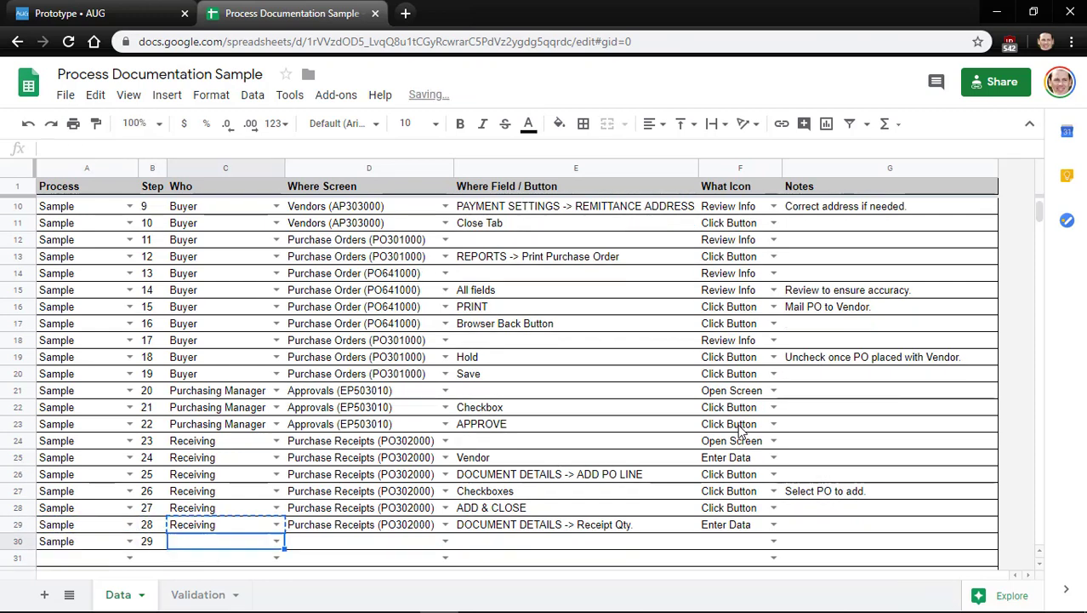
key("Down")
key("ctrl+v")
key("Right")
key("Up")
key("ctrl+c")
key("Down")
key("ctrl+v")
key("Right")
Uncheck Create Bill and release the purchase receipt in Acumatica
key("alt+Tab")
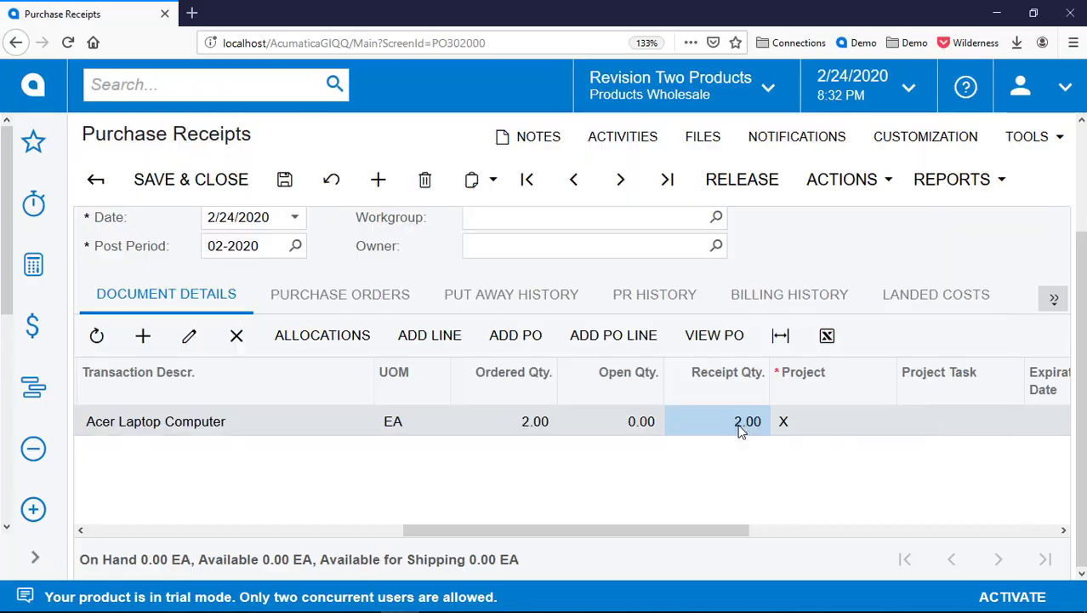
scroll(726, 393, "up", 3)
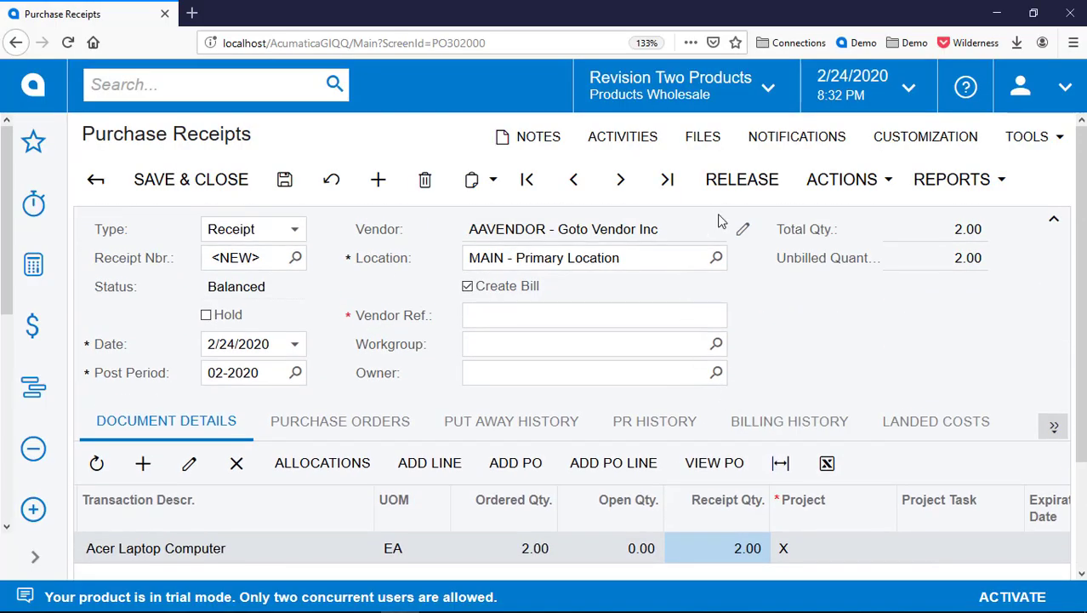
left_click(502, 291)
left_click(743, 183)
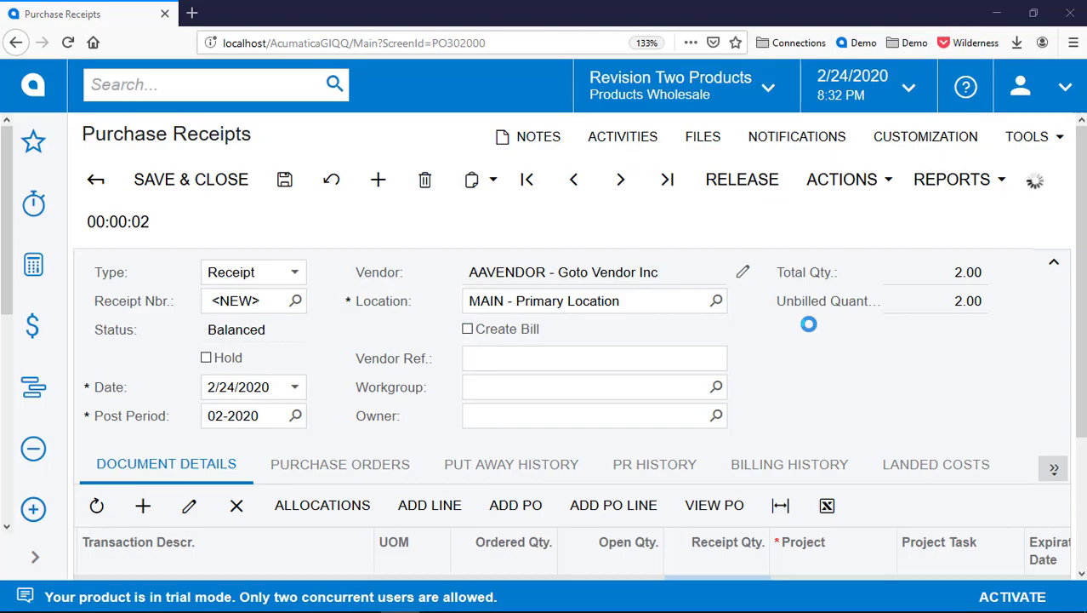
Log RELEASE with the Click Button icon in row 30 of the sheet
key("alt+Tab")
type("RELES")
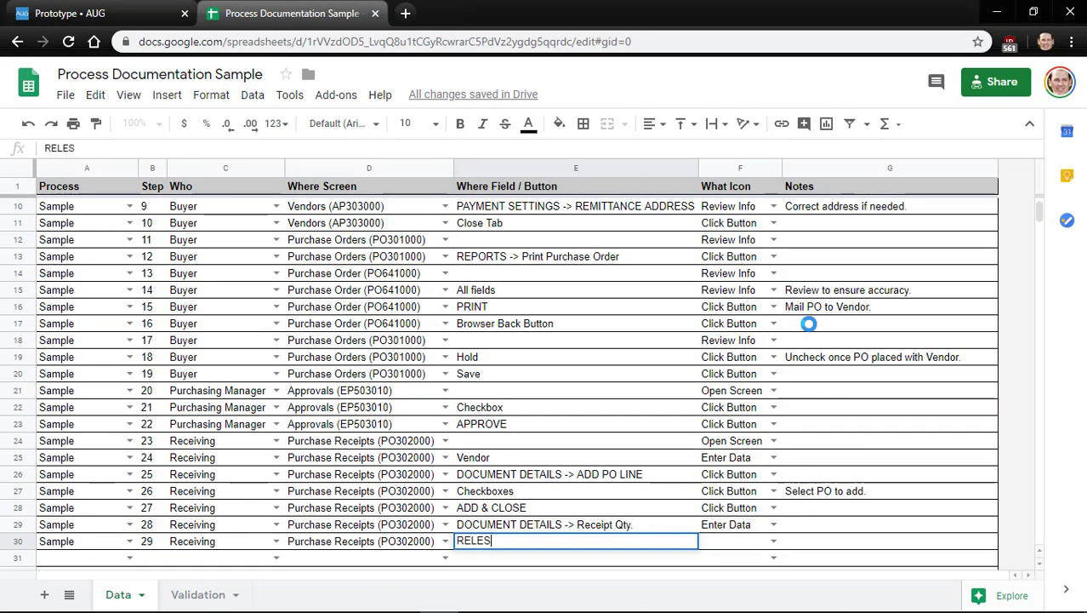
key("BackSpace")
type("ASE")
key("Tab")
key("Up")
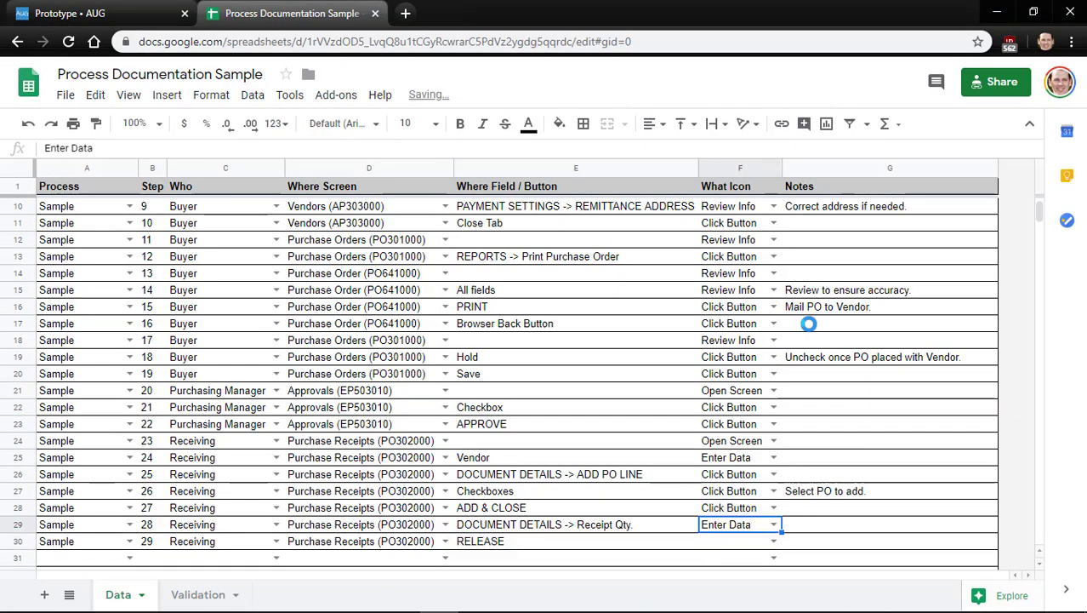
key("Up")
key("ctrl+c")
key("Down")
key("Down")
key("ctrl+v")
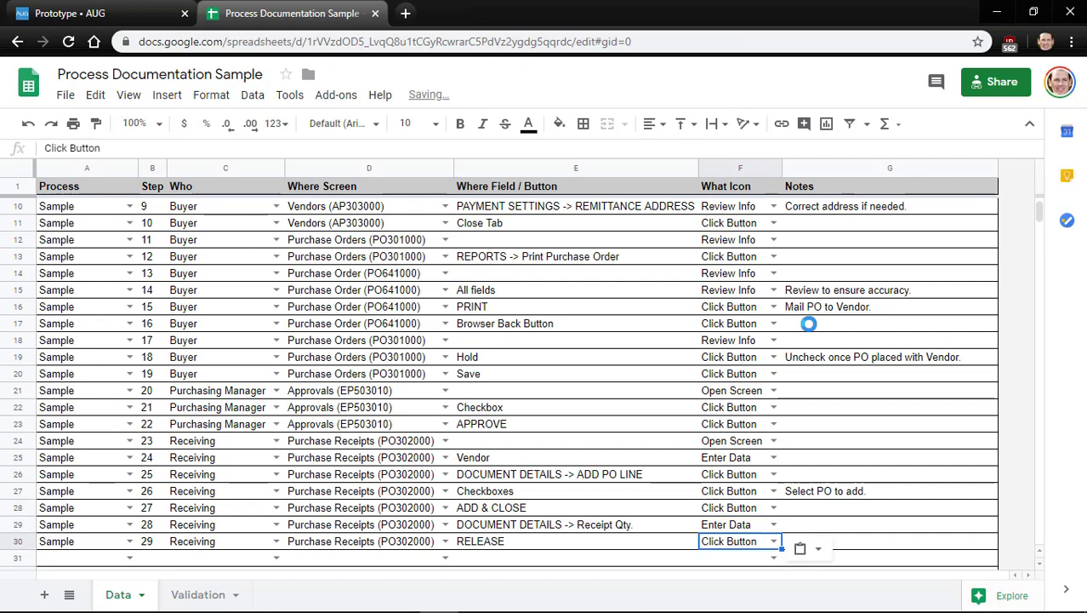
key("ctrl+shift+Tab")
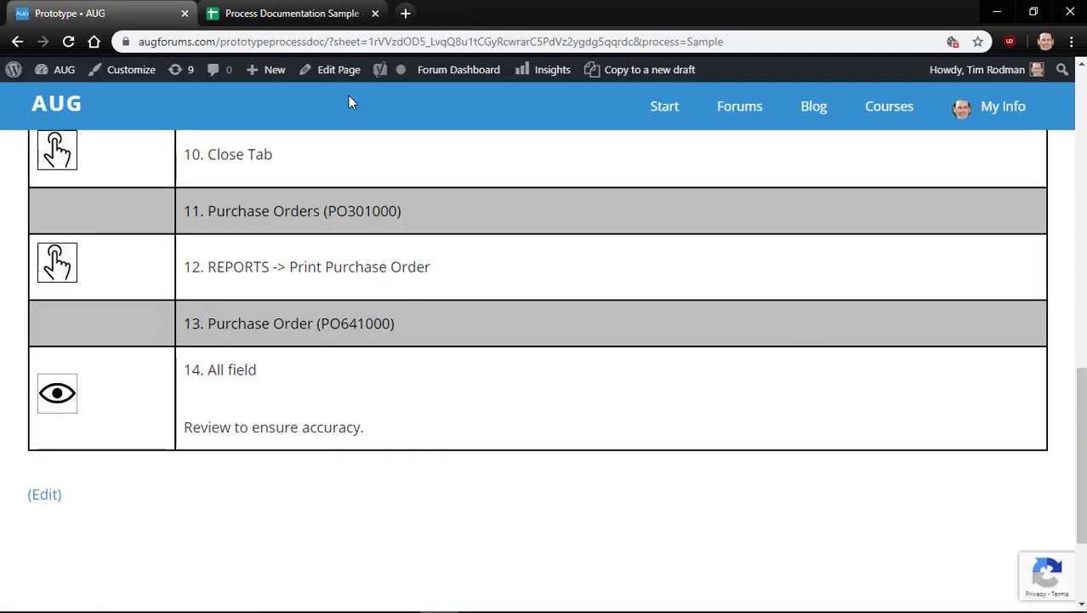
Reload the AUG process document and scroll down to steps 12–18
left_click(67, 47)
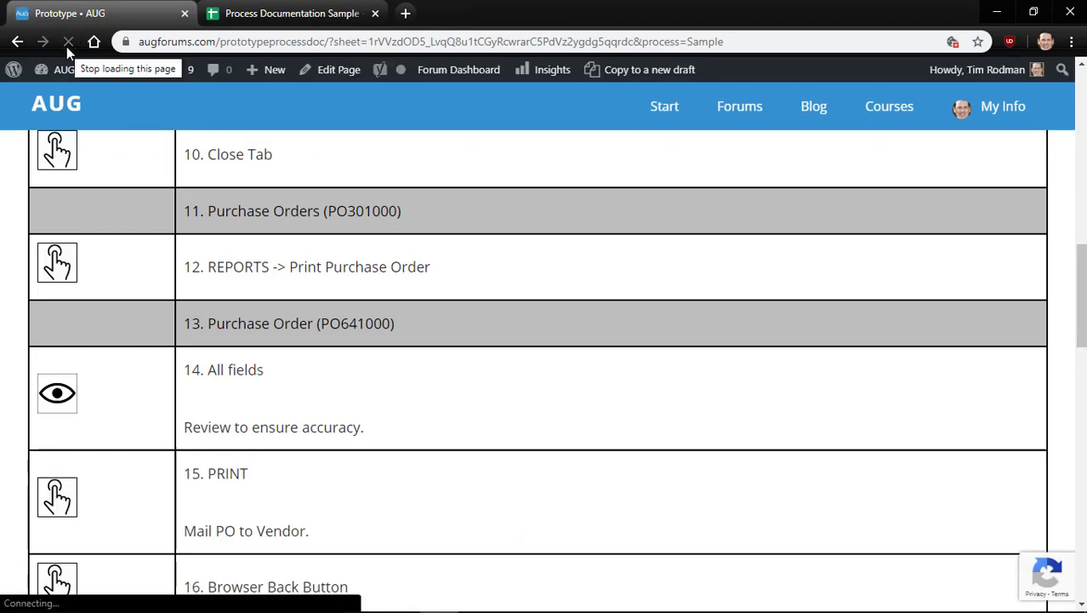
scroll(150, 299, "up", 3)
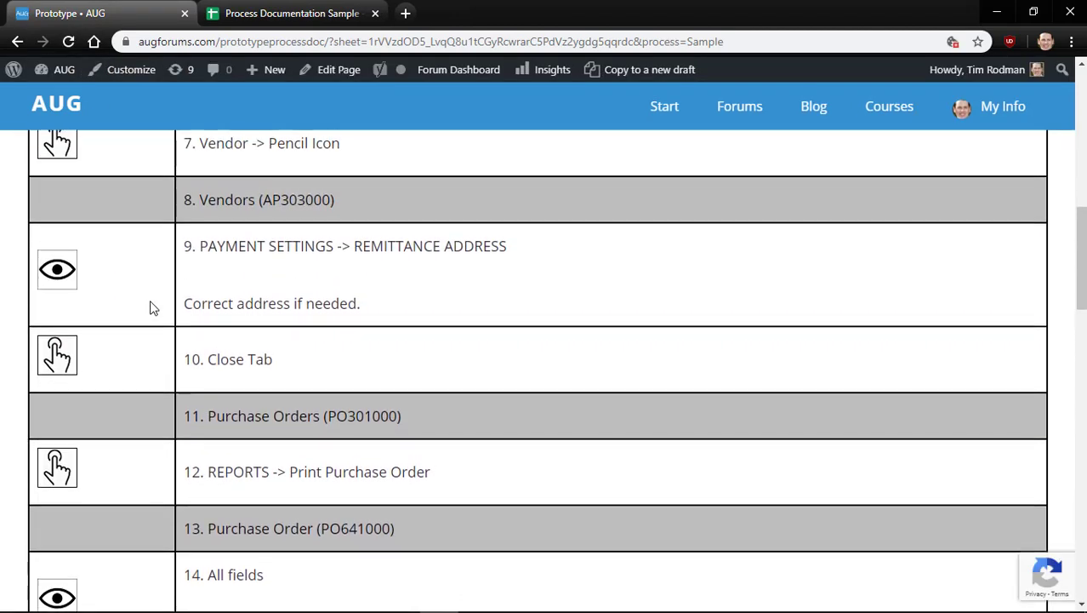
scroll(153, 308, "down", 2)
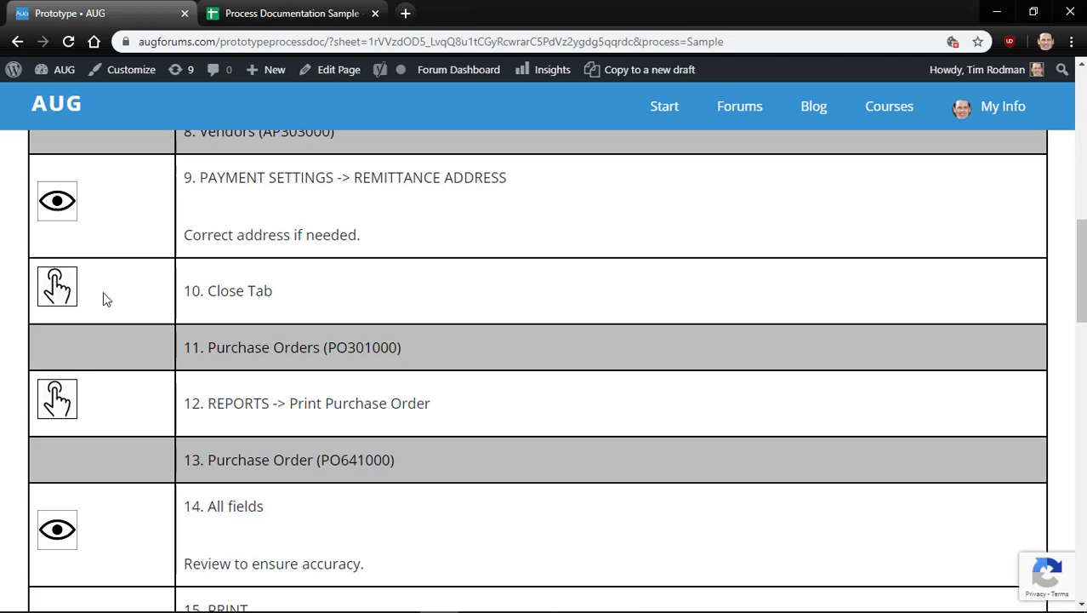
scroll(103, 291, "down", 1)
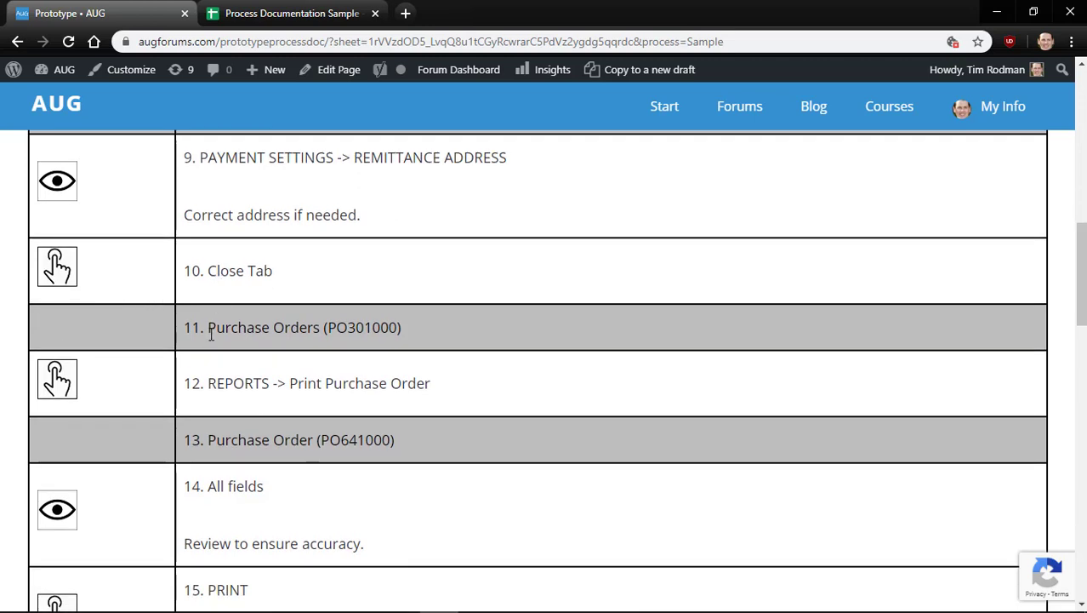
scroll(231, 389, "down", 2)
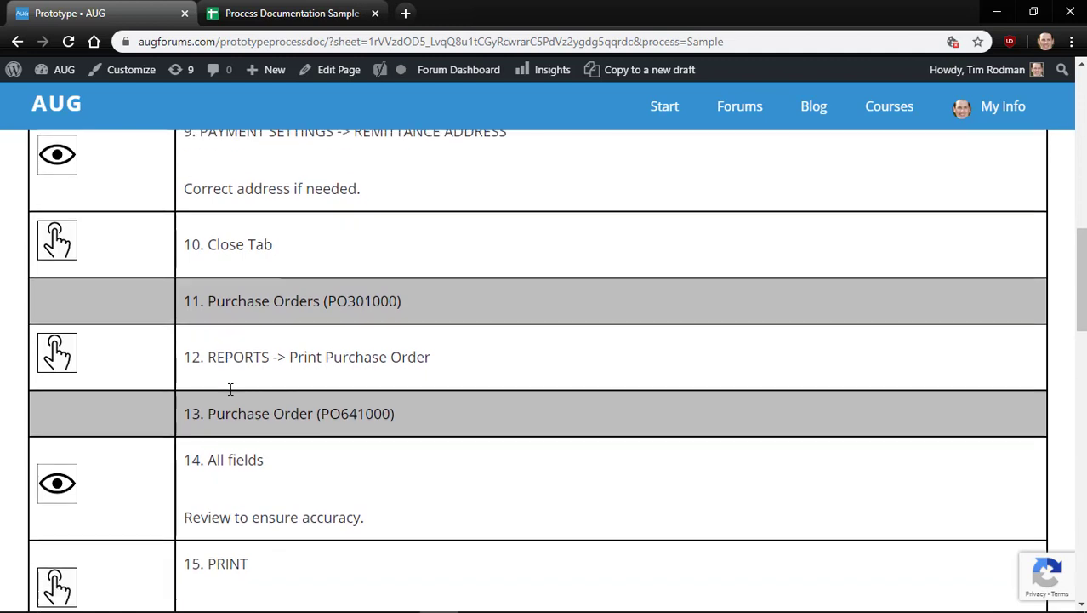
scroll(261, 416, "down", 4)
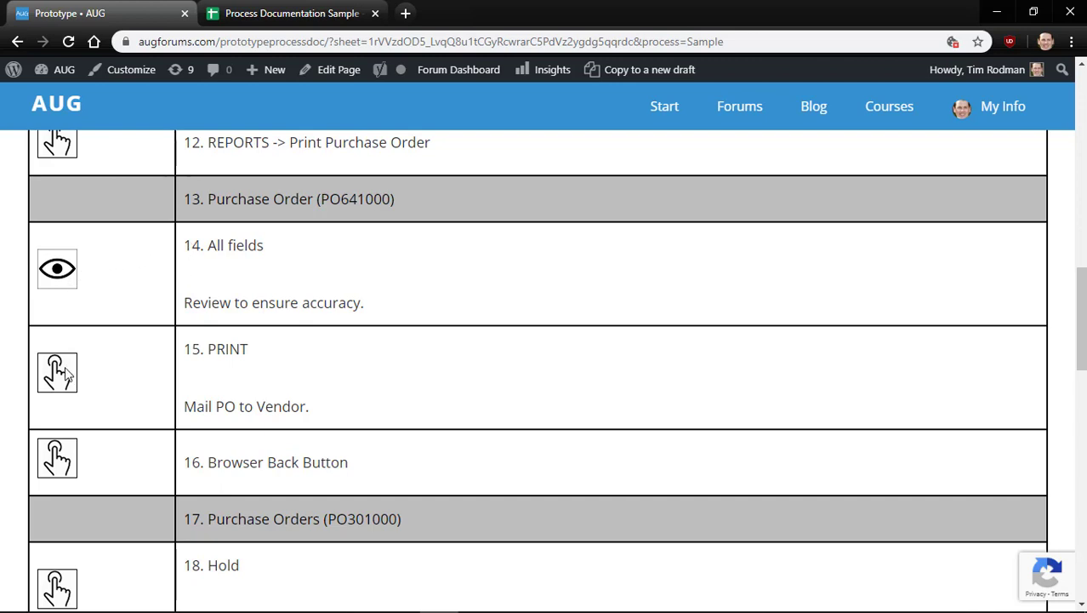
Highlight step 15's PRINT and step 14's review note on the rendered document
double_click(221, 351)
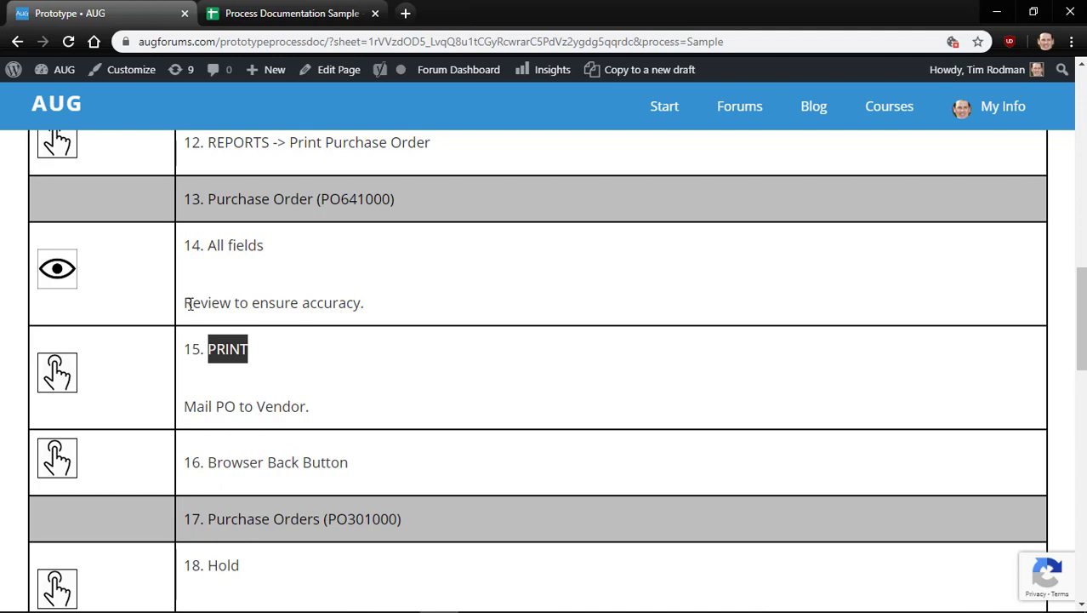
left_click_drag(191, 304, 347, 308)
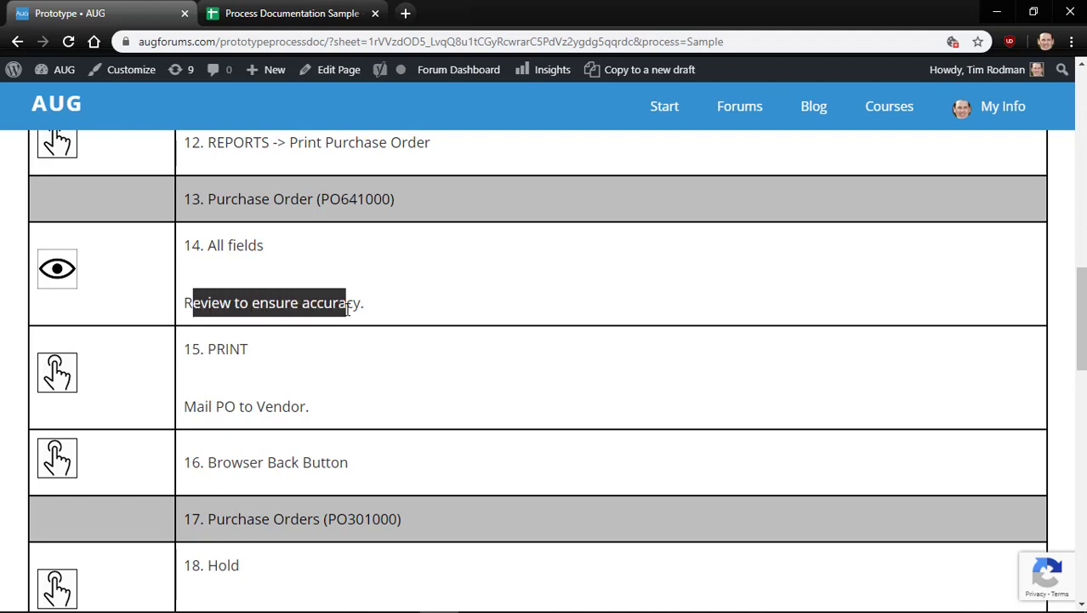
scroll(347, 308, "down", 2)
left_click(236, 389)
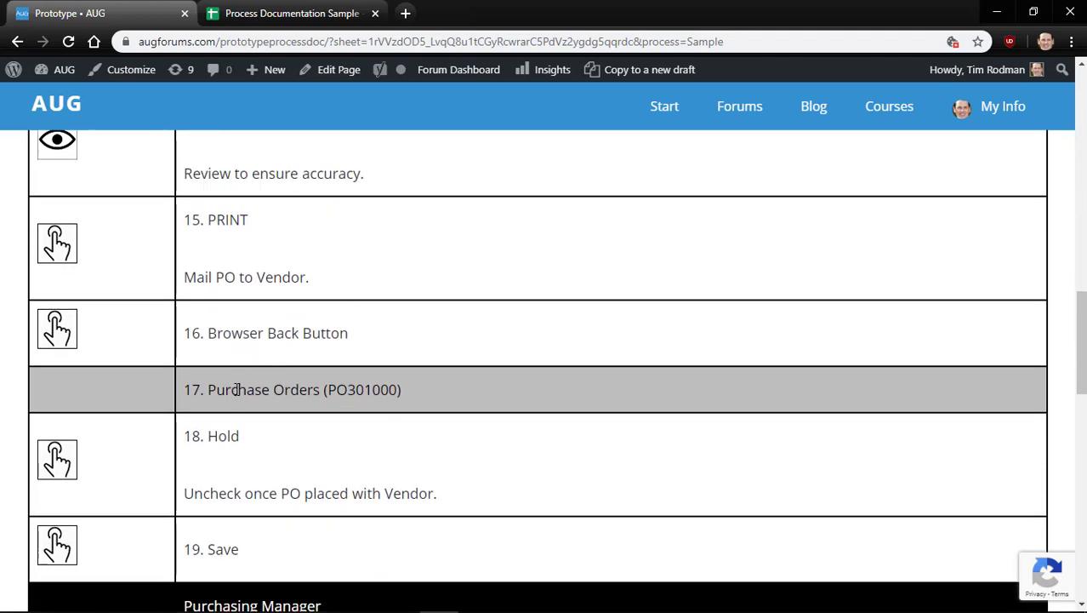
Highlight step 18's Hold label and the start of its note
scroll(237, 389, "down", 1)
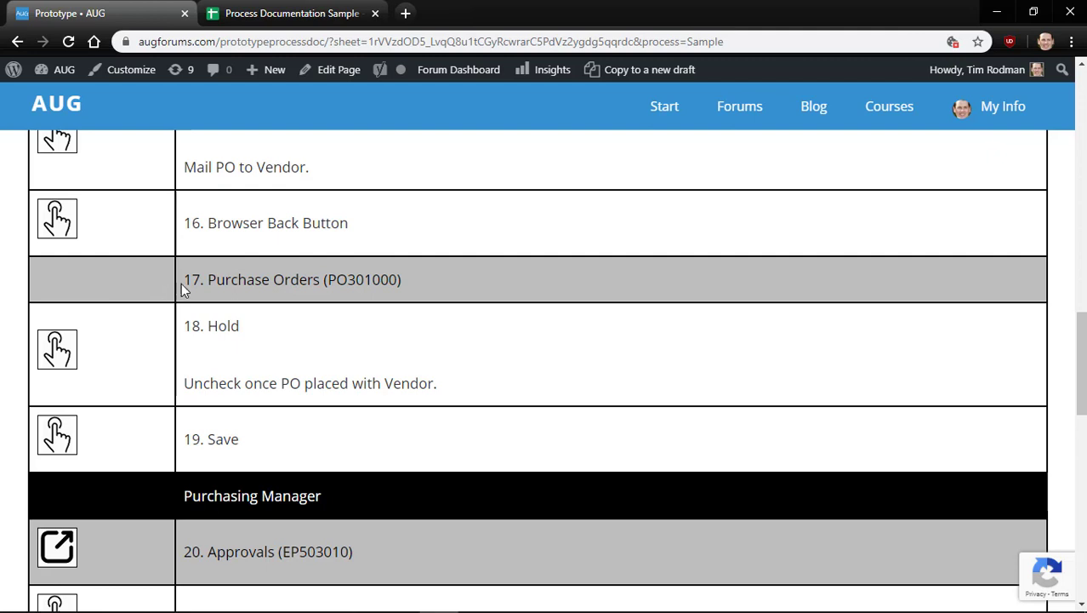
double_click(219, 327)
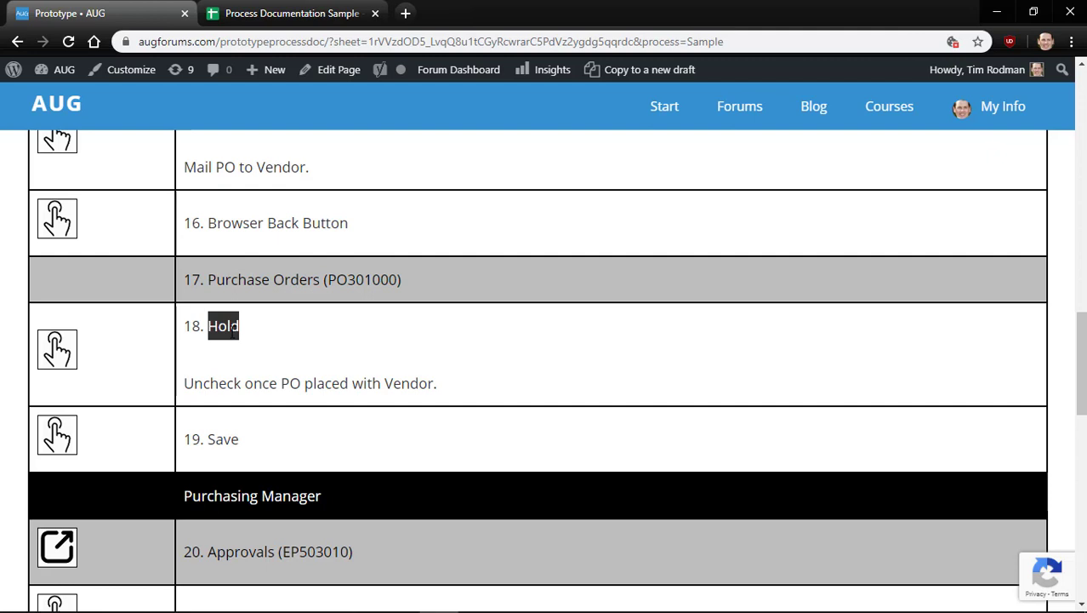
left_click(211, 362)
left_click_drag(184, 383, 292, 380)
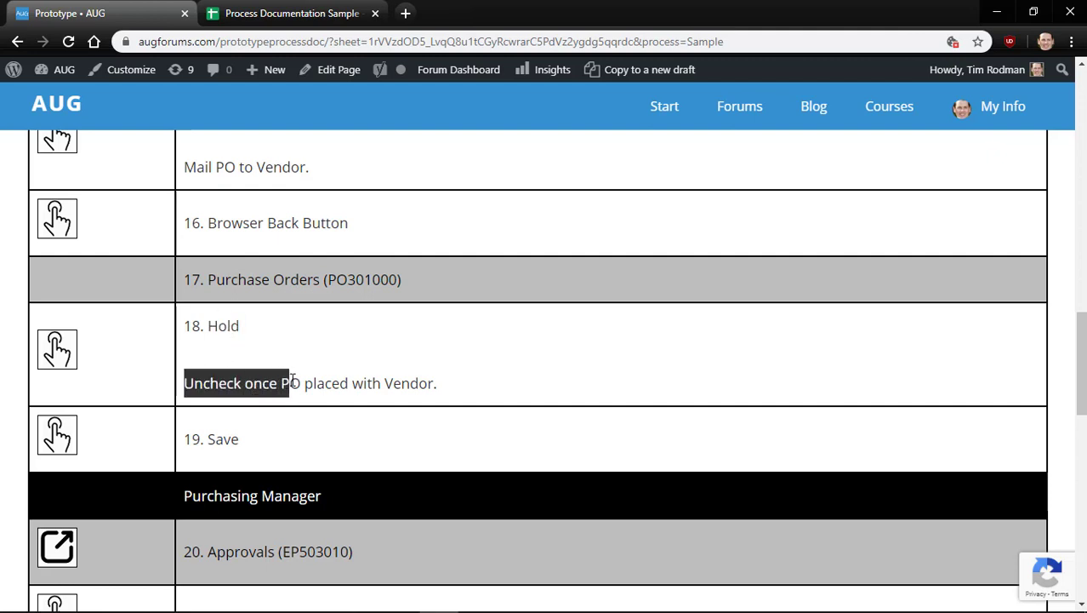
left_click(324, 375)
Scroll on to step 22 APPROVE and return to the Process Documentation Sample spreadsheet
scroll(323, 374, "down", 1)
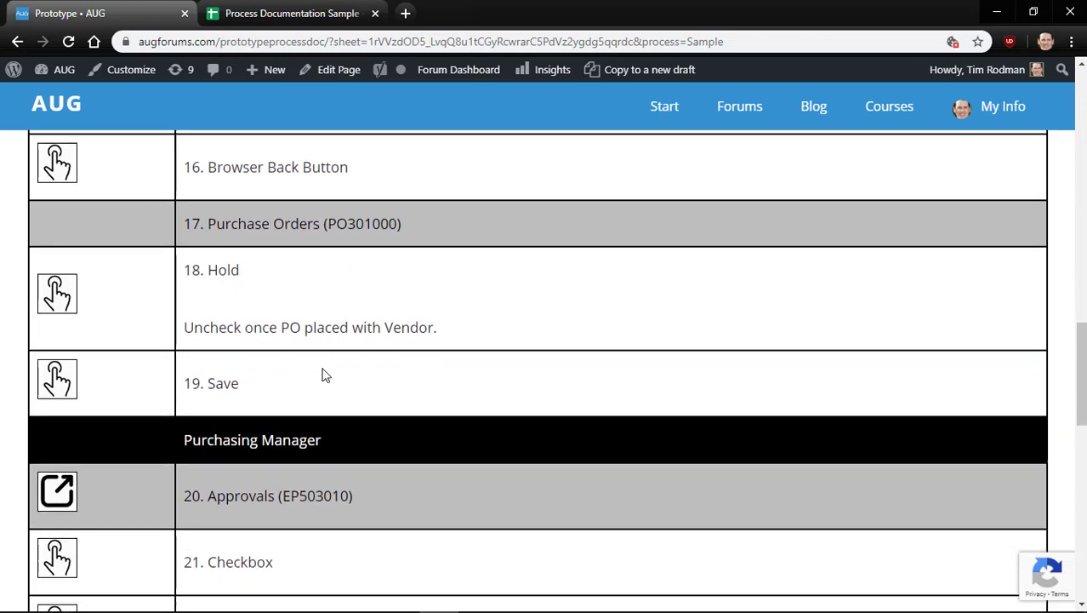
scroll(226, 383, "down", 1)
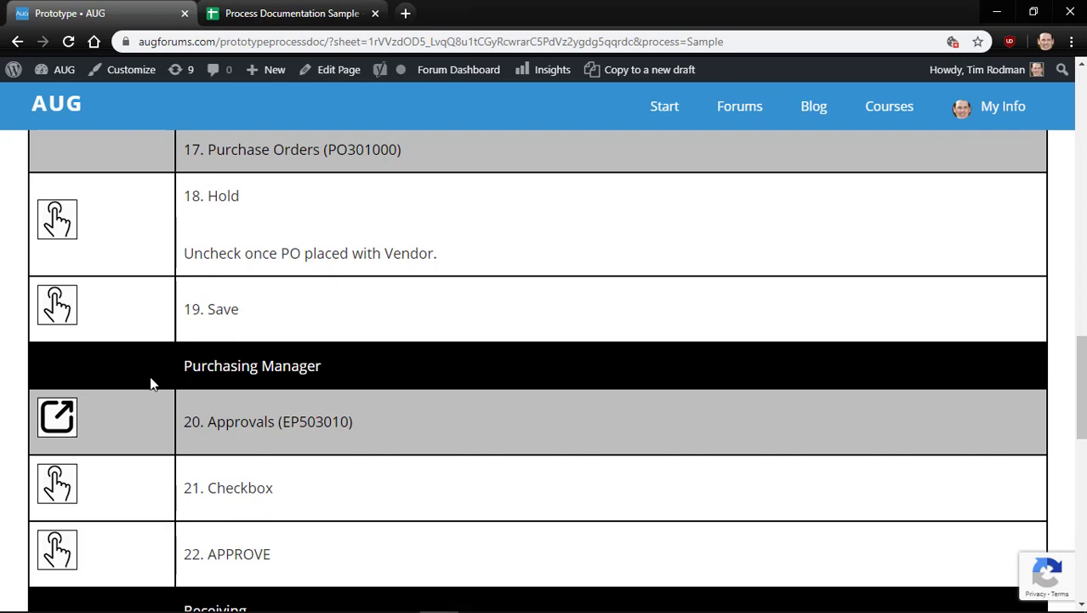
left_click(253, 8)
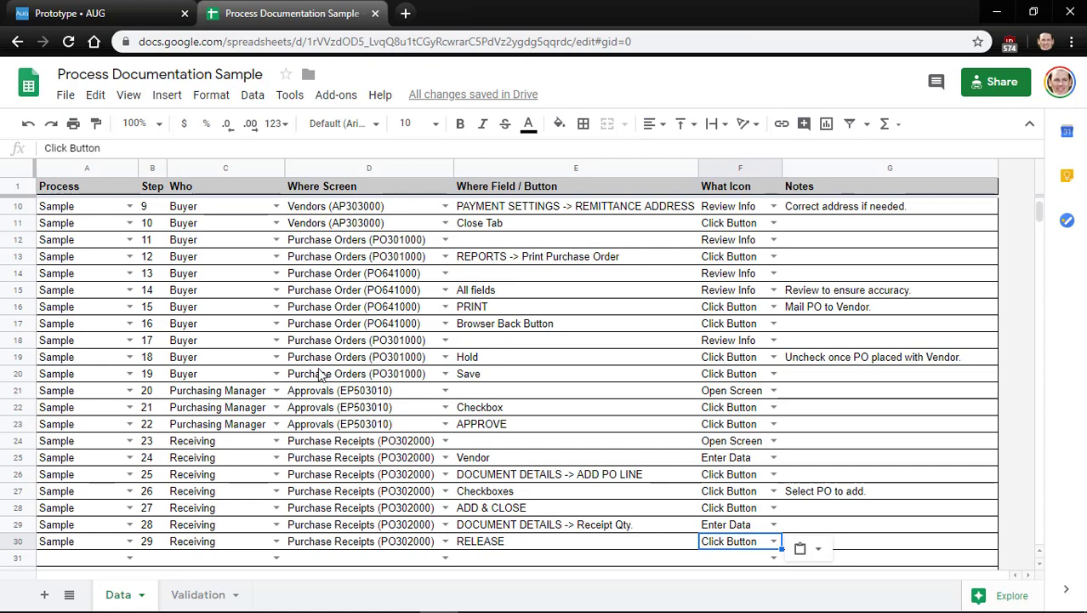
Return to the Prototype • AUG page and scroll down to final step 29 RELEASE
left_click(72, 10)
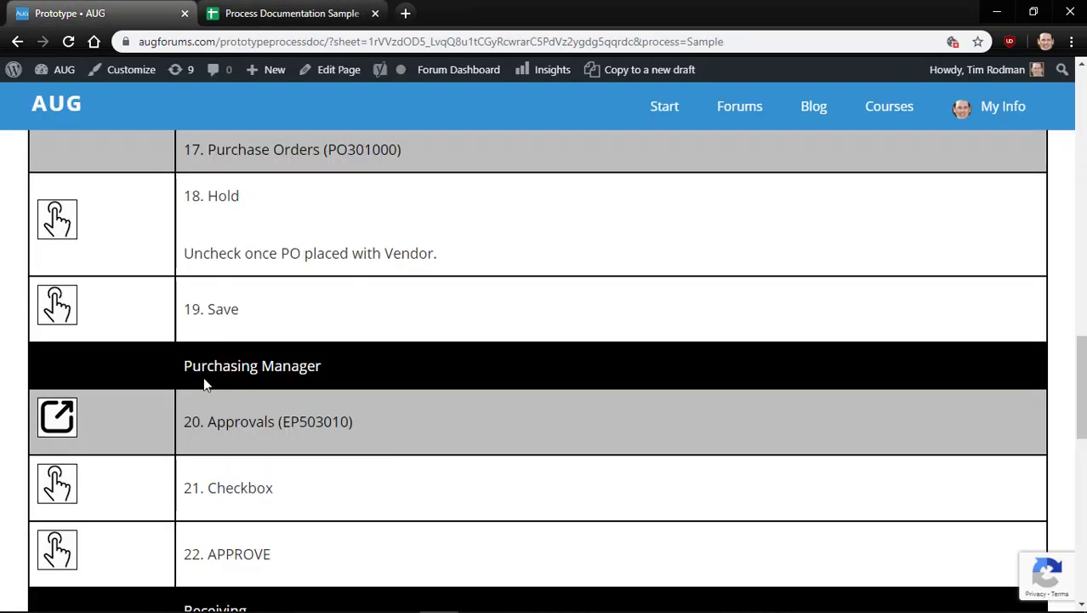
scroll(204, 382, "down", 1)
scroll(248, 342, "down", 3)
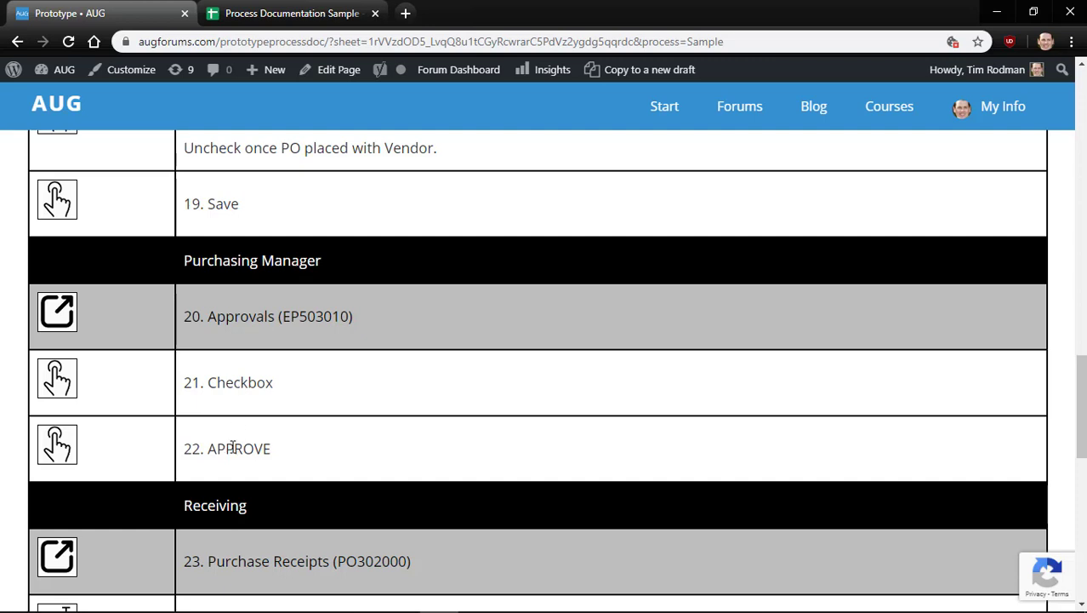
scroll(233, 447, "down", 3)
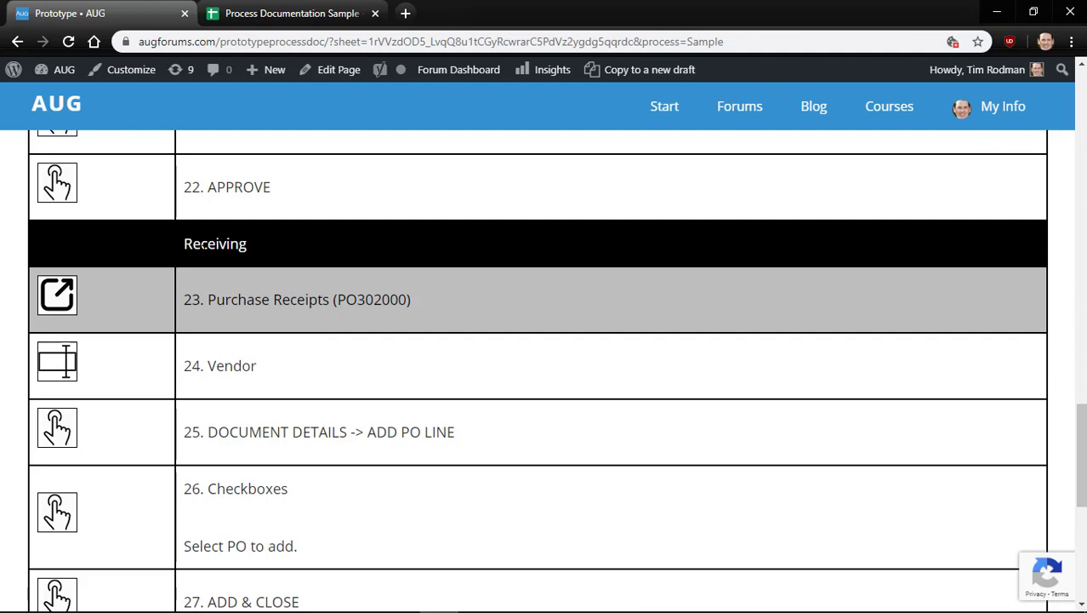
scroll(215, 257, "down", 1)
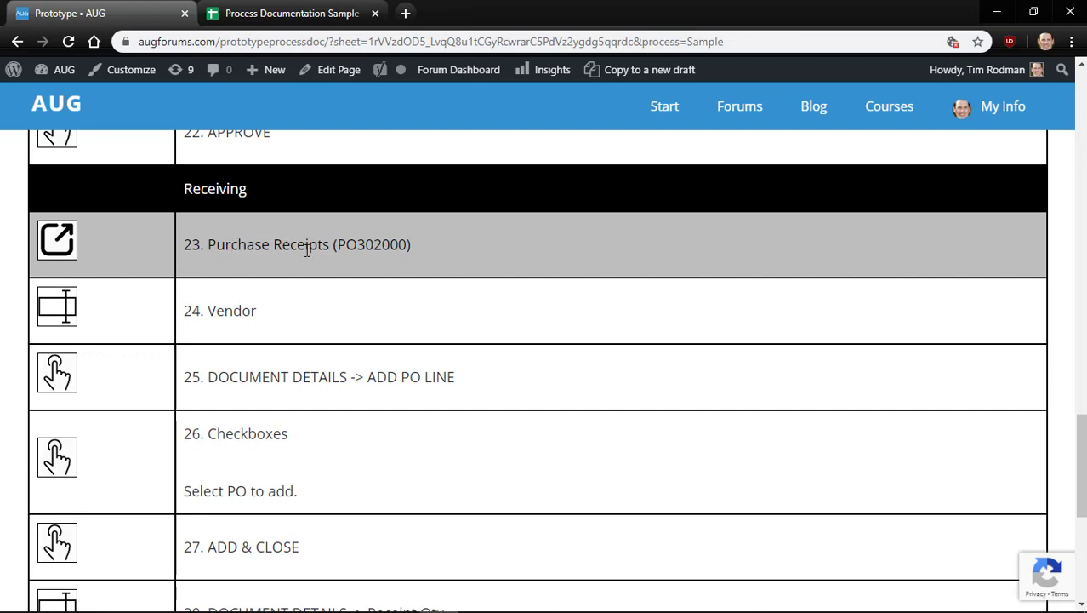
scroll(307, 248, "down", 4)
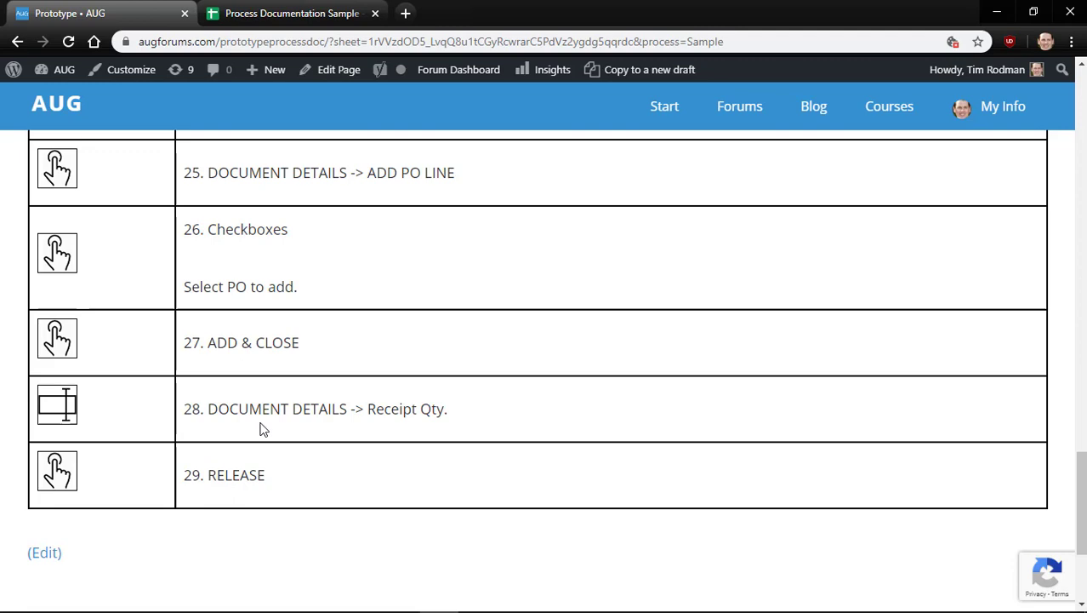
key("ctrl+Tab")
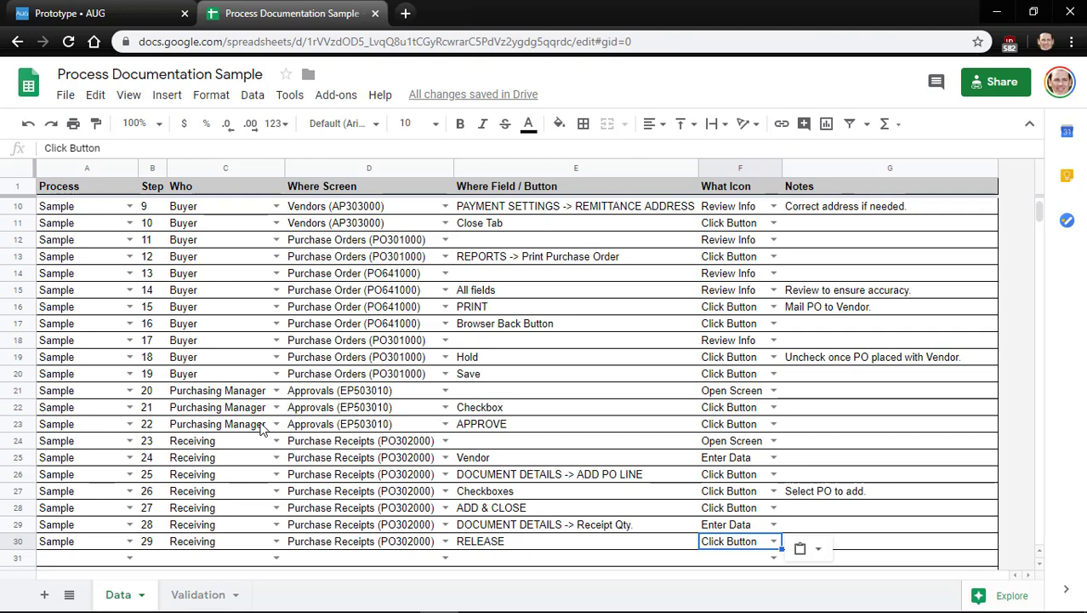
key("ctrl+shift+Tab")
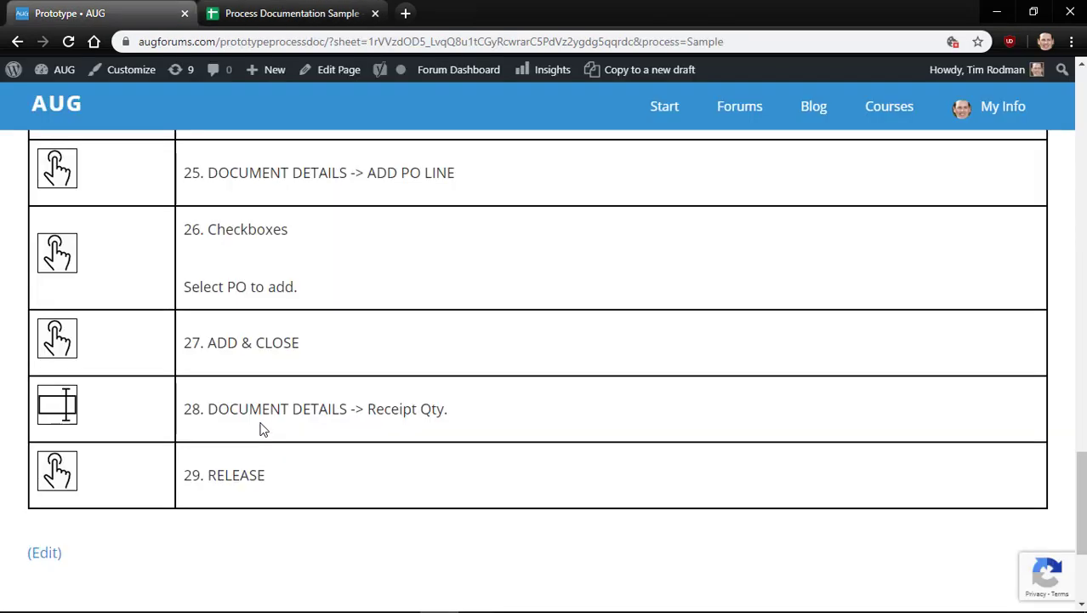
Scroll back up over steps 17–22, then switch to the Google Sheets tab
scroll(262, 429, "up", 3)
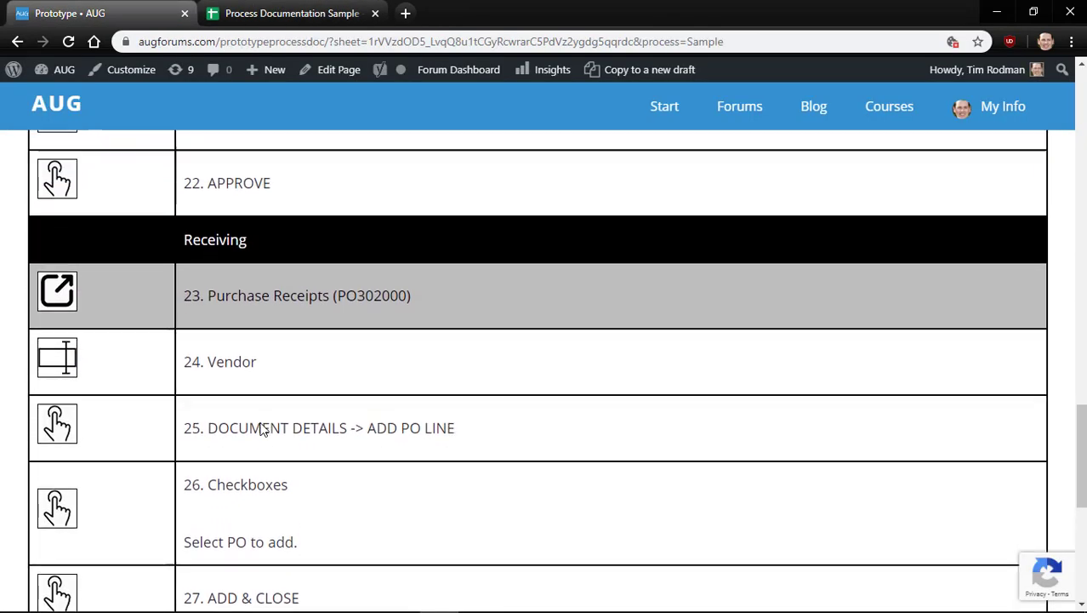
scroll(49, 323, "up", 4)
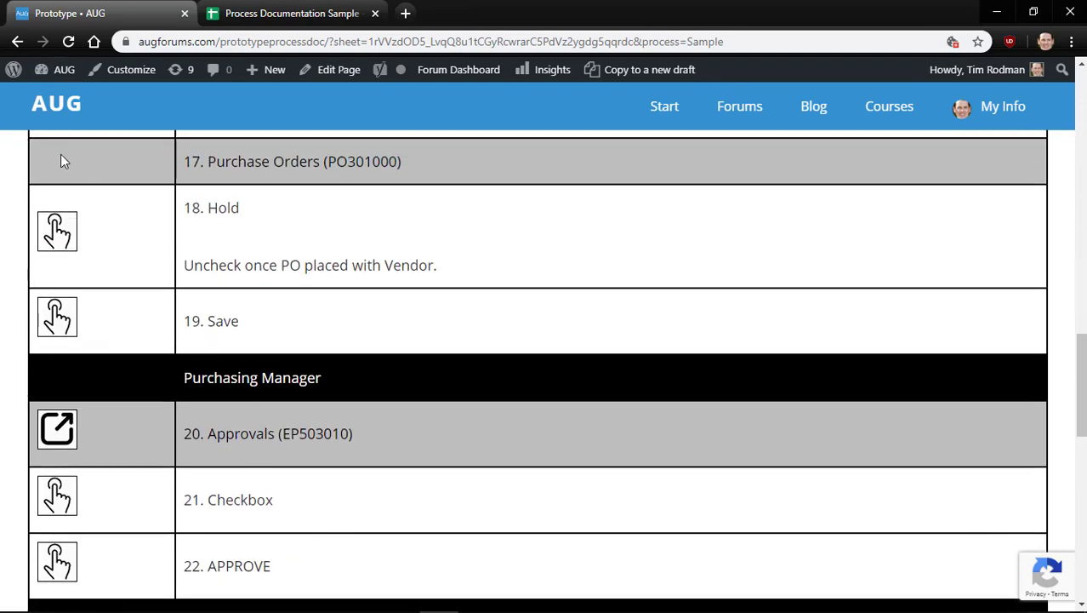
key("ctrl+Tab")
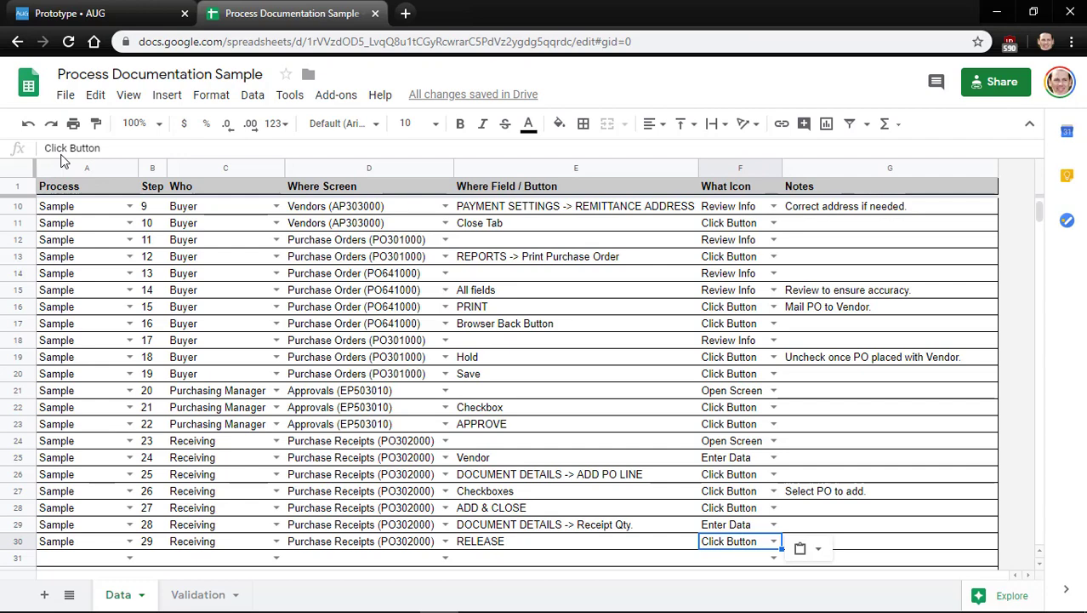
Reopen the Acumatica Process Documentation Tool link from the page top and select the URL's sheet ID
key("ctrl+shift+Tab")
scroll(61, 159, "up", 2)
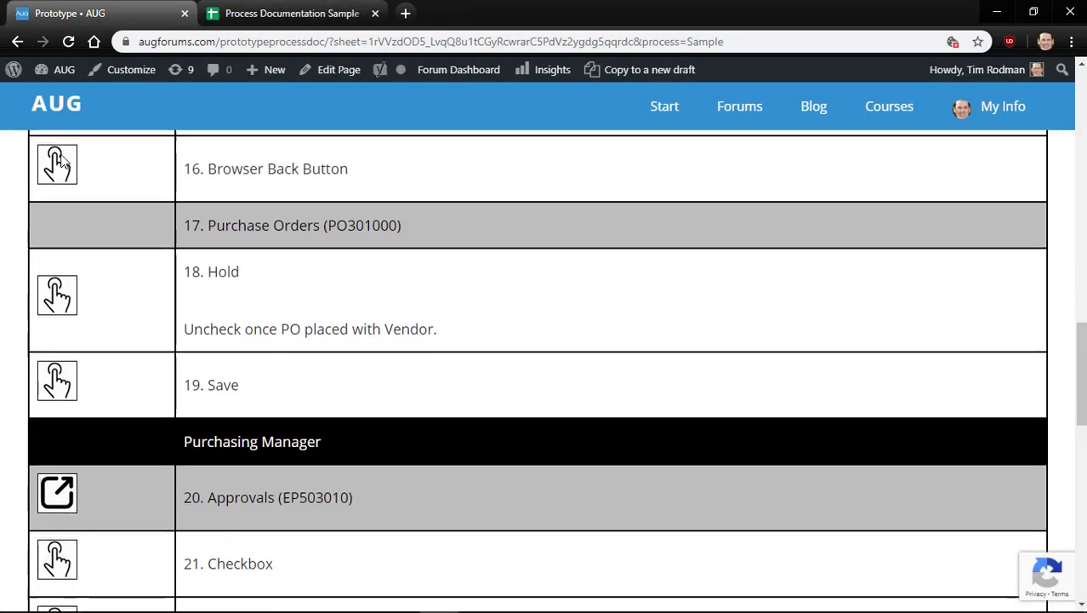
scroll(61, 161, "up", 3)
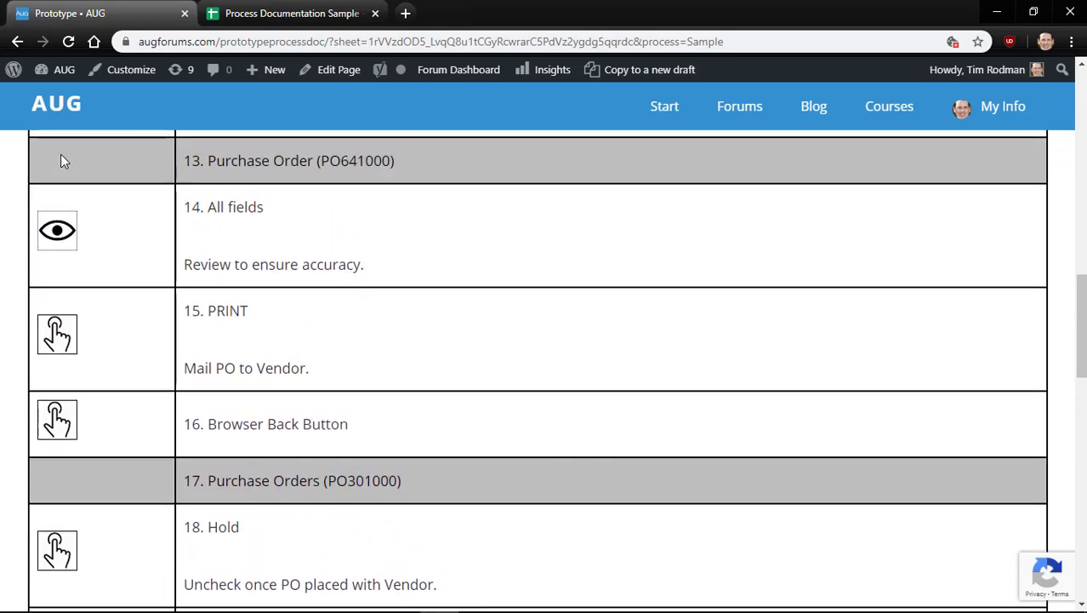
scroll(60, 160, "up", 5)
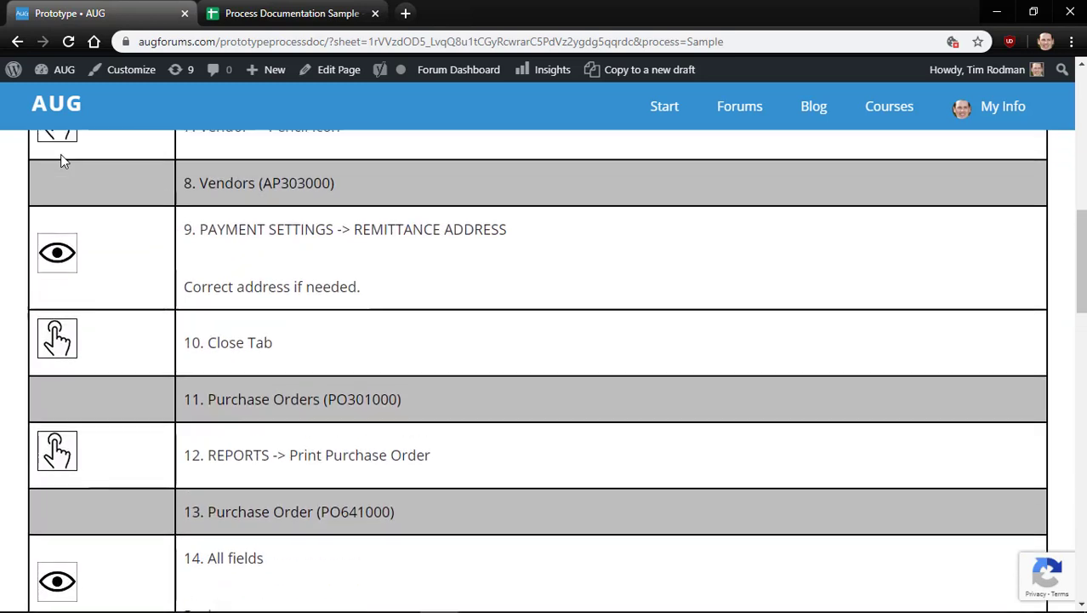
scroll(62, 161, "up", 7)
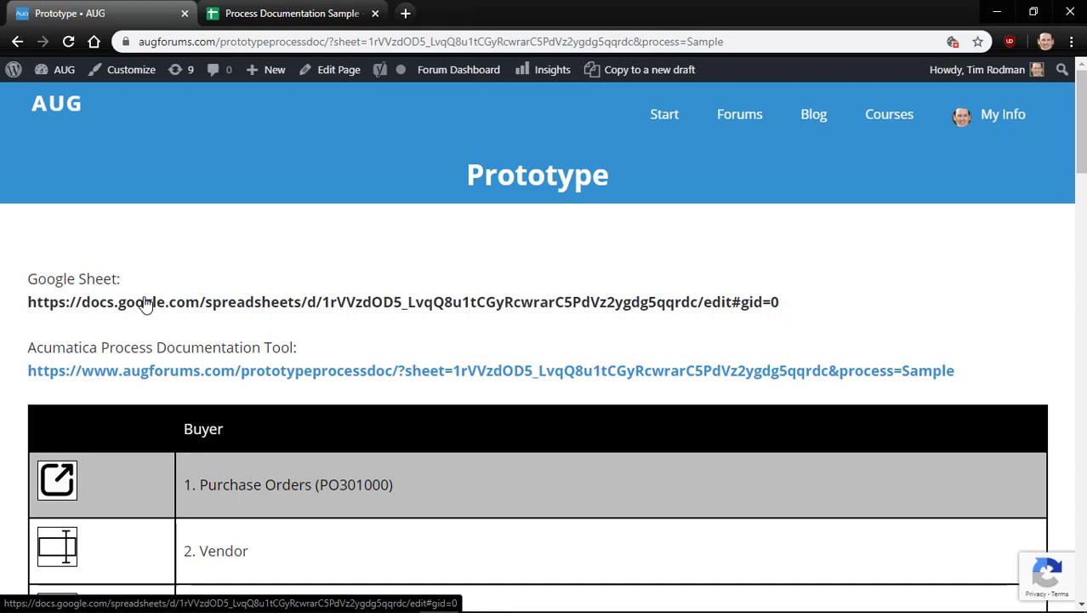
left_click(474, 374)
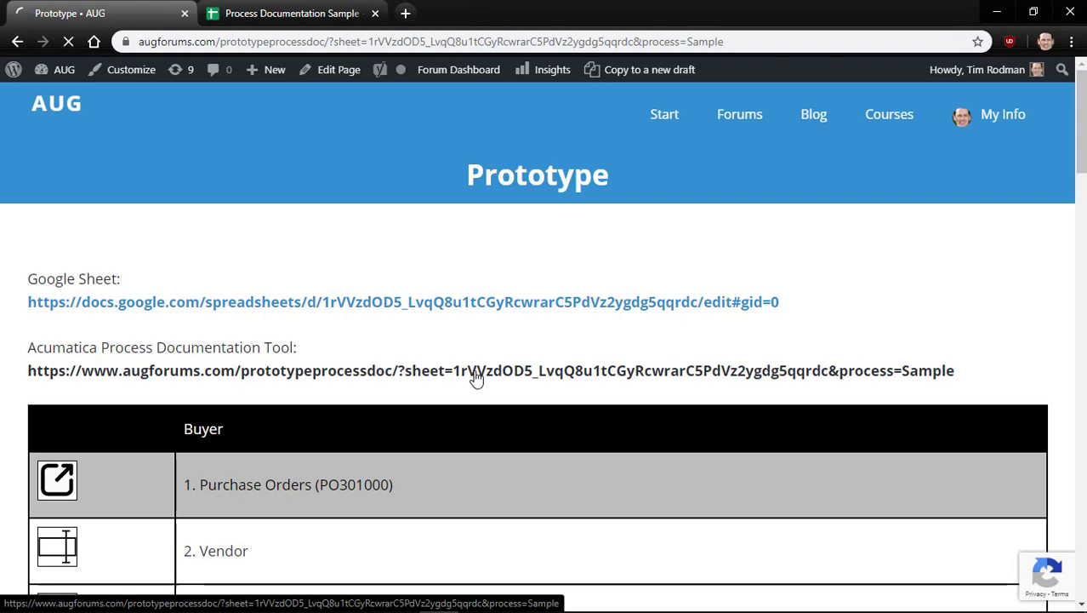
double_click(411, 42)
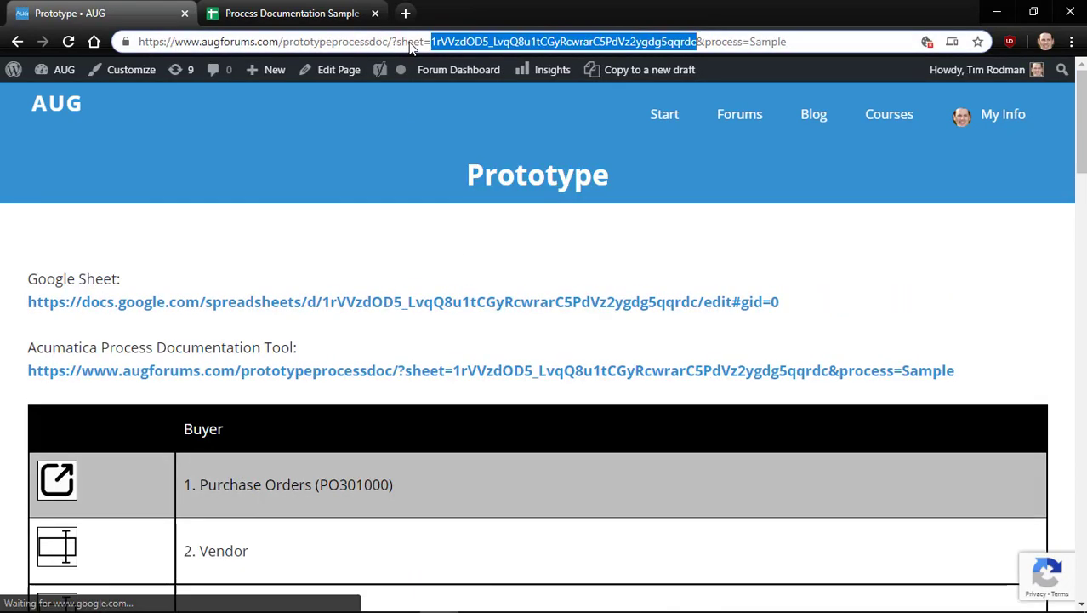